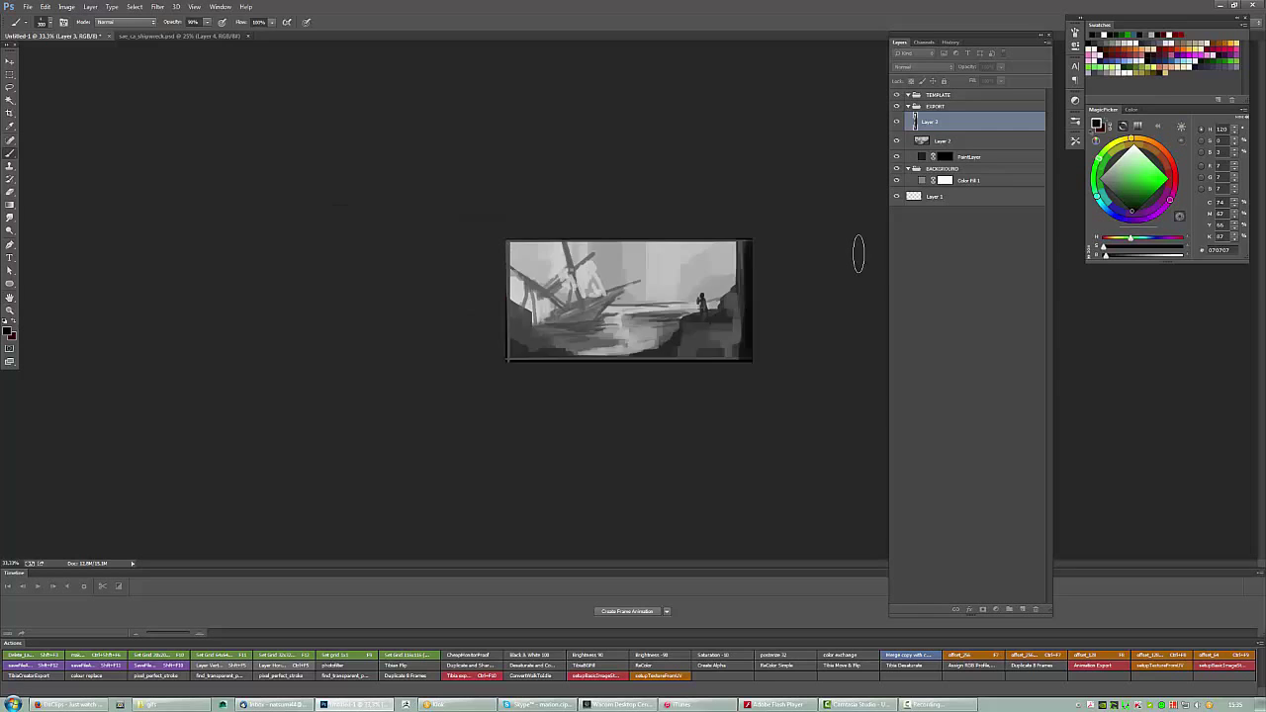
Dock the floating Layers panel beneath the color picker so it no longer covers the shipwreck painting.
key("ctrl+plus")
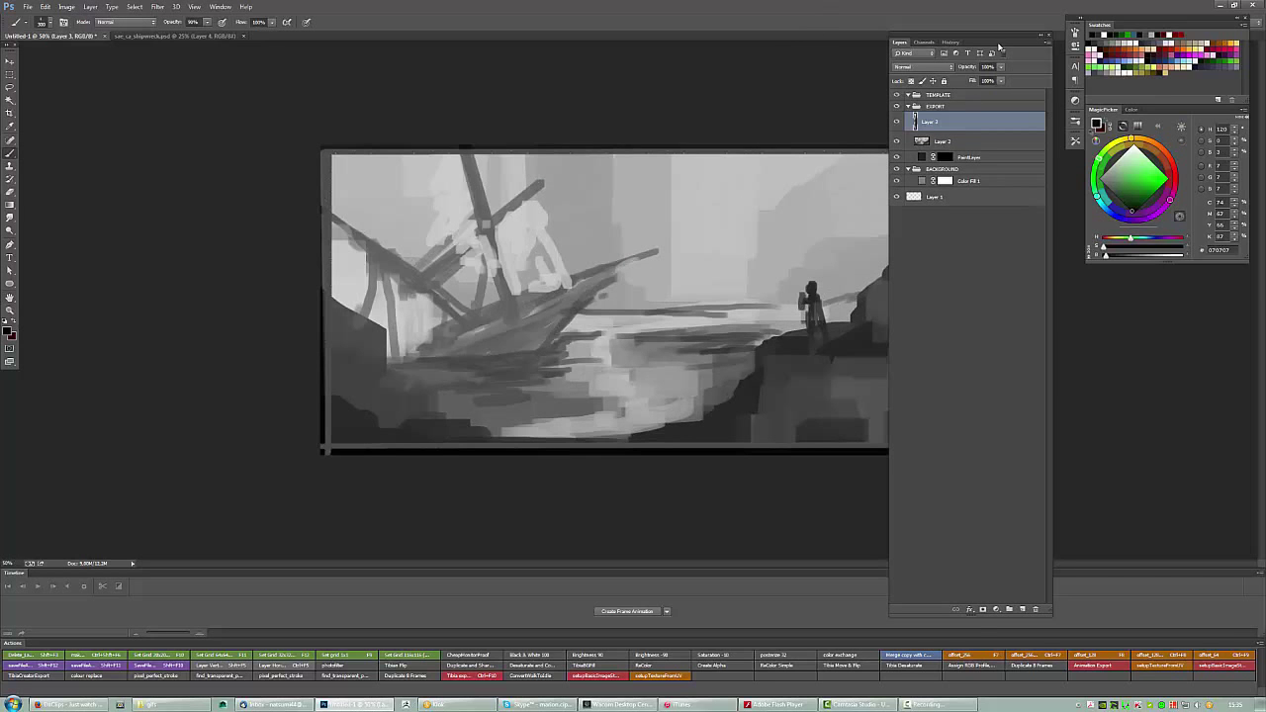
left_click_drag(999, 45, 1185, 281)
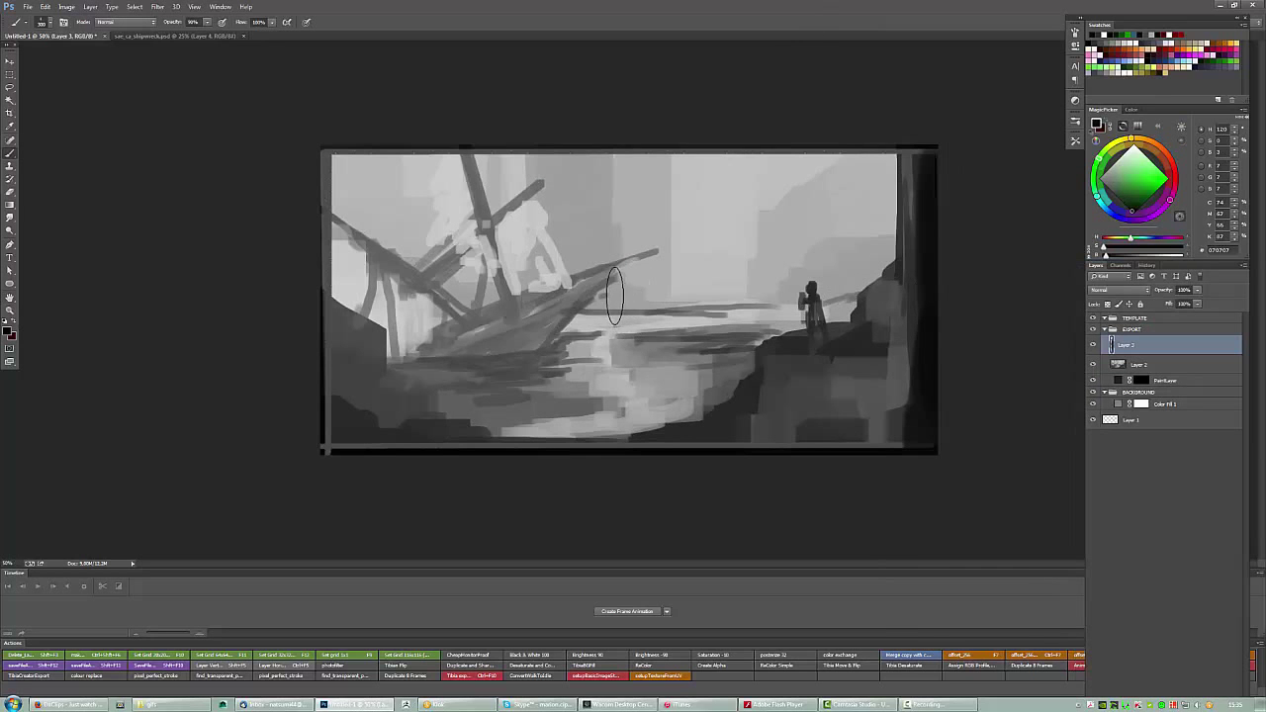
Choose a different brush tip from the brush presets for reworking the grayscale shipwreck scene.
right_click(618, 297)
double_click(651, 362)
right_click(734, 291)
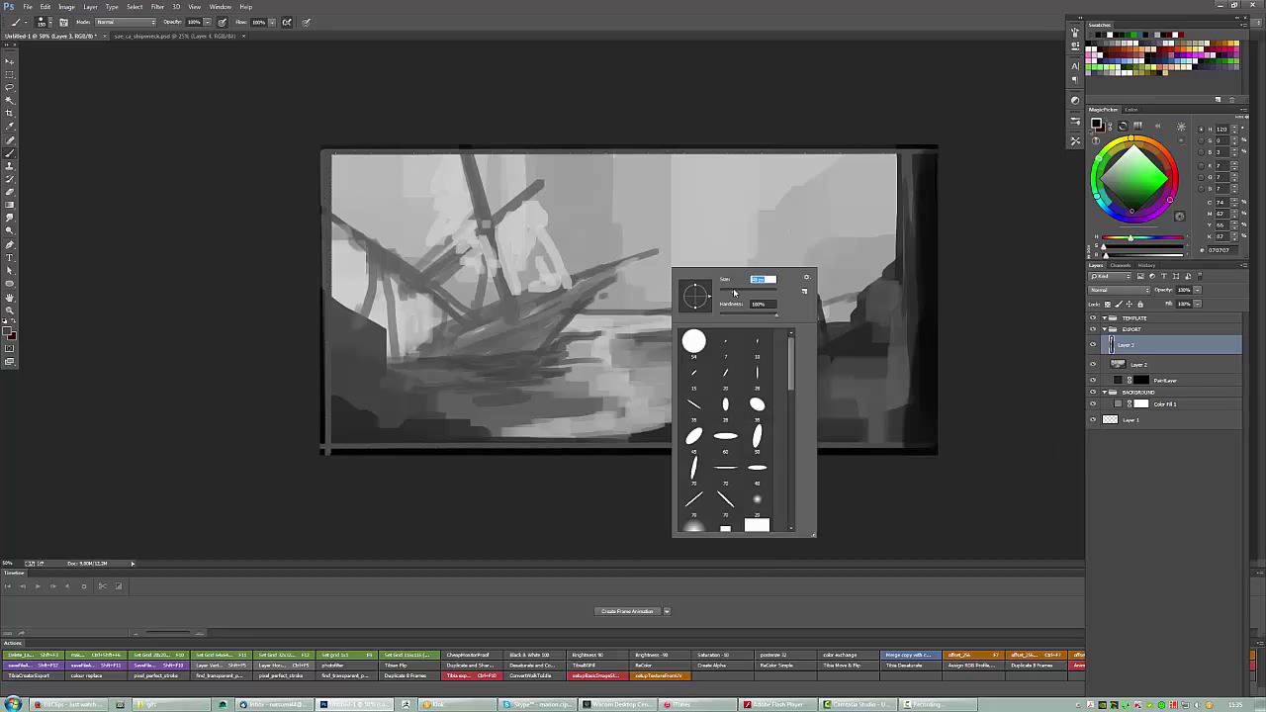
key("Return")
right_click(888, 238)
key("Escape")
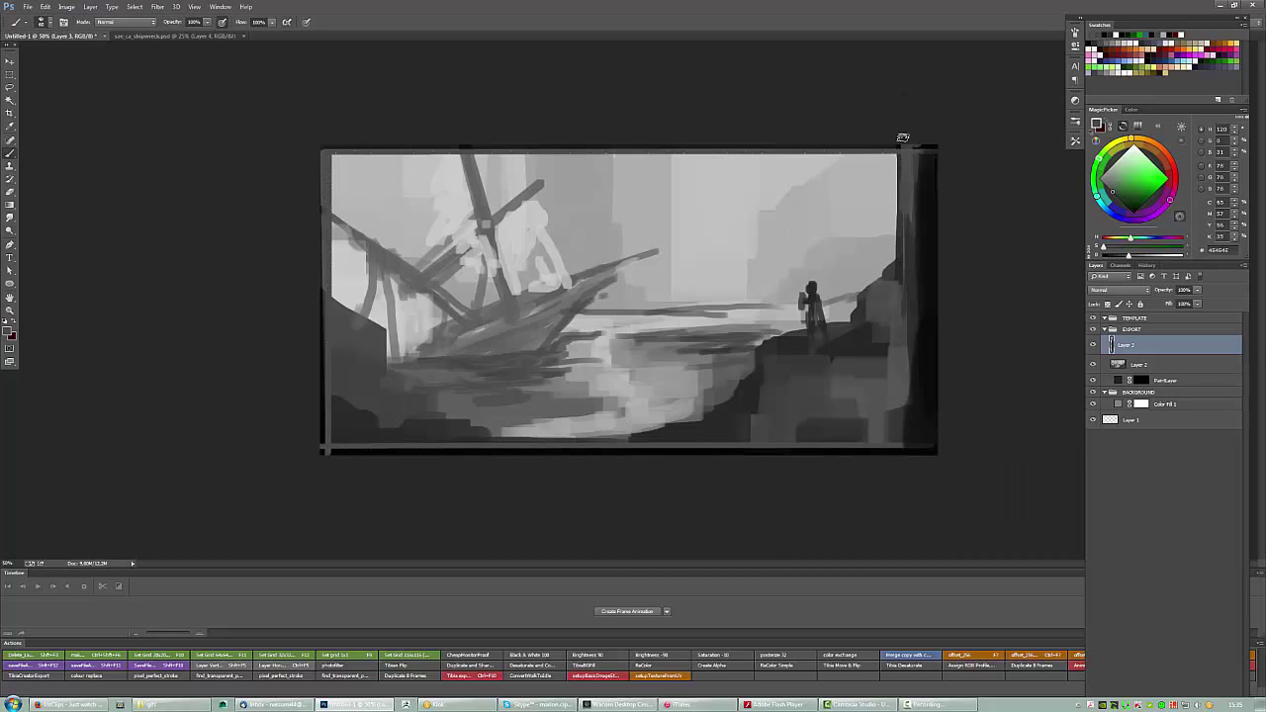
Sample a dark gray and paint a near-black cliff face down the right edge of the canvas with a textured brush.
left_click(910, 208, "alt")
right_click(911, 248)
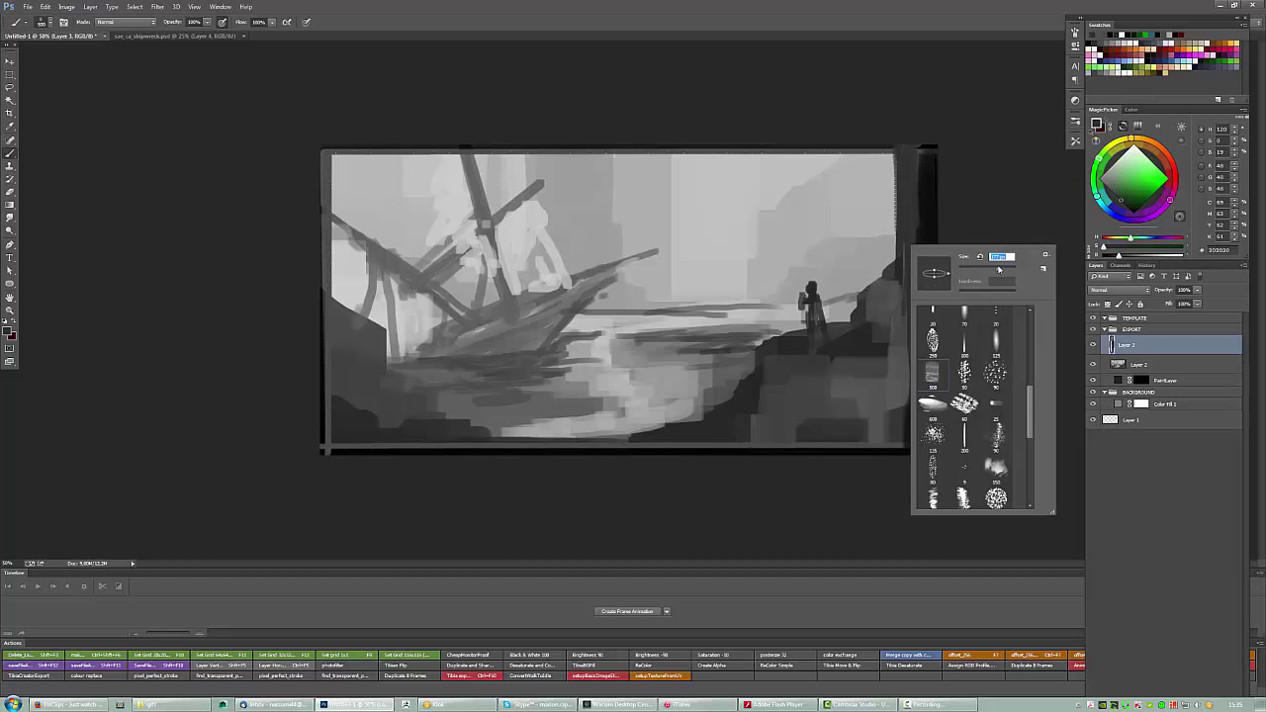
key("Escape")
left_click_drag(897, 151, 902, 228)
left_click(1075, 32)
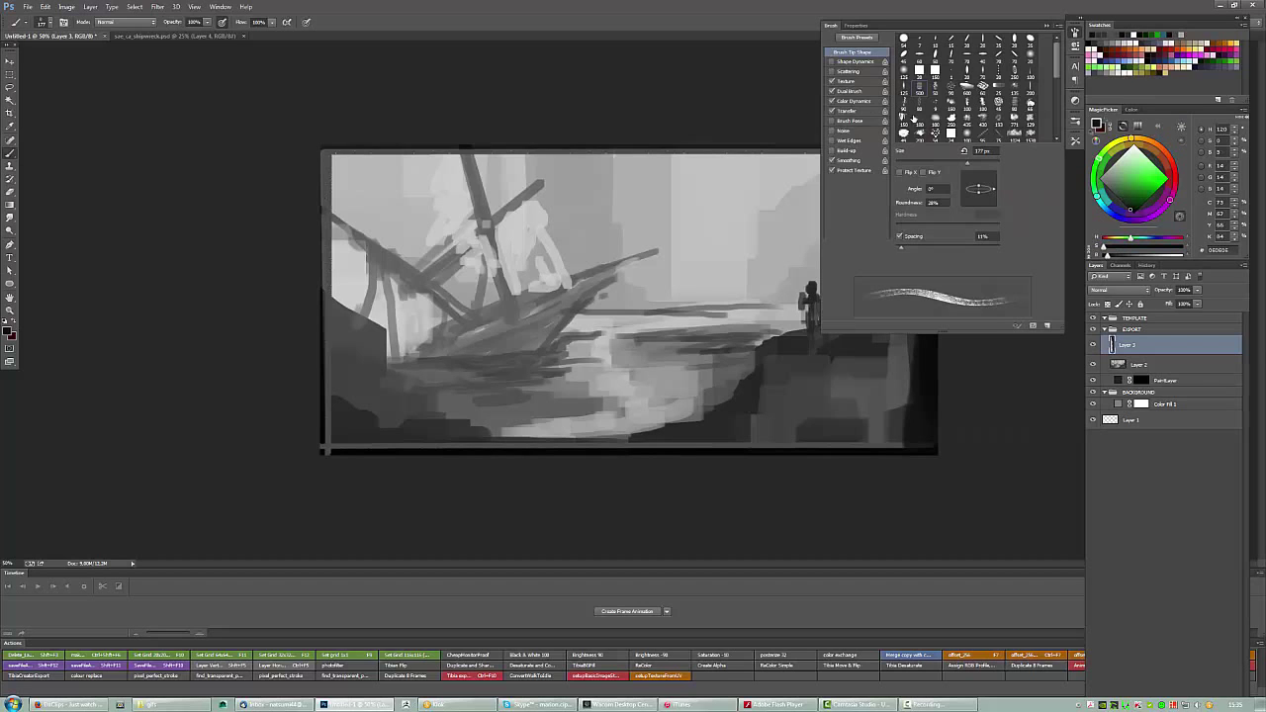
left_click_drag(888, 144, 905, 287)
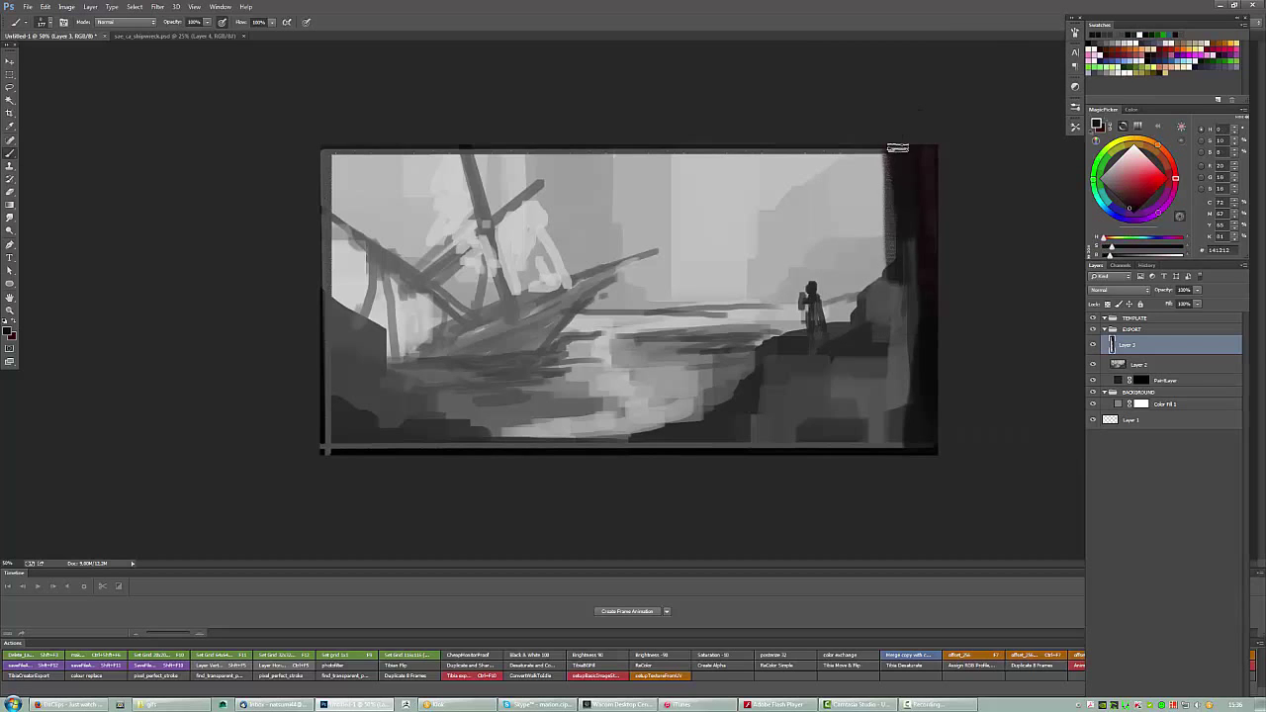
Extend the near-black cliff down to the lower right corner of the painting, covering the old frame.
mouse_move(895, 237)
left_mouse_down()
mouse_move(915, 319)
mouse_move(890, 295)
mouse_move(905, 351)
left_mouse_up()
right_click(910, 327)
left_click(986, 486)
left_click_drag(900, 396, 941, 234)
mouse_move(891, 287)
left_mouse_down()
mouse_move(910, 362)
mouse_move(882, 444)
left_mouse_up()
Pick a rough-edged brush and darken the foreground rocks below the standing figure.
right_click(896, 436)
left_click(992, 591)
mouse_move(847, 367)
left_mouse_down()
mouse_move(855, 397)
mouse_move(813, 426)
mouse_move(734, 410)
mouse_move(714, 432)
mouse_move(610, 457)
mouse_move(803, 399)
mouse_move(748, 405)
left_mouse_up()
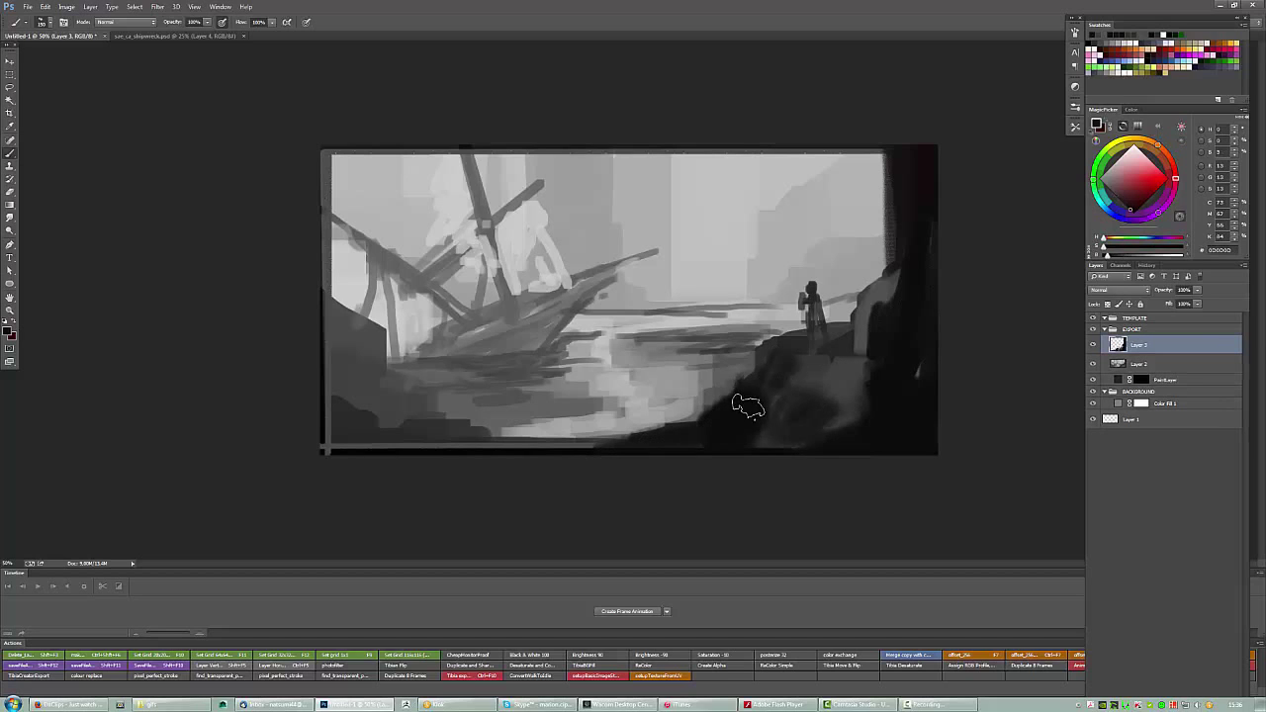
Sample the light sky grays and paint vertical strokes over the dark frame along the right part of the sky.
left_click(773, 232, "alt")
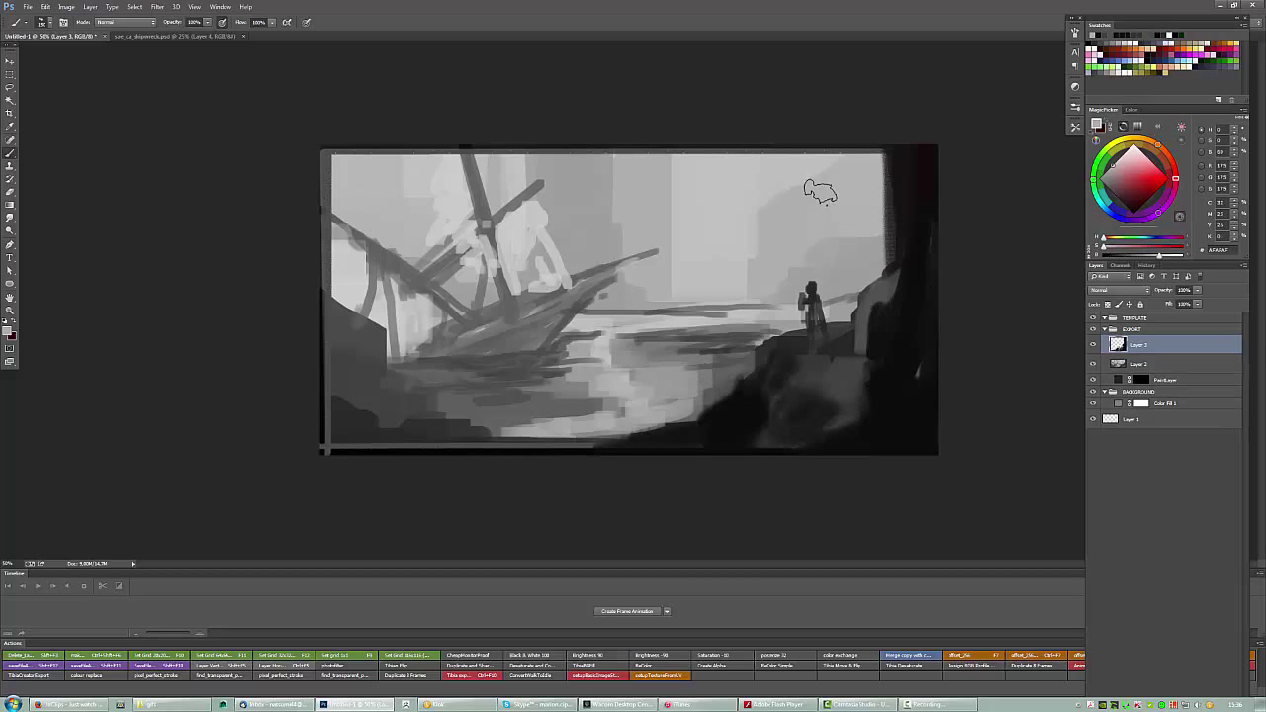
right_click(779, 212)
left_click(799, 166, "alt")
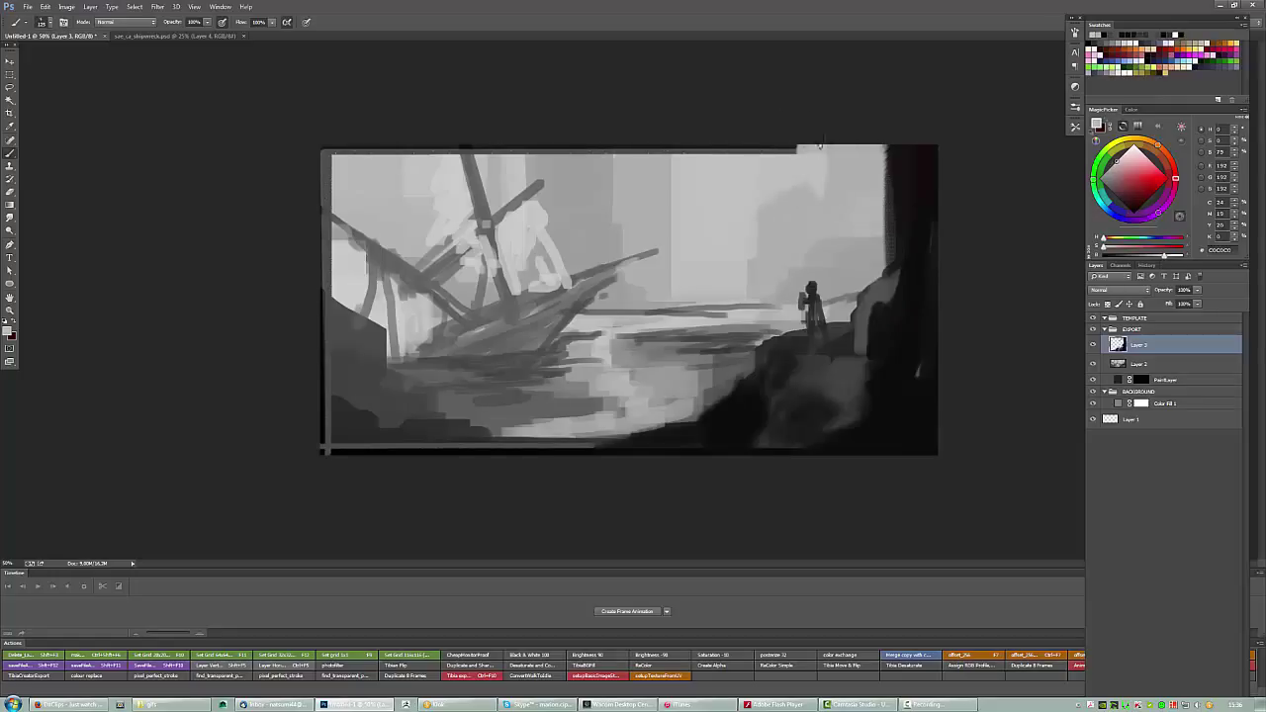
left_click(799, 224, "alt")
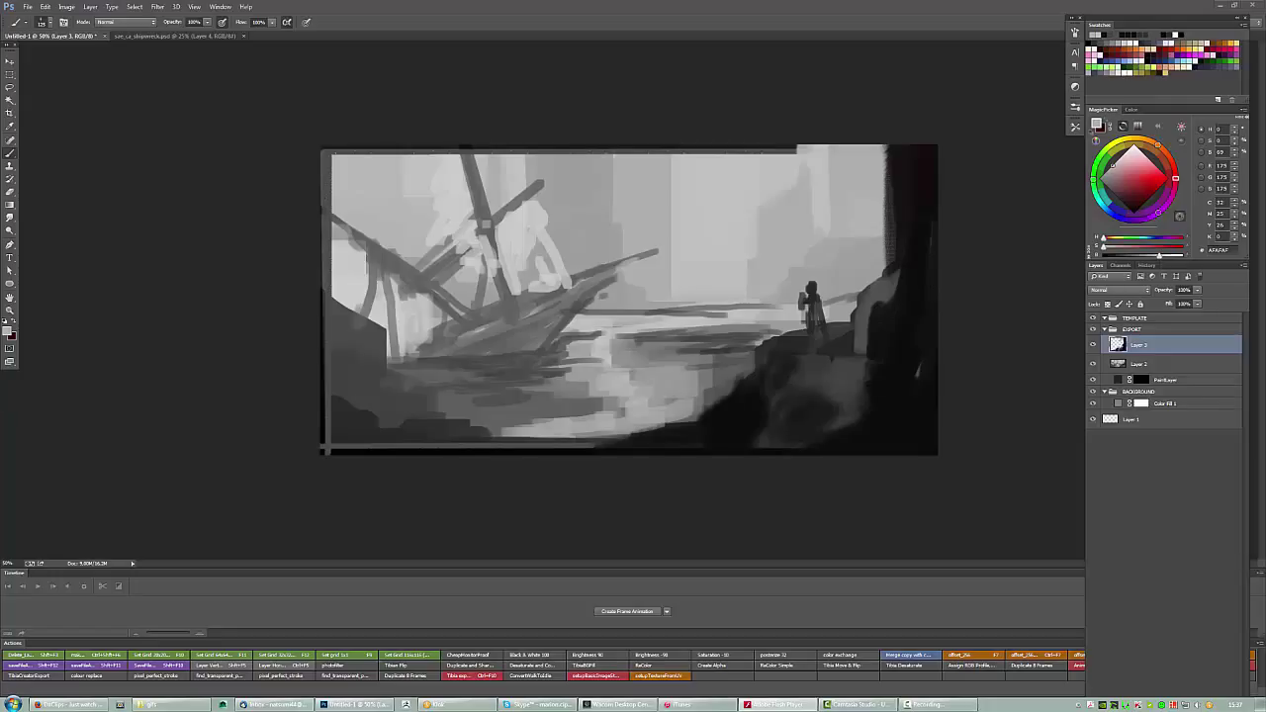
left_click_drag(757, 209, 772, 147)
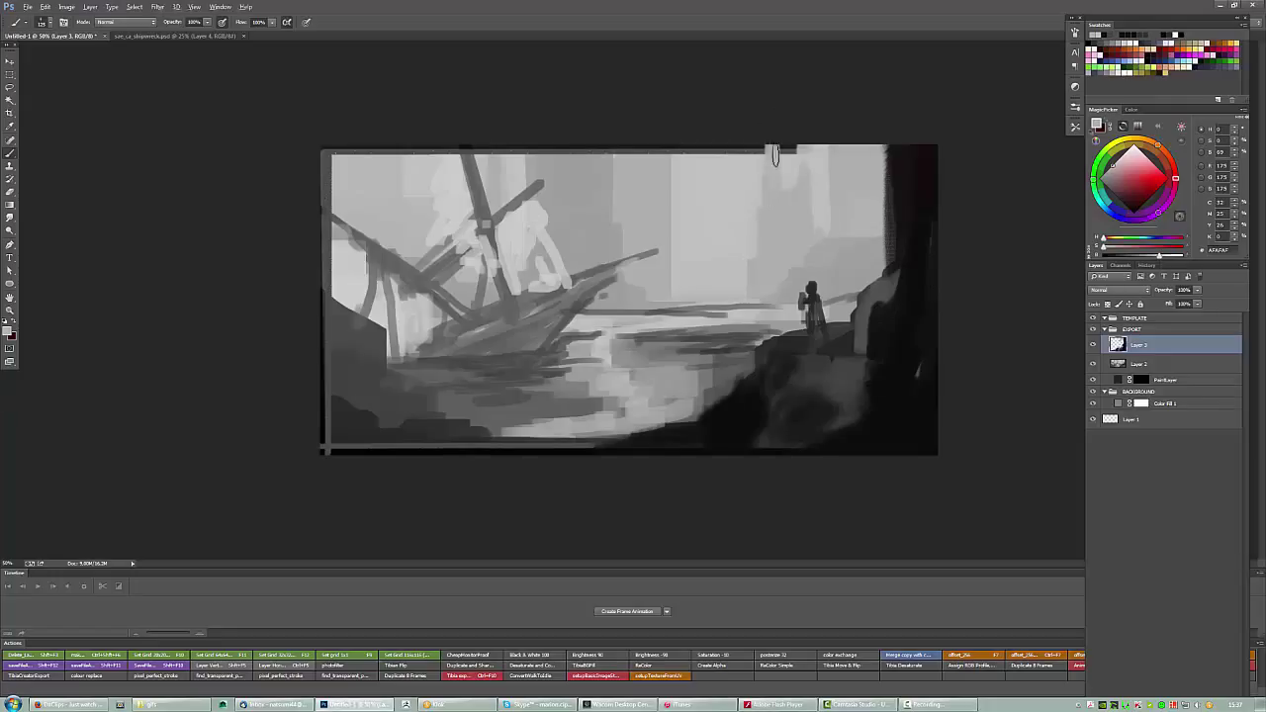
left_click(800, 141, "alt")
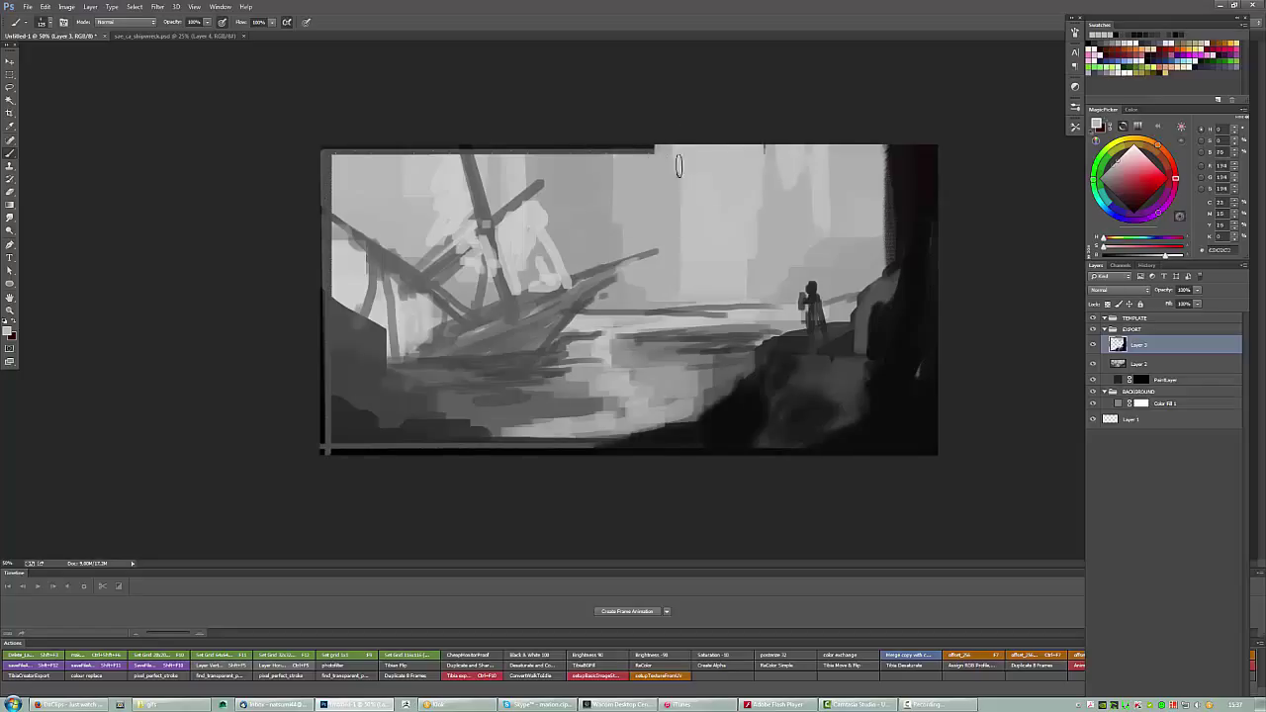
Extend the light gray sky across the upper left of the painting, covering the frame at the top and upper left edge.
left_click(654, 166, "alt")
mouse_move(627, 146)
left_mouse_down()
mouse_move(613, 198)
mouse_move(580, 163)
mouse_move(535, 149)
mouse_move(460, 154)
mouse_move(389, 186)
left_mouse_up()
left_click(616, 263, "alt")
left_click(524, 163, "alt")
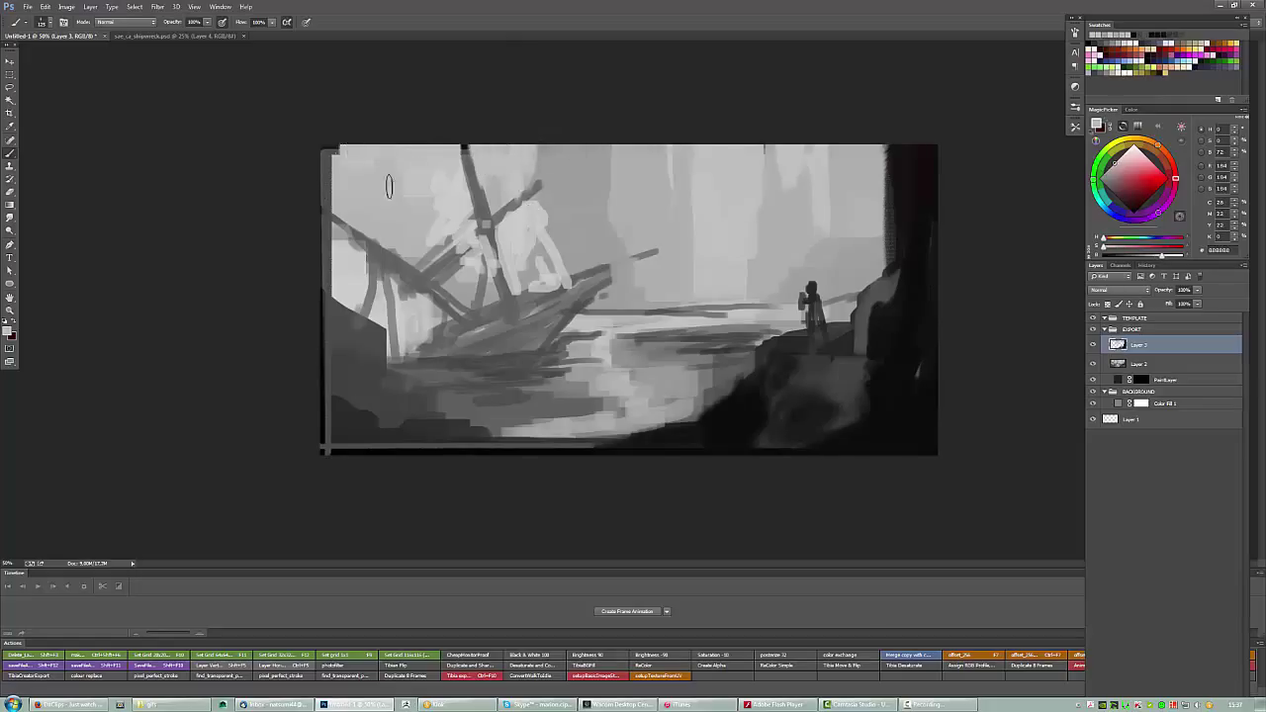
left_click_drag(326, 146, 326, 268)
Sample a dark gray and block in rounded rocks below the figure, extending the shore along the bottom edge.
left_click(819, 321, "alt")
mouse_move(885, 269)
left_mouse_down()
mouse_move(851, 436)
mouse_move(792, 366)
mouse_move(895, 317)
mouse_move(917, 372)
mouse_move(831, 435)
mouse_move(727, 426)
mouse_move(673, 445)
mouse_move(734, 400)
left_mouse_up()
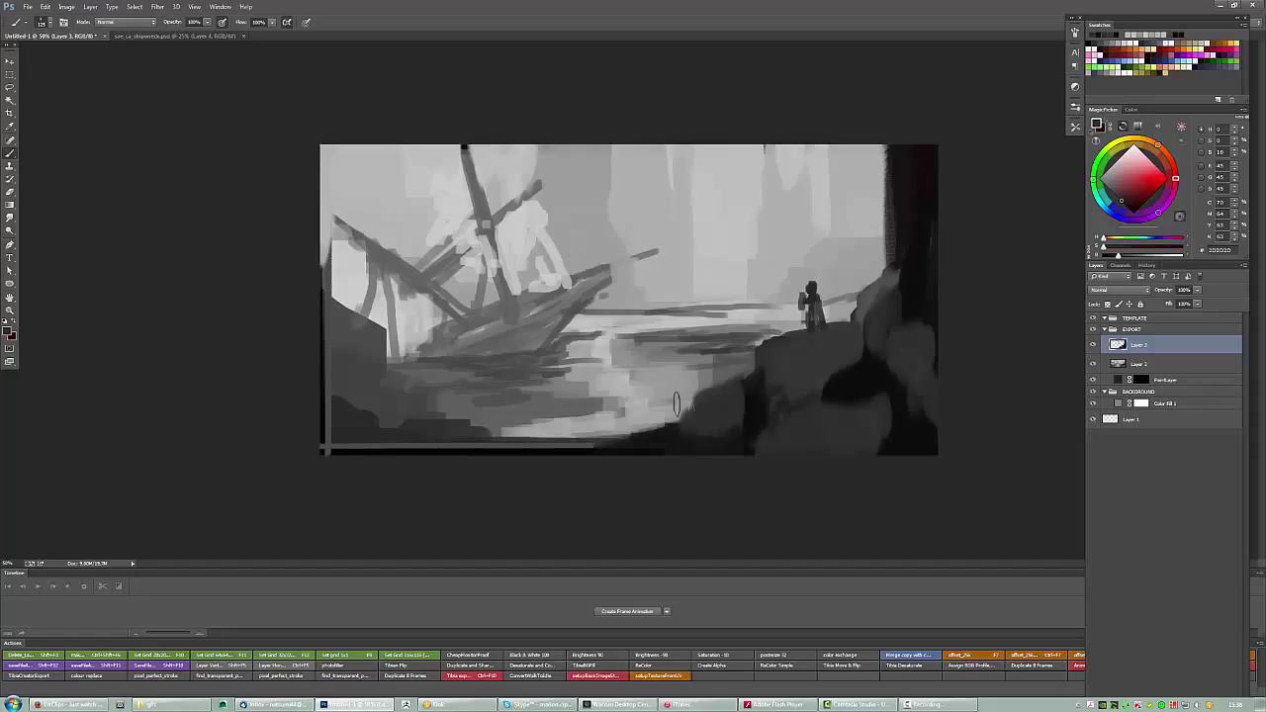
mouse_move(693, 431)
left_mouse_down()
mouse_move(612, 455)
mouse_move(578, 457)
mouse_move(588, 447)
mouse_move(520, 470)
left_mouse_up()
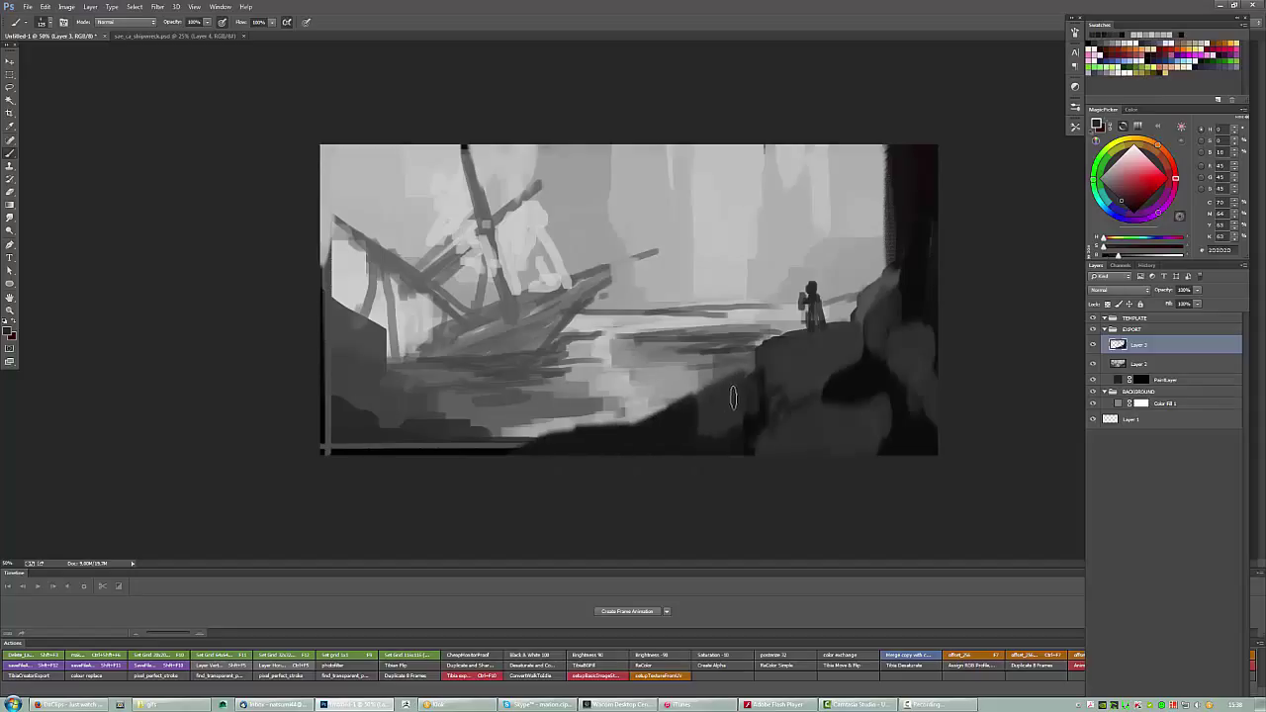
Select a square brush and flatten the foreground rocks with dark gray strokes toward the lower right corner.
right_click(782, 407)
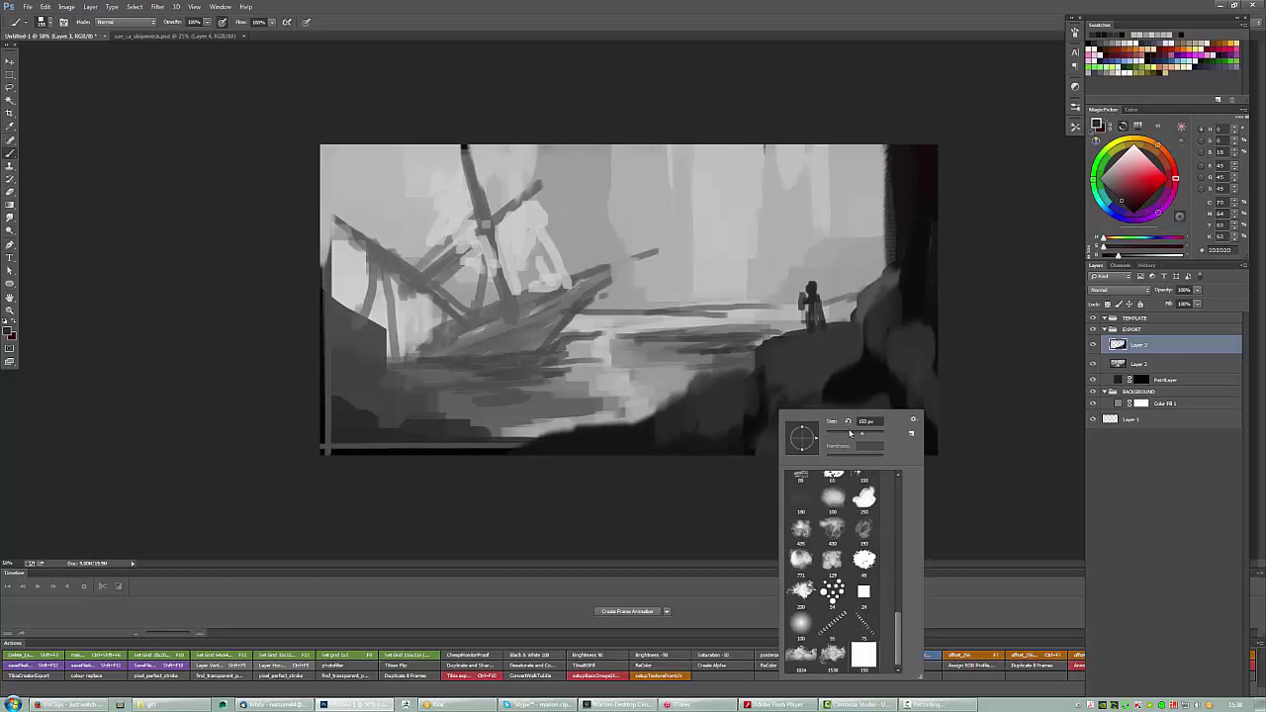
double_click(808, 465)
mouse_move(732, 411)
left_mouse_down()
mouse_move(856, 456)
mouse_move(863, 429)
mouse_move(872, 439)
mouse_move(789, 437)
mouse_move(865, 466)
left_mouse_up()
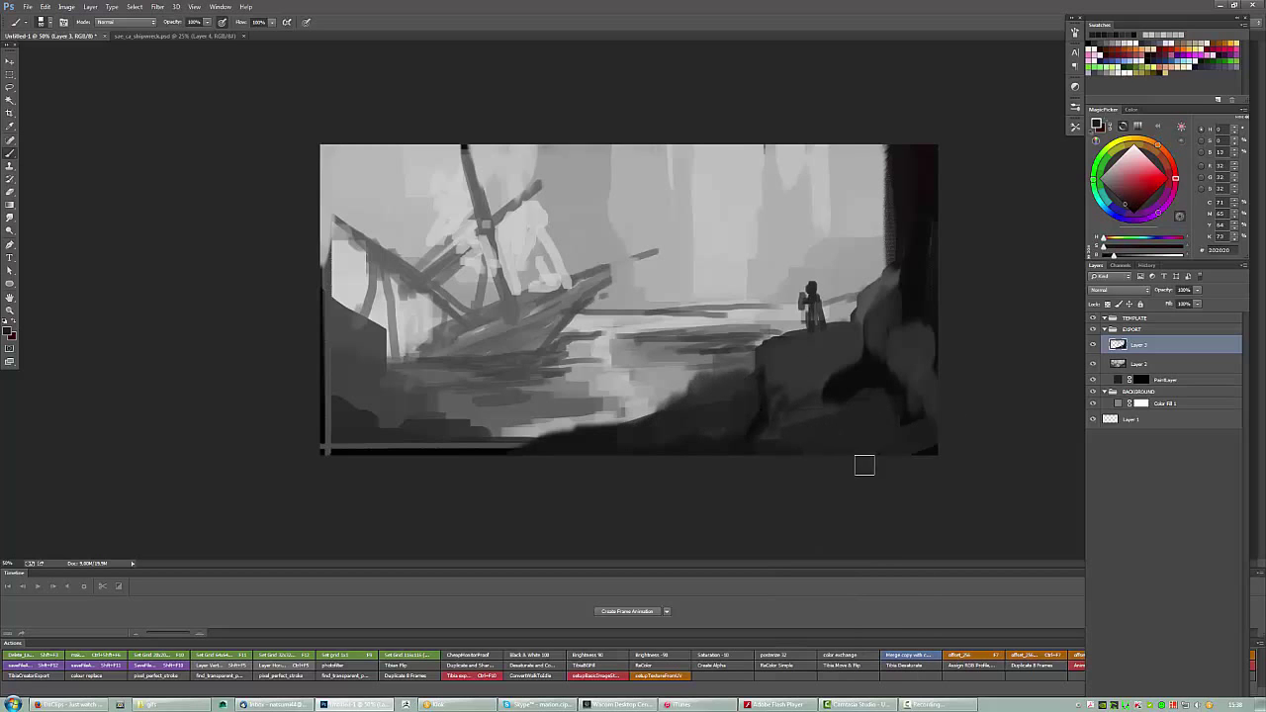
Paint vertical dark strokes on the right cliff to widen it and give its face blocky planes.
left_click(899, 168, "alt")
left_click_drag(895, 190, 890, 277)
left_click_drag(896, 168, 899, 263)
left_click(912, 309, "alt")
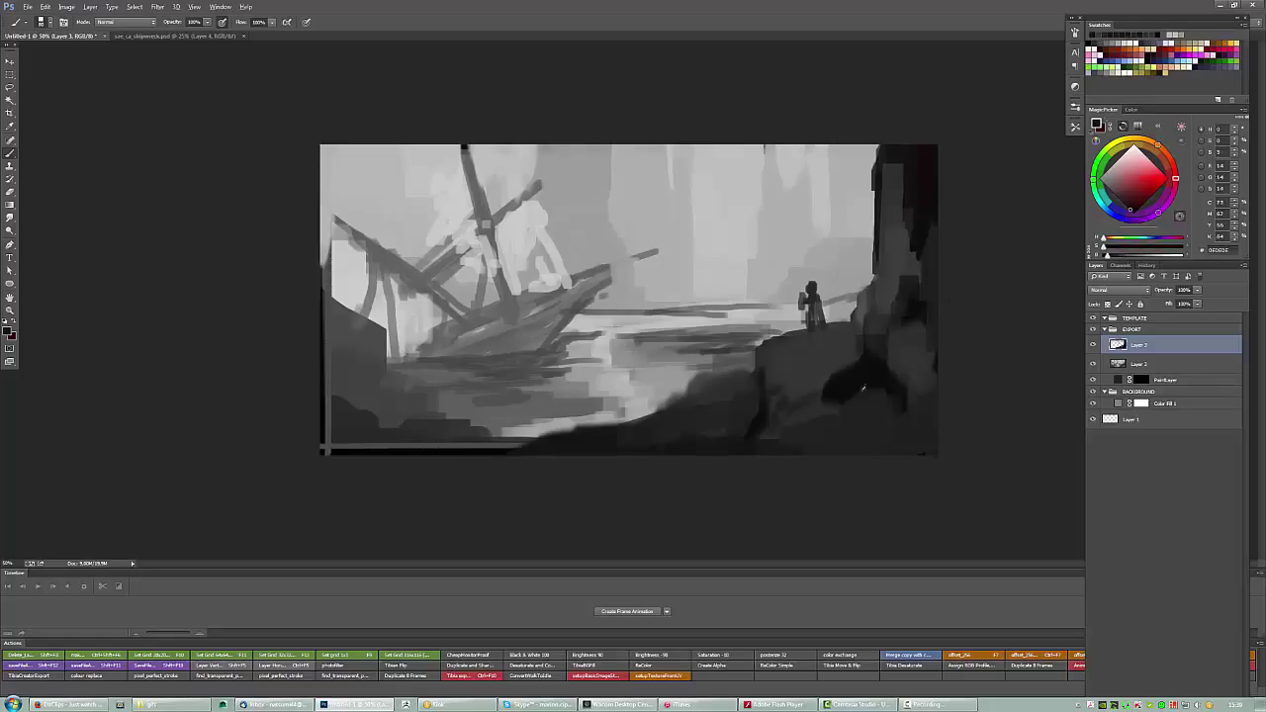
Define the foreground shoreline against the light water and clean up the right cliff's edge with sampled grays.
mouse_move(848, 399)
left_mouse_down()
mouse_move(846, 460)
mouse_move(789, 379)
mouse_move(730, 397)
mouse_move(737, 382)
mouse_move(708, 375)
mouse_move(515, 442)
mouse_move(568, 443)
mouse_move(433, 418)
mouse_move(531, 442)
left_mouse_up()
left_click(636, 389, "alt")
left_click(505, 440, "alt")
left_click(881, 198, "alt")
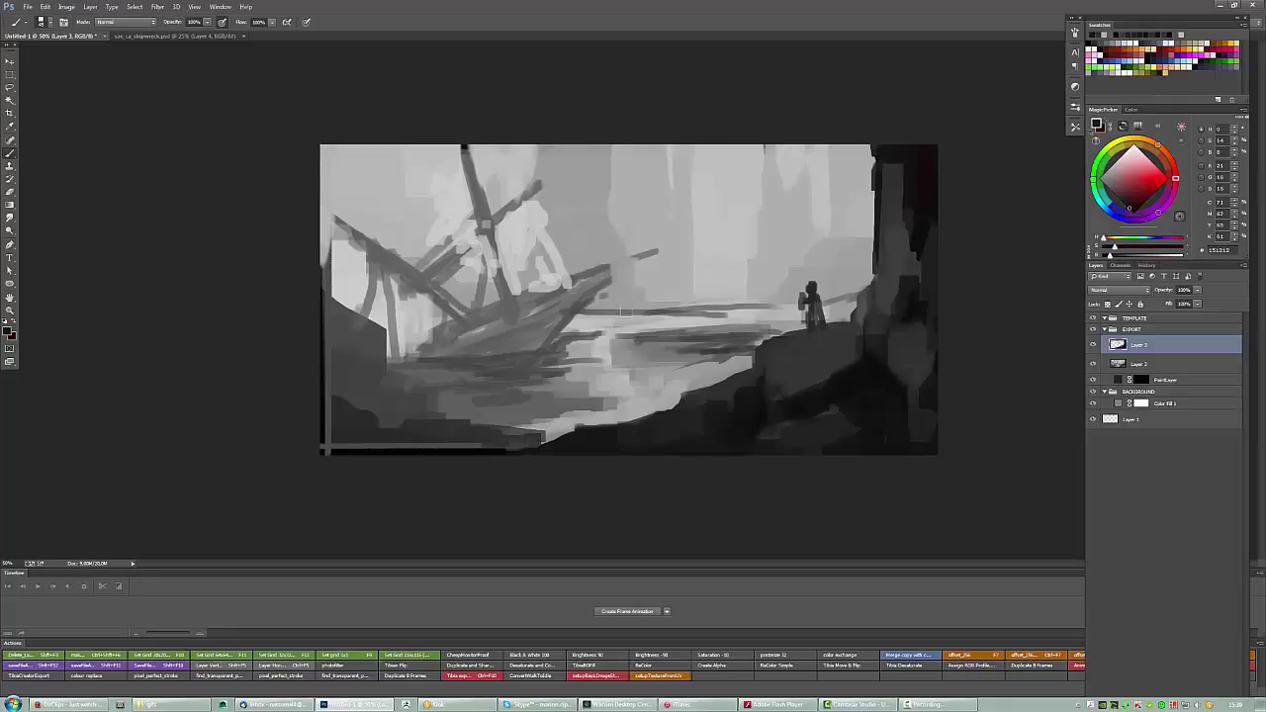
left_click(732, 178, "alt")
left_click(796, 147, "alt")
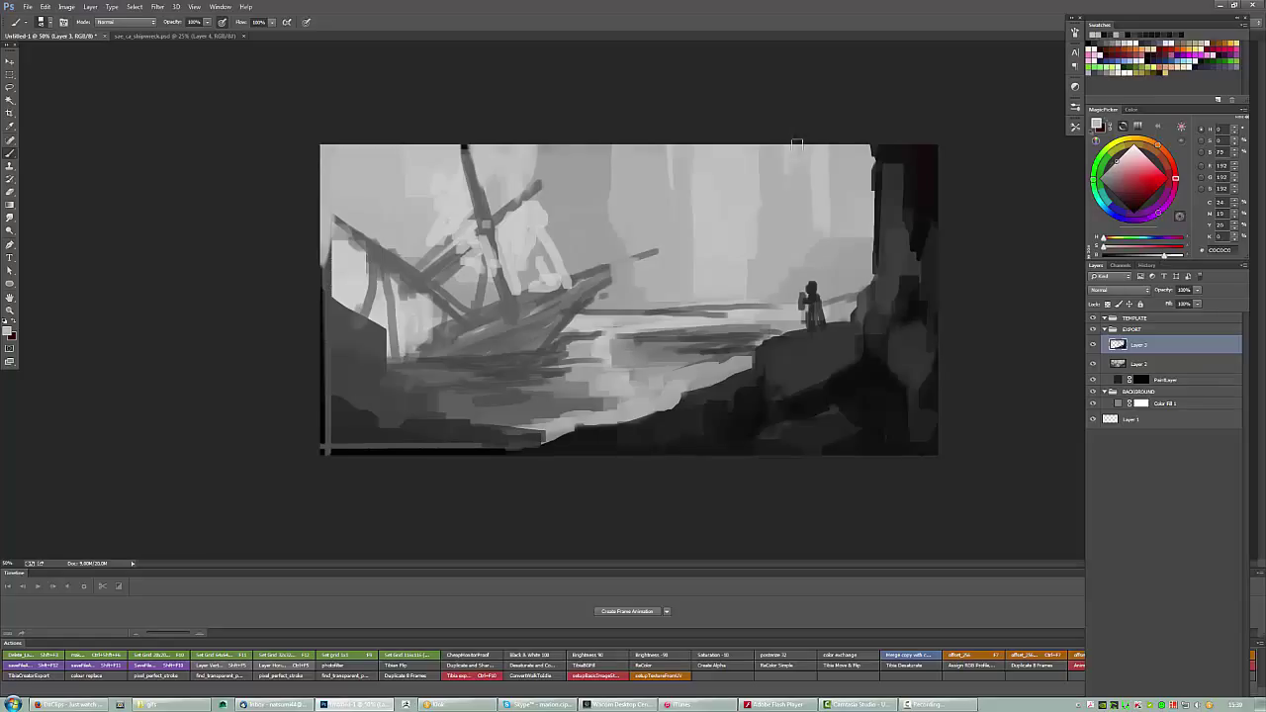
Repaint the ship's hull and bow in mid gray and extend the lighter water beneath it.
mouse_move(598, 297)
left_mouse_down()
mouse_move(475, 349)
mouse_move(647, 259)
mouse_move(607, 280)
left_mouse_up()
left_click(584, 307, "alt")
left_click(607, 280, "alt")
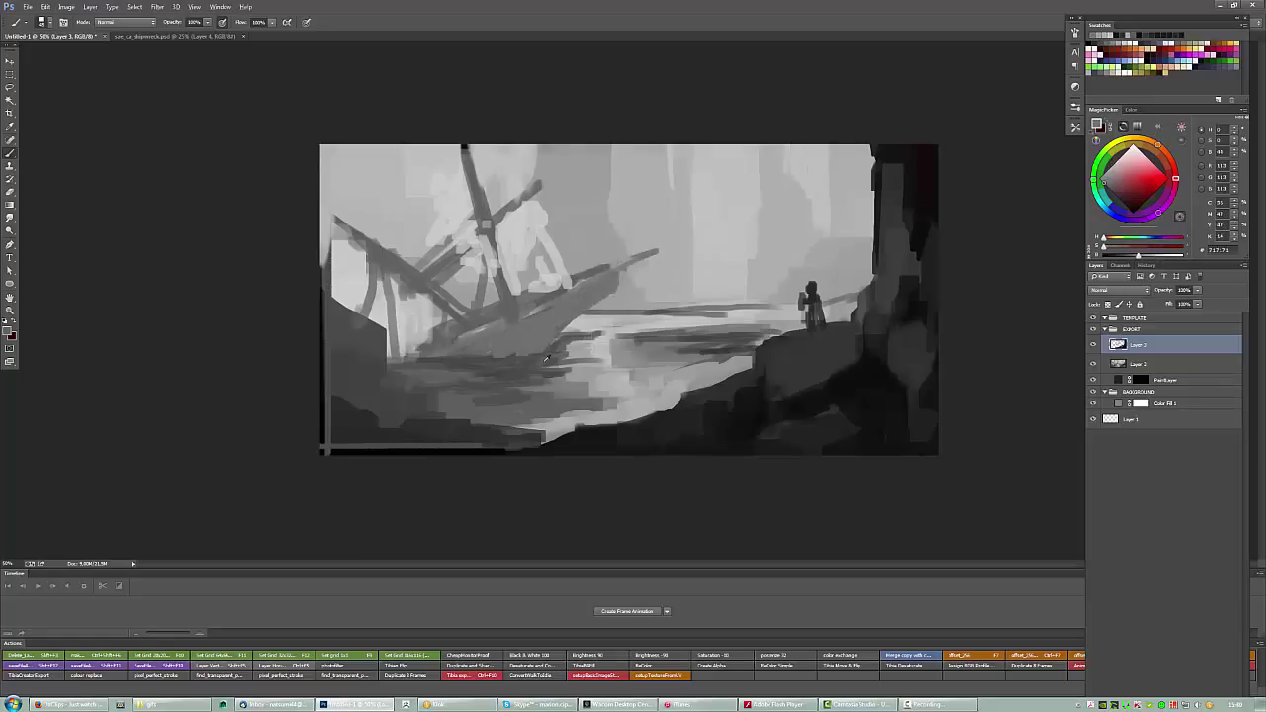
mouse_move(545, 358)
left_mouse_down()
mouse_move(623, 344)
mouse_move(495, 386)
mouse_move(583, 392)
mouse_move(445, 405)
left_mouse_up()
left_click(592, 366, "alt")
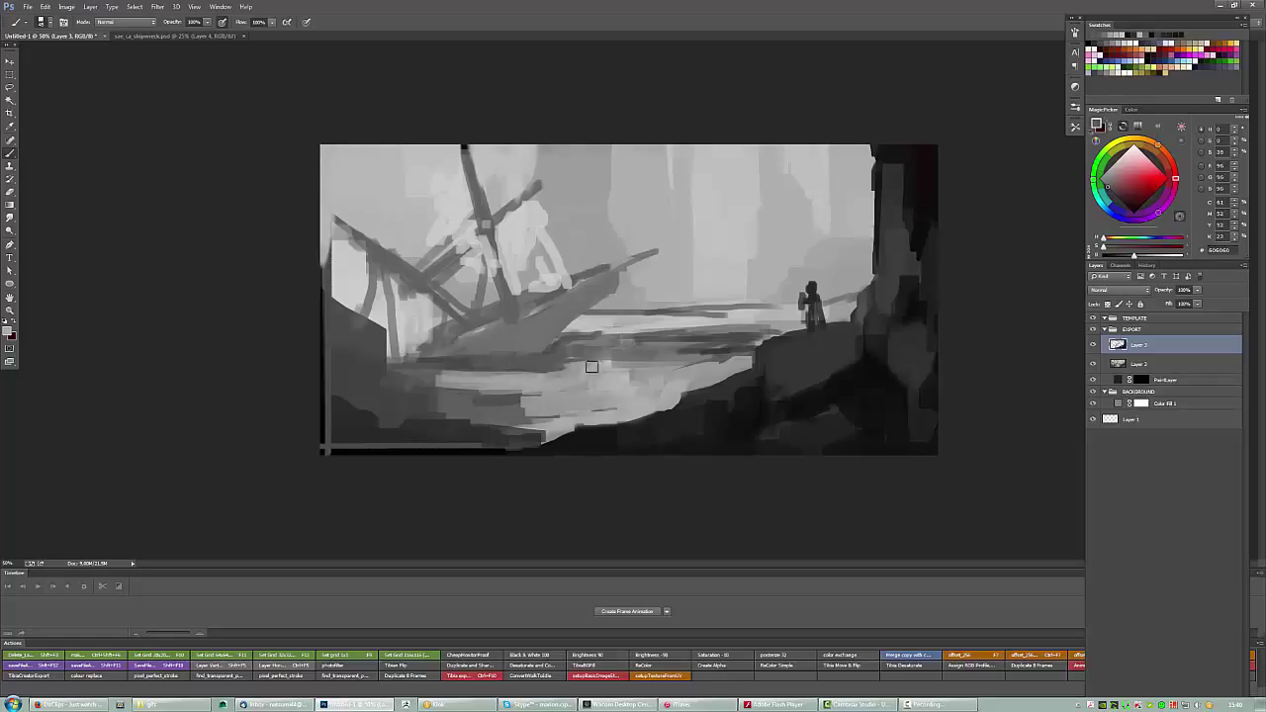
Paint a dark rock wall along the left edge and into the lower left corner, covering the remaining frame.
left_click(341, 326, "alt")
mouse_move(336, 193)
left_mouse_down()
mouse_move(335, 326)
mouse_move(346, 262)
mouse_move(384, 410)
mouse_move(334, 438)
mouse_move(431, 451)
mouse_move(373, 452)
left_mouse_up()
left_click(341, 227, "alt")
left_click(349, 426, "alt")
Deepen the shadows on the right cliff and rocks, and fill in the left rock wall with dark gray.
mouse_move(896, 450)
left_mouse_down()
mouse_move(944, 405)
mouse_move(857, 339)
mouse_move(841, 376)
left_mouse_up()
left_click(905, 199, "alt")
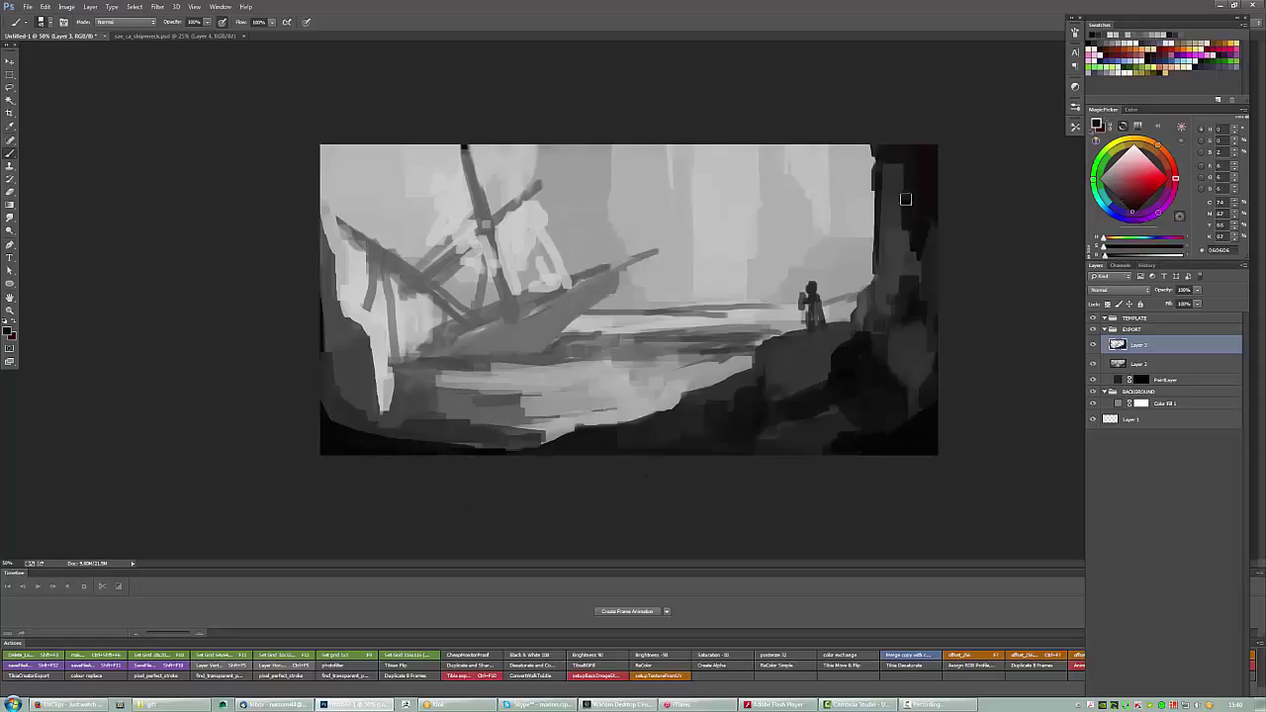
left_click_drag(905, 199, 889, 341)
left_click(346, 416, "alt")
left_click_drag(332, 286, 383, 414)
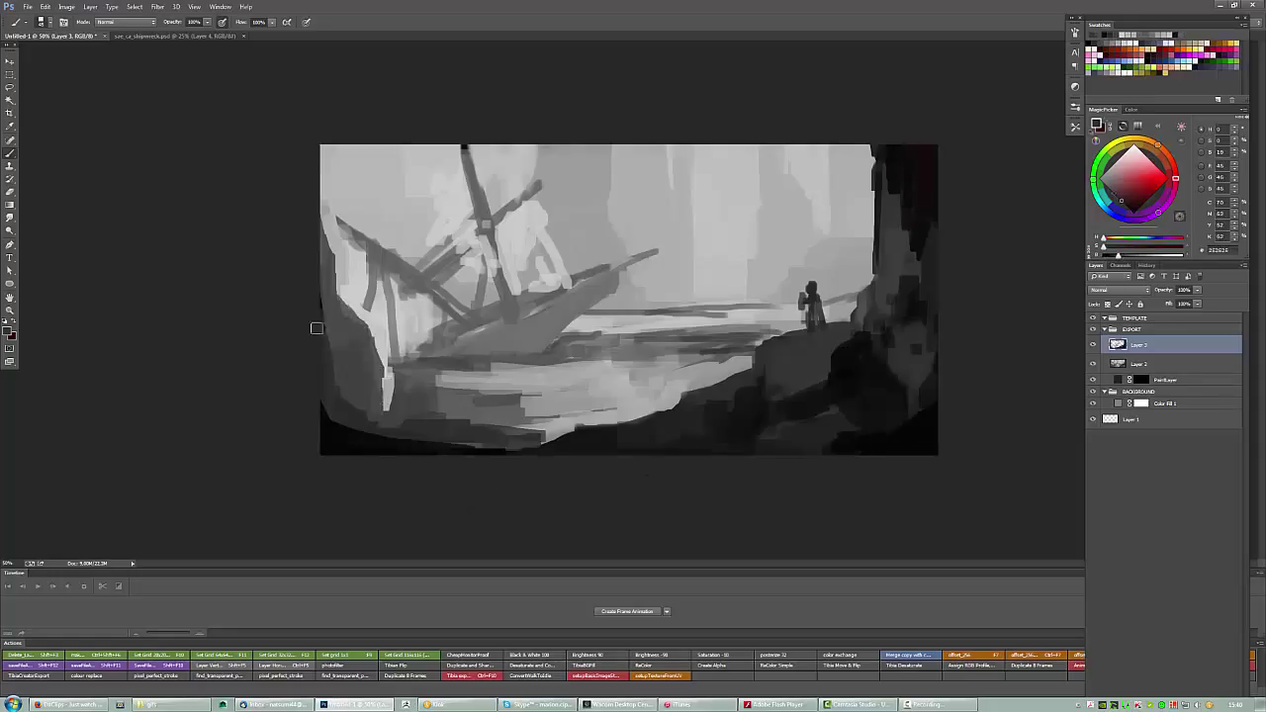
Paint dark gray horizontal strokes across the water between the left rock wall and the foreground shore.
left_click(430, 407, "alt")
left_click_drag(388, 368, 465, 380)
mouse_move(384, 391)
left_mouse_down()
mouse_move(440, 396)
mouse_move(515, 374)
left_mouse_up()
mouse_move(396, 401)
left_mouse_down()
mouse_move(456, 410)
mouse_move(568, 390)
mouse_move(470, 396)
mouse_move(569, 416)
left_mouse_up()
left_click(435, 395, "alt")
left_click_drag(450, 415, 579, 421)
Switch to a rough textured brush and blend the water below the ship with soft light gray strokes.
right_click(611, 342)
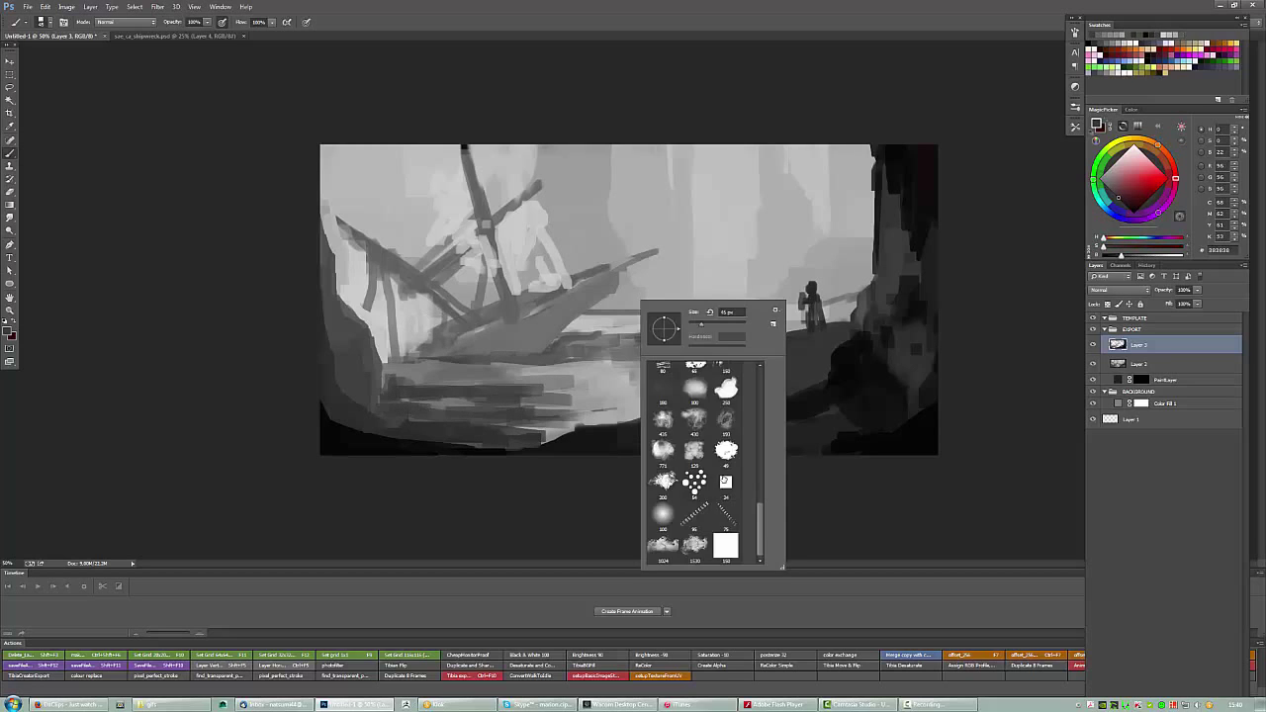
double_click(695, 419)
left_click_drag(401, 391, 583, 407)
left_click(614, 327, "alt")
left_click_drag(460, 381, 593, 391)
left_click_drag(376, 381, 588, 415)
left_click_drag(470, 421, 602, 415)
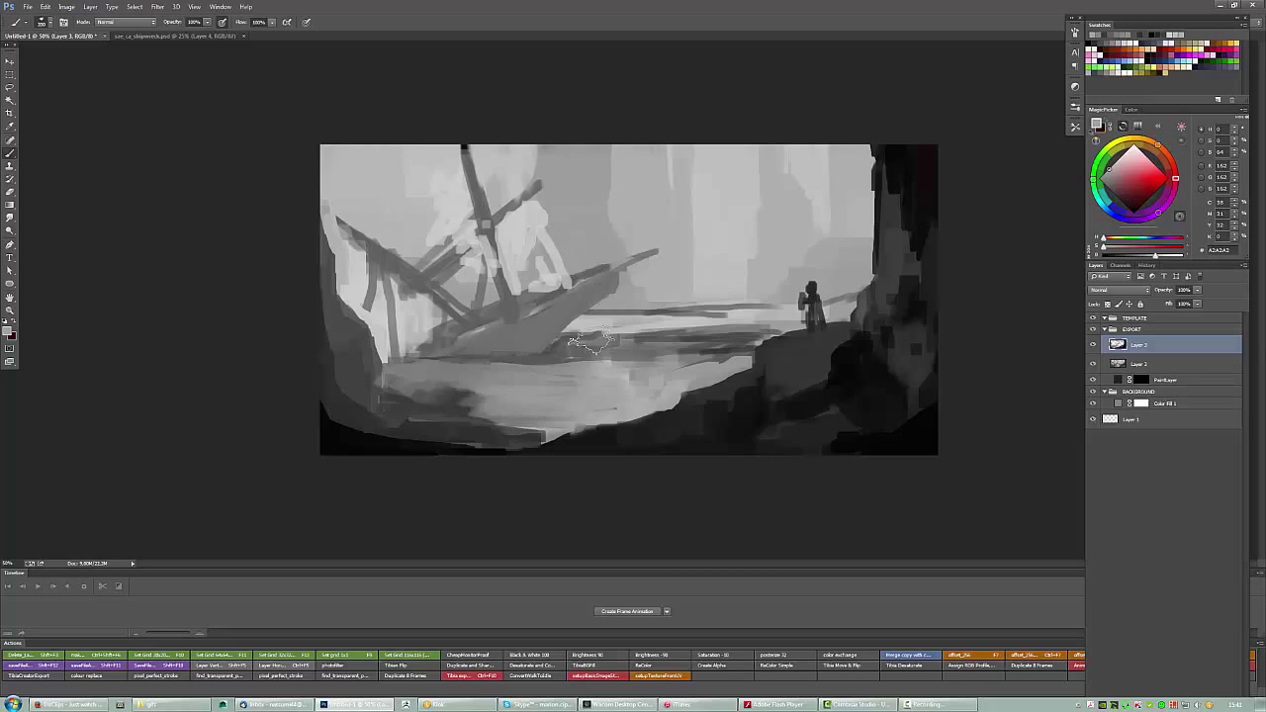
Sample a mid gray and paint horizontal strokes across the central water up to the horizon.
left_click(591, 358, "alt")
left_click_drag(524, 366, 658, 376)
left_click_drag(475, 396, 638, 415)
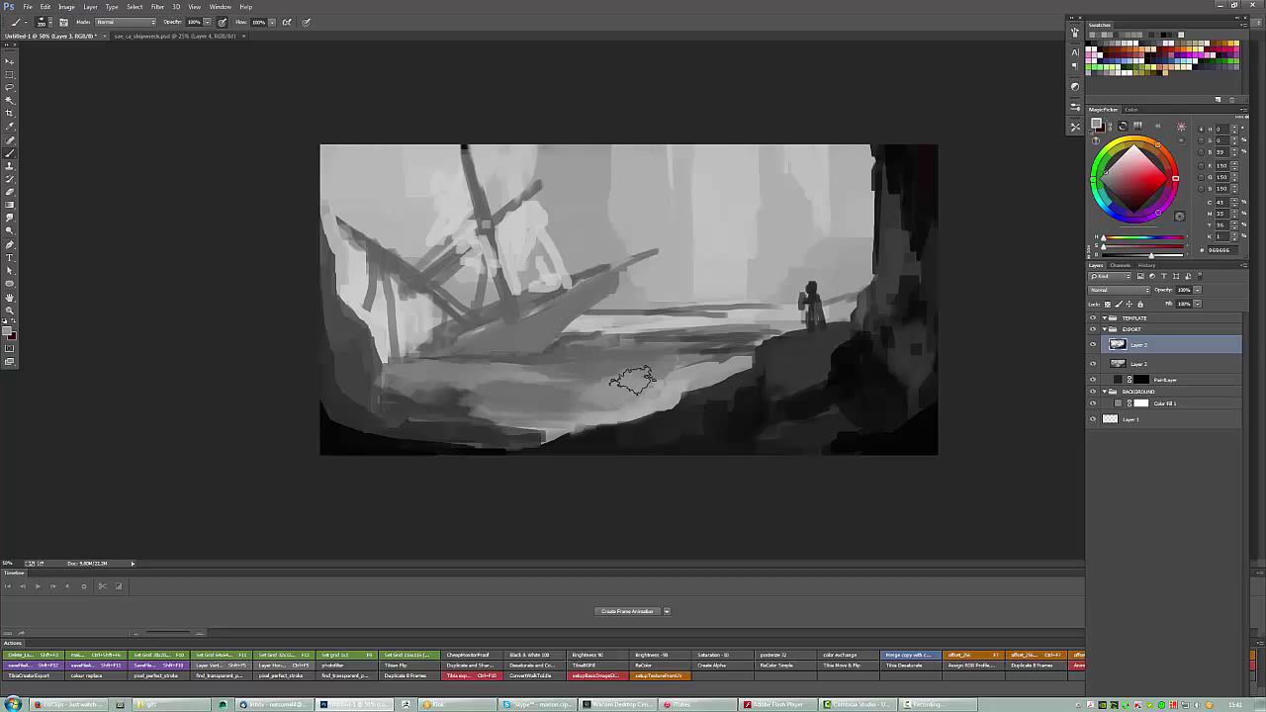
left_click_drag(554, 371, 722, 356)
left_click_drag(584, 316, 712, 312)
left_click_drag(559, 368, 781, 312)
Sample dark grays and rework the distant water, the rocks around the figure and the right cliff.
left_click(757, 352, "alt")
left_click_drag(693, 331, 851, 307)
mouse_move(781, 346)
left_mouse_down()
mouse_move(870, 326)
mouse_move(915, 287)
mouse_move(898, 169)
left_mouse_up()
left_click(861, 326, "alt")
left_click_drag(851, 386, 890, 366)
Brighten the water in the center and paint a hazy gray background cliff behind the figure.
left_click(636, 330, "alt")
mouse_move(692, 349)
left_mouse_down()
mouse_move(763, 277)
mouse_move(781, 148)
mouse_move(816, 252)
mouse_move(826, 158)
left_mouse_up()
left_click(749, 291, "alt")
left_click(744, 281, "alt")
left_click(737, 292, "alt")
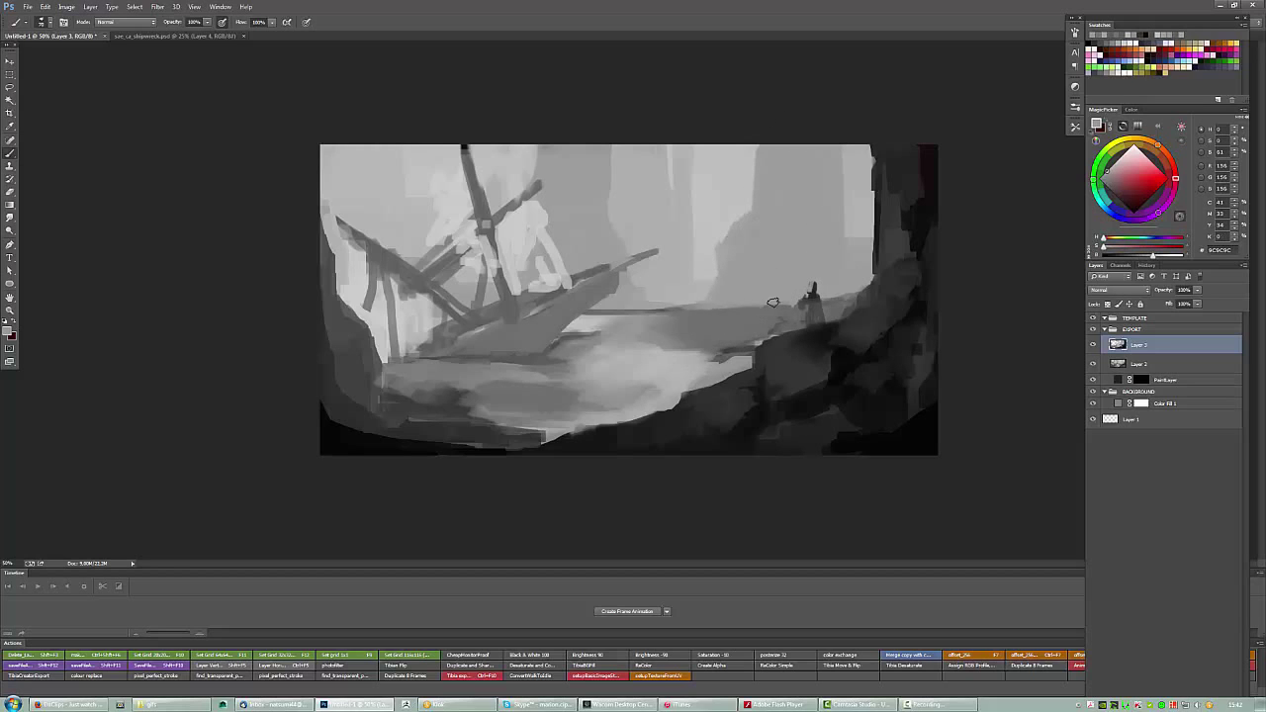
Soften the horizon line with gray and add darker ripples to the water left of the figure.
left_click_drag(756, 307, 645, 305)
left_click(633, 326, "alt")
mouse_move(636, 333)
left_mouse_down()
mouse_move(735, 327)
mouse_move(698, 329)
mouse_move(730, 327)
mouse_move(702, 343)
mouse_move(744, 354)
left_mouse_up()
left_click(701, 343, "alt")
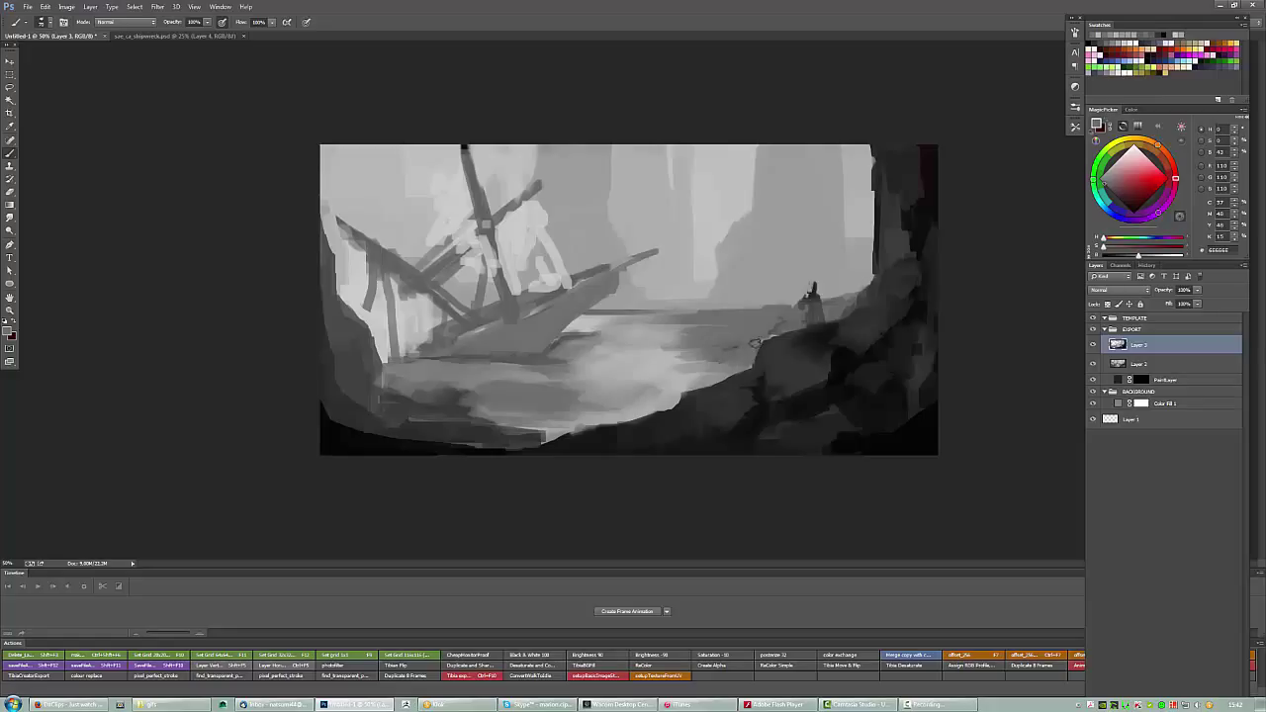
Darken the water's edge beside the figure's rock and blend it into the shore with sampled grays.
left_click(772, 332, "alt")
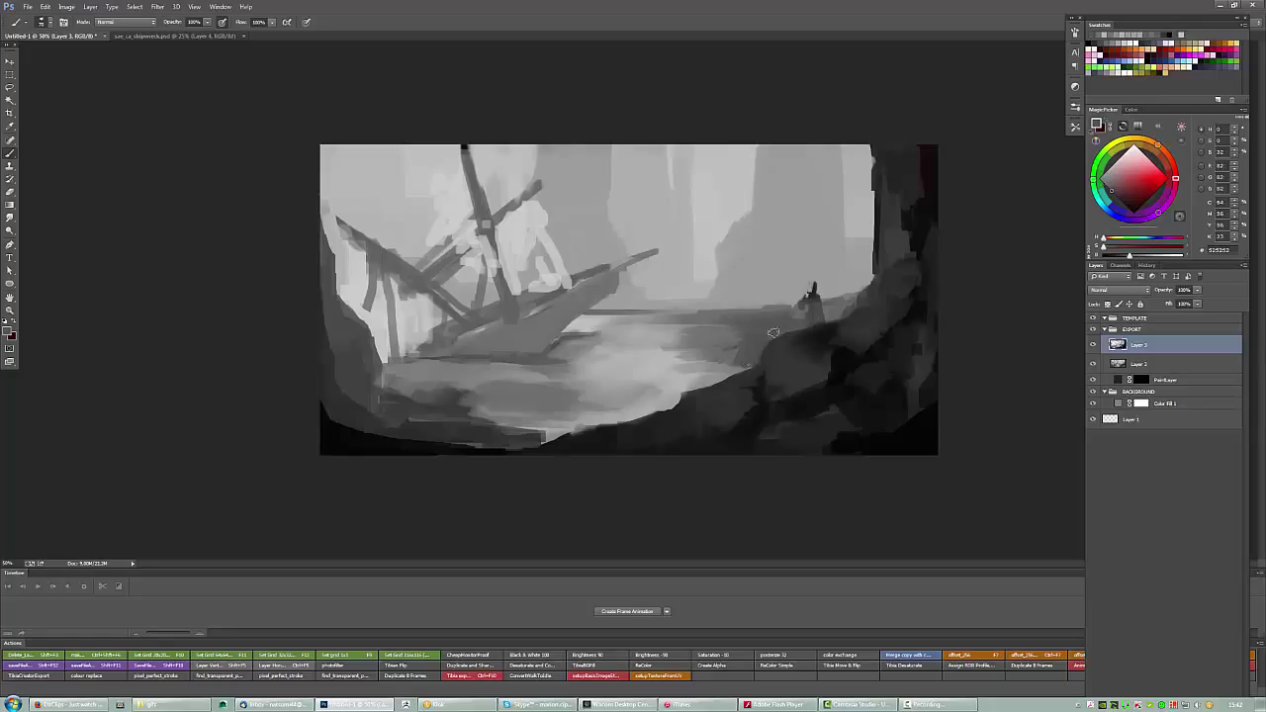
mouse_move(752, 362)
left_mouse_down()
mouse_move(663, 362)
mouse_move(702, 353)
mouse_move(738, 382)
left_mouse_up()
left_click(678, 367, "alt")
left_click(713, 354, "alt")
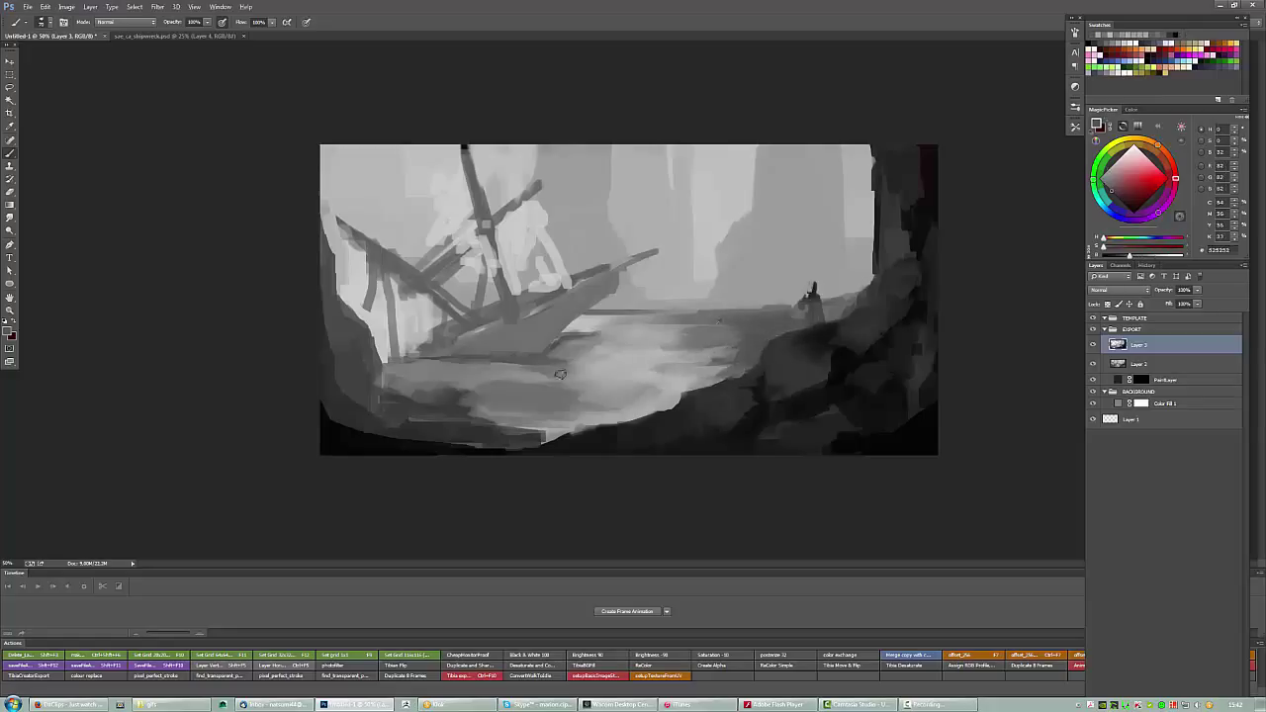
Add a dark shadow under the ship's bow and soften the hull's waterline with light gray mist.
left_click(477, 330, "alt")
key("ctrl+alt+z")
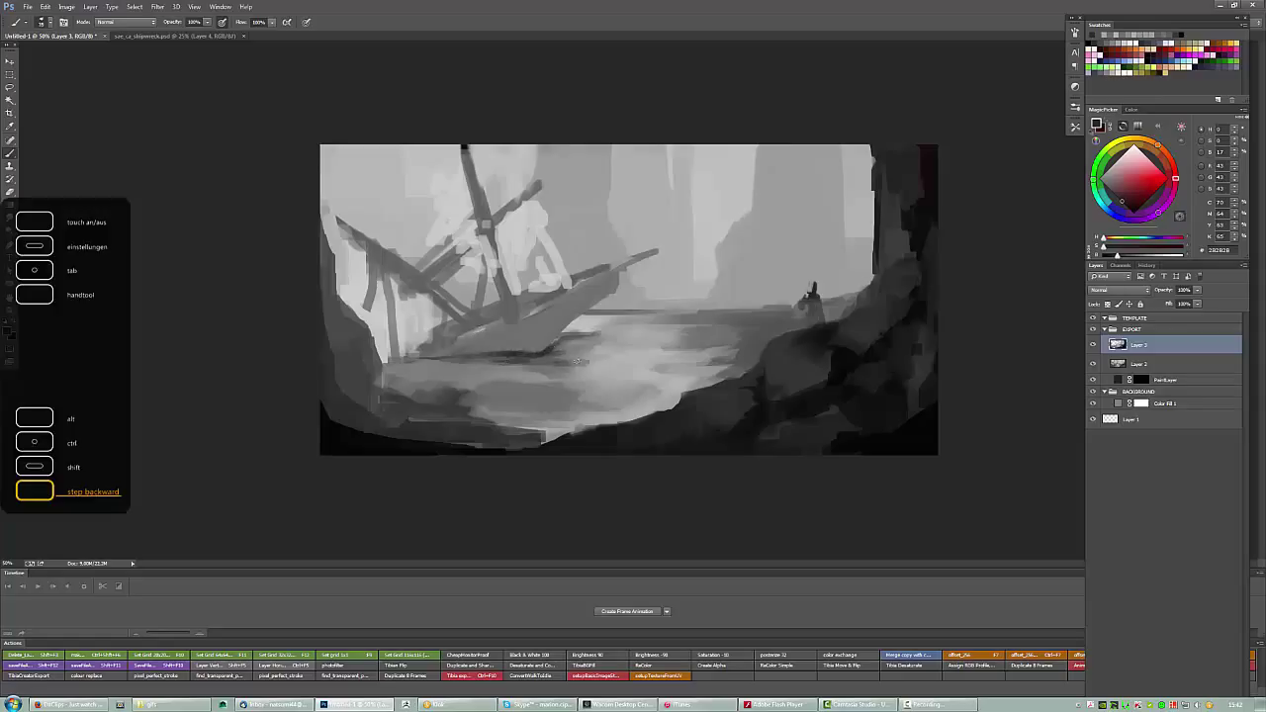
left_click(534, 347, "alt")
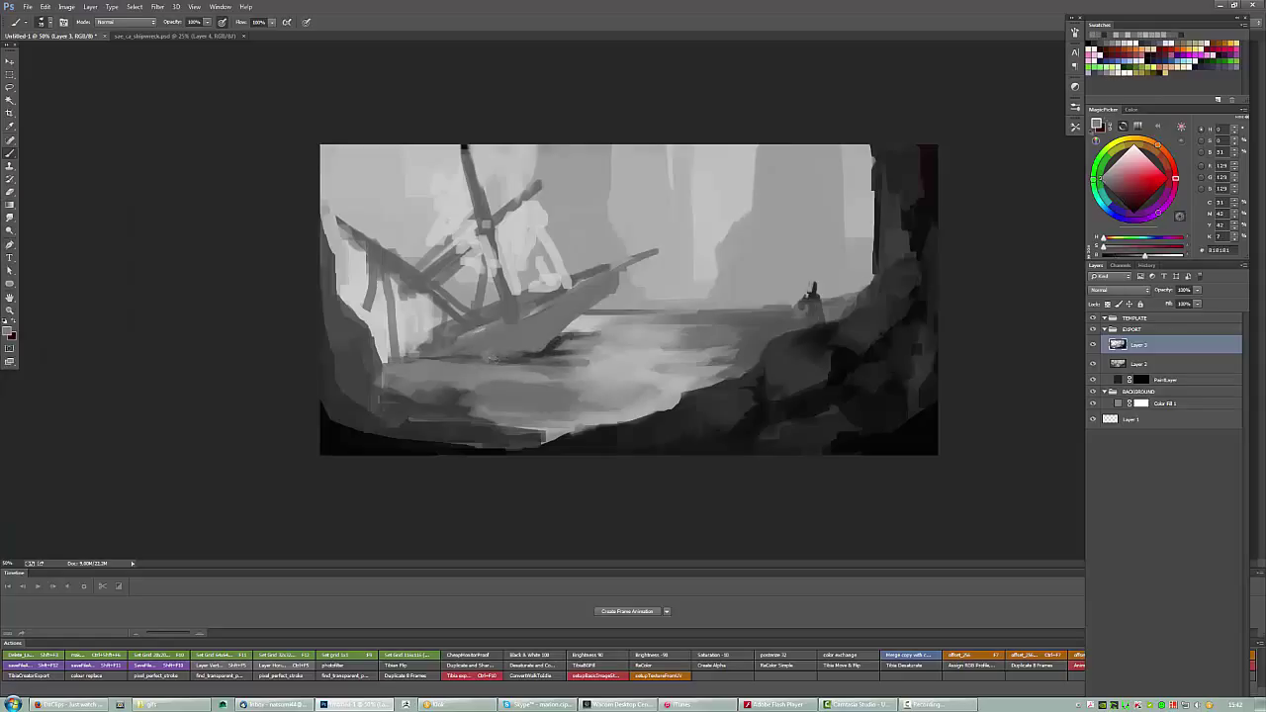
left_click(491, 357, "alt")
mouse_move(488, 356)
left_mouse_down()
mouse_move(553, 361)
mouse_move(439, 356)
mouse_move(494, 359)
left_mouse_up()
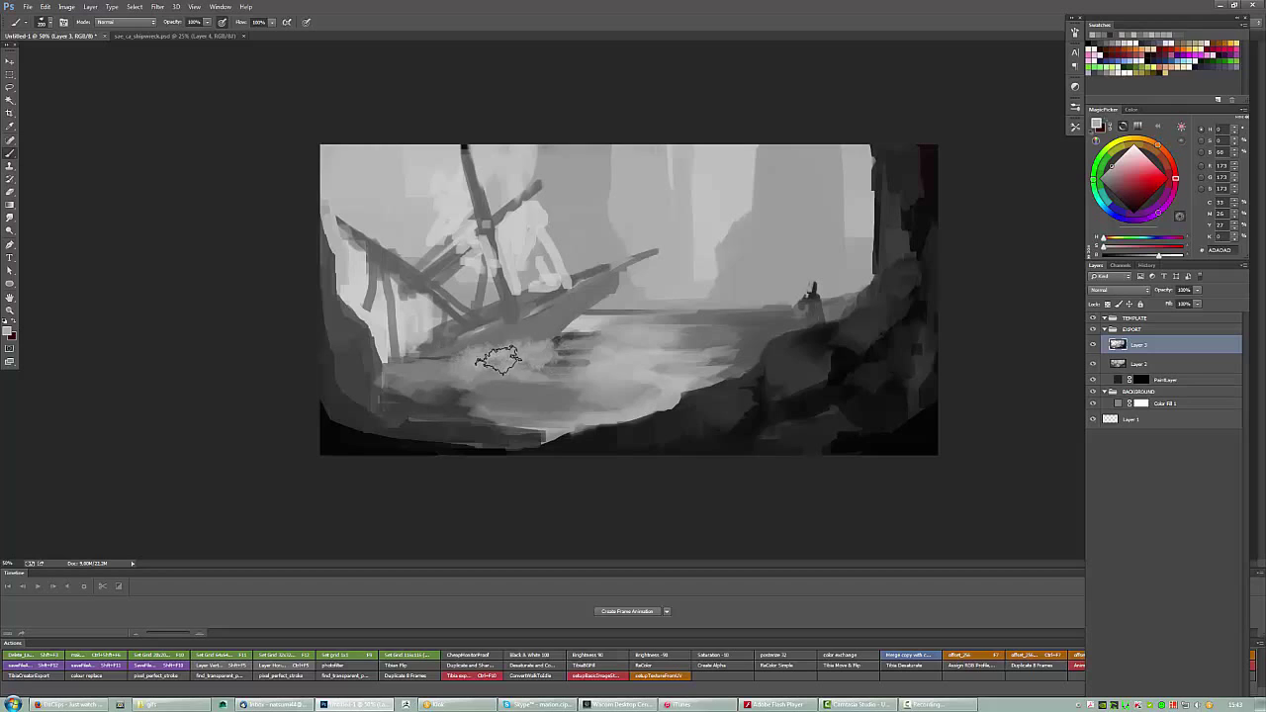
Undo the last mist strokes below the hull and soften the gray patch in the bright central water.
key("ctrl+alt+z")
left_click(580, 342, "alt")
left_click(627, 369, "alt")
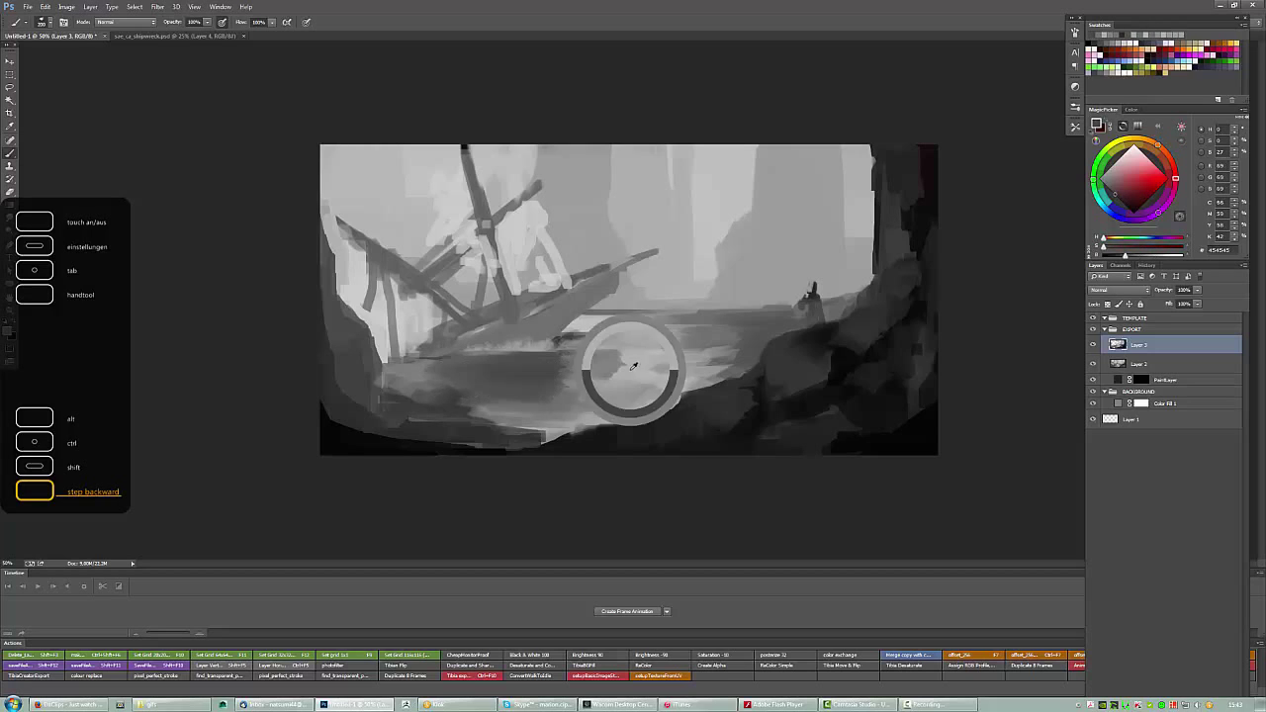
Rework the left shore rocks with sampled dark grays, covering the blocky light edge where they meet the water.
left_click(377, 366, "alt")
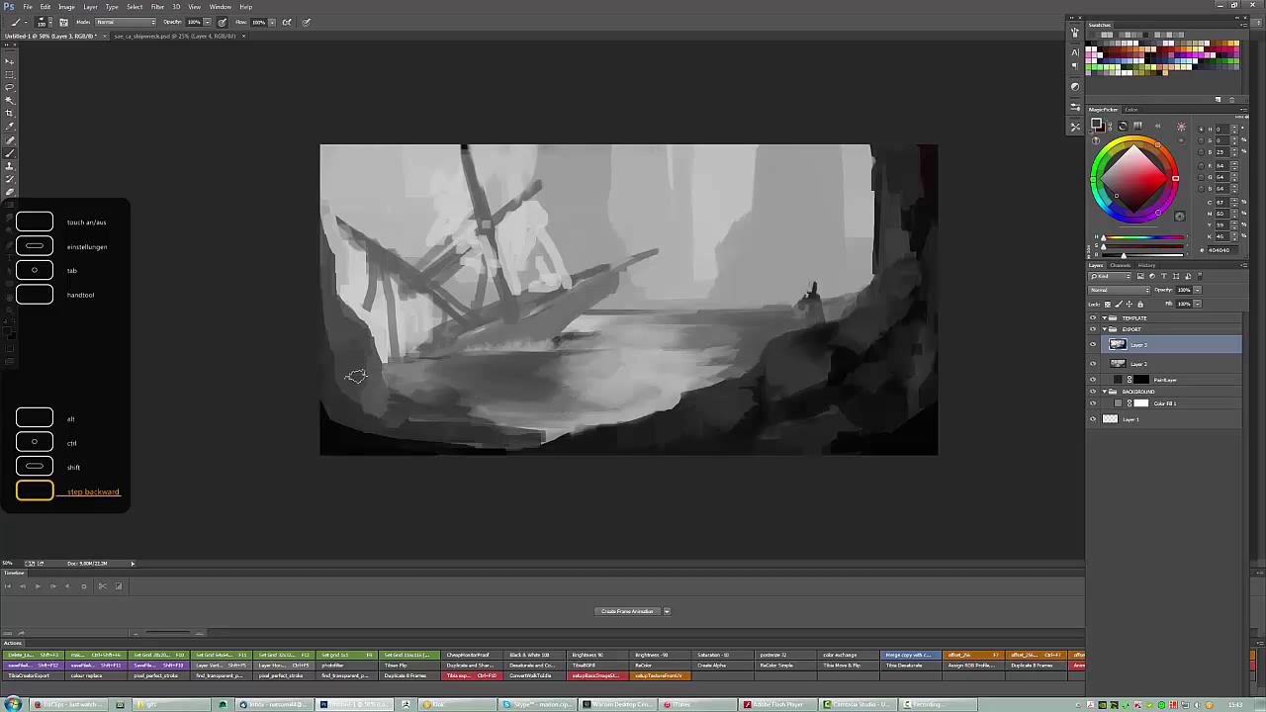
mouse_move(387, 409)
left_mouse_down()
mouse_move(463, 439)
mouse_move(575, 425)
mouse_move(485, 420)
left_mouse_up()
left_click(346, 391, "alt")
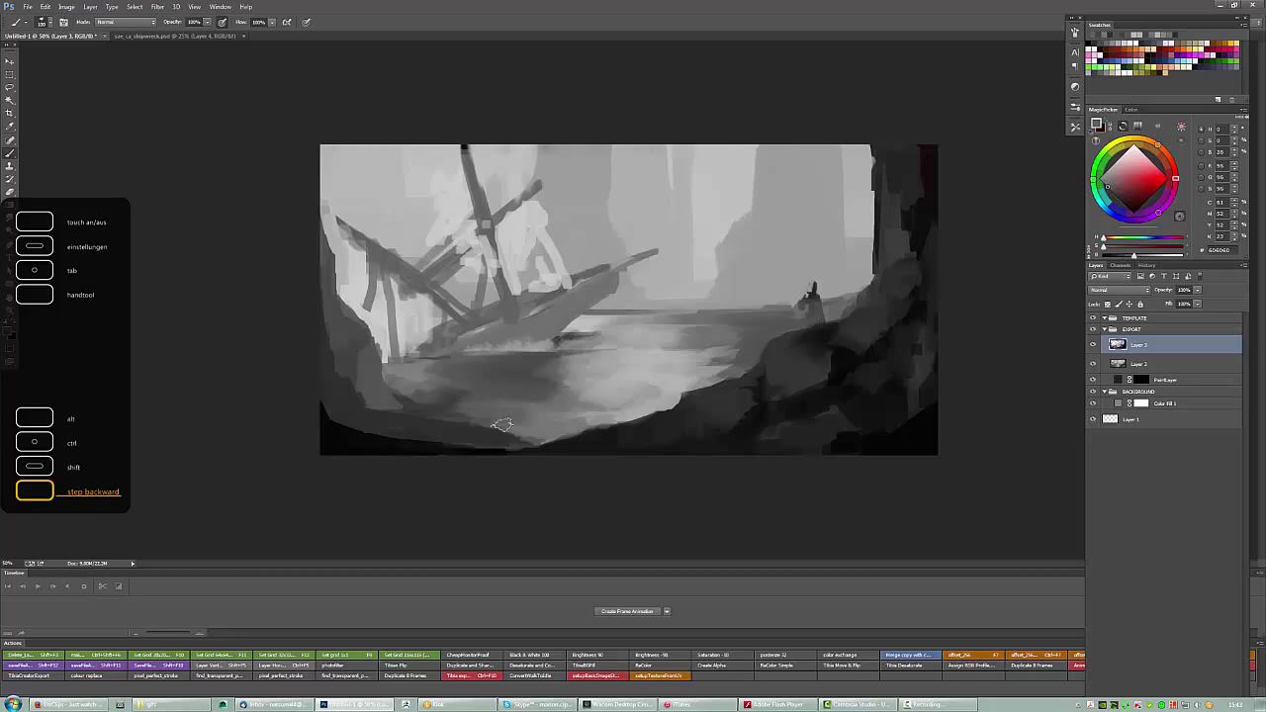
left_click(519, 442, "alt")
left_click(353, 400, "alt")
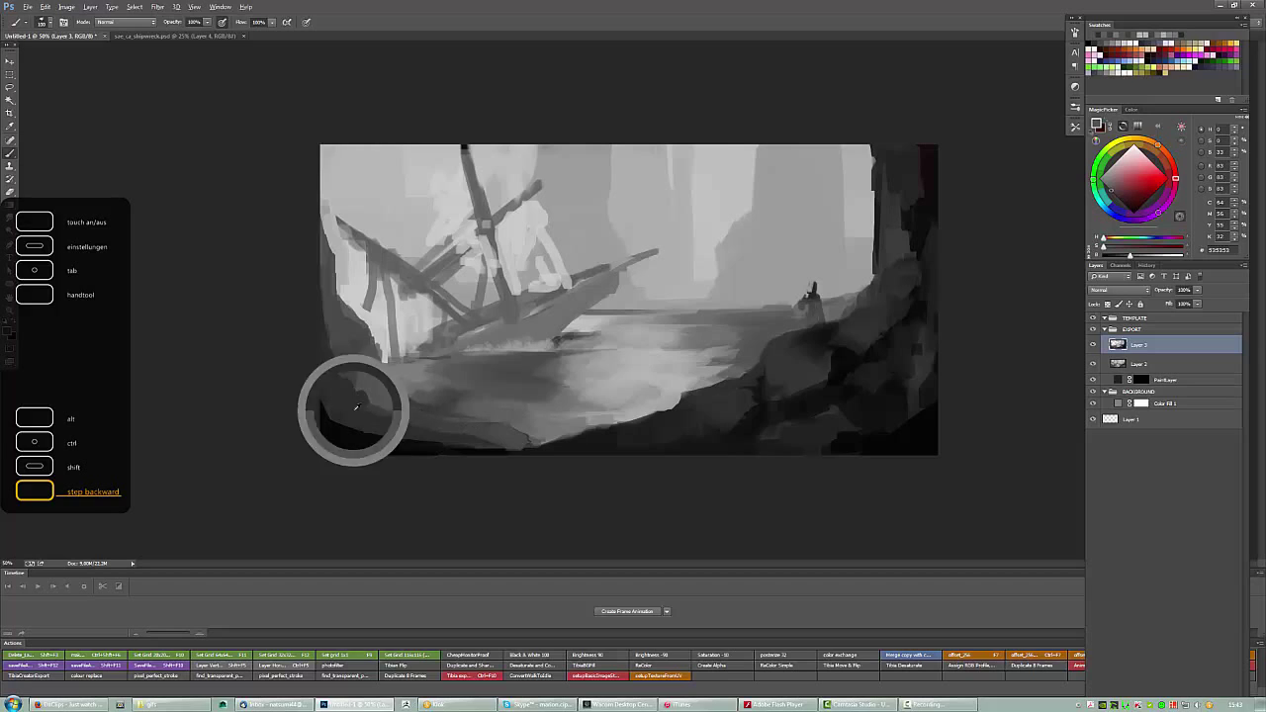
left_click(419, 393, "alt")
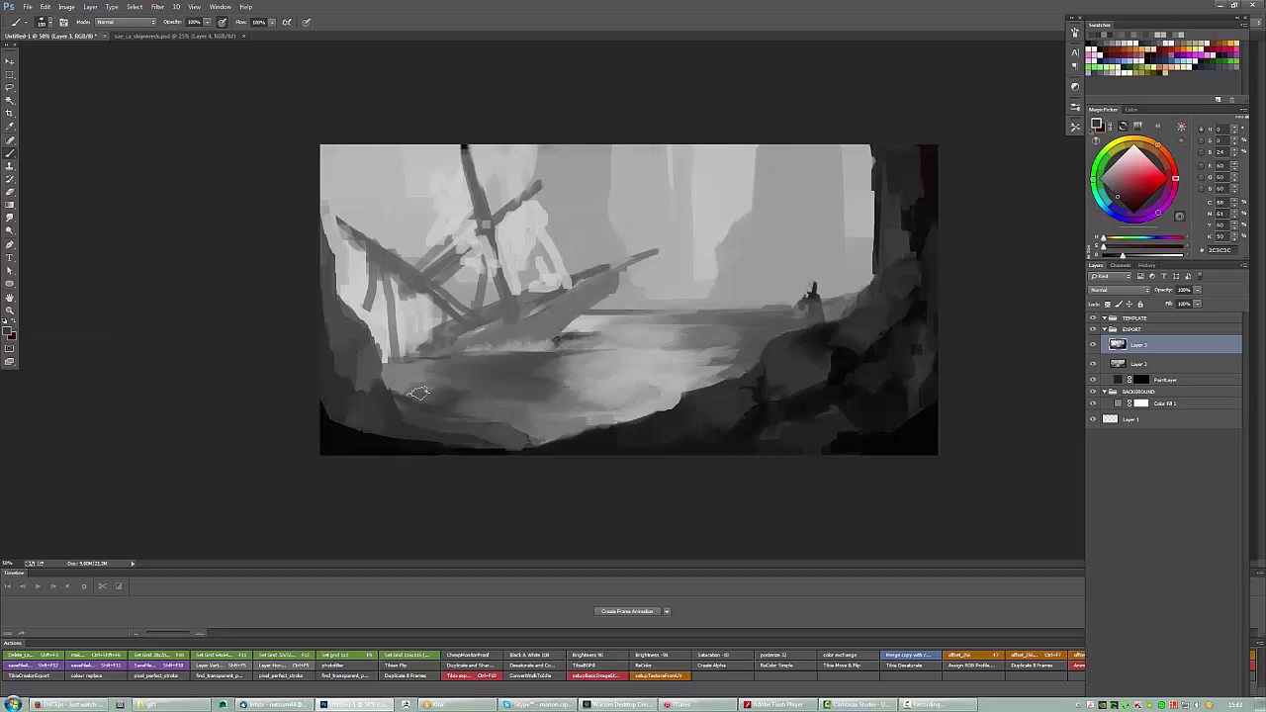
Extend the dark foreground rocks along the painting's bottom center to join the left and right shores.
left_click_drag(514, 435, 542, 452)
left_click(545, 452, "alt")
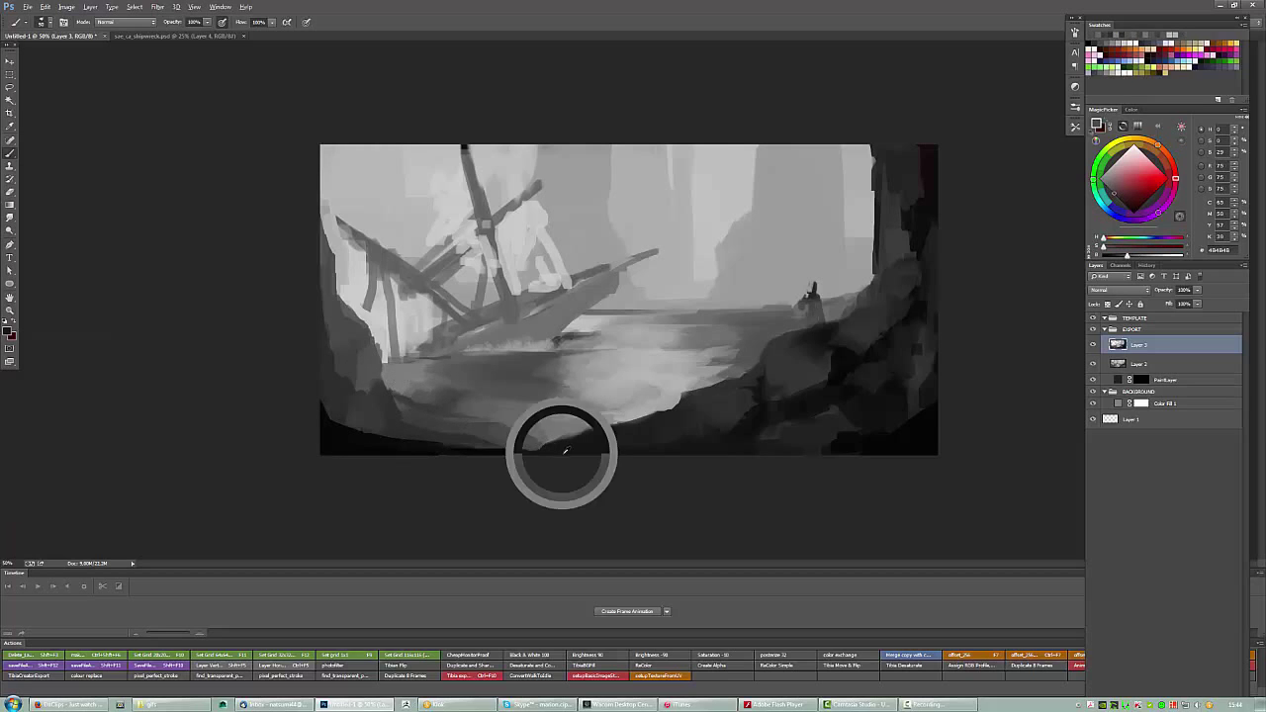
left_click(491, 435, "alt")
left_click(534, 438, "alt")
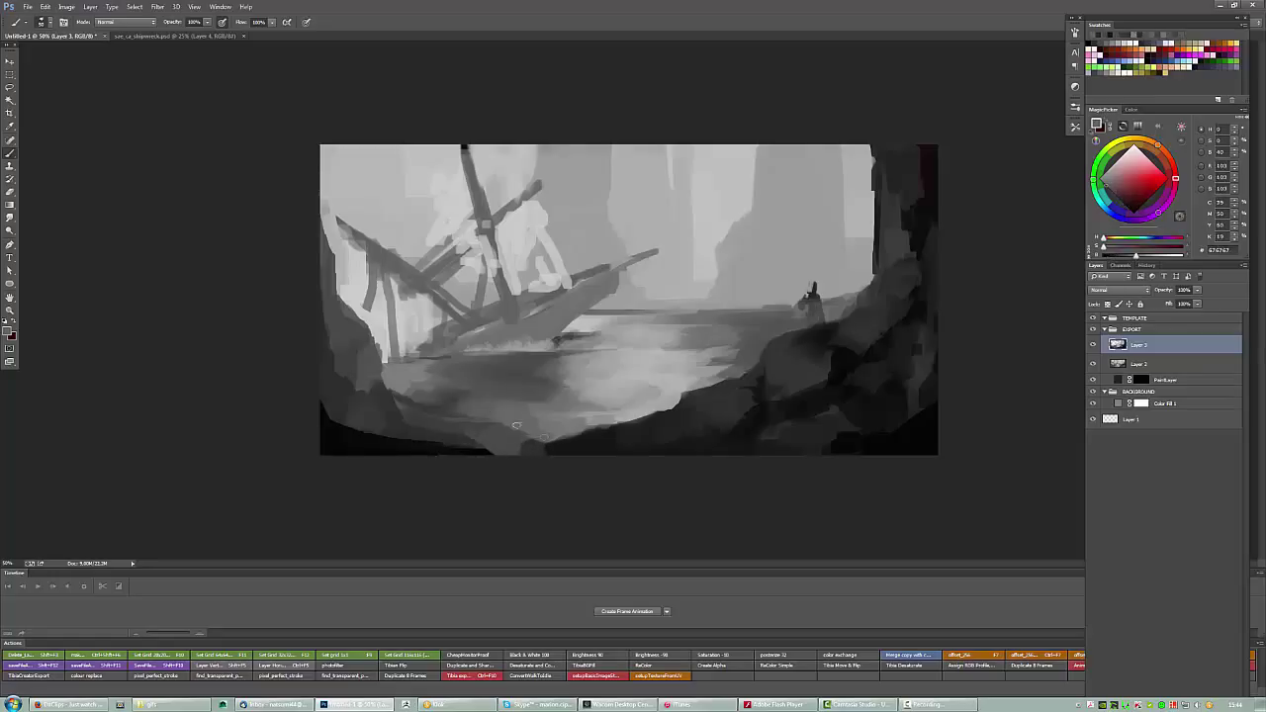
left_click_drag(539, 442, 610, 432)
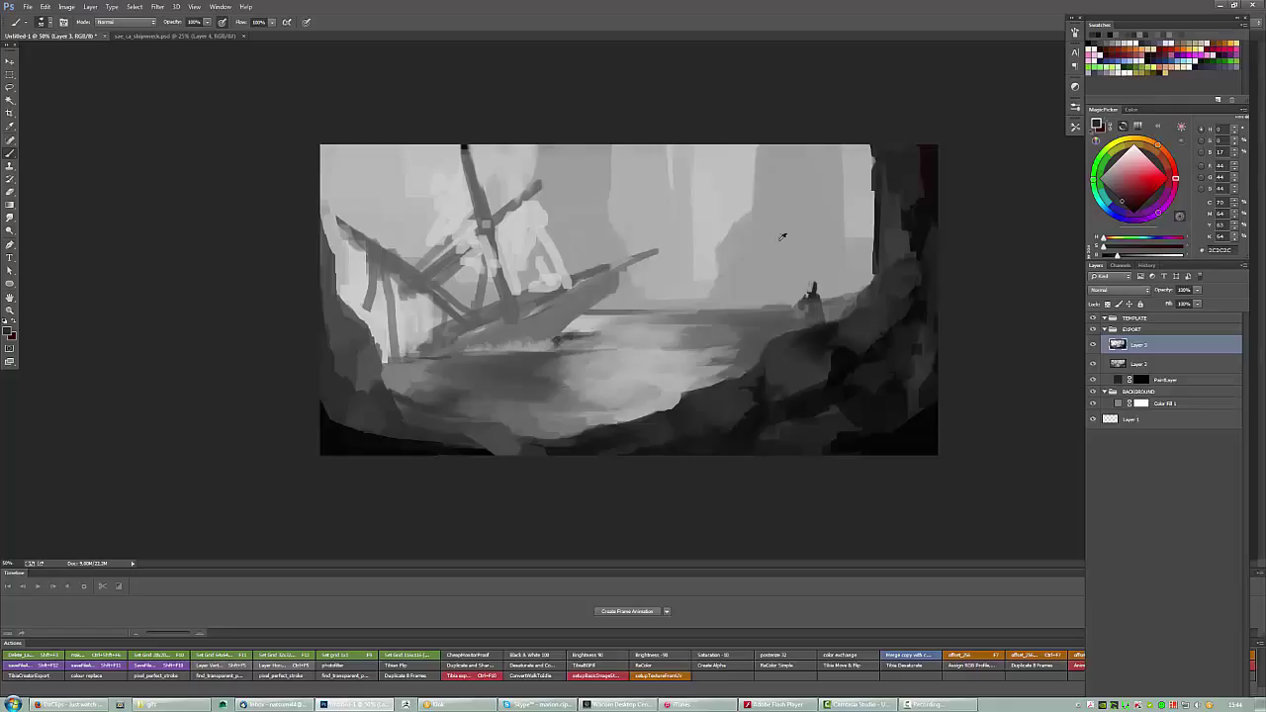
Reshape the edges of the hazy background cliffs with sampled light grays, leaving jagged bright gaps of sky between them.
left_click(733, 148, "alt")
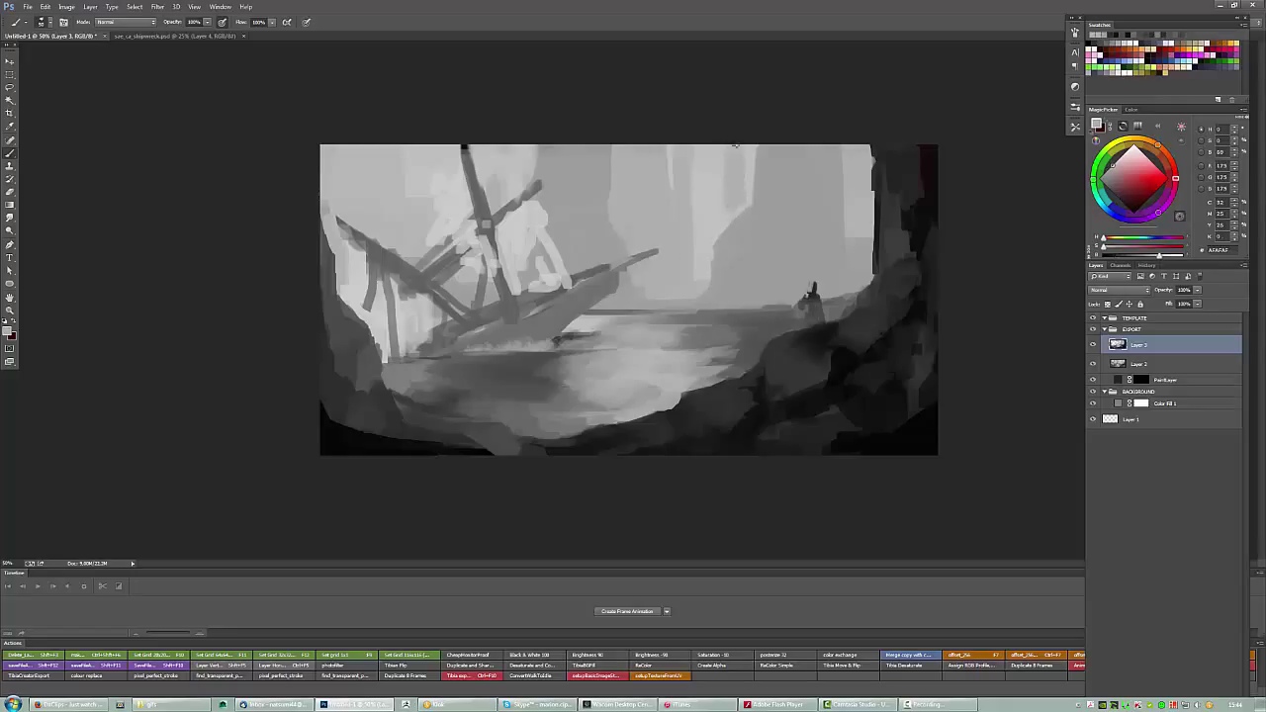
left_click(750, 207, "alt")
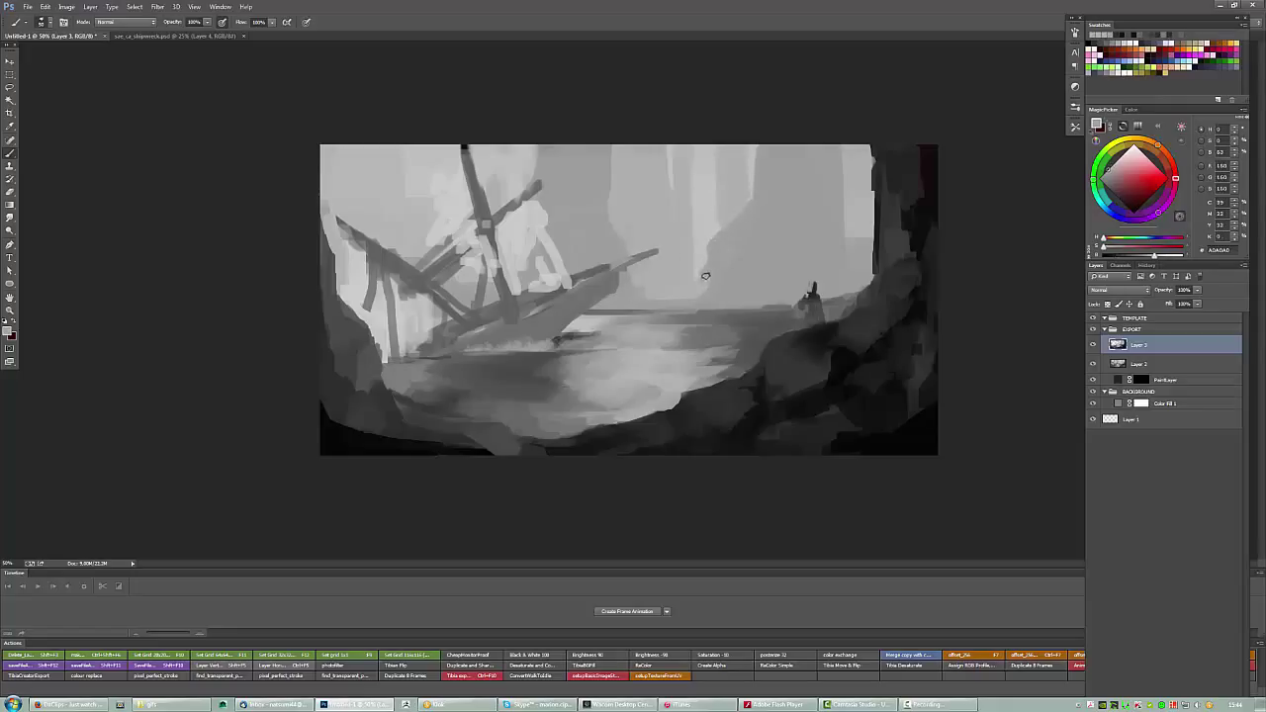
left_click(718, 208, "alt")
left_click_drag(841, 149, 852, 181)
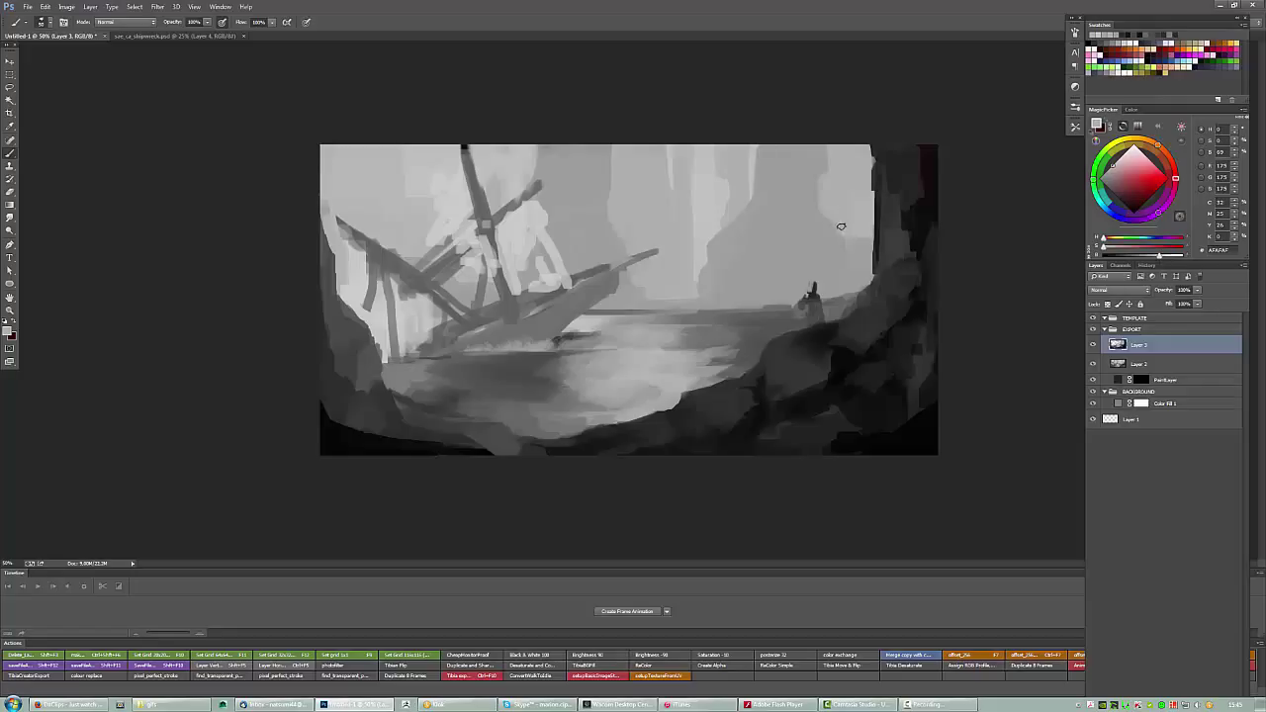
left_click(852, 244, "alt")
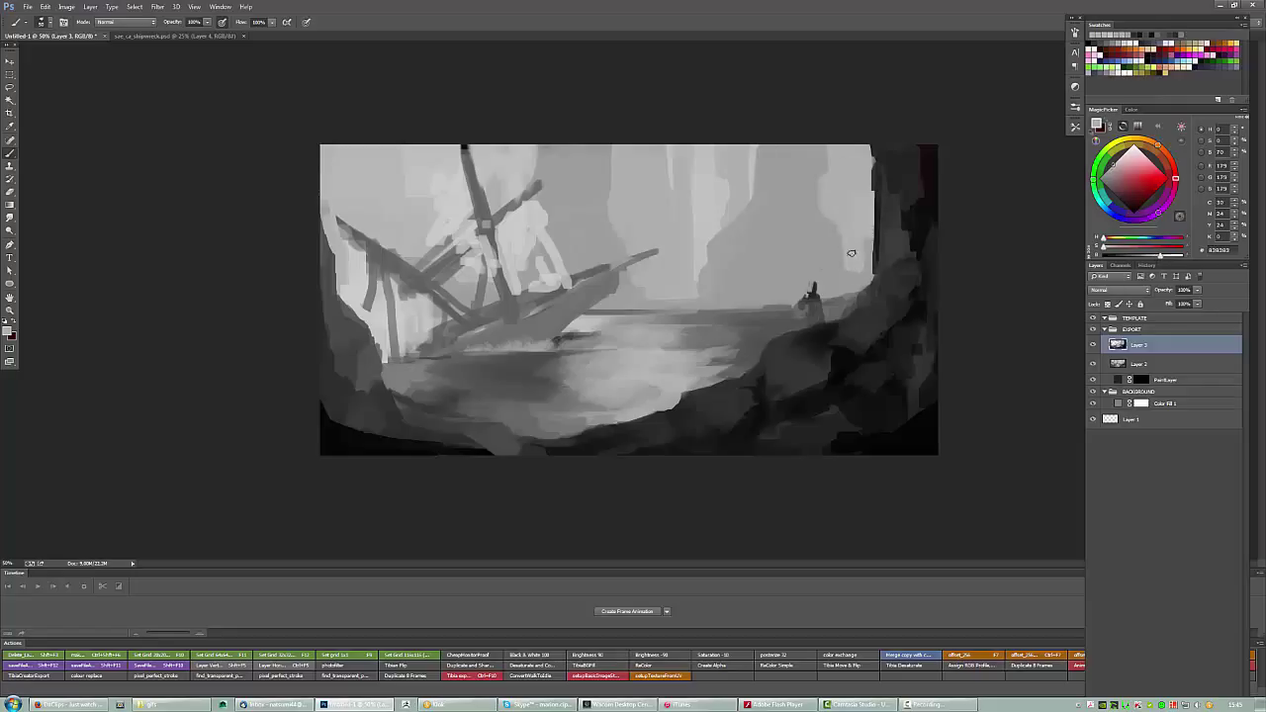
left_click(787, 166, "alt")
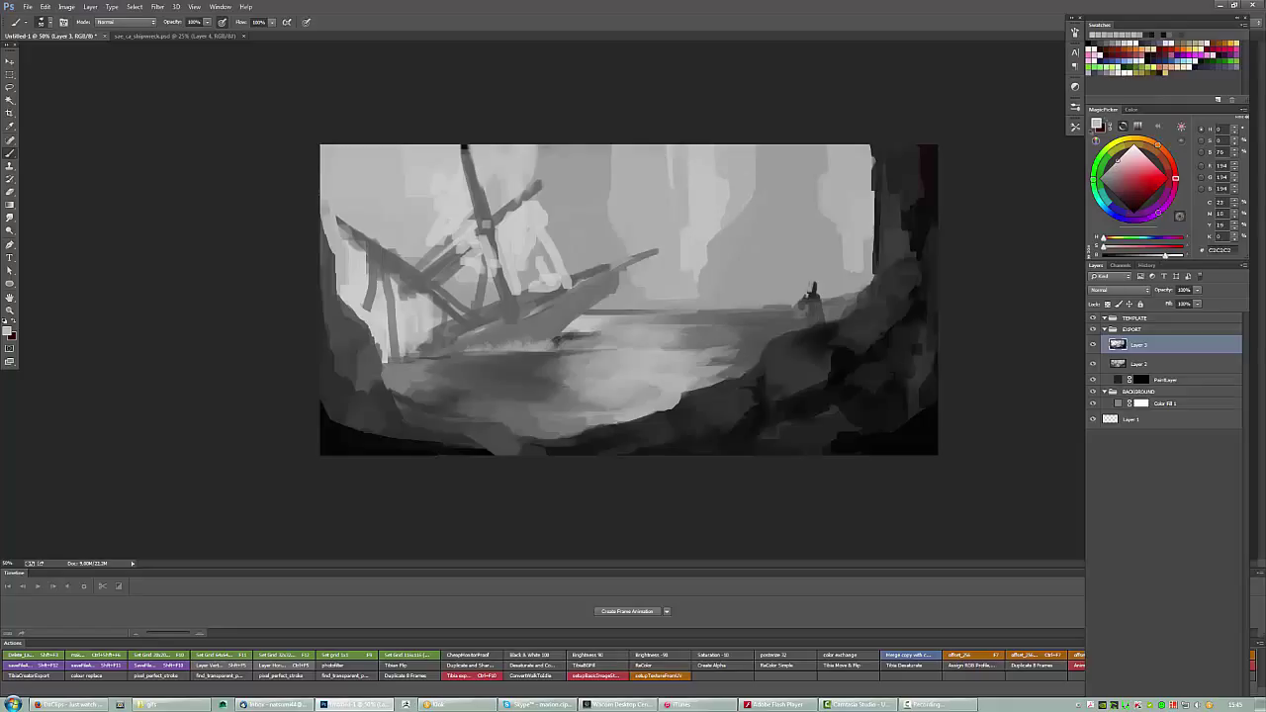
left_click(613, 171, "alt")
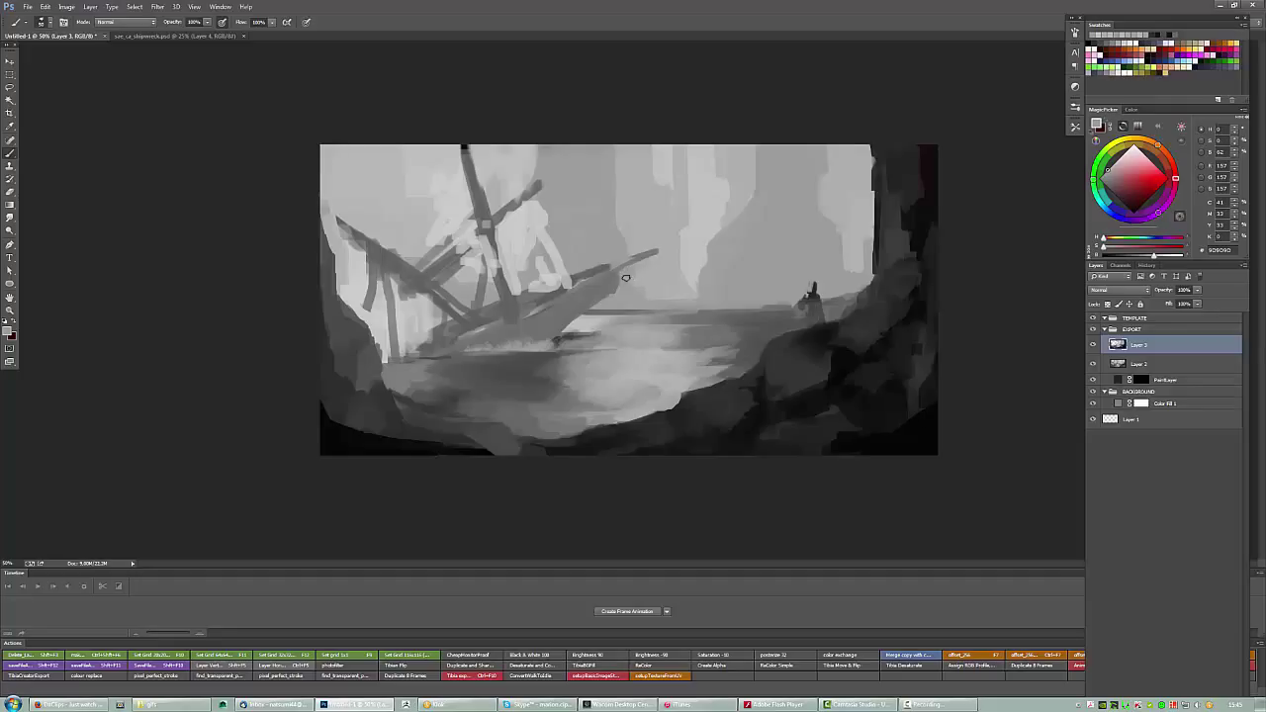
Paint straight gray bands across the water just below the horizon, between the ship's bow and the figure's rock.
left_click_drag(744, 313, 778, 315)
left_click(767, 317, "alt")
left_click(587, 315, "shift")
left_click(587, 315, "alt")
left_click(777, 317, "shift")
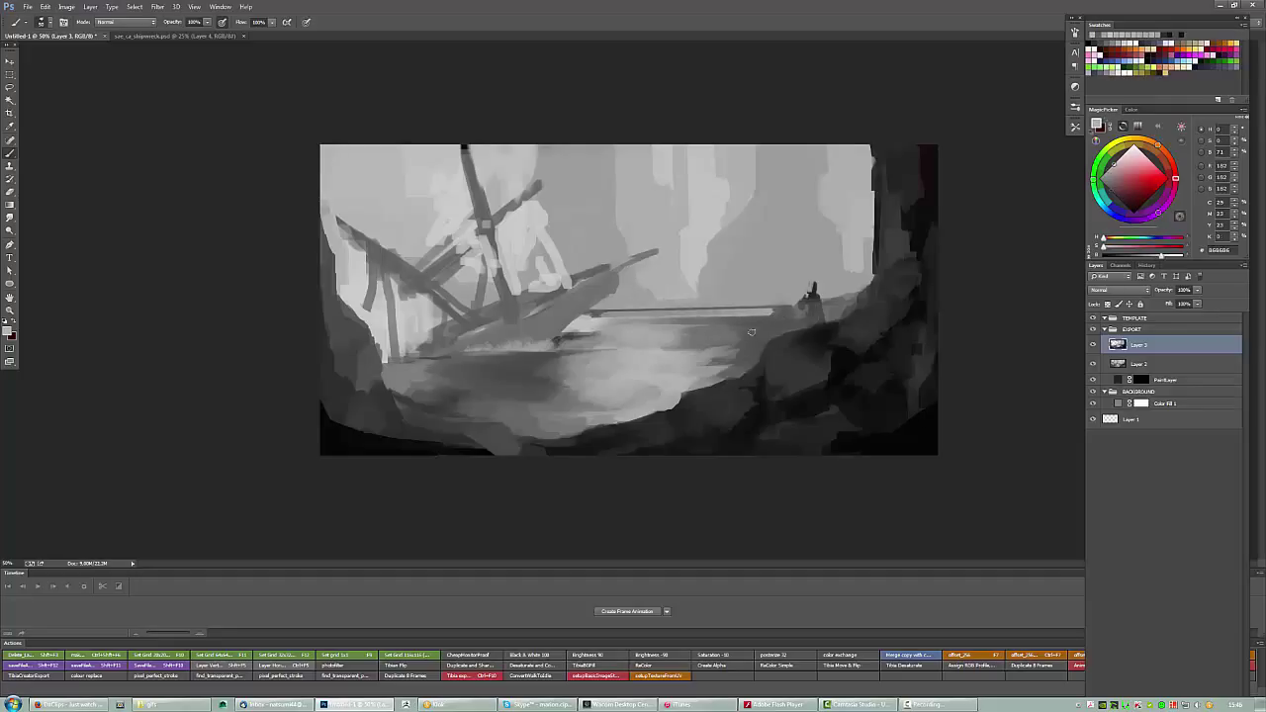
left_click(777, 318, "alt")
Blend the dark water below the hull into the bright center and even out the water beside the figure's rock.
left_click(551, 373, "alt")
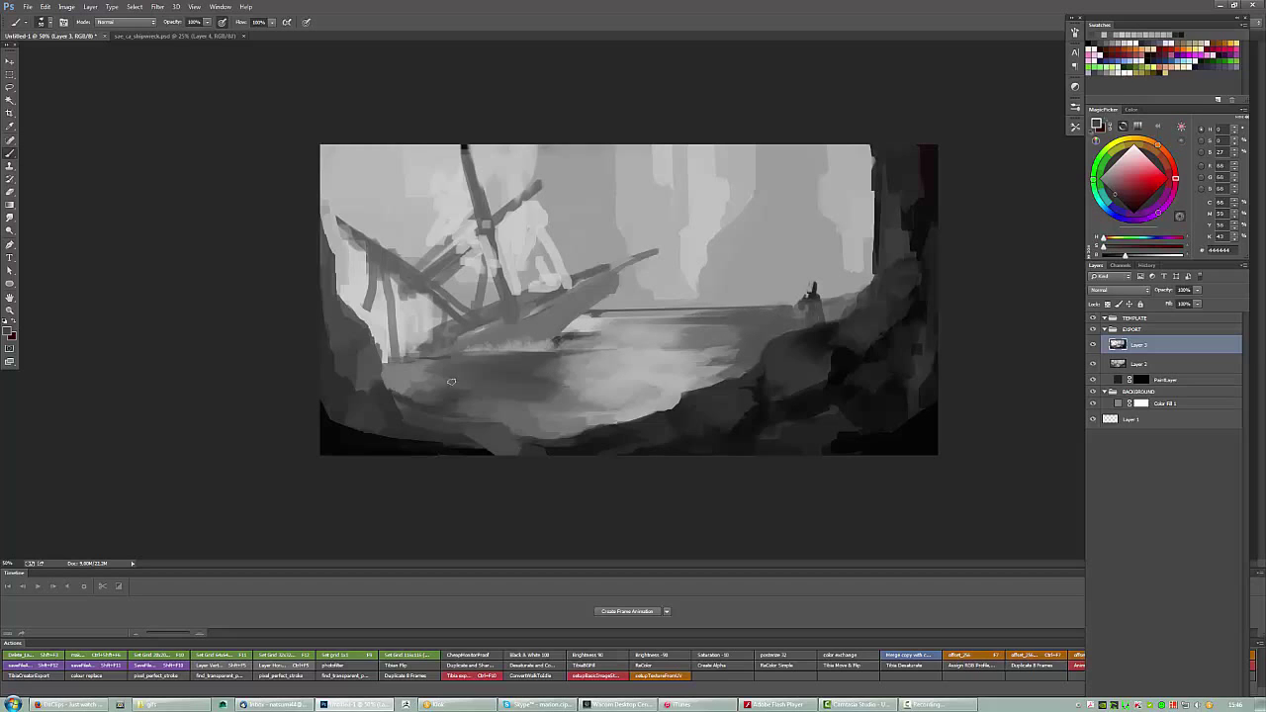
mouse_move(504, 370)
left_mouse_down()
mouse_move(486, 356)
mouse_move(504, 367)
mouse_move(423, 393)
left_mouse_up()
key("ctrl+alt+z")
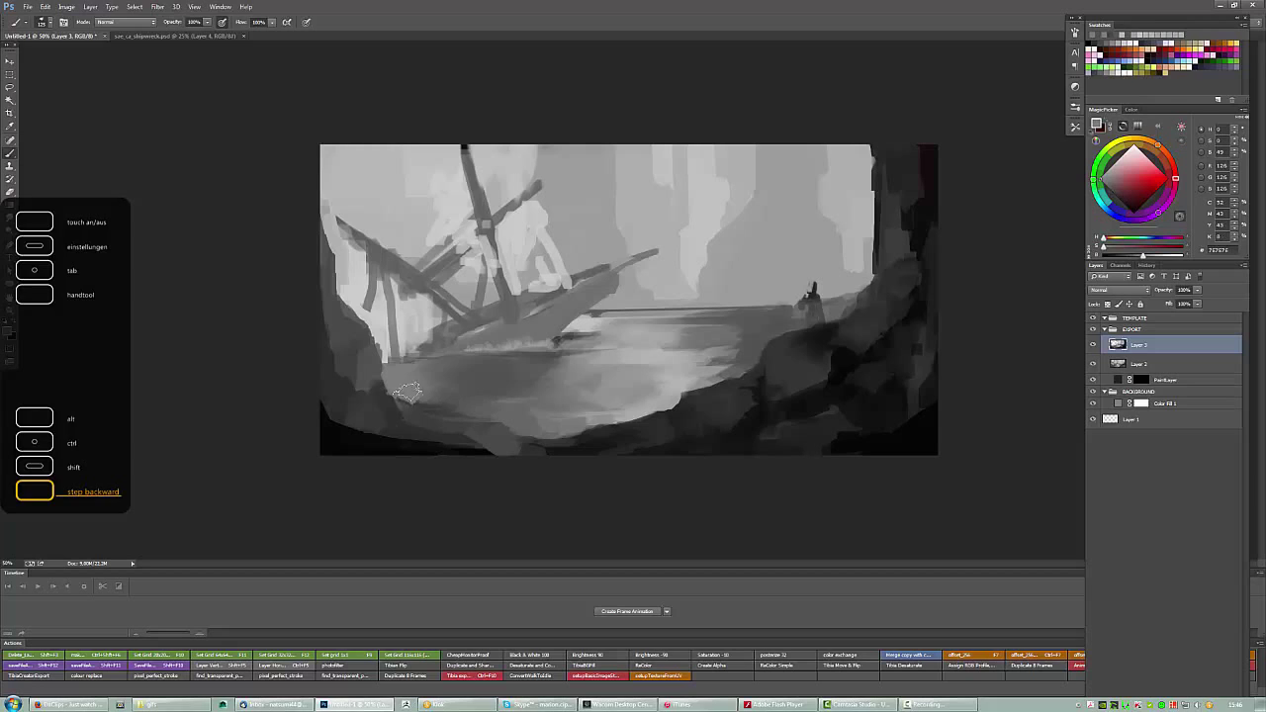
left_click(562, 368, "alt")
mouse_move(586, 371)
left_mouse_down()
mouse_move(517, 370)
mouse_move(534, 381)
left_mouse_up()
left_click(767, 327, "alt")
left_click(768, 328, "alt")
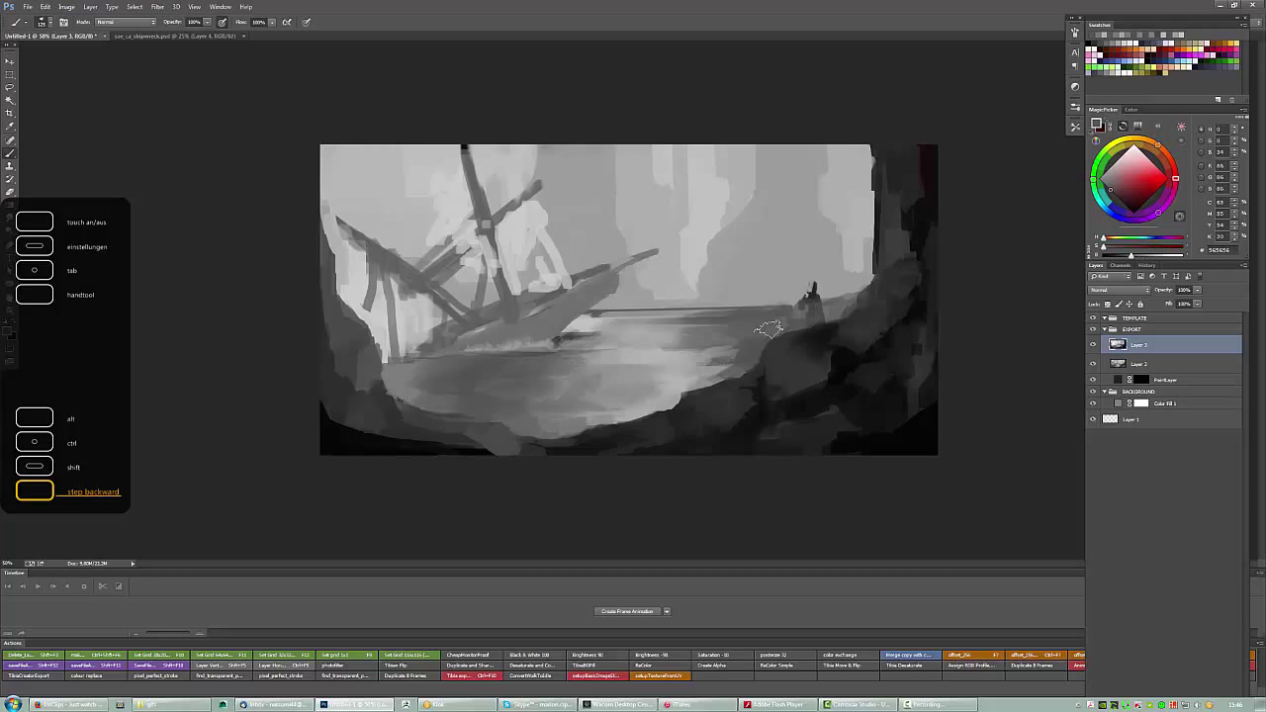
Clean up the sky between the left cliff and the ship's broken stern with sampled light gray.
left_click(410, 352, "alt")
left_click(344, 249, "alt")
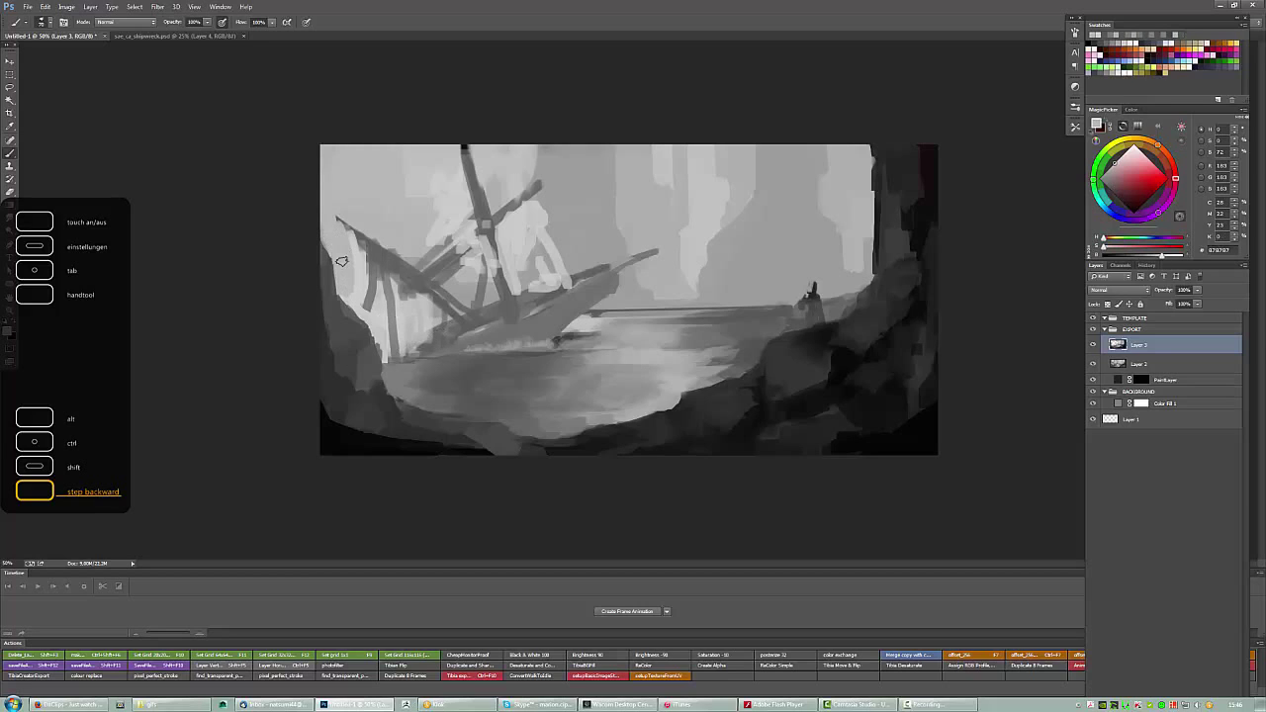
mouse_move(342, 295)
left_mouse_down()
mouse_move(366, 324)
mouse_move(348, 232)
left_mouse_up()
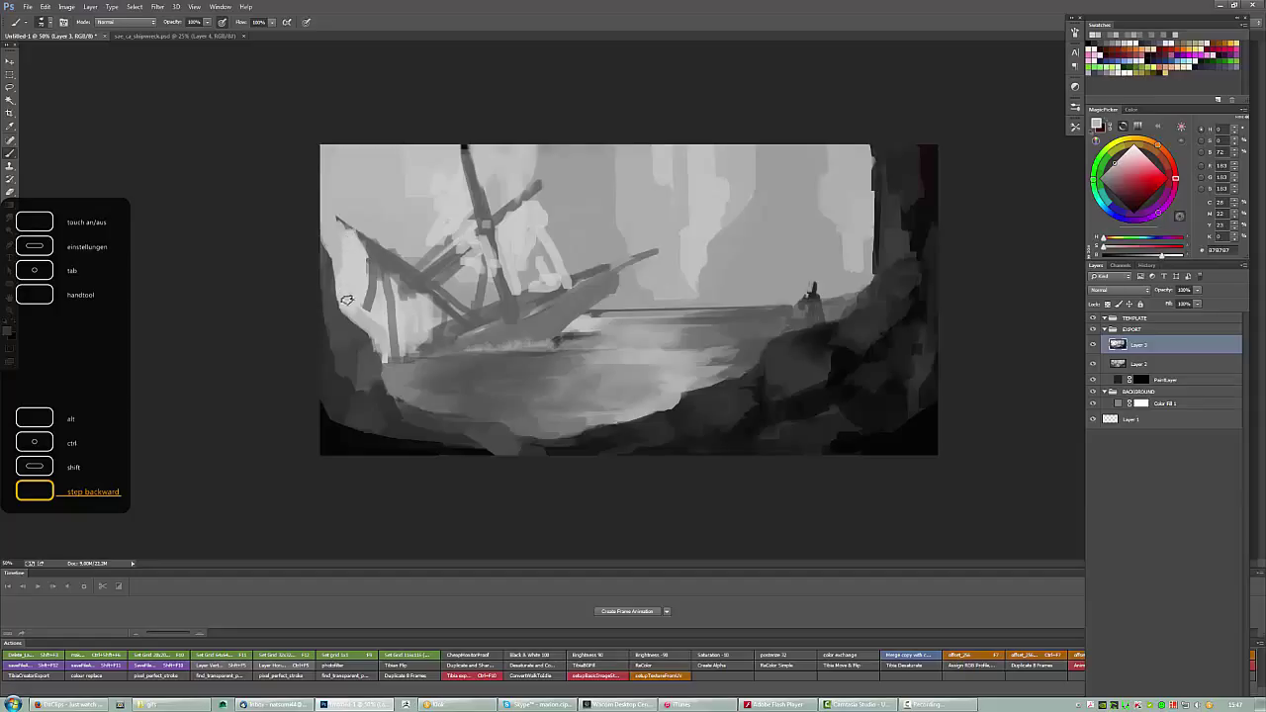
left_click_drag(345, 300, 381, 342)
Repaint the hull's lower side in mid gray, covering the waterline mist, and clean the bow's front edge.
left_click(524, 343, "alt")
left_click_drag(549, 336, 472, 345)
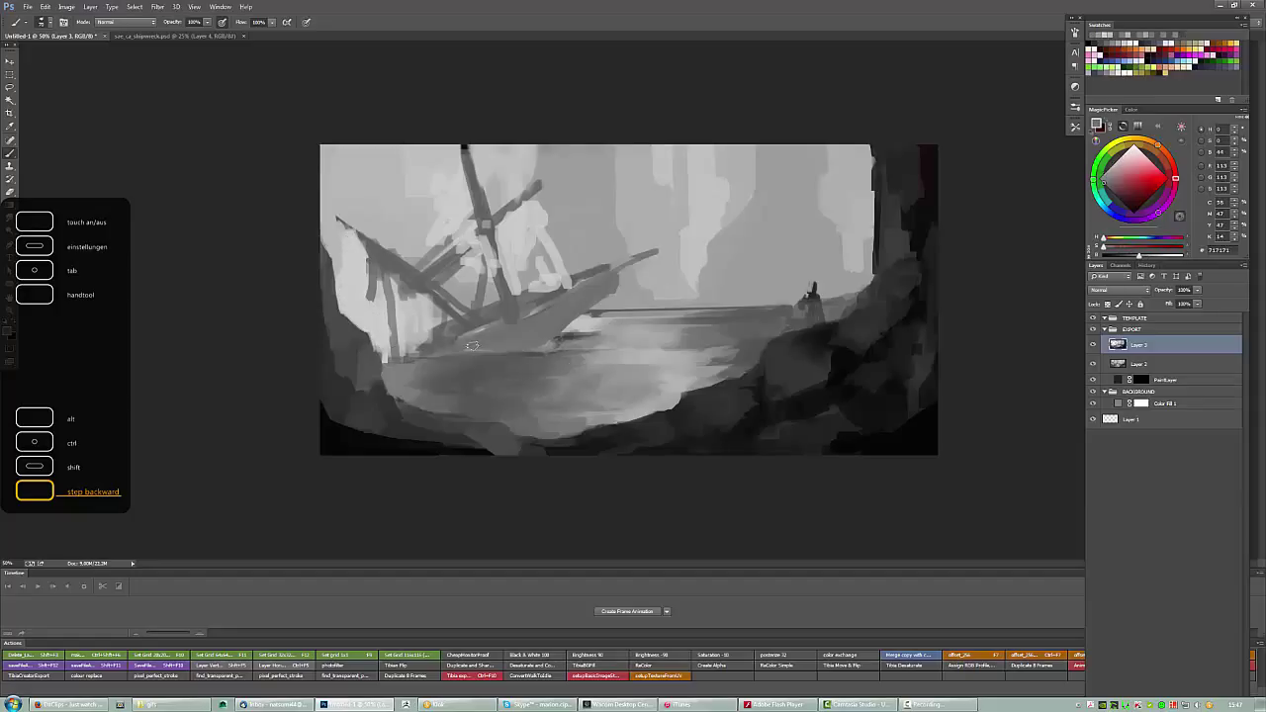
left_click_drag(556, 337, 628, 289)
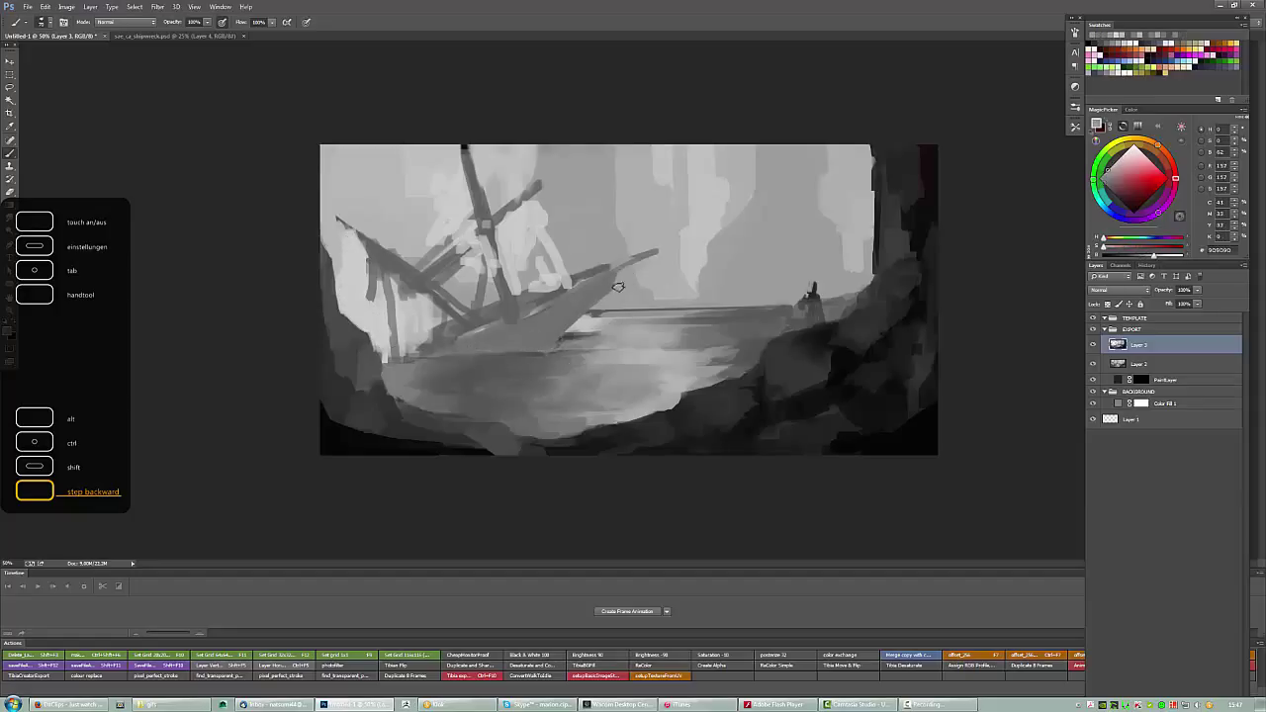
Cover the bright patch and dark shadow in front of the bow with sampled gray water strokes.
left_click(582, 335, "alt")
mouse_move(568, 342)
left_mouse_down()
mouse_move(676, 336)
mouse_move(681, 314)
left_mouse_up()
left_click(583, 321, "alt")
left_click(585, 332, "alt")
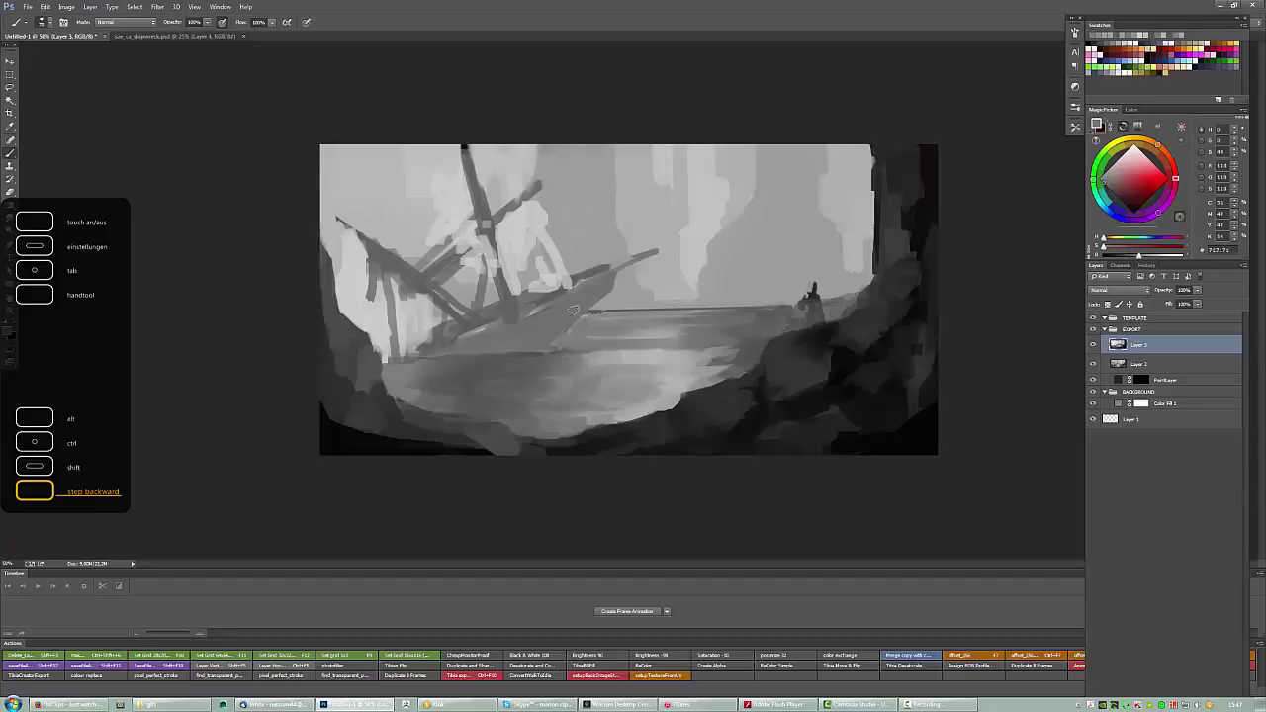
Sharpen the hull's waterline at the bow and paint a darker slanted plane along the bow's front.
left_click(541, 356, "alt")
left_click(573, 330, "alt")
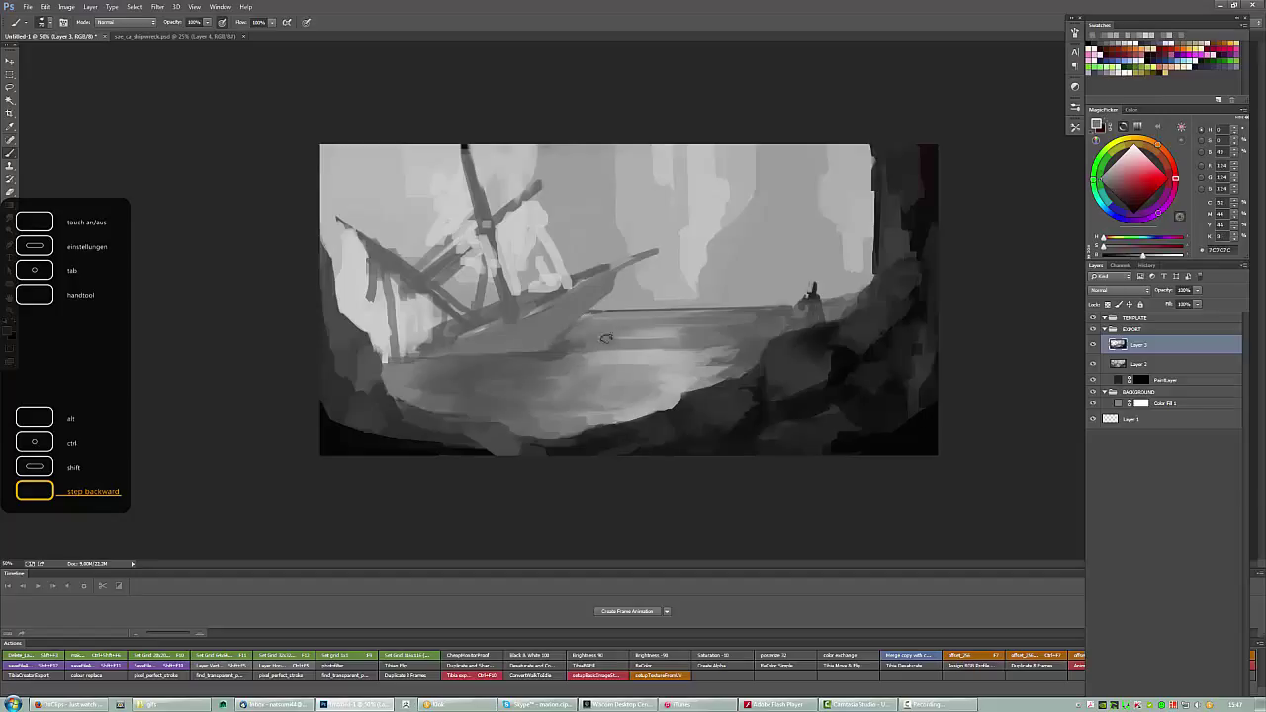
left_click_drag(574, 354, 606, 336)
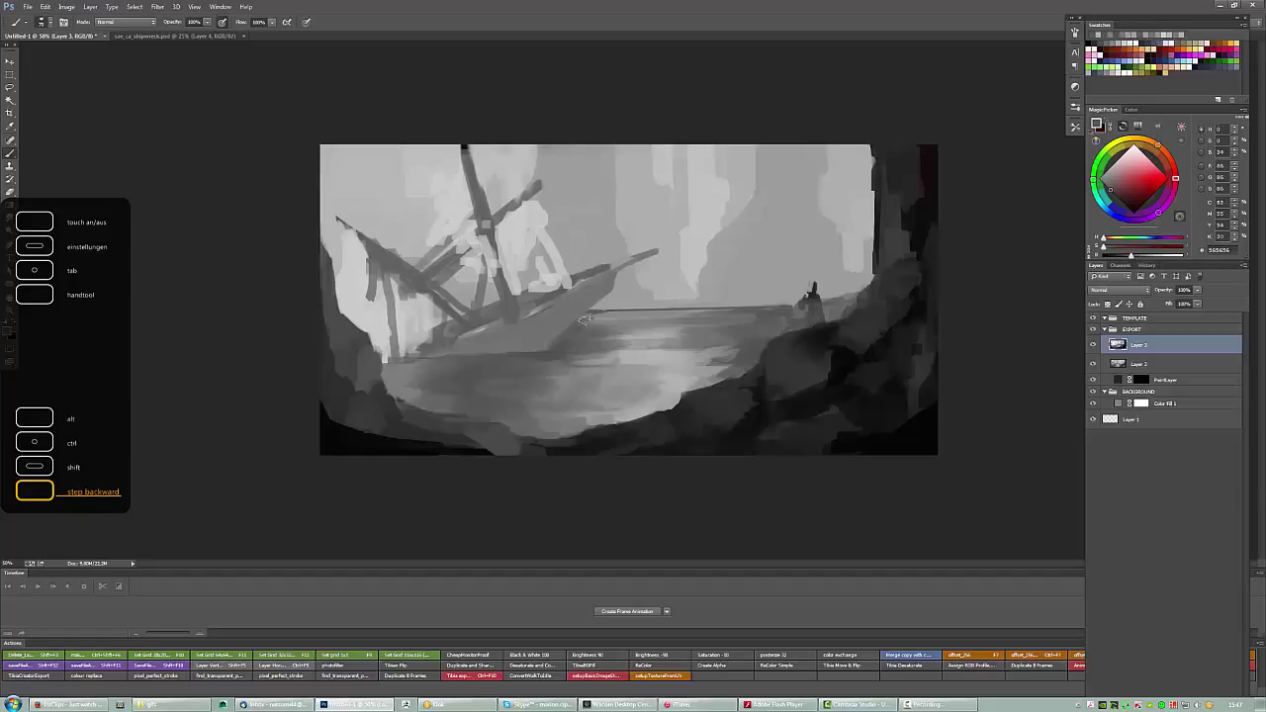
left_click(586, 329, "alt")
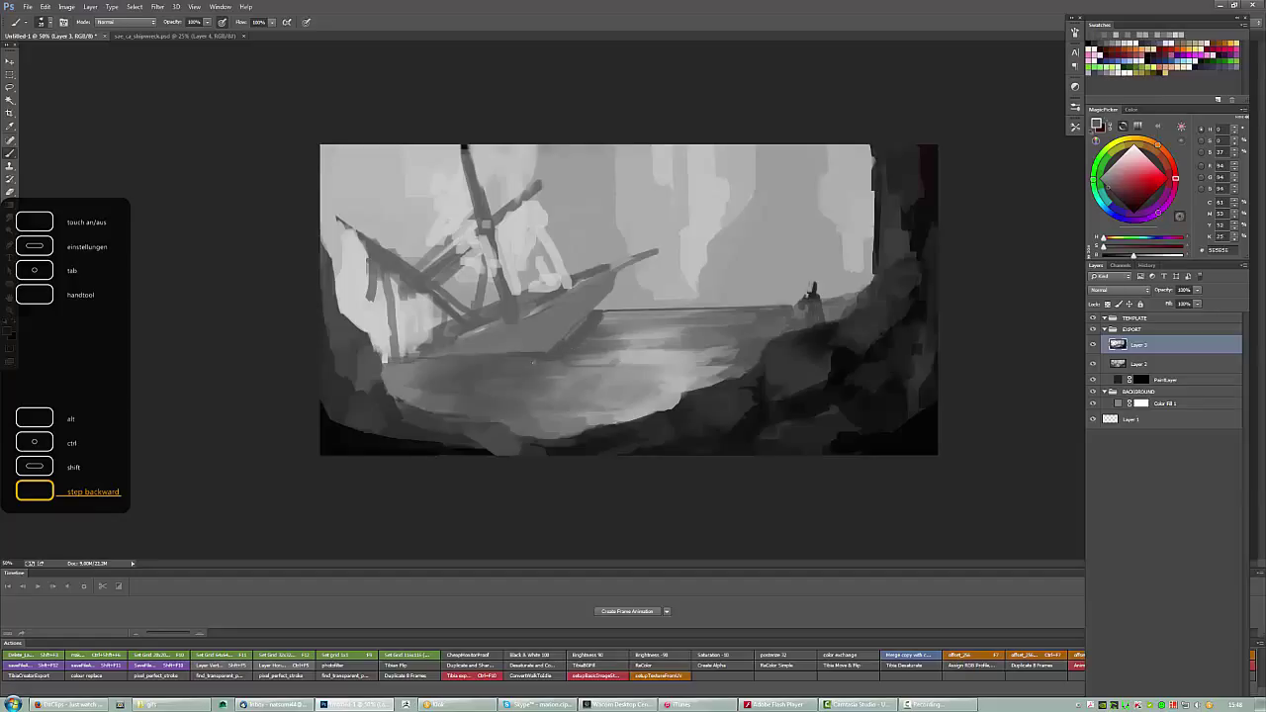
Add thin horizontal ripples below the hull and blend the bright central water with sampled grays.
left_click(628, 358, "alt")
left_click_drag(586, 356, 535, 362)
left_click(610, 363, "alt")
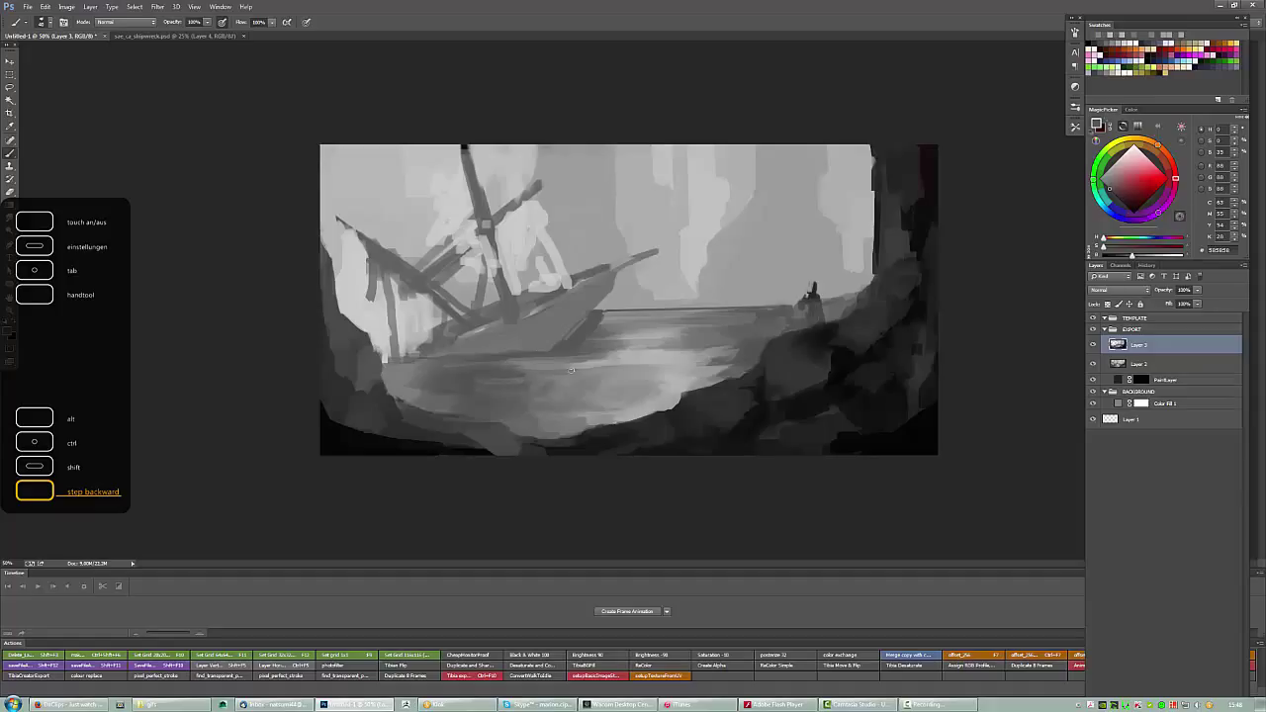
left_click(624, 384, "alt")
left_click_drag(475, 391, 588, 392)
left_click_drag(708, 358, 705, 349)
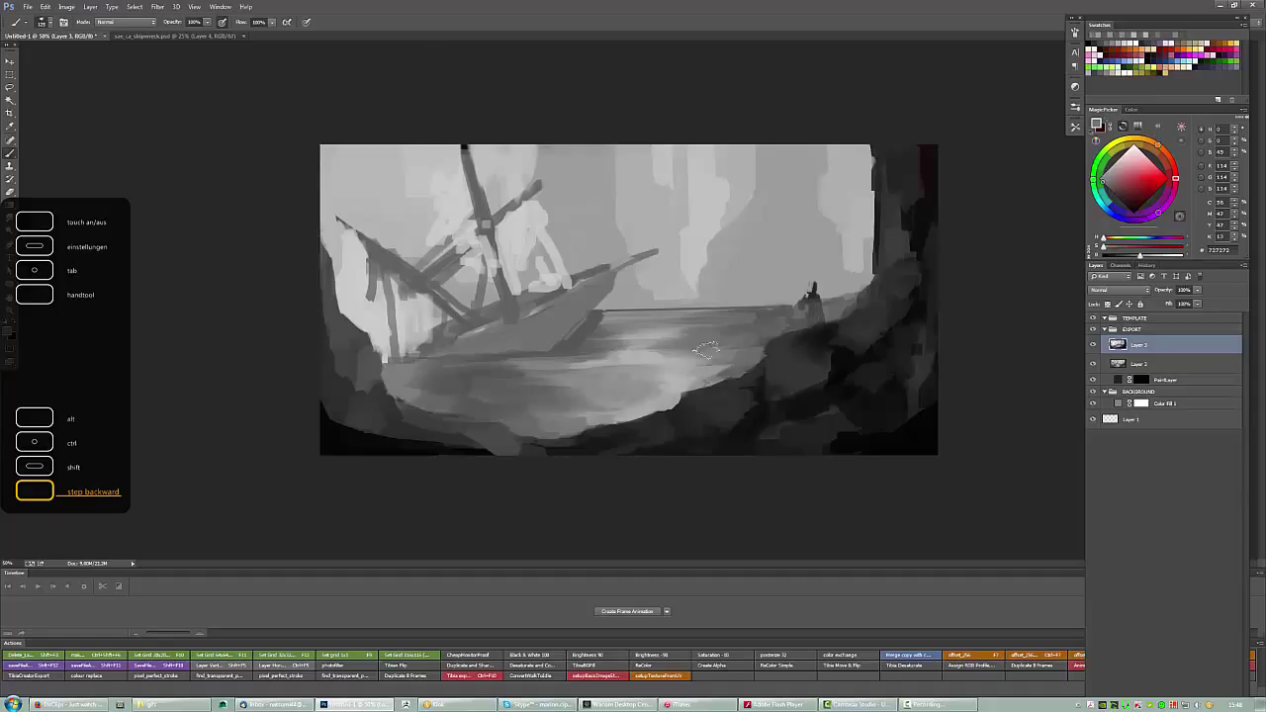
Save the painting as sae_sketch.psd in the lecture02 folder.
key("ctrl+s")
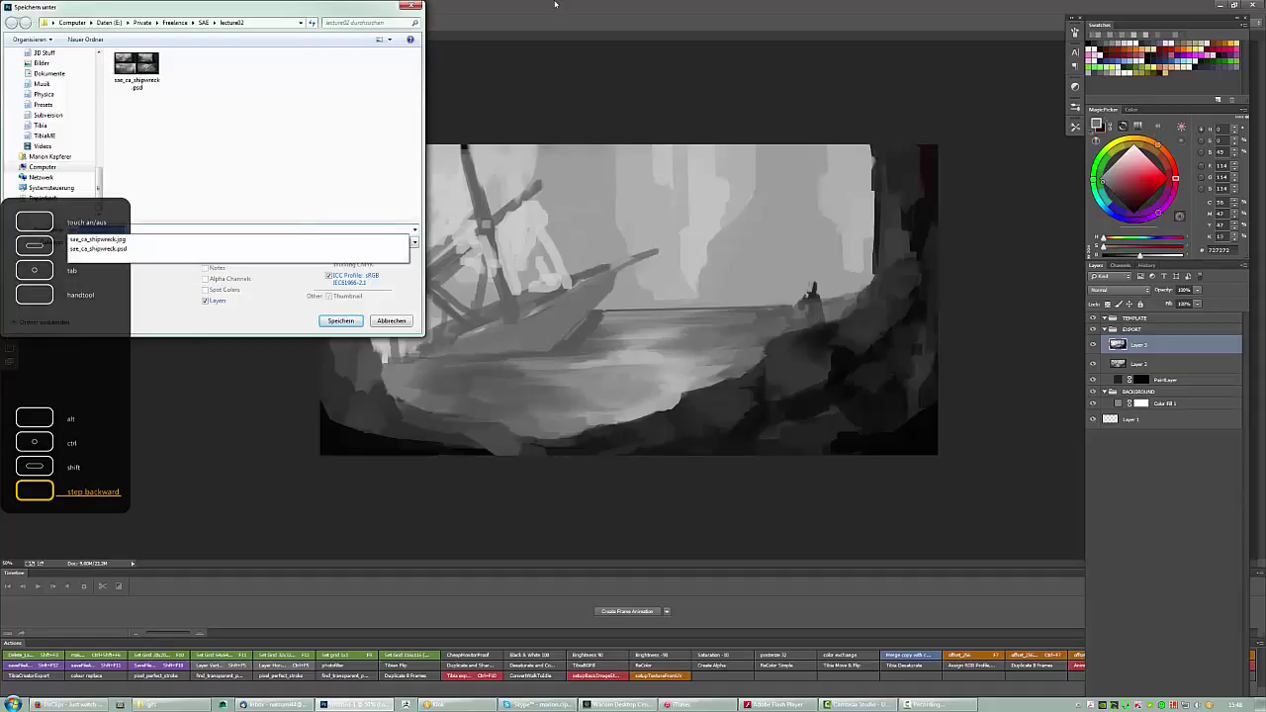
key("Return")
key("Return")
Compare the repainted version with the original sketch by toggling the visibility of Layer 3.
key("ctrl+comma")
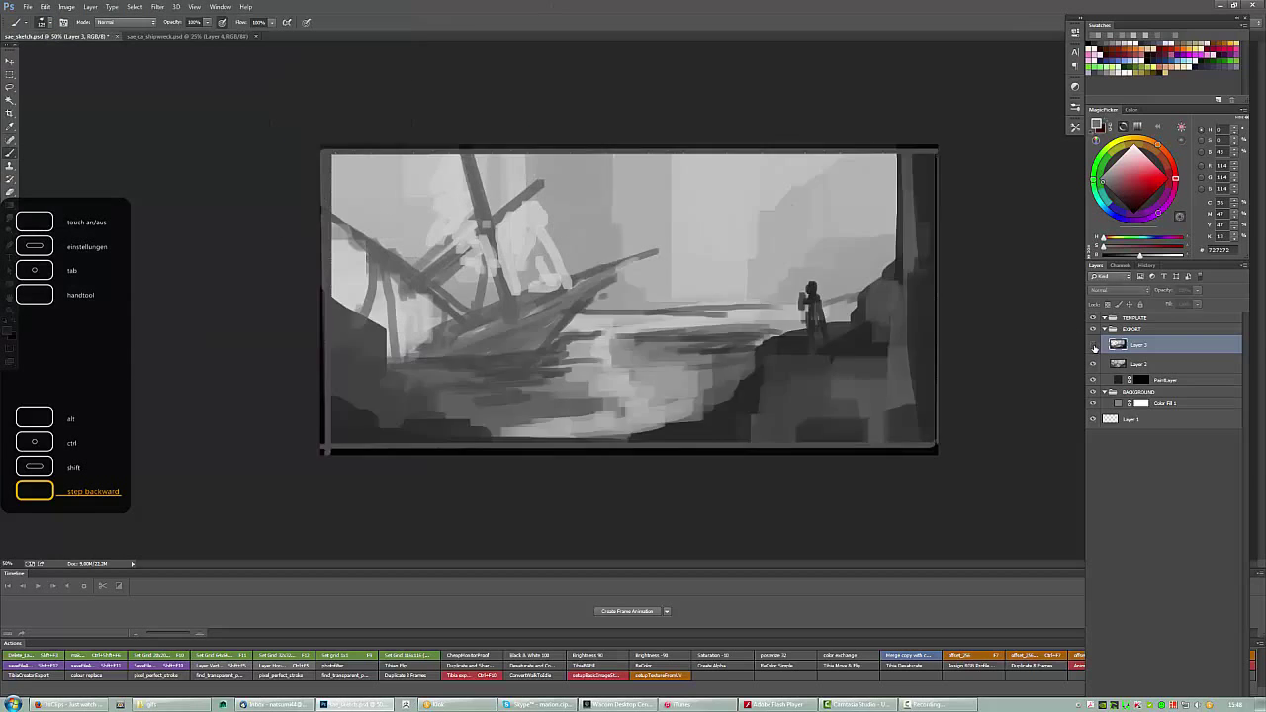
key("ctrl+comma")
key("ctrl+comma")
key("ctrl+comma")
Crop a narrow strip off the top of the canvas for a wider format.
key("c")
left_click_drag(661, 145, 664, 168)
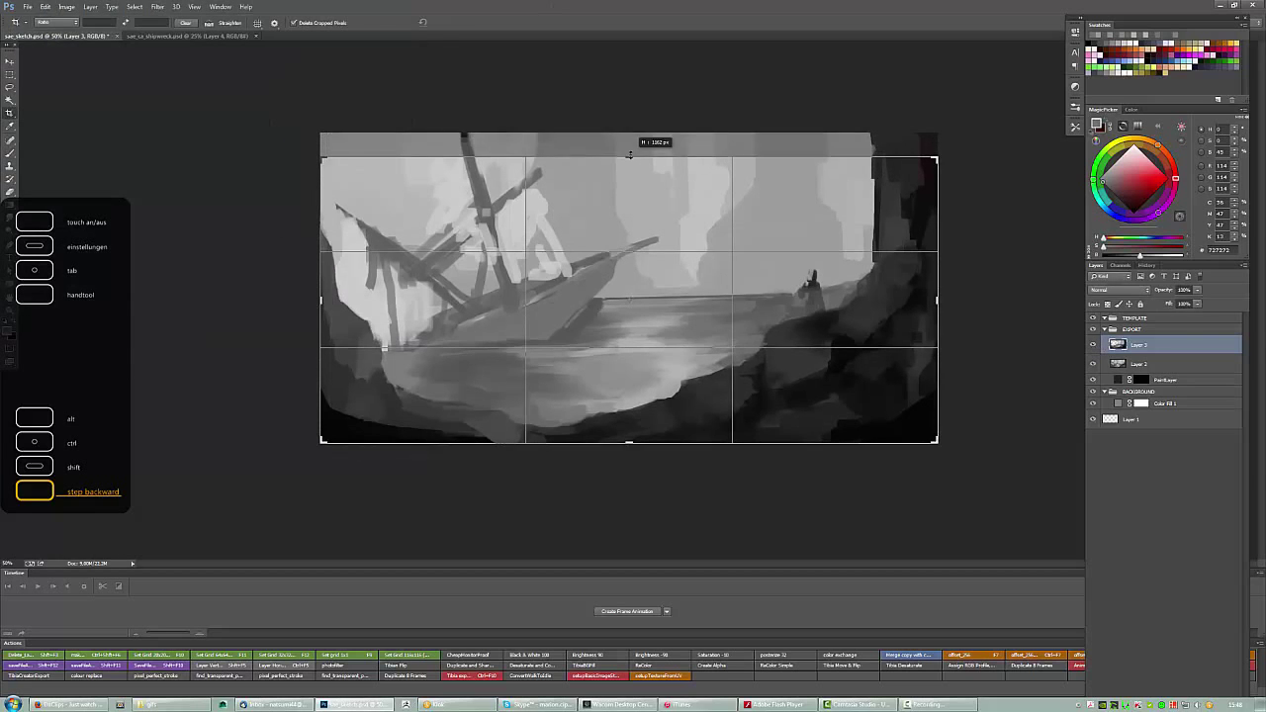
key("Return")
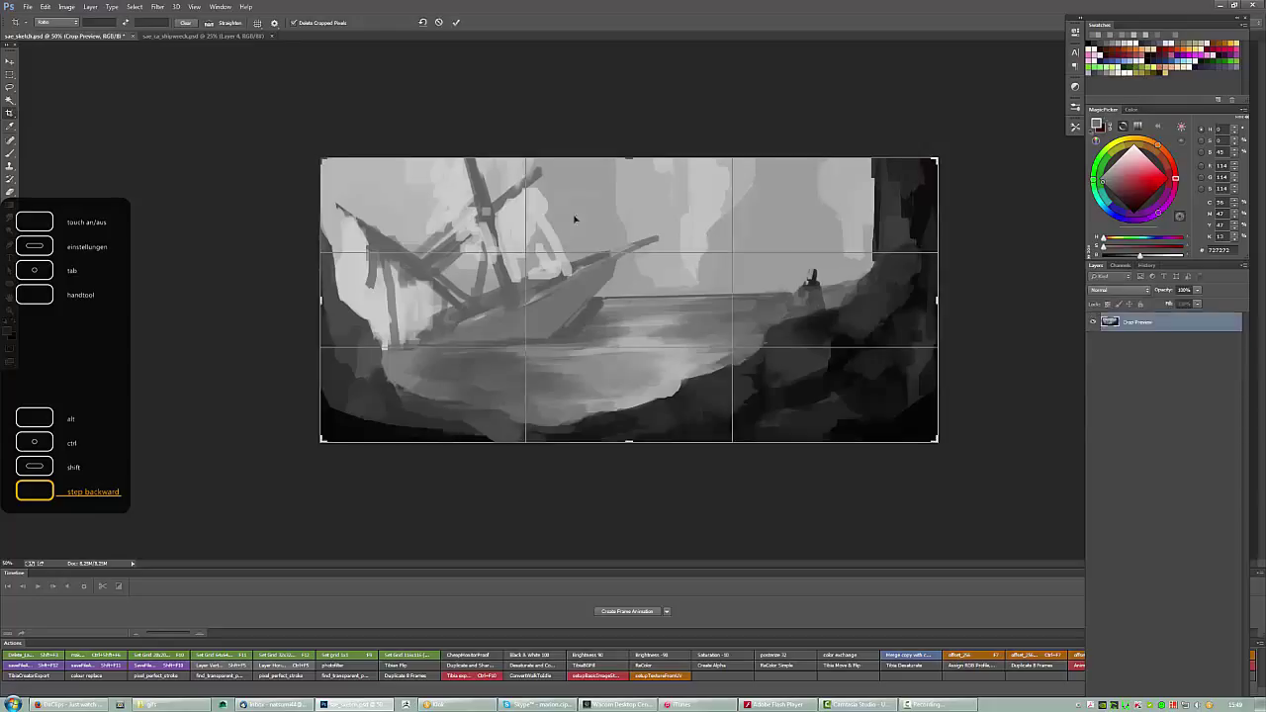
Switch to the Brush tool with a round brush tool preset at a small size.
key("b")
right_click(577, 286)
left_click(1075, 126)
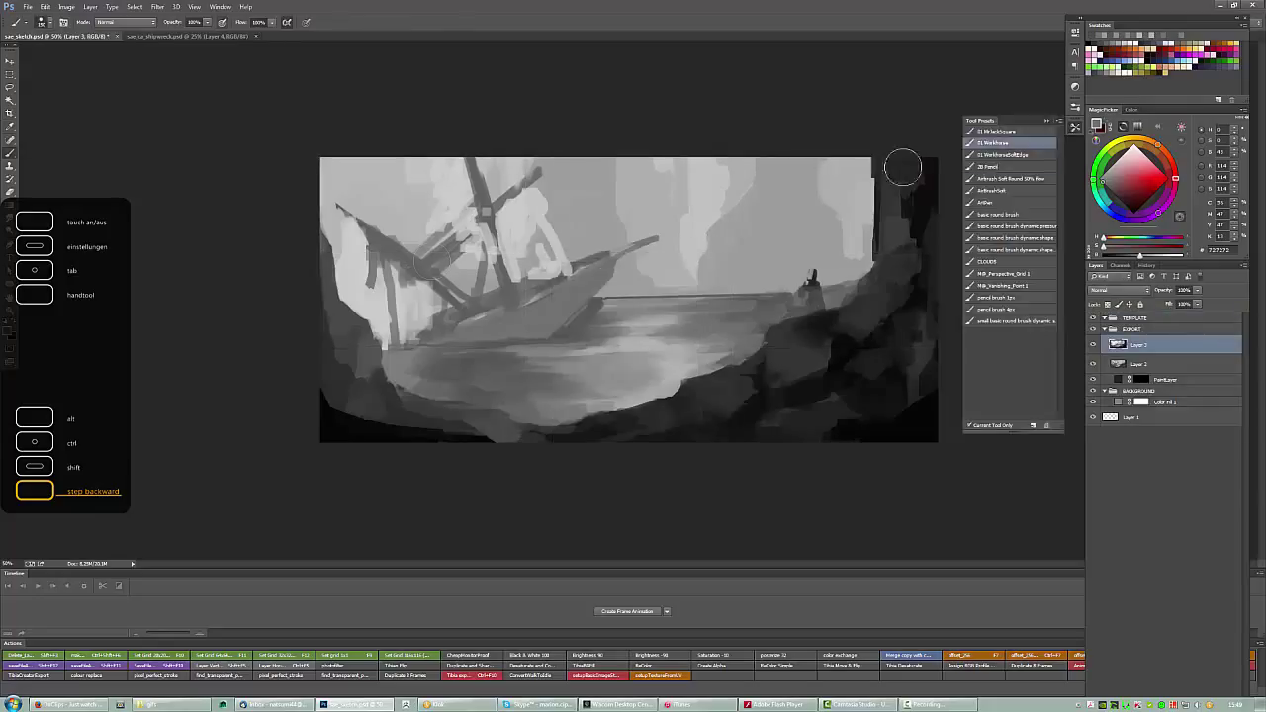
right_click(477, 219)
key("Escape")
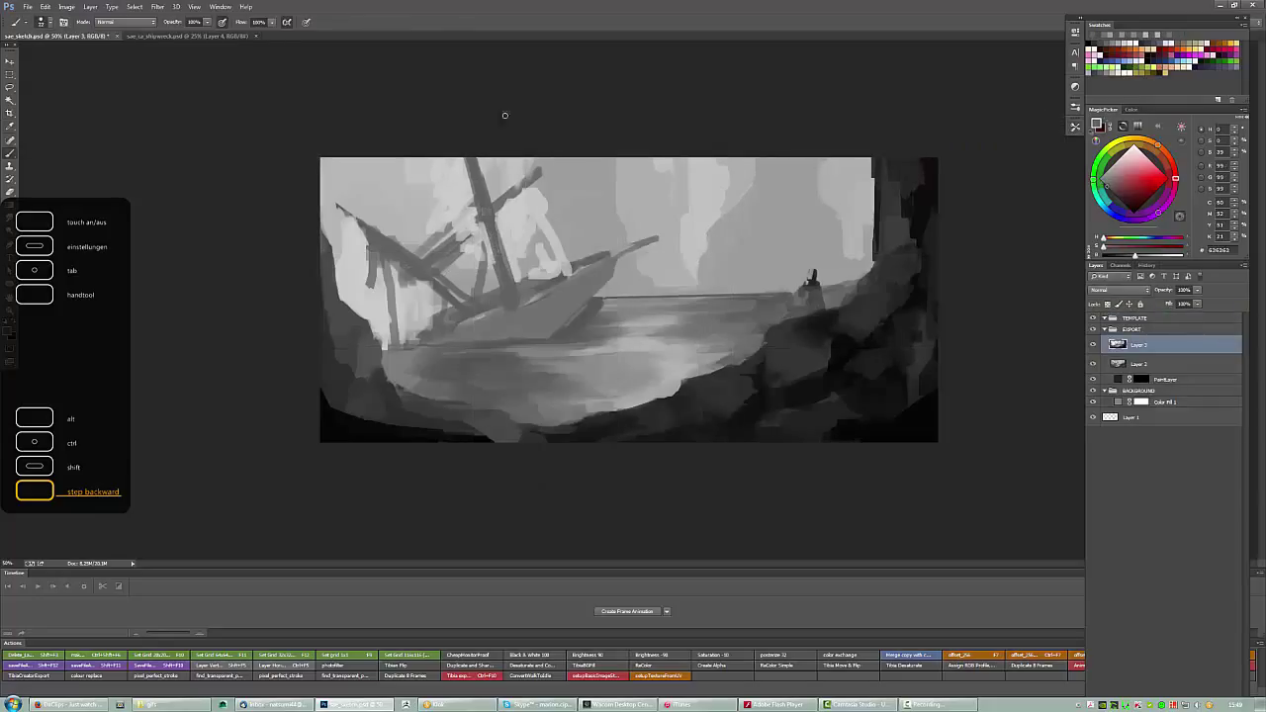
Refine the hull's planking and upper edge from bow to midship with thin strokes of sampled grays.
left_click(549, 299, "alt")
left_click(631, 275, "alt")
left_click_drag(605, 265, 545, 300)
left_click(485, 349, "alt")
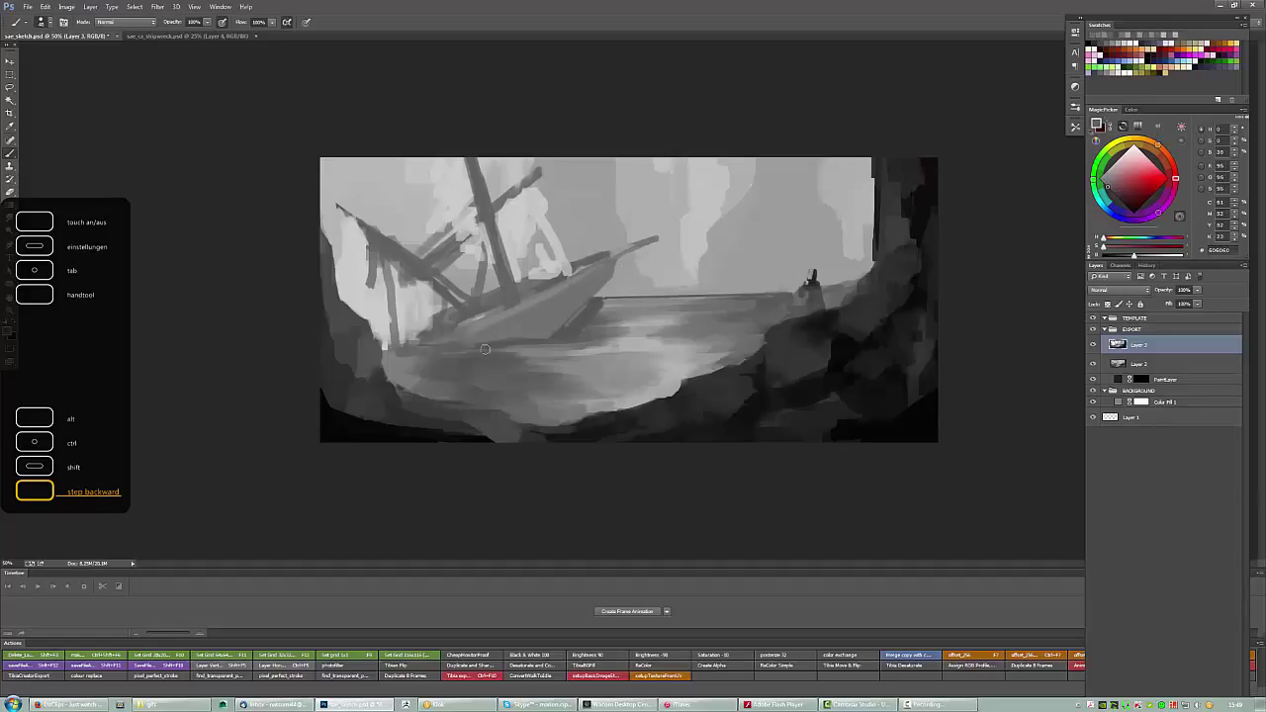
Paint horizontal ripples and reflections in sampled grays across the water in front of and beneath the hull.
left_click(395, 364, "alt")
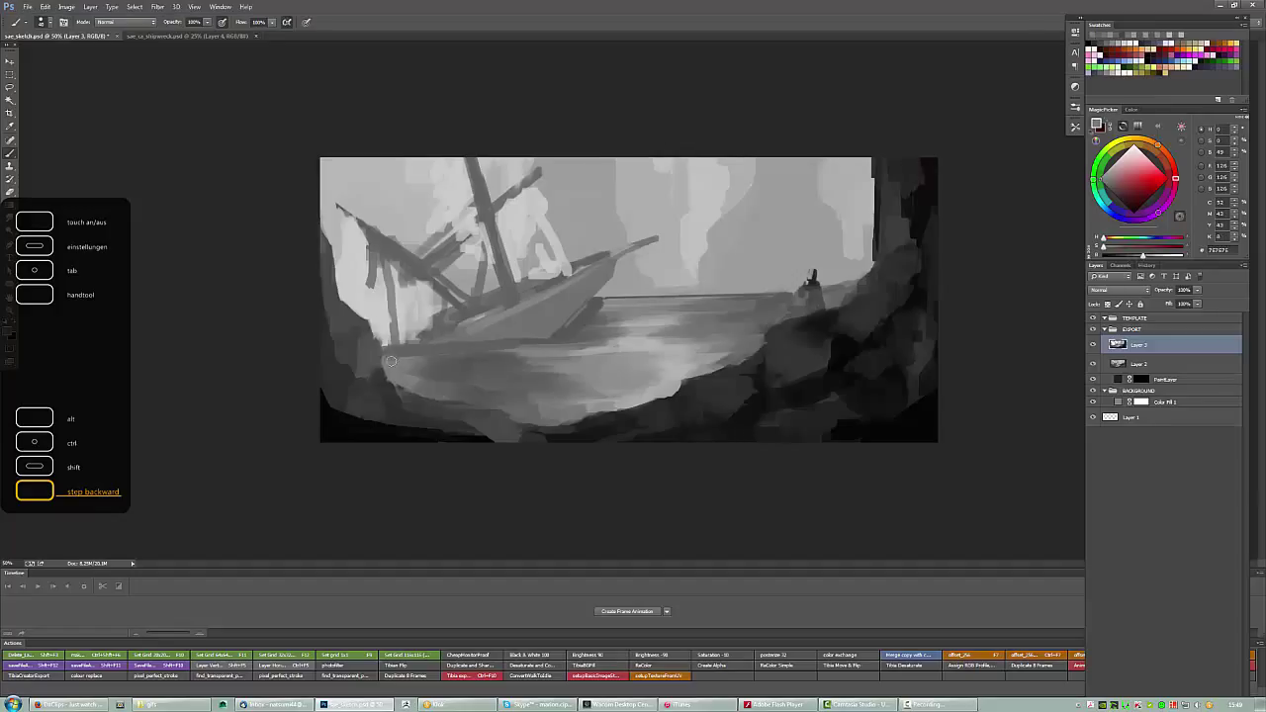
left_click_drag(395, 358, 394, 357)
mouse_move(565, 361)
left_mouse_down()
mouse_move(433, 366)
mouse_move(449, 380)
mouse_move(590, 334)
mouse_move(558, 383)
left_mouse_up()
left_click(559, 389, "alt")
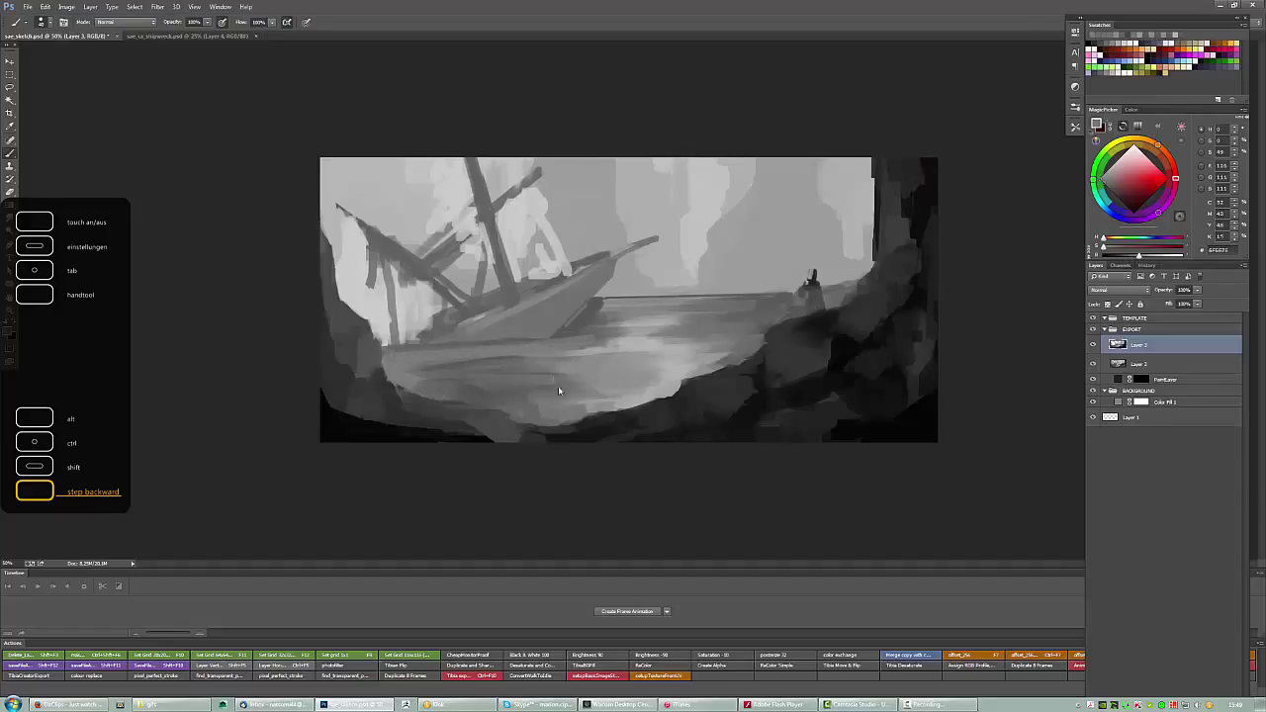
left_click_drag(569, 328, 589, 311)
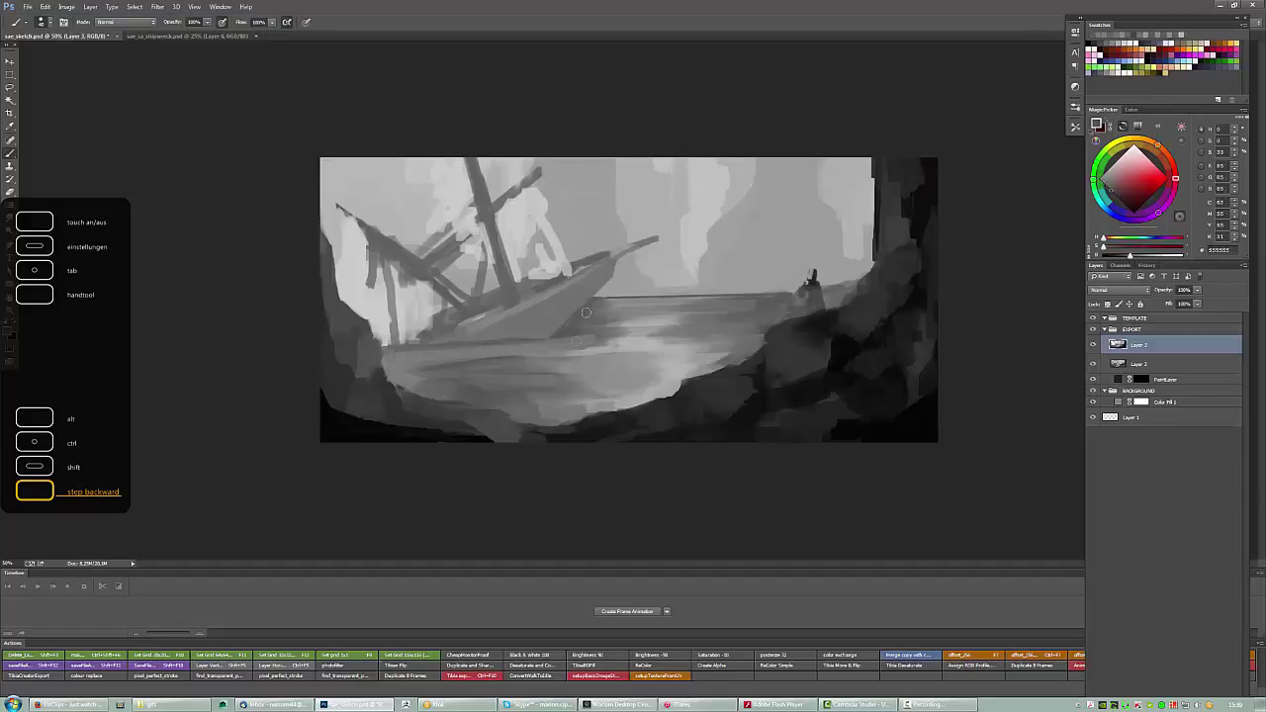
left_click(509, 353, "alt")
mouse_move(461, 354)
left_mouse_down()
mouse_move(562, 355)
mouse_move(633, 332)
left_mouse_up()
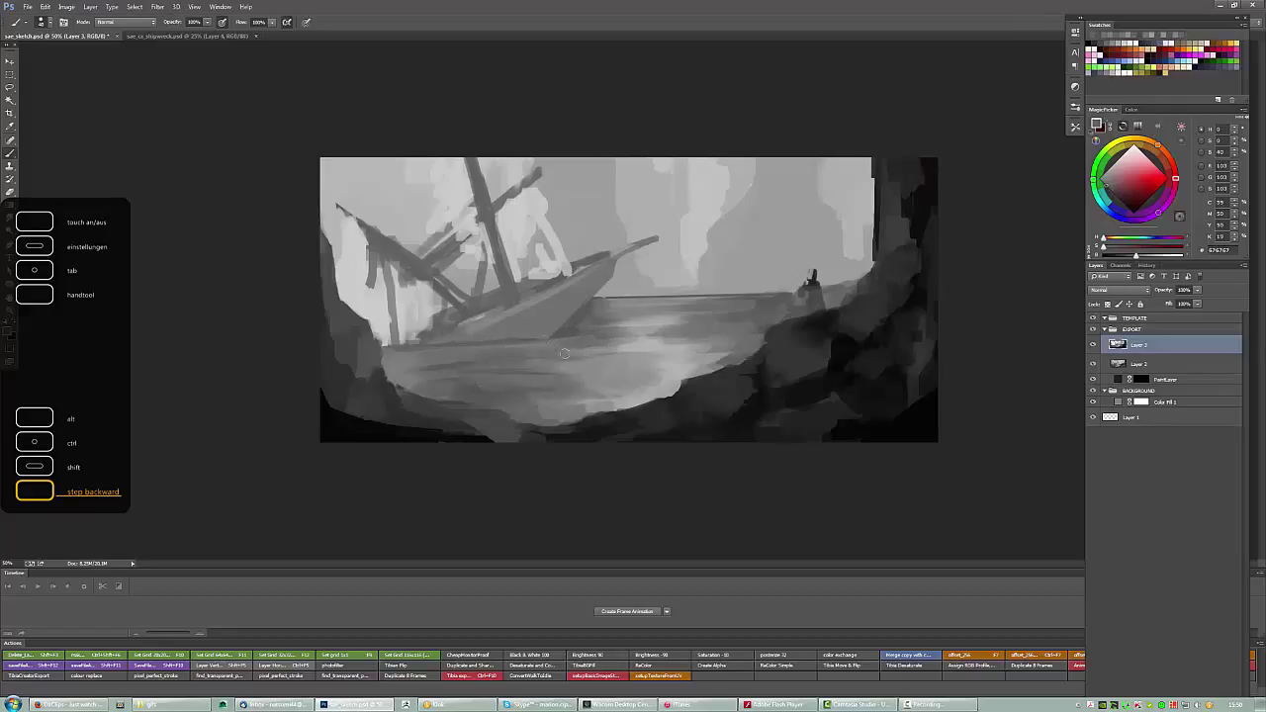
Repaint the left foreground rocks along the shoreline with sampled dark grays to clean up their edge.
left_click(358, 326, "alt")
left_click(370, 352, "alt")
left_click_drag(362, 367, 386, 380)
left_click(383, 338, "alt")
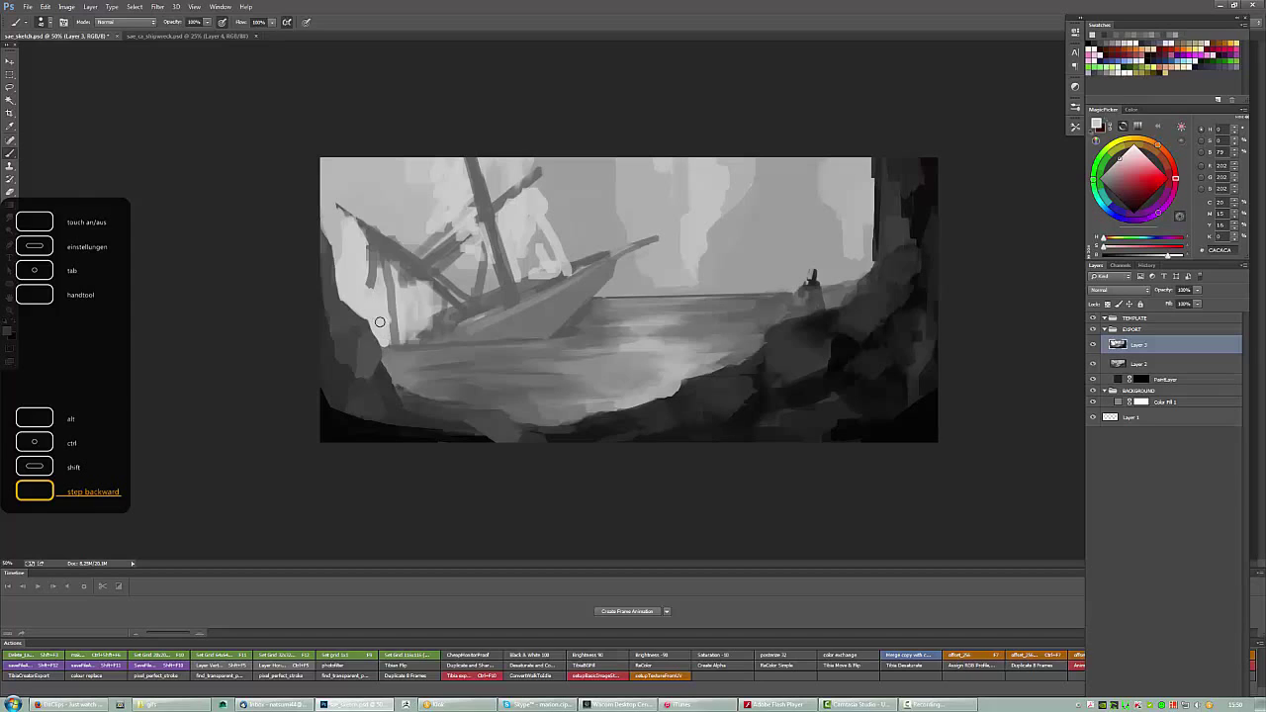
Extend the gray sea up to the horizon behind the stern and darken the broken stern's edge.
left_click(381, 301, "alt")
left_click(410, 326, "alt")
mouse_move(407, 333)
left_mouse_down()
mouse_move(392, 340)
mouse_move(415, 323)
mouse_move(371, 317)
left_mouse_up()
left_click(414, 337, "alt")
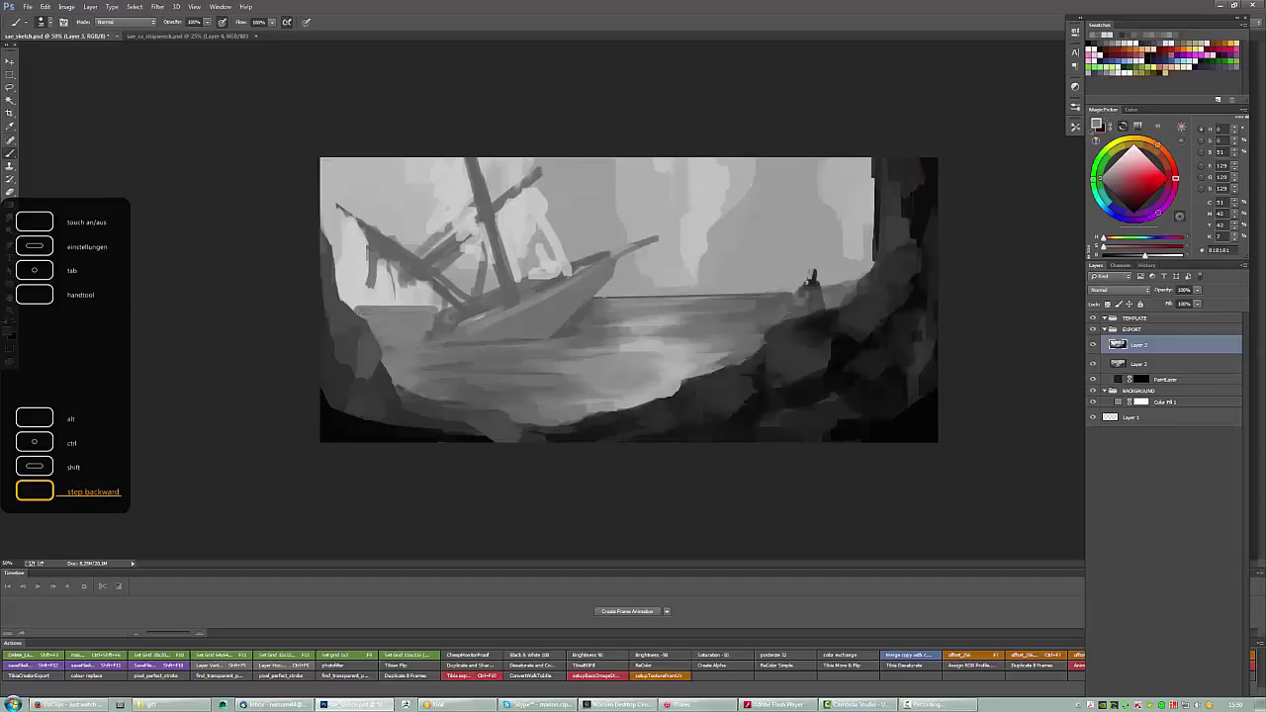
left_click(447, 327, "alt")
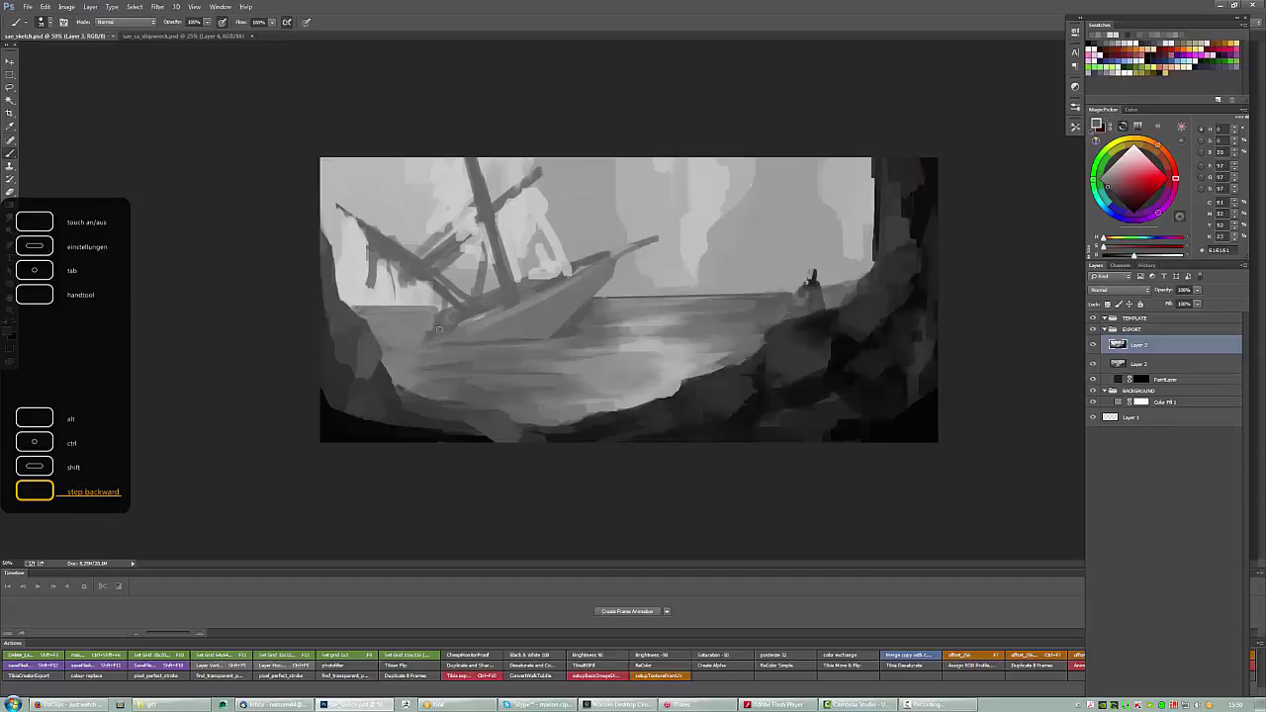
left_click_drag(435, 325, 427, 332)
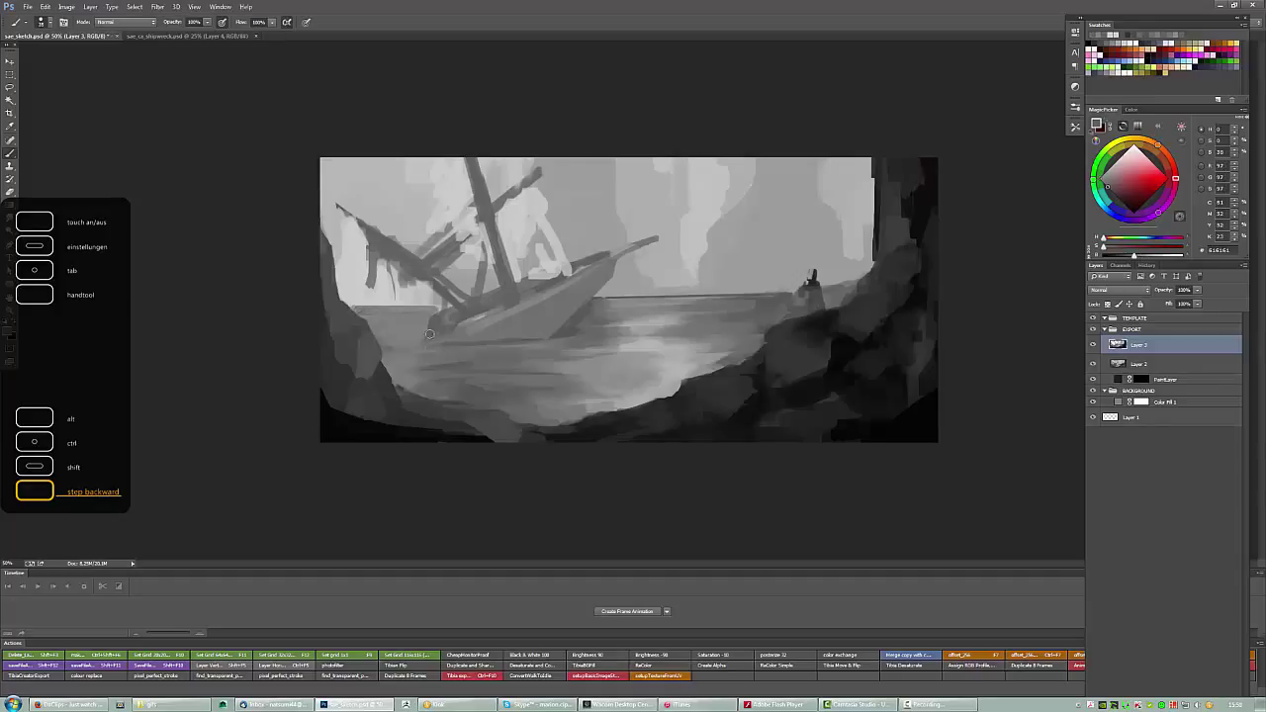
Thin the yard crossing the mast by painting sampled sky gray around it and redrawing it in dark gray.
left_click(516, 183, "alt")
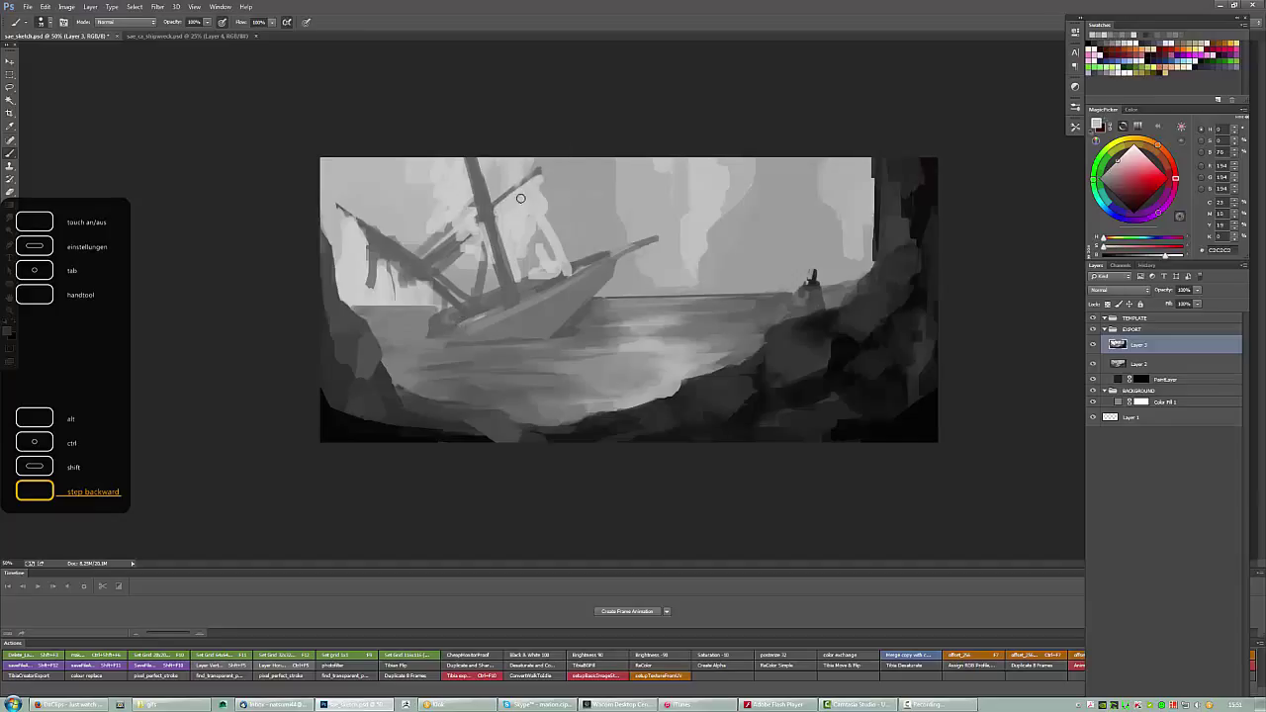
left_click(549, 174, "alt")
left_click(515, 192, "alt")
left_click(494, 205, "alt")
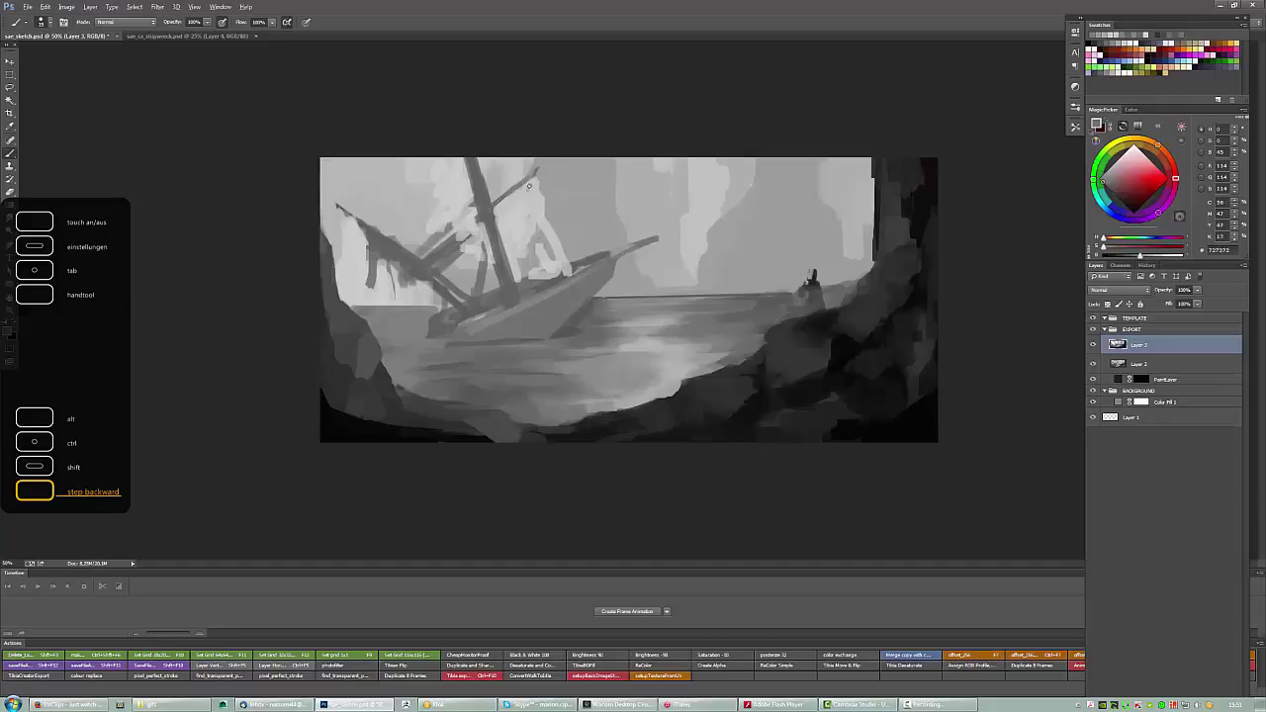
left_click(498, 215, "alt")
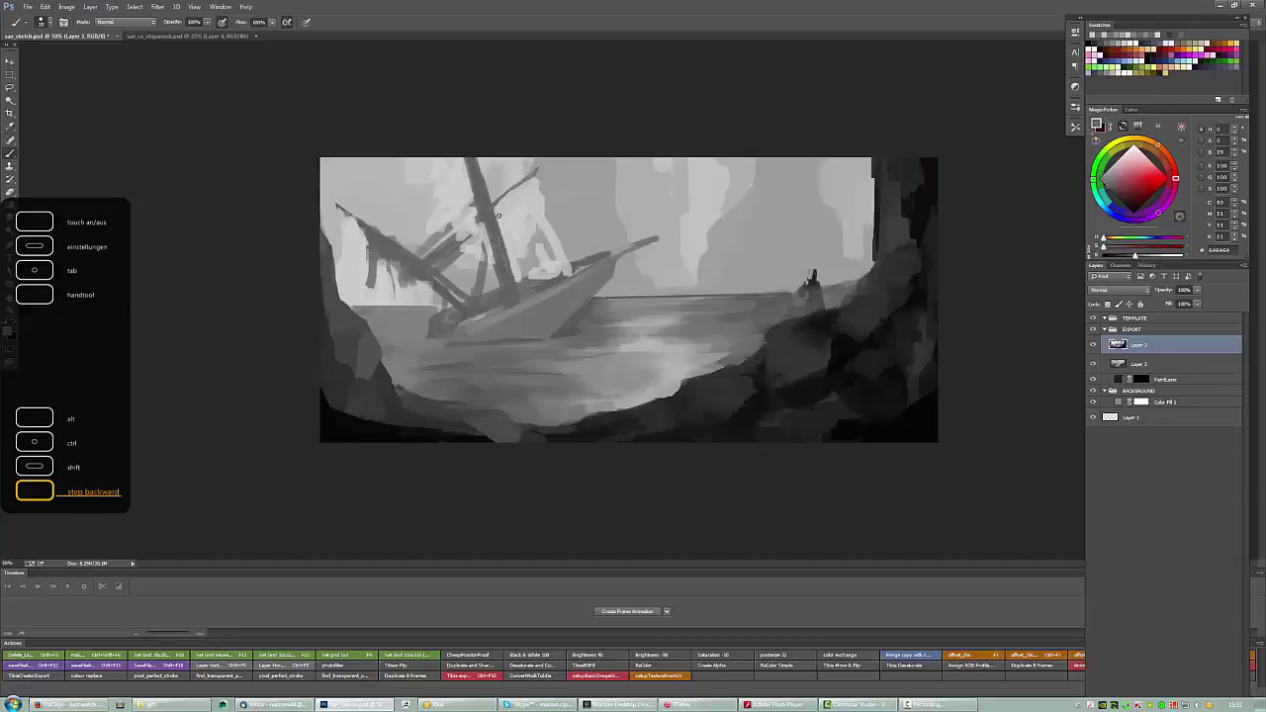
left_click(493, 268, "alt")
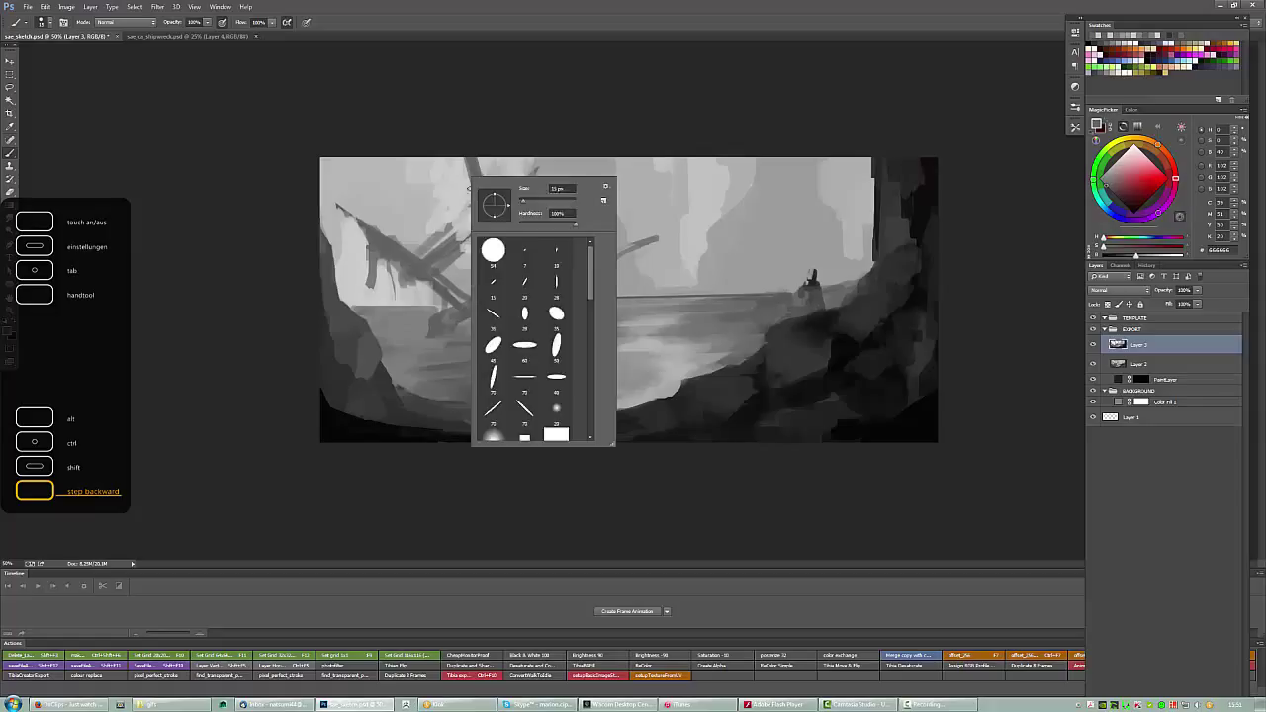
Paint out the mast, yards and rigging with light sky grays using a large square brush, keeping the hull.
right_click(460, 211)
mouse_move(460, 210)
left_mouse_down()
mouse_move(390, 268)
mouse_move(483, 250)
mouse_move(493, 155)
mouse_move(534, 230)
mouse_move(403, 275)
mouse_move(371, 226)
mouse_move(387, 197)
mouse_move(448, 211)
mouse_move(473, 264)
mouse_move(495, 209)
mouse_move(461, 224)
mouse_move(501, 185)
left_mouse_up()
right_click(472, 186)
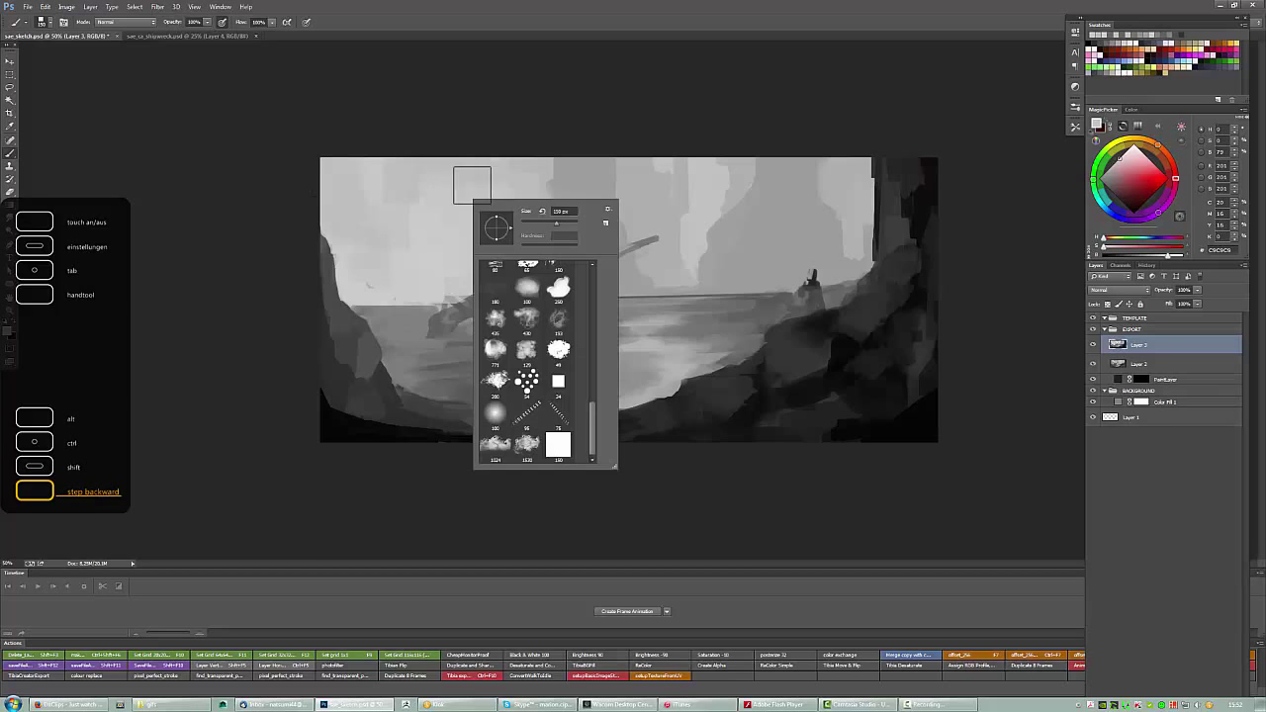
left_click(425, 241)
left_click(520, 287, "alt")
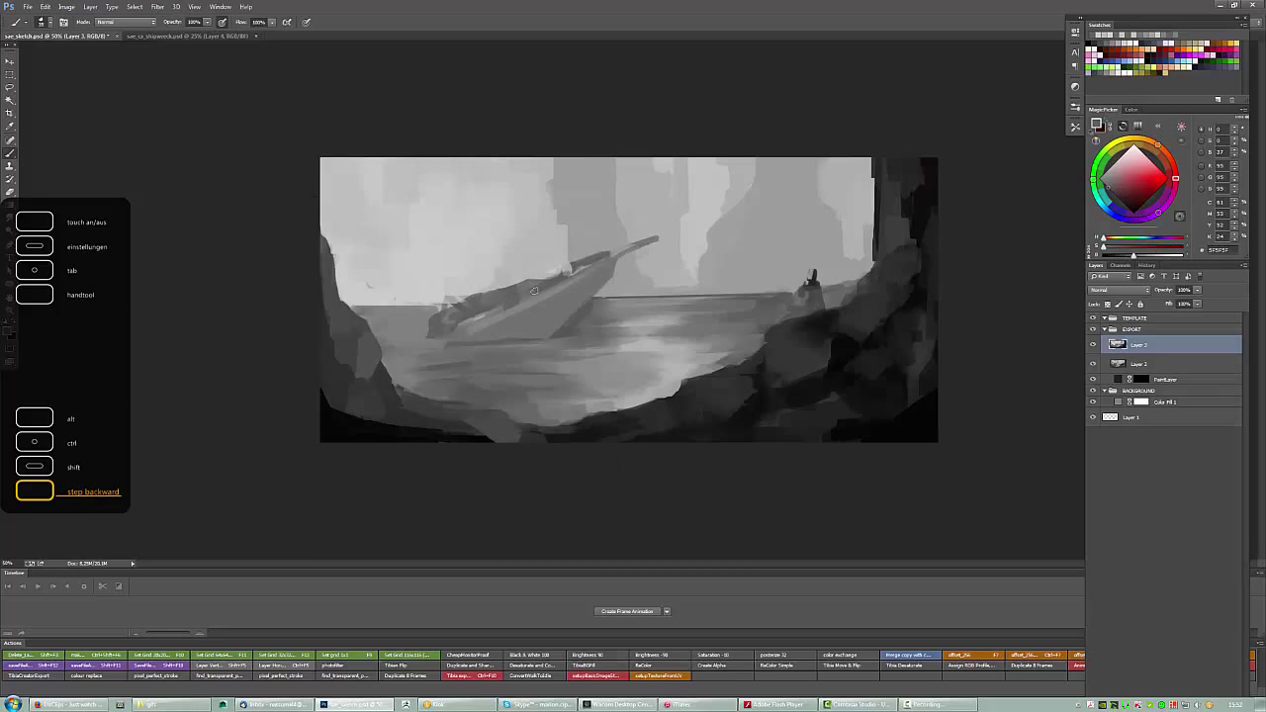
Set the foreground color to near-white and try a large irregular stamp brush on the sky behind the hull.
right_click(571, 267)
left_click(530, 284)
left_click(1132, 142)
left_click(467, 219)
key("ctrl+z")
Brighten the upper sky on both sides with faint near-white strokes of a textured cloud brush.
right_click(560, 238)
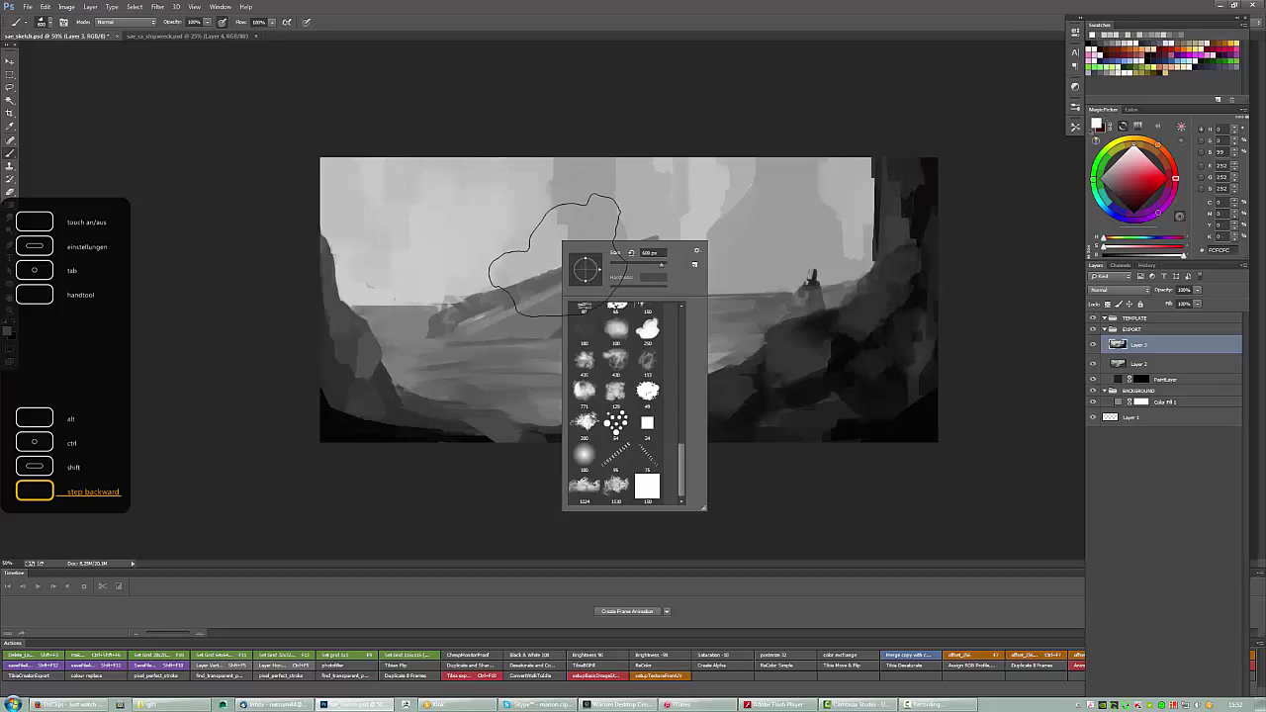
left_click(621, 335)
left_click_drag(466, 254, 481, 240)
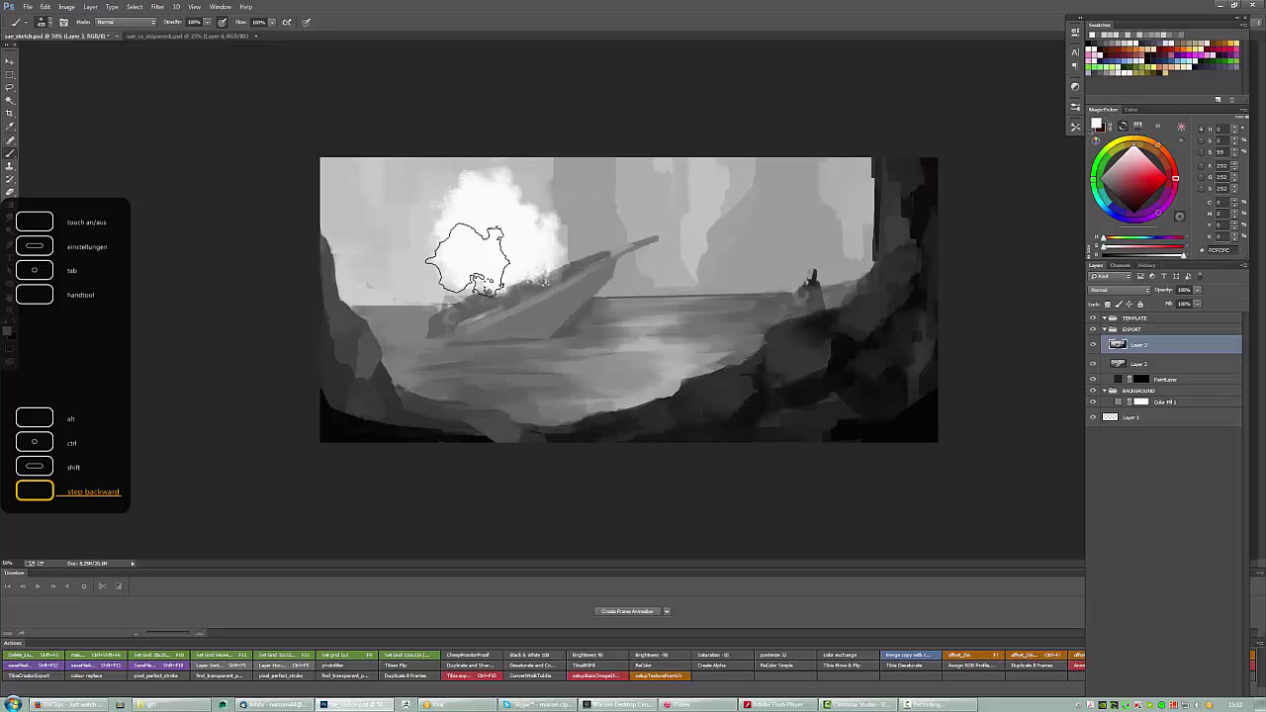
left_click(464, 233)
key("ctrl+z")
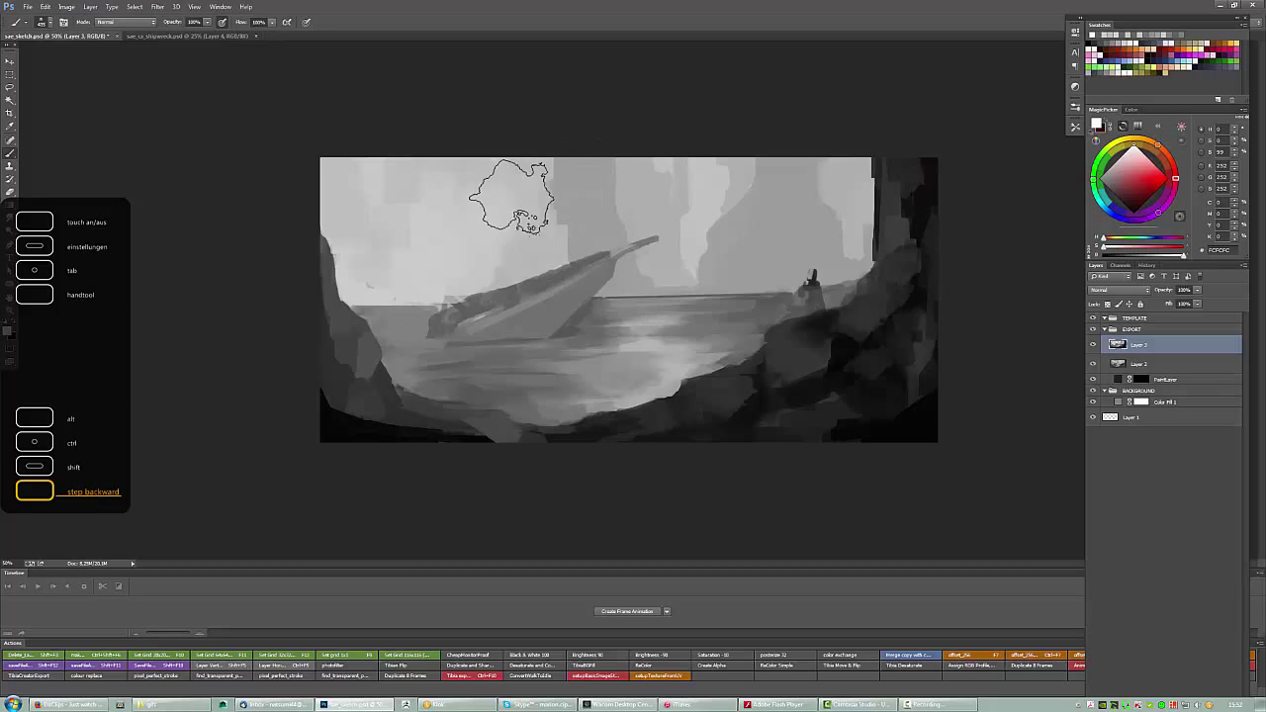
mouse_move(503, 192)
left_mouse_down()
mouse_move(418, 221)
mouse_move(386, 203)
left_mouse_up()
left_click_drag(692, 186, 760, 194)
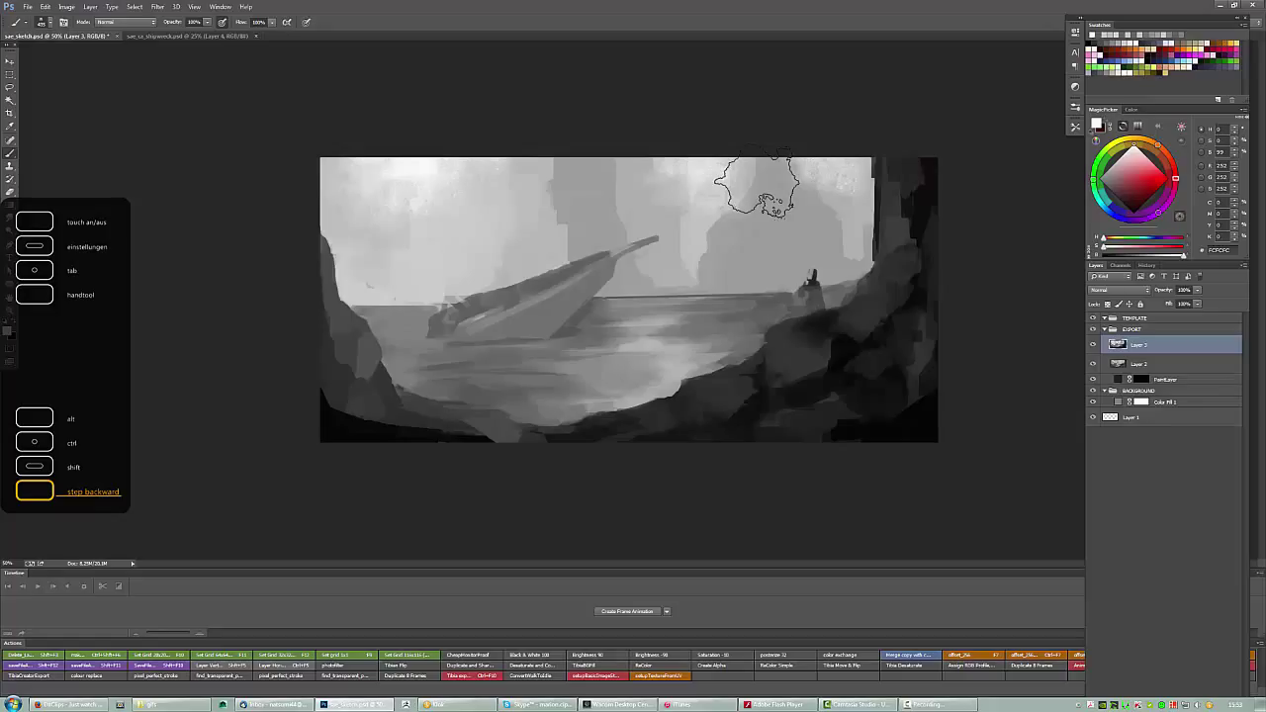
Paint a new leaning mast and rough deck edge on the ship with a dark gray dotted texture brush.
right_click(606, 287)
right_click(839, 308)
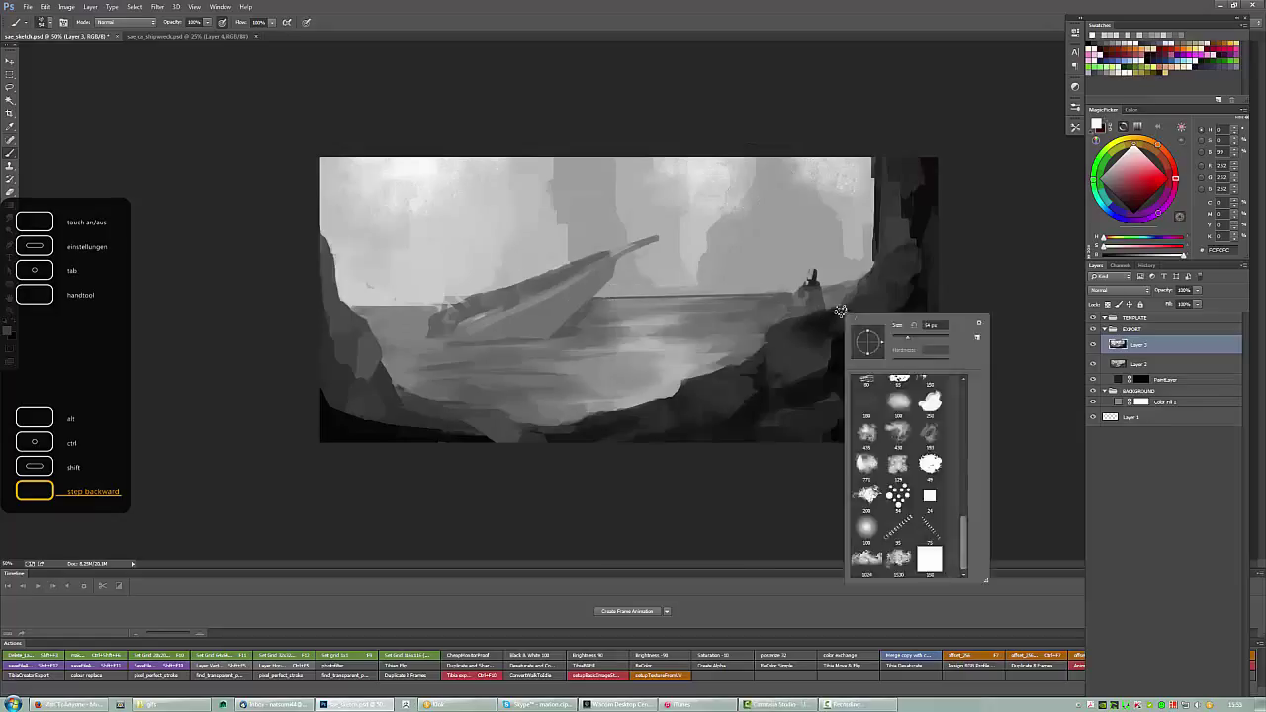
key("Return")
mouse_move(450, 161)
left_mouse_down()
mouse_move(510, 287)
mouse_move(580, 267)
left_mouse_up()
left_click_drag(479, 301, 425, 299)
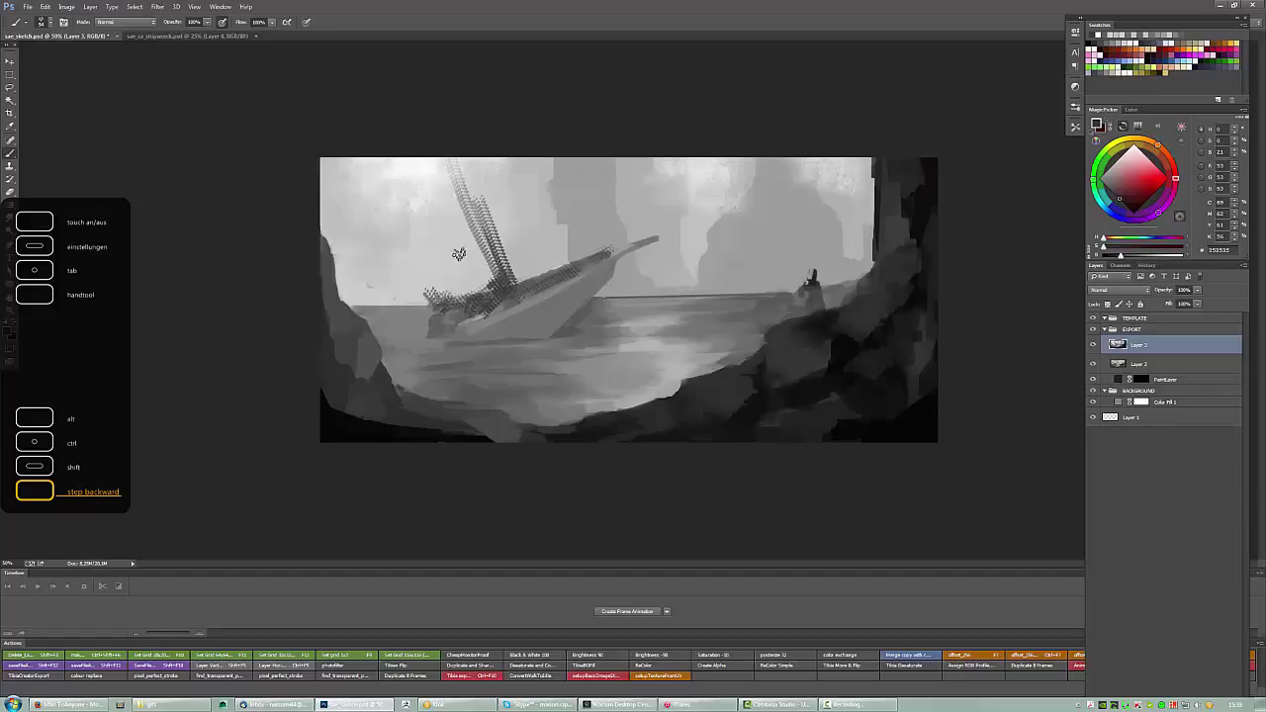
Paint pale gray vertical rock pillars in the background behind the ship and on the right with a slanted brush.
right_click(509, 259)
key("Return")
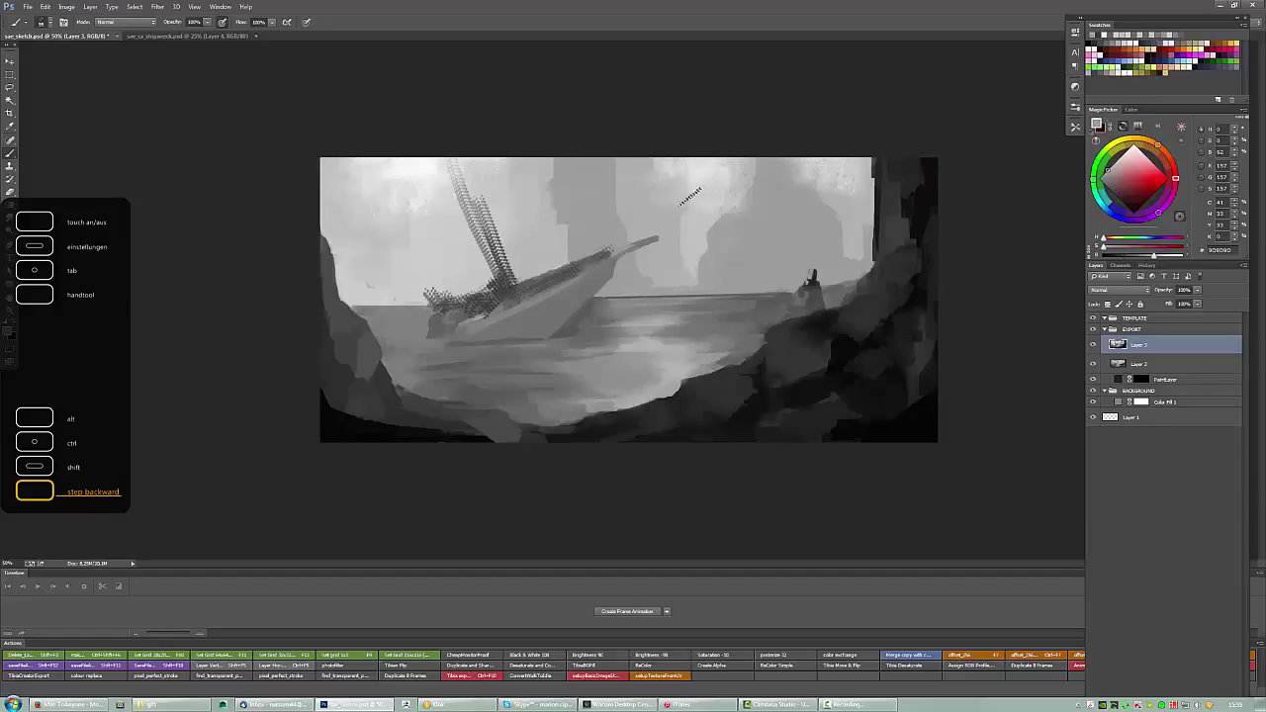
left_click(686, 176, "alt")
left_click(637, 224, "alt")
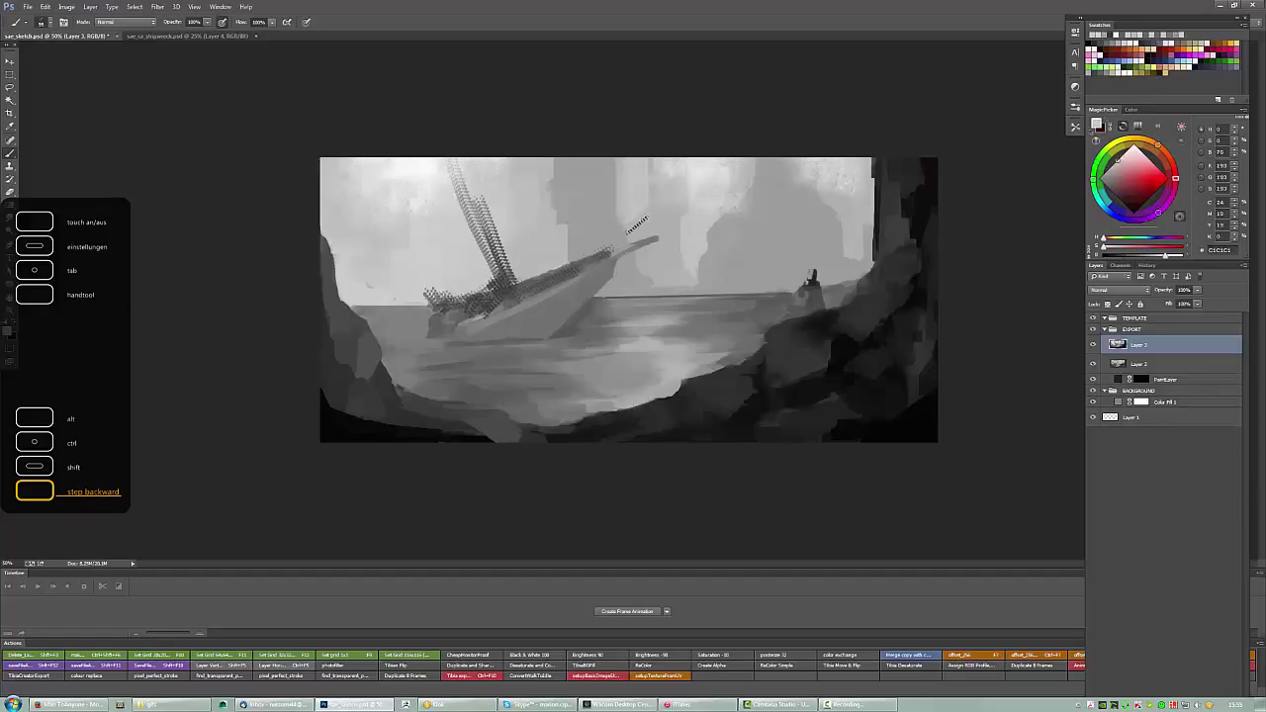
left_click(518, 233, "alt")
left_click_drag(407, 158, 408, 297)
left_click_drag(358, 159, 361, 227)
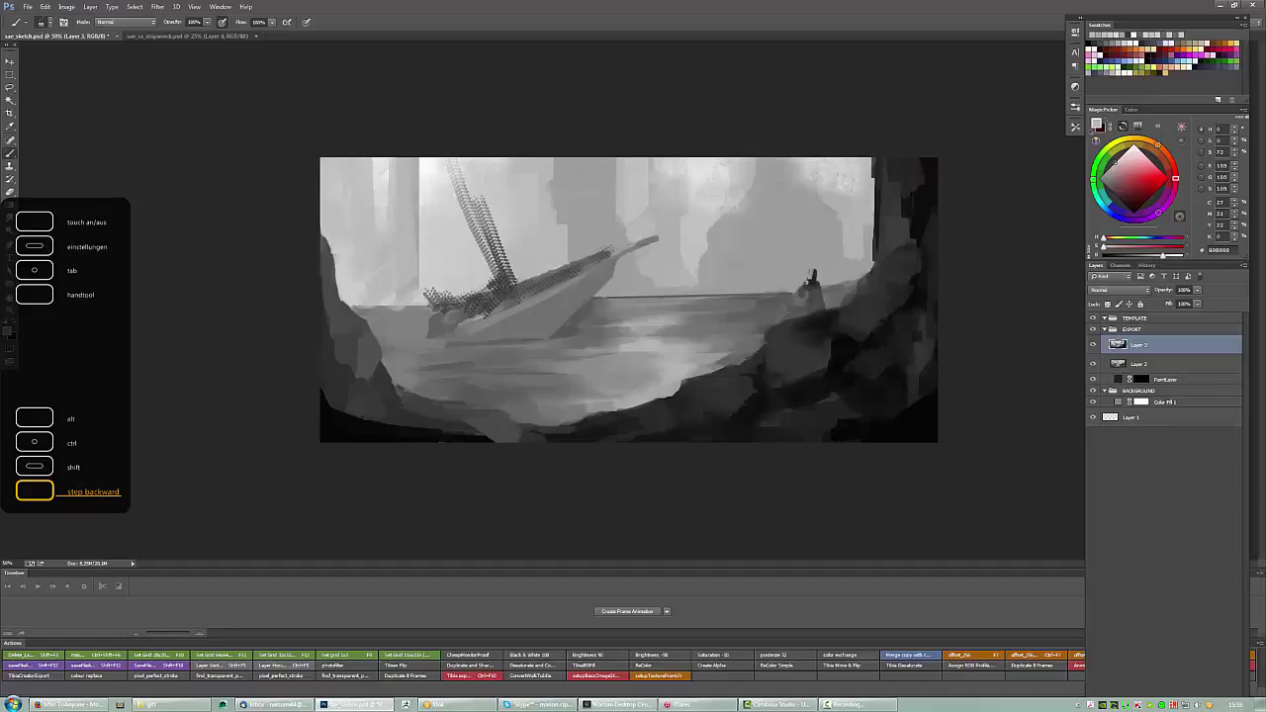
left_click_drag(721, 220, 728, 287)
left_click_drag(776, 168, 776, 233)
Block in a mid-gray cliff rising from the water behind the lone figure on the right.
left_click(858, 280, "alt")
left_click_drag(771, 176, 771, 292)
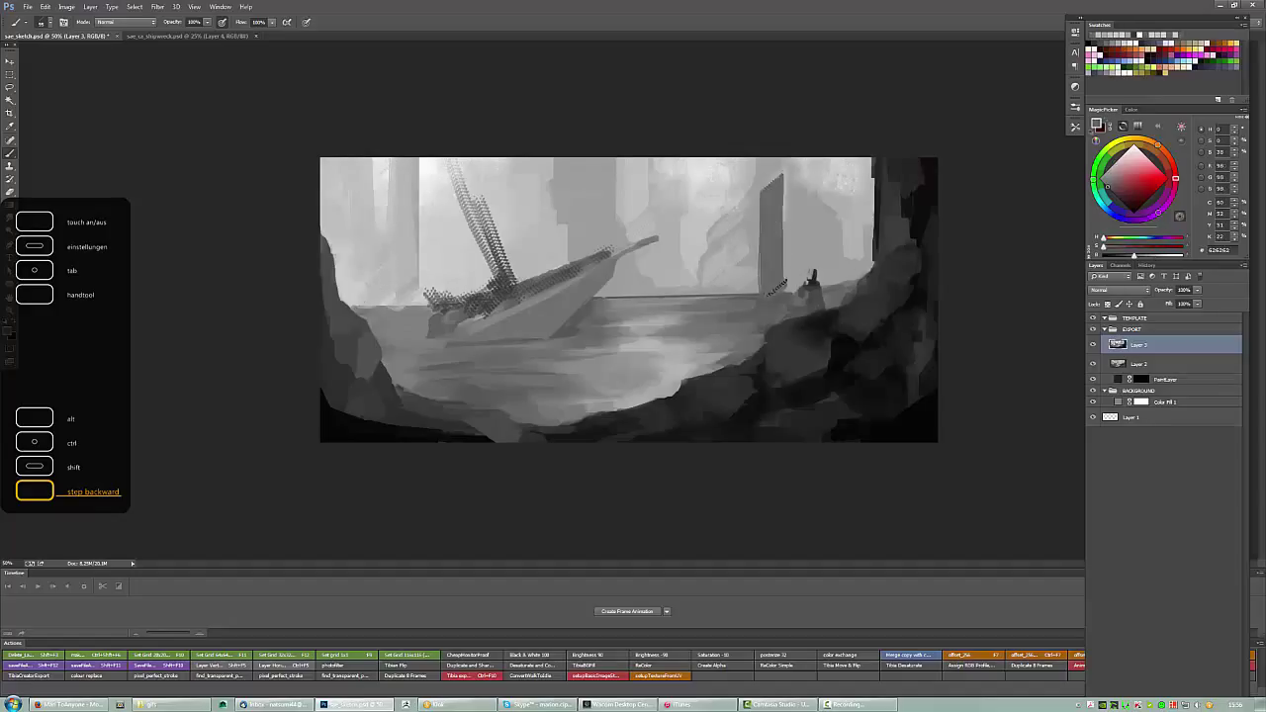
left_click_drag(792, 158, 797, 302)
left_click_drag(831, 158, 847, 287)
mouse_move(752, 159)
left_mouse_down()
mouse_move(712, 297)
mouse_move(722, 267)
left_mouse_up()
Build up the right cliff with darker sampled grays and a rough oval texture brush, shaping its ragged edges.
right_click(781, 239)
left_click(867, 326)
left_click(791, 217)
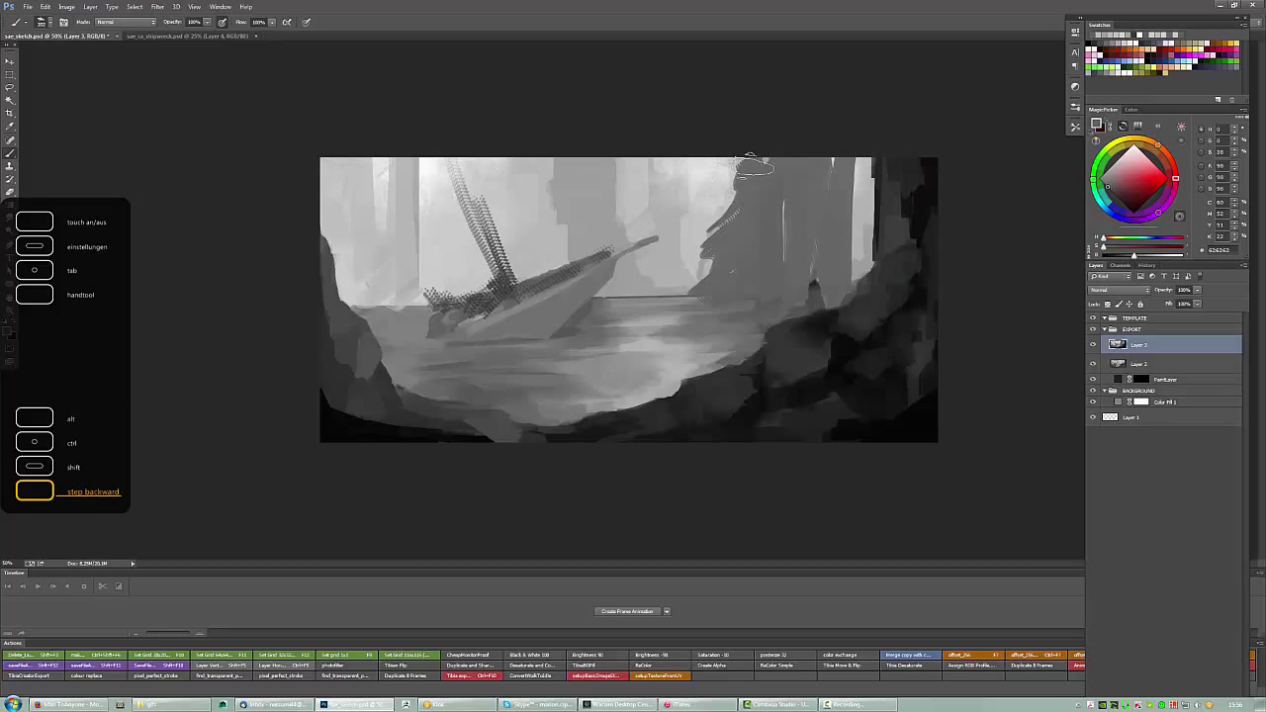
left_click_drag(782, 158, 708, 237)
left_click_drag(752, 198, 693, 291)
mouse_move(821, 163)
left_mouse_down()
mouse_move(841, 277)
mouse_move(821, 248)
mouse_move(831, 292)
left_mouse_up()
left_click_drag(772, 233, 812, 296)
left_click(843, 285, "alt")
left_click_drag(781, 163, 712, 297)
left_click_drag(821, 163, 820, 263)
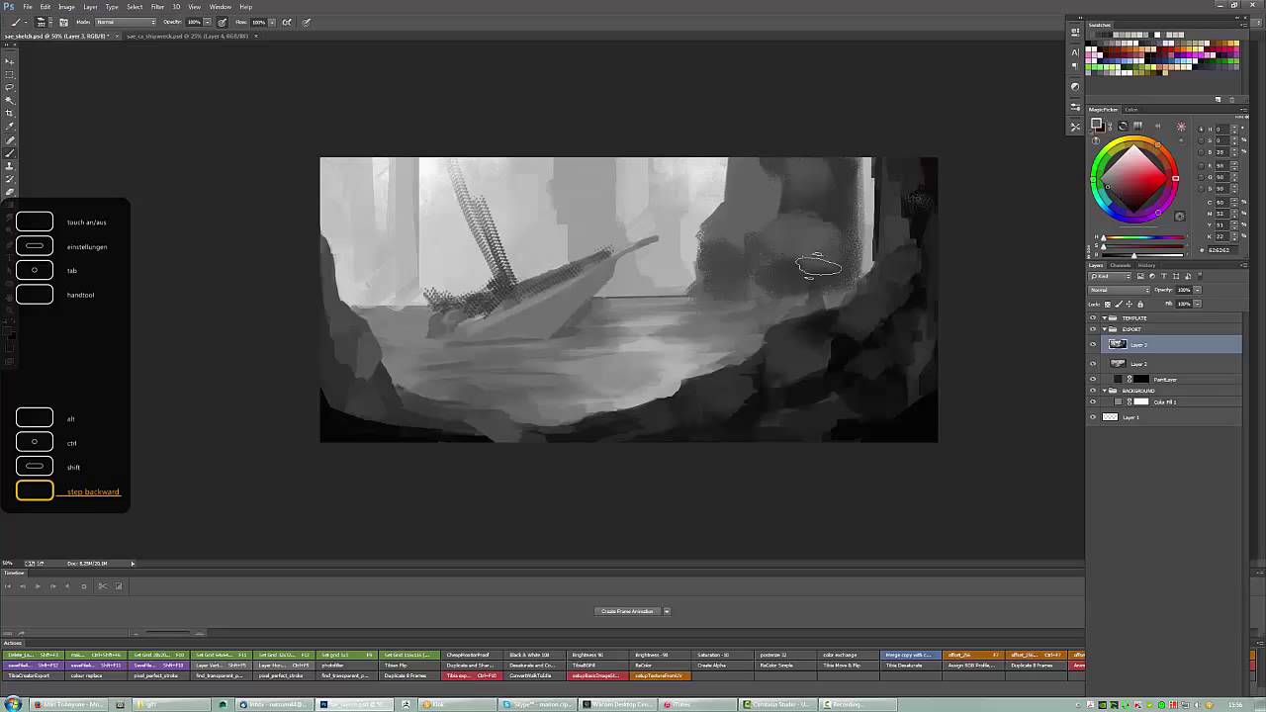
left_click(817, 186, "alt")
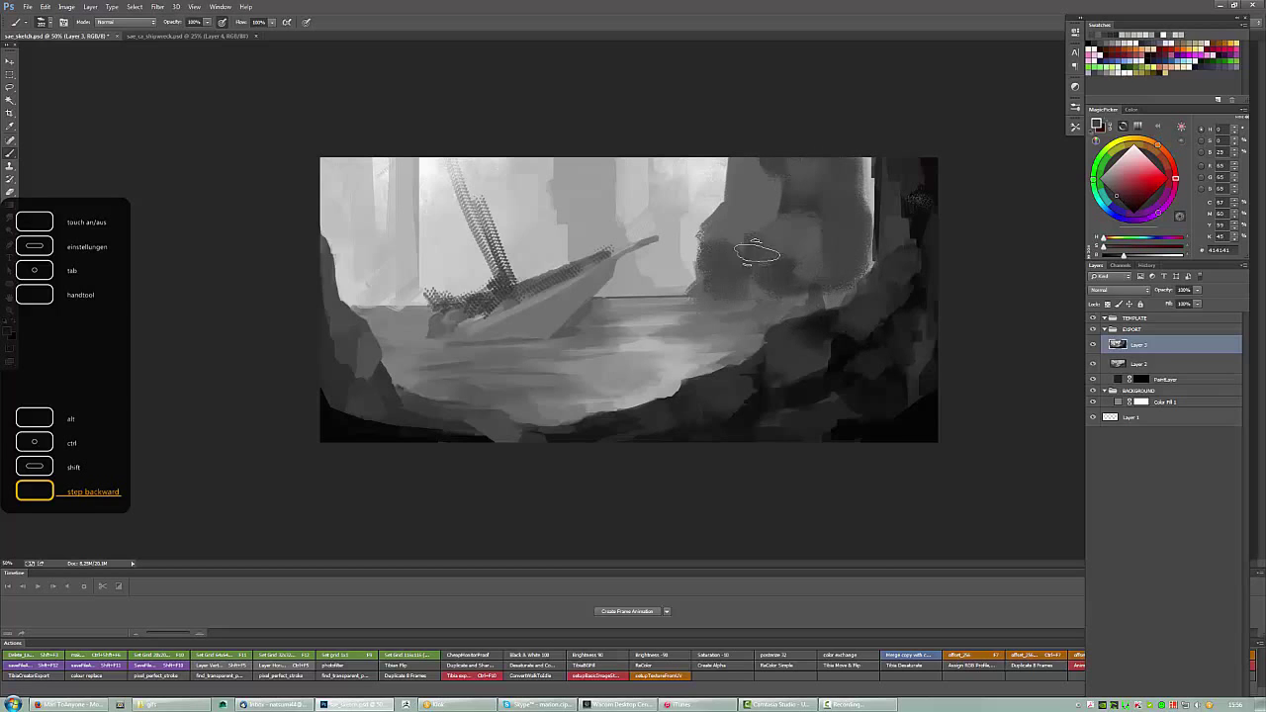
Paint a light gray waterfall down the right cliff with spray where it meets the water.
right_click(750, 290)
left_click_drag(781, 158, 767, 296)
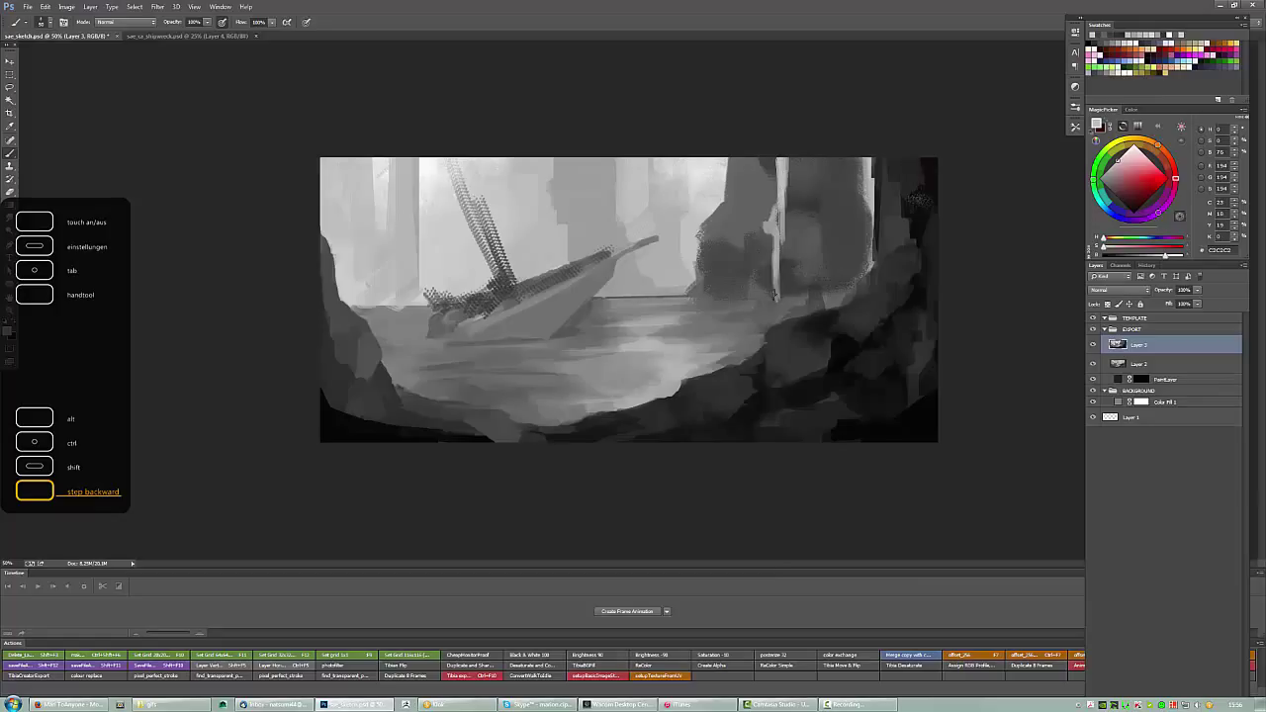
left_click_drag(777, 237, 717, 311)
right_click(773, 304)
double_click(829, 454)
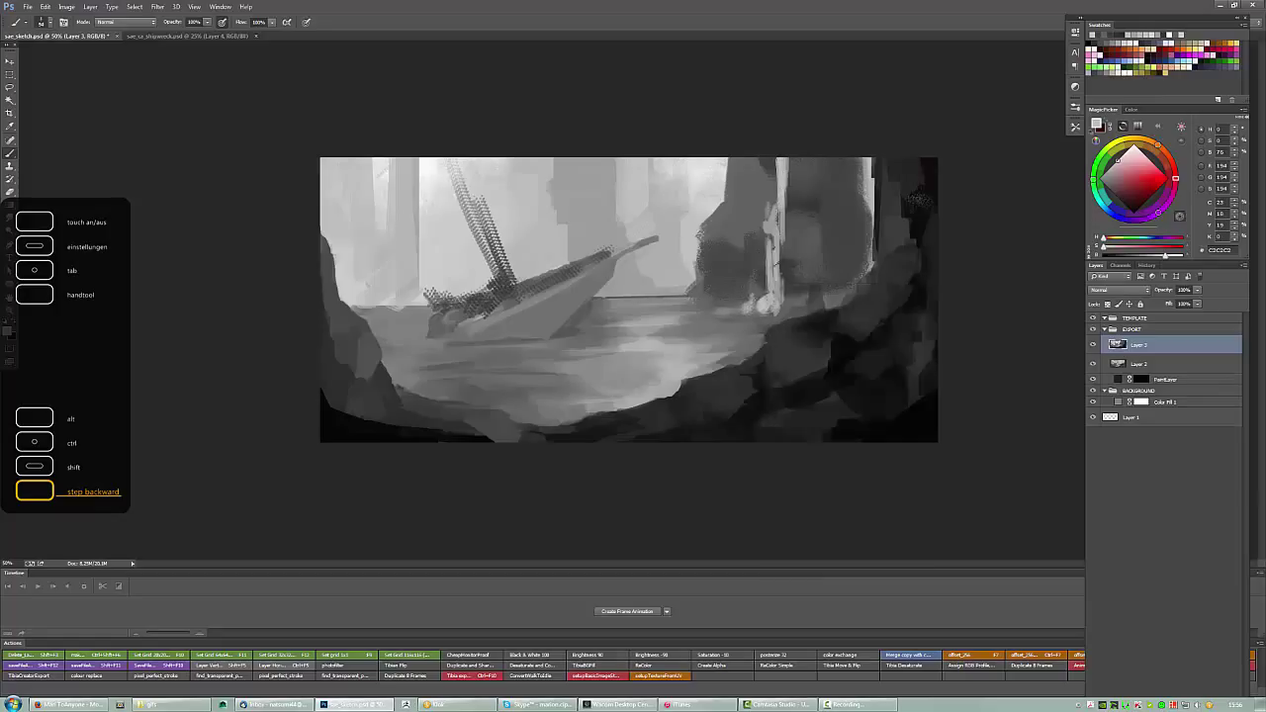
left_click_drag(784, 158, 774, 285)
mouse_move(764, 213)
left_mouse_down()
mouse_move(682, 319)
mouse_move(776, 312)
left_mouse_up()
Work over the waterfall's lower streaks and spray using a bristle texture brush.
right_click(786, 287)
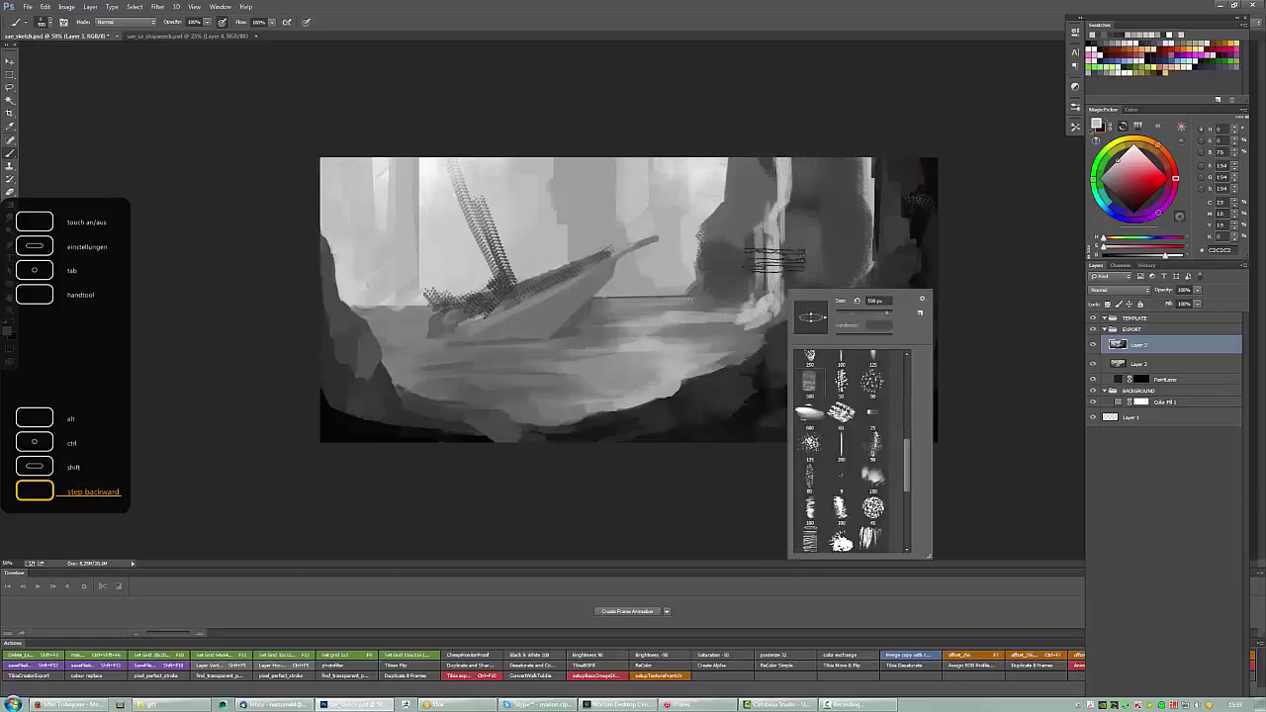
right_click(800, 284)
mouse_move(761, 248)
left_mouse_down()
mouse_move(782, 272)
mouse_move(777, 248)
mouse_move(784, 321)
left_mouse_up()
double_click(855, 351)
right_click(784, 263)
left_click(770, 294)
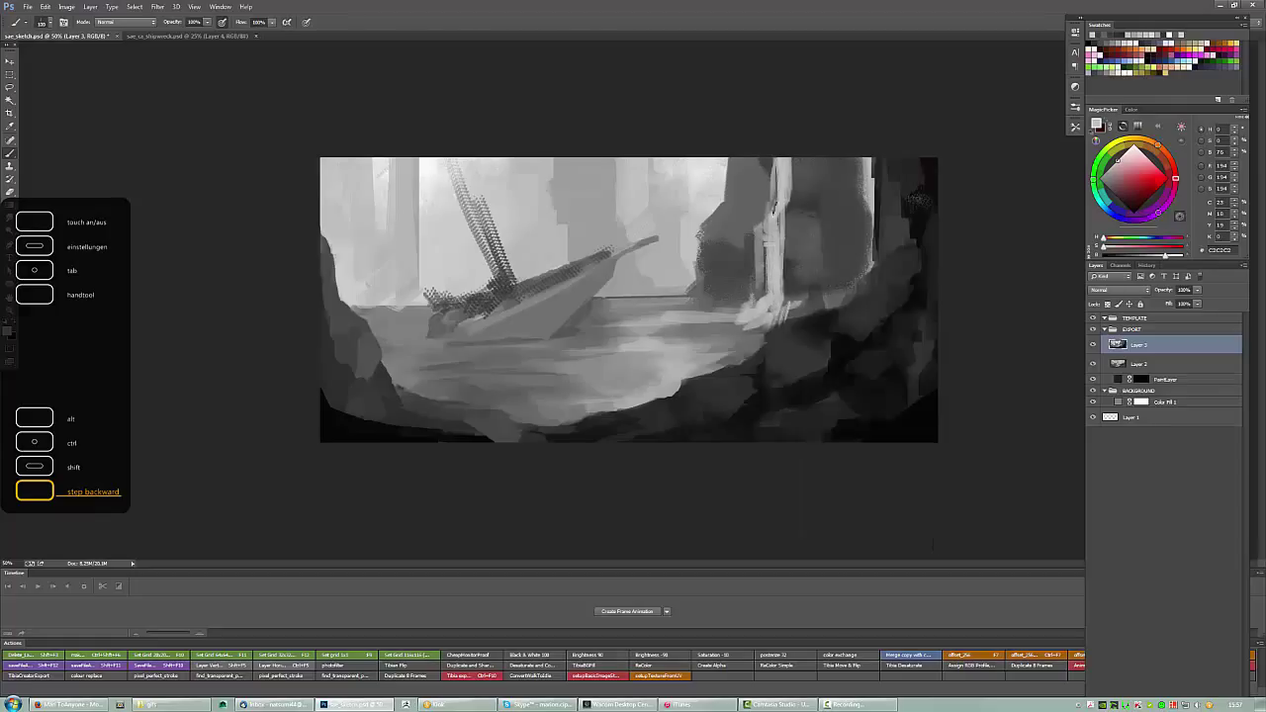
Sample the right cliff's dark gray and add the Brush settings panel to the collapsed panel dock.
right_click(826, 279)
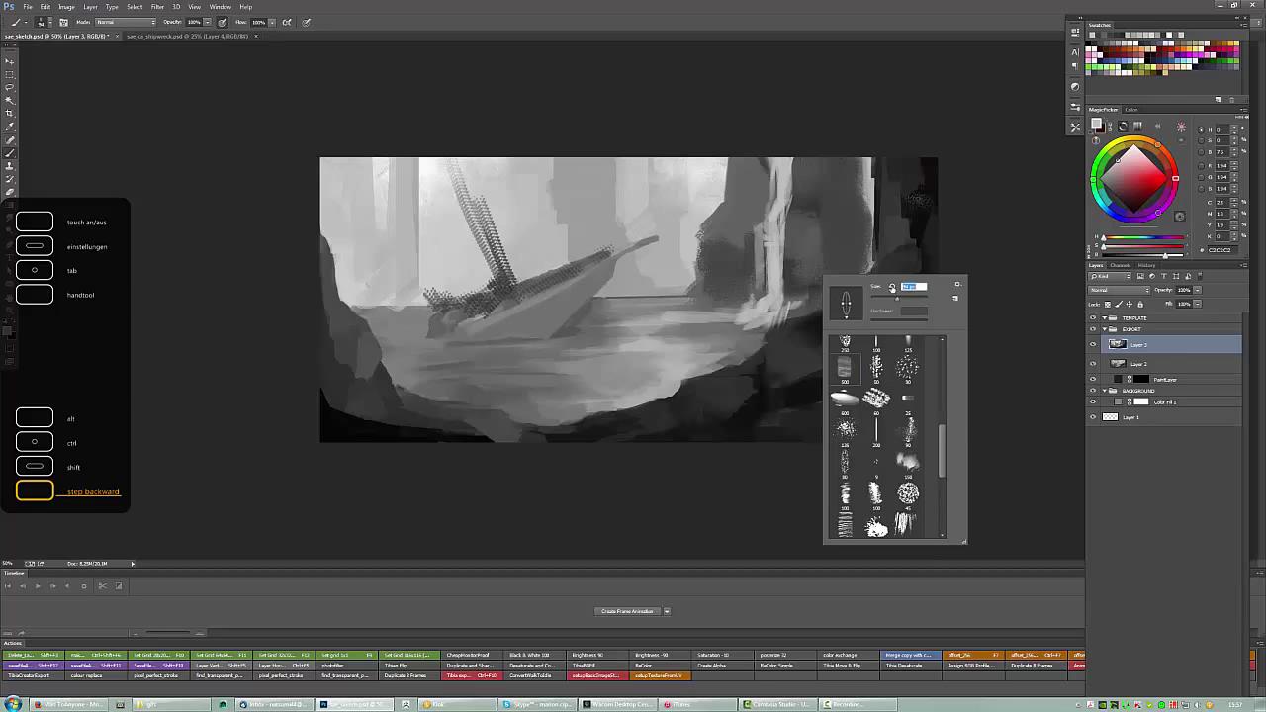
left_click(794, 193, "alt")
left_click(1075, 126)
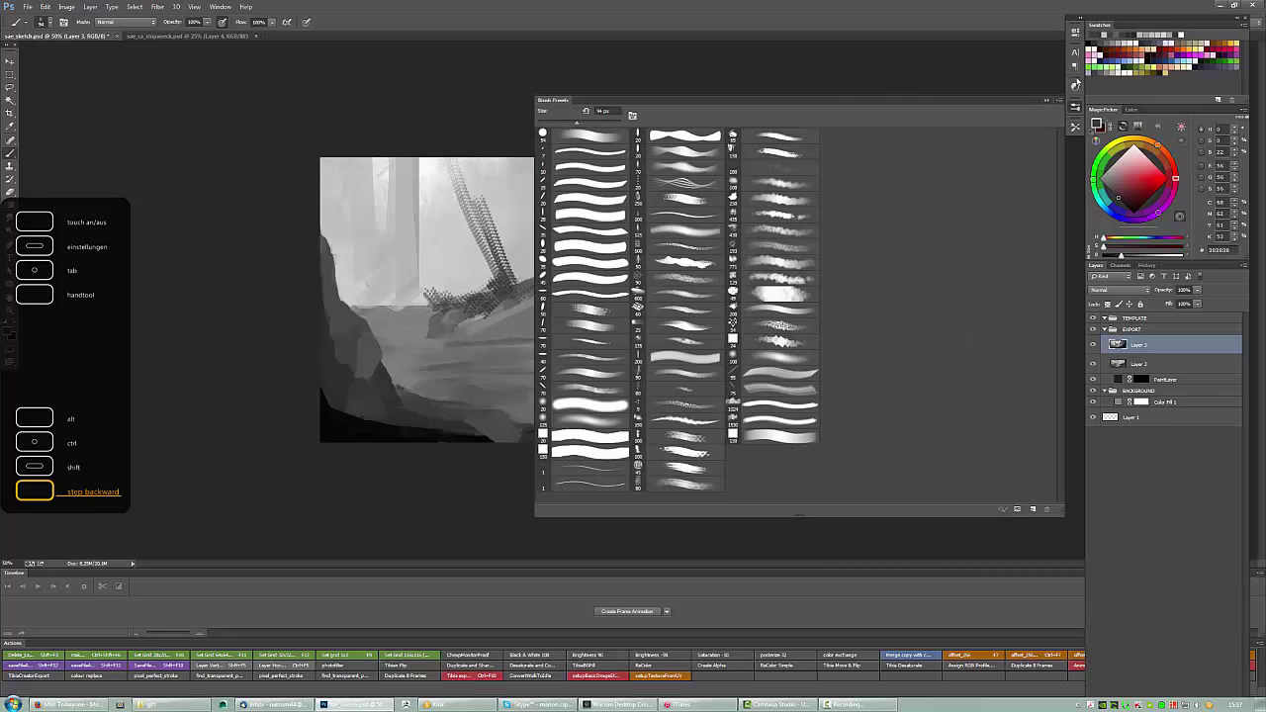
left_click(219, 6)
left_click(237, 81)
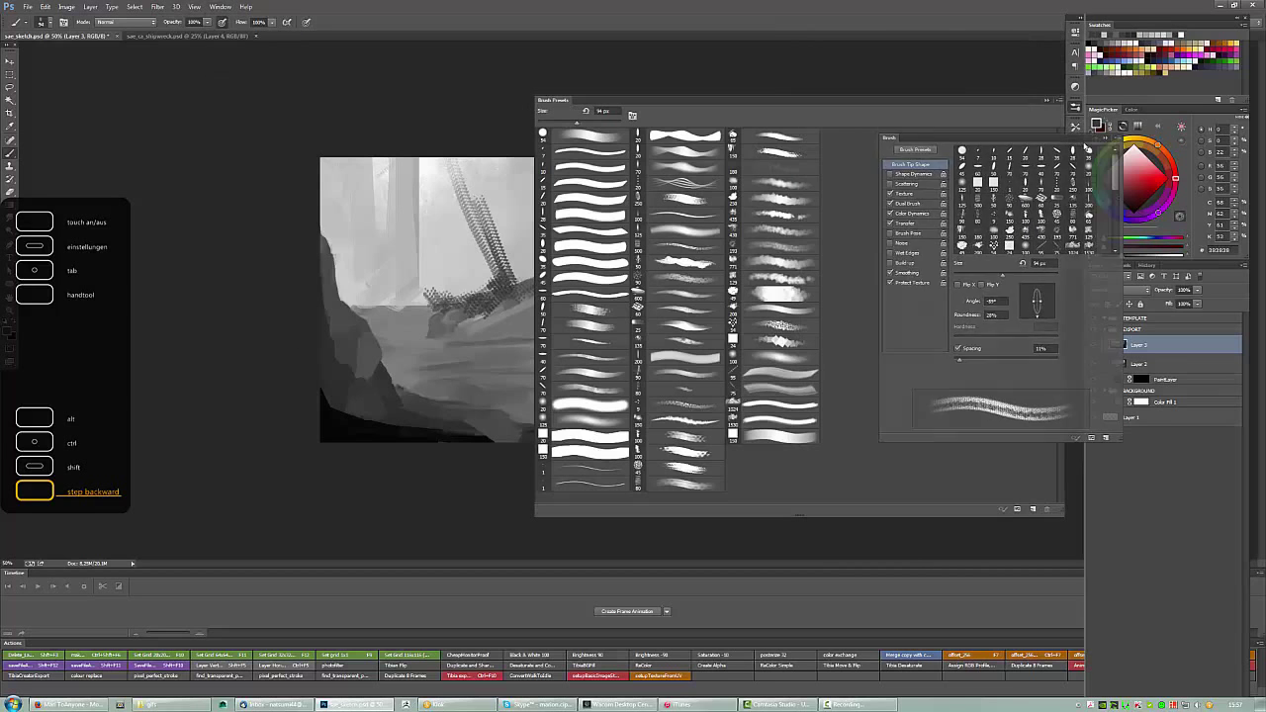
left_click(1022, 38)
left_click(1075, 126)
left_click(1075, 146)
Repaint the cliff around the waterfall with sampled grays, narrowing the stream and covering the rough streaks at its base.
left_click(791, 166)
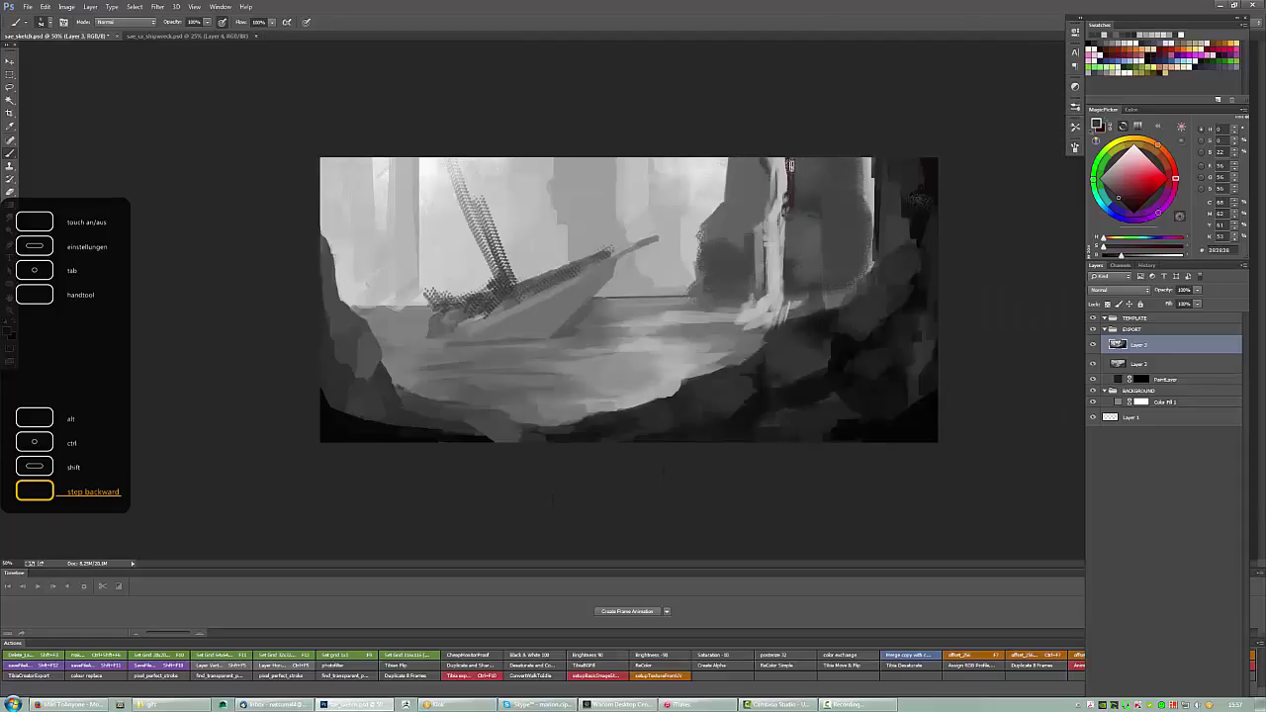
left_click_drag(779, 225, 784, 317)
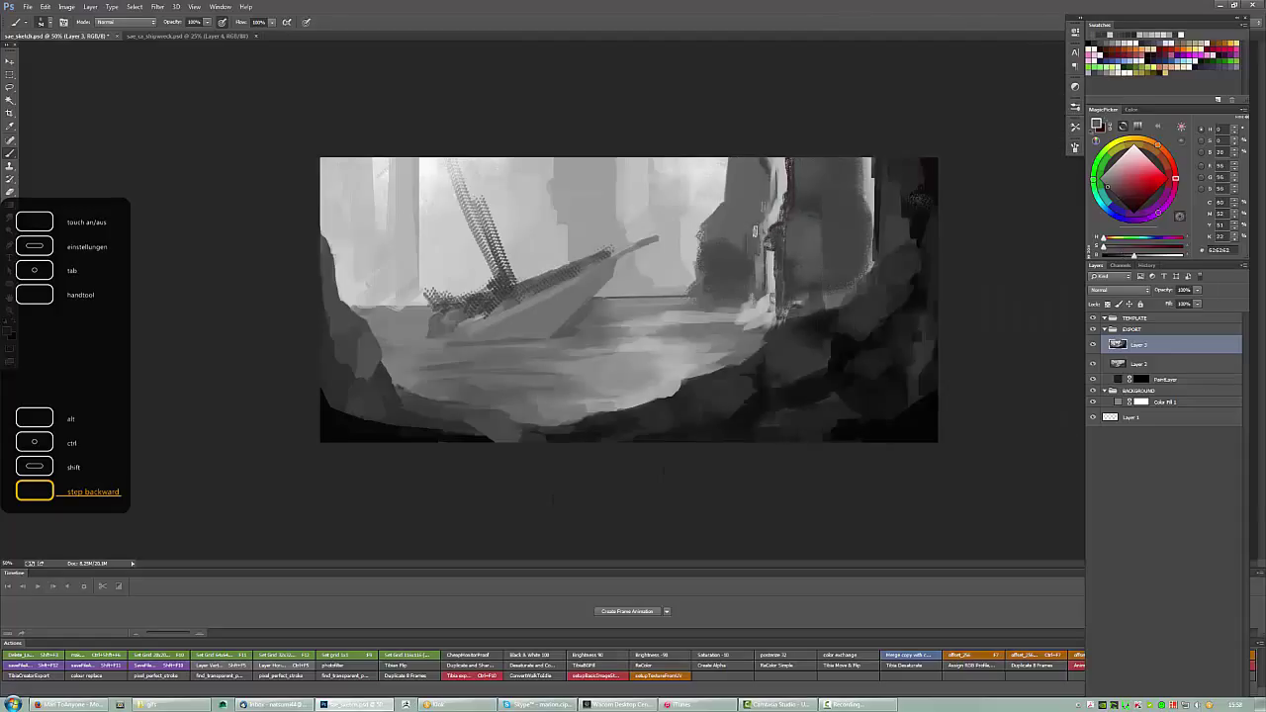
mouse_move(740, 160)
left_mouse_down()
mouse_move(708, 233)
mouse_move(740, 162)
mouse_move(730, 198)
left_mouse_up()
left_click(1075, 146)
left_click(716, 222)
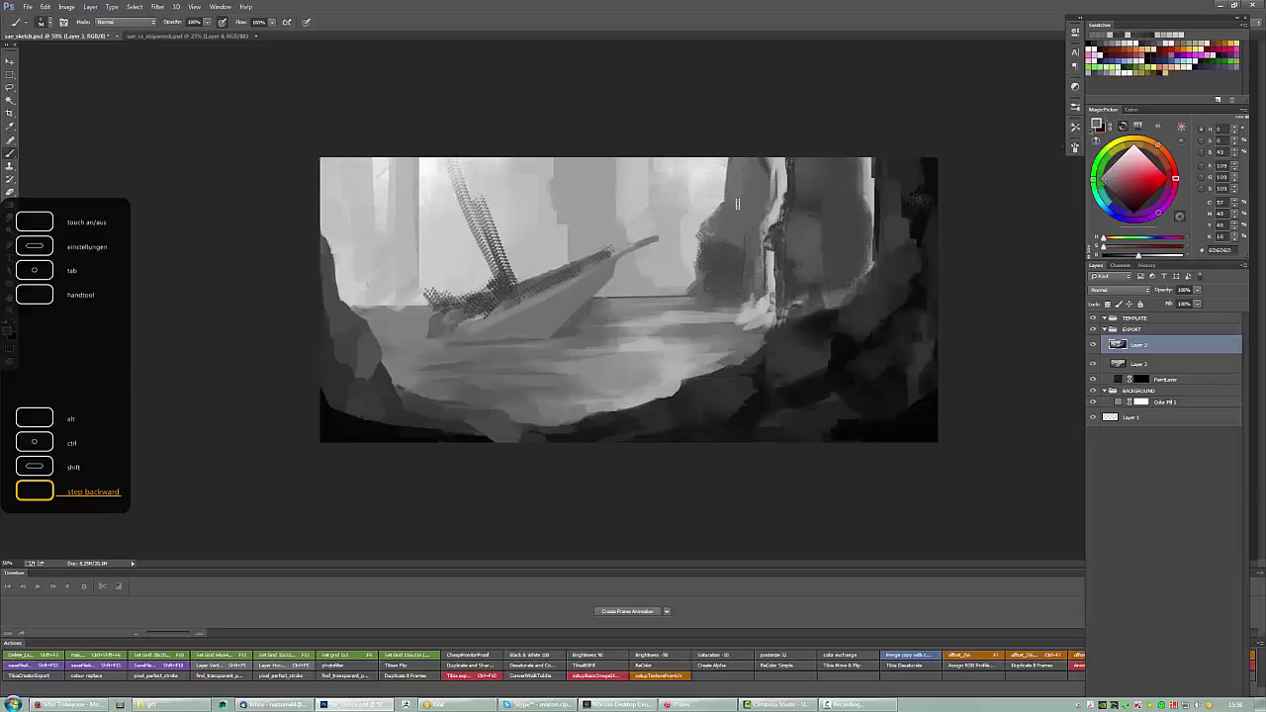
mouse_move(815, 238)
left_mouse_down()
mouse_move(810, 161)
mouse_move(786, 259)
left_mouse_up()
mouse_move(783, 158)
left_mouse_down()
mouse_move(784, 224)
mouse_move(753, 330)
left_mouse_up()
left_click(758, 297, "alt")
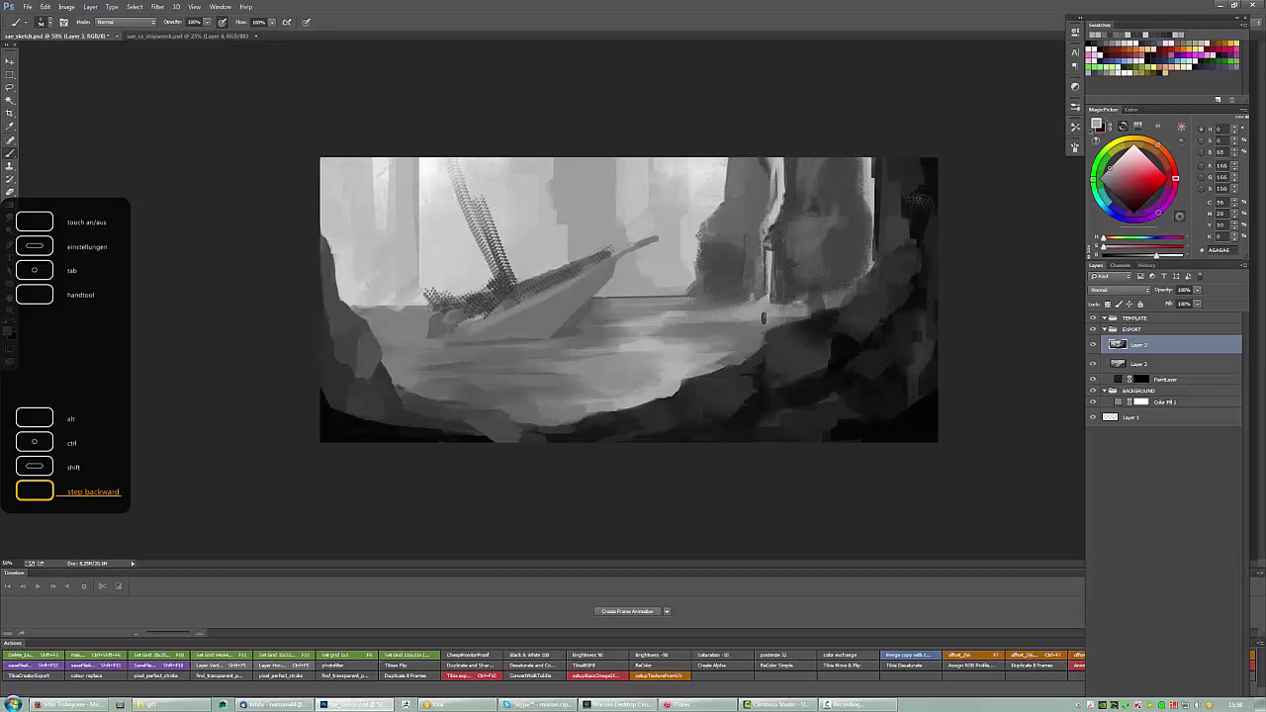
Paint soft light mist where the waterfall meets the water using a cloudy texture brush.
key("F5")
right_click(678, 253)
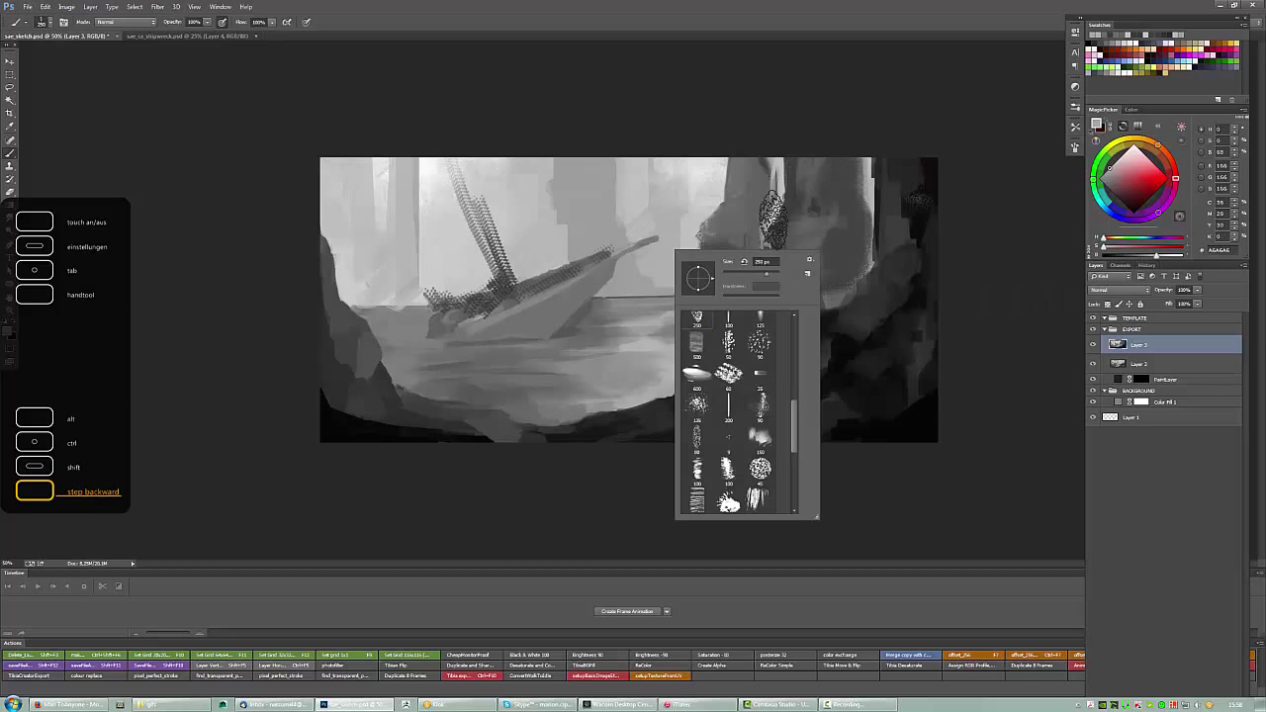
scroll(798, 464, "down", 3)
double_click(727, 333)
left_click_drag(761, 311, 701, 395)
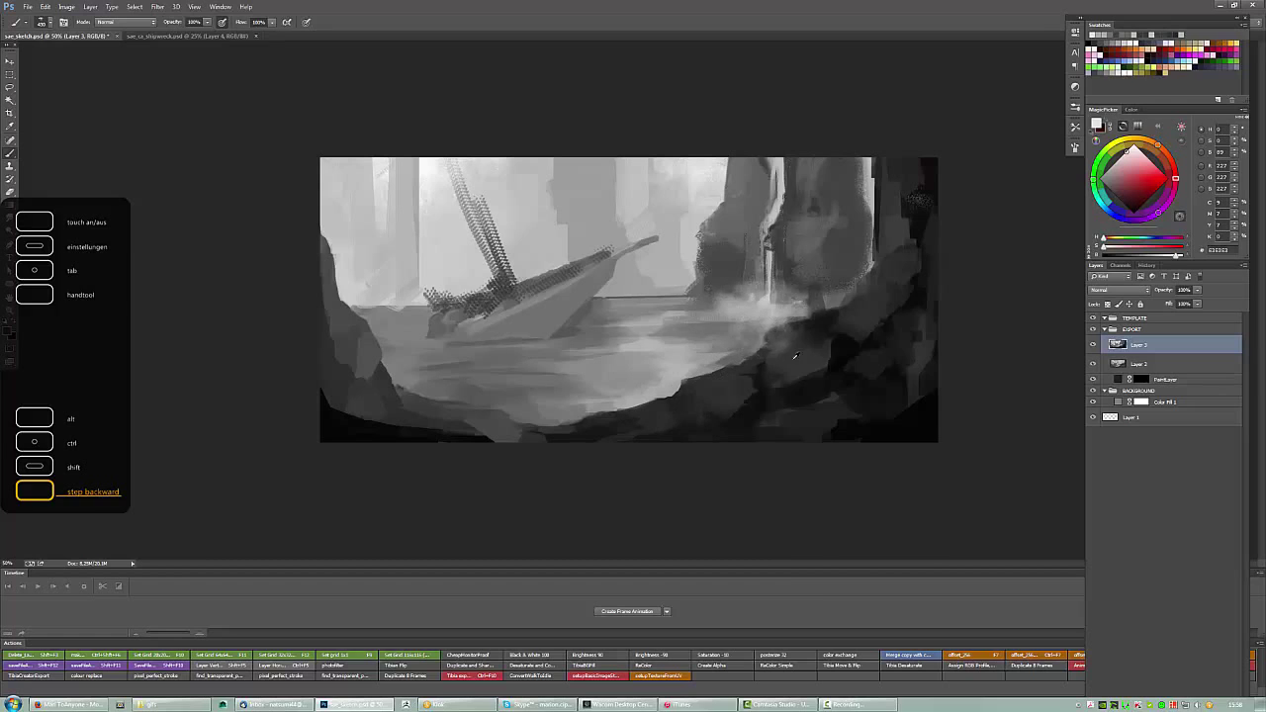
Add thin light foam along the hull's waterline with a smaller brush, toning it with grays sampled from the water.
right_click(789, 323)
left_click(768, 345)
mouse_move(769, 345)
left_mouse_down()
mouse_move(686, 357)
mouse_move(648, 315)
left_mouse_up()
left_click(763, 337, "alt")
left_click(685, 357, "alt")
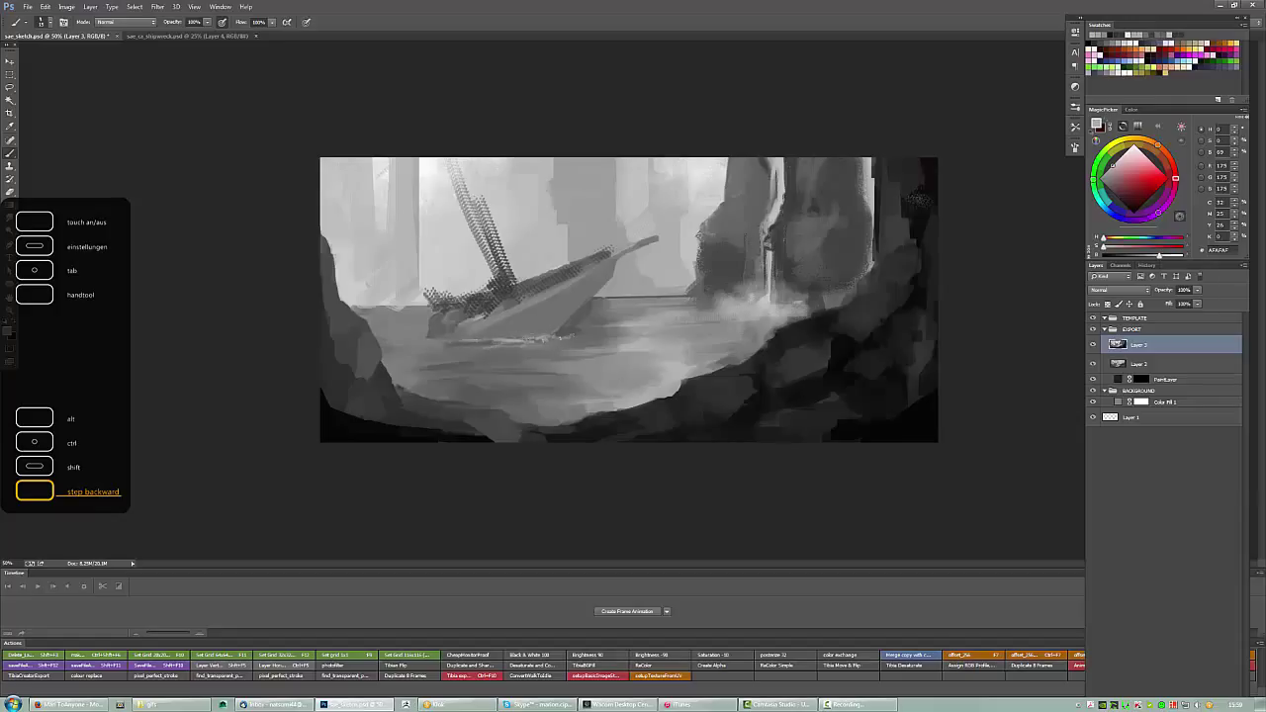
left_click(568, 337, "alt")
left_click_drag(548, 340, 505, 341)
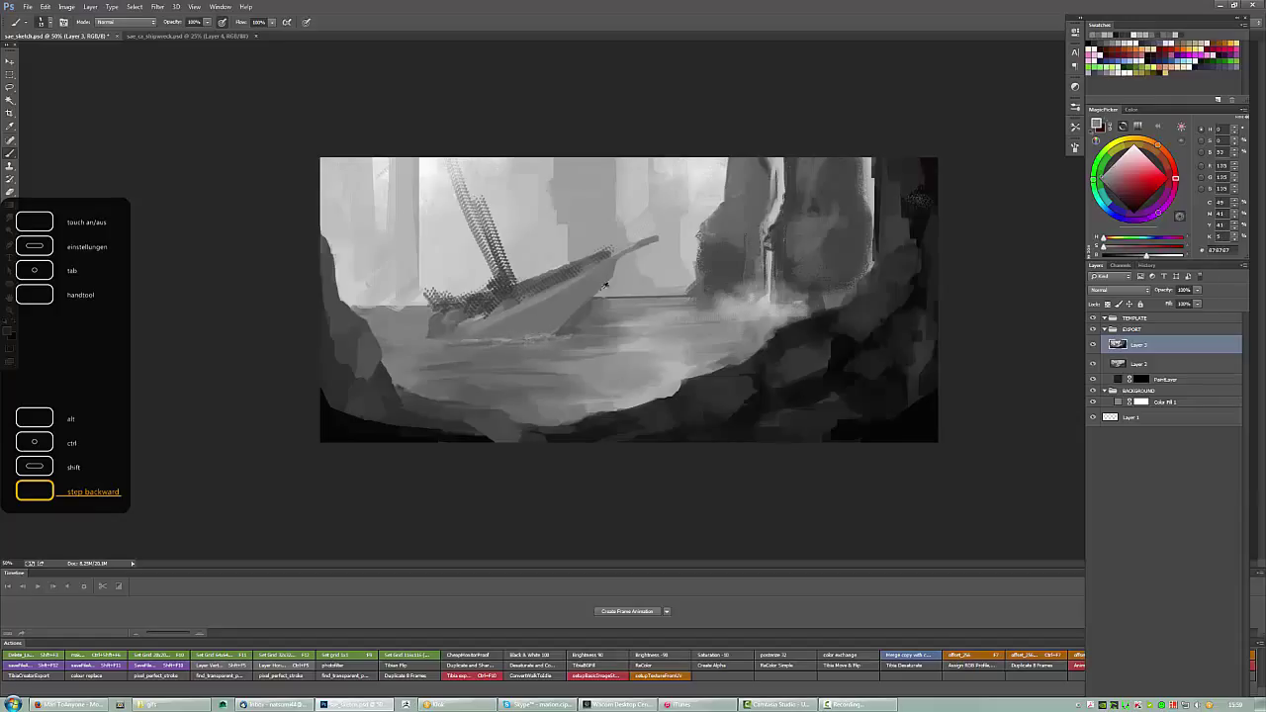
Repaint the hatched mast as a solid dark diagonal and undo the trial yard lines crossing it.
left_click(501, 269, "alt")
left_click_drag(504, 272, 445, 163)
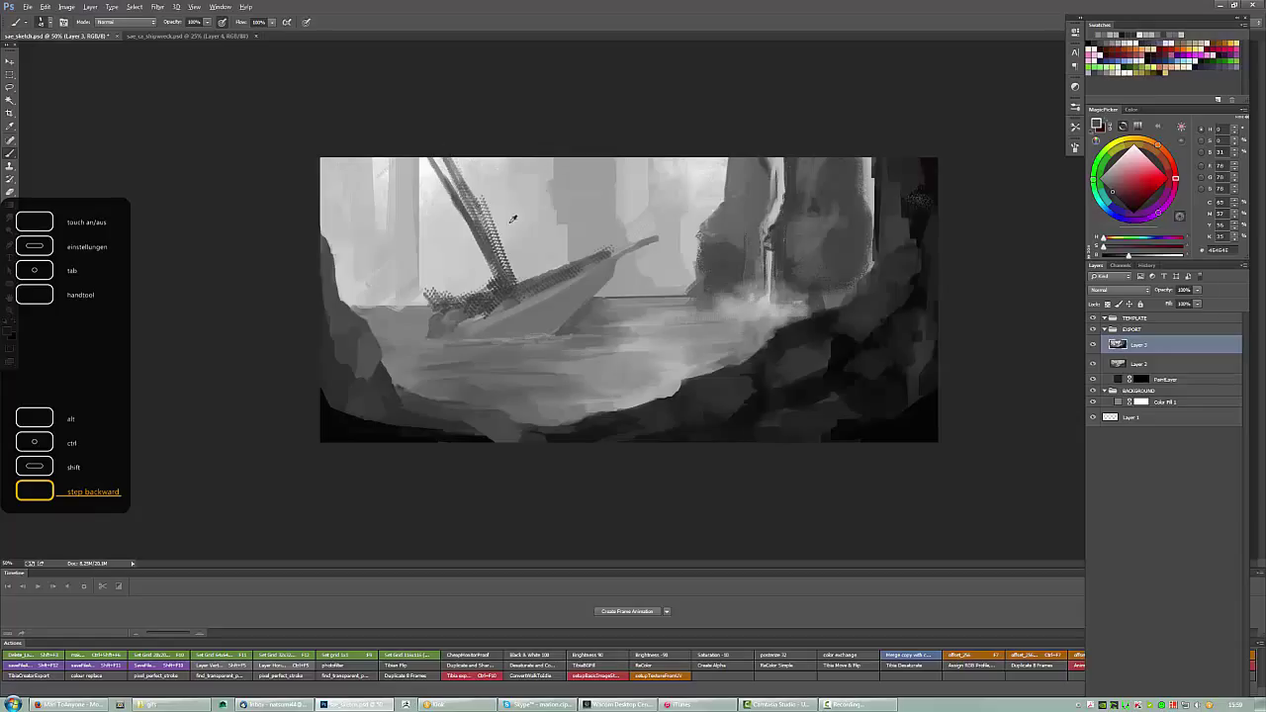
key("ctrl+alt+z")
key("ctrl+alt+z")
right_click(501, 258)
left_click_drag(554, 160, 408, 232)
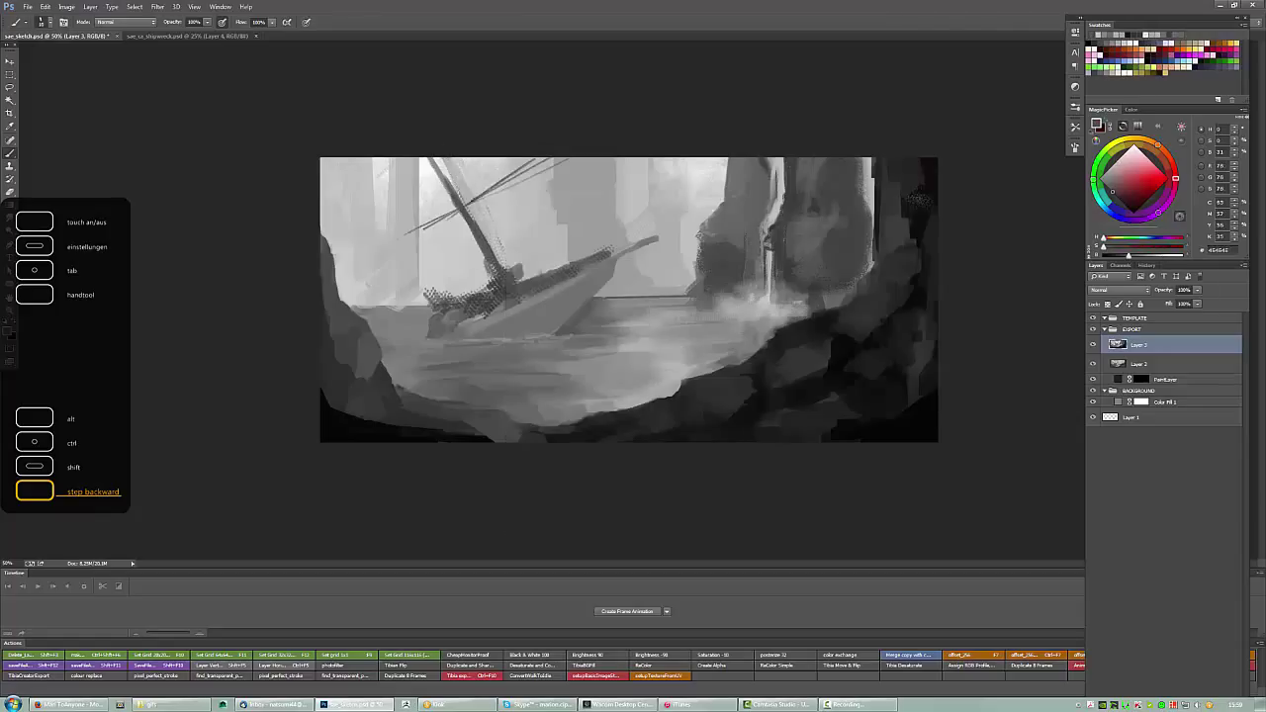
key("ctrl+alt+z")
Create a new layer and draw a thin yard and a rigging line at the mast.
key("ctrl+shift+alt+n")
left_click_drag(504, 158, 420, 208)
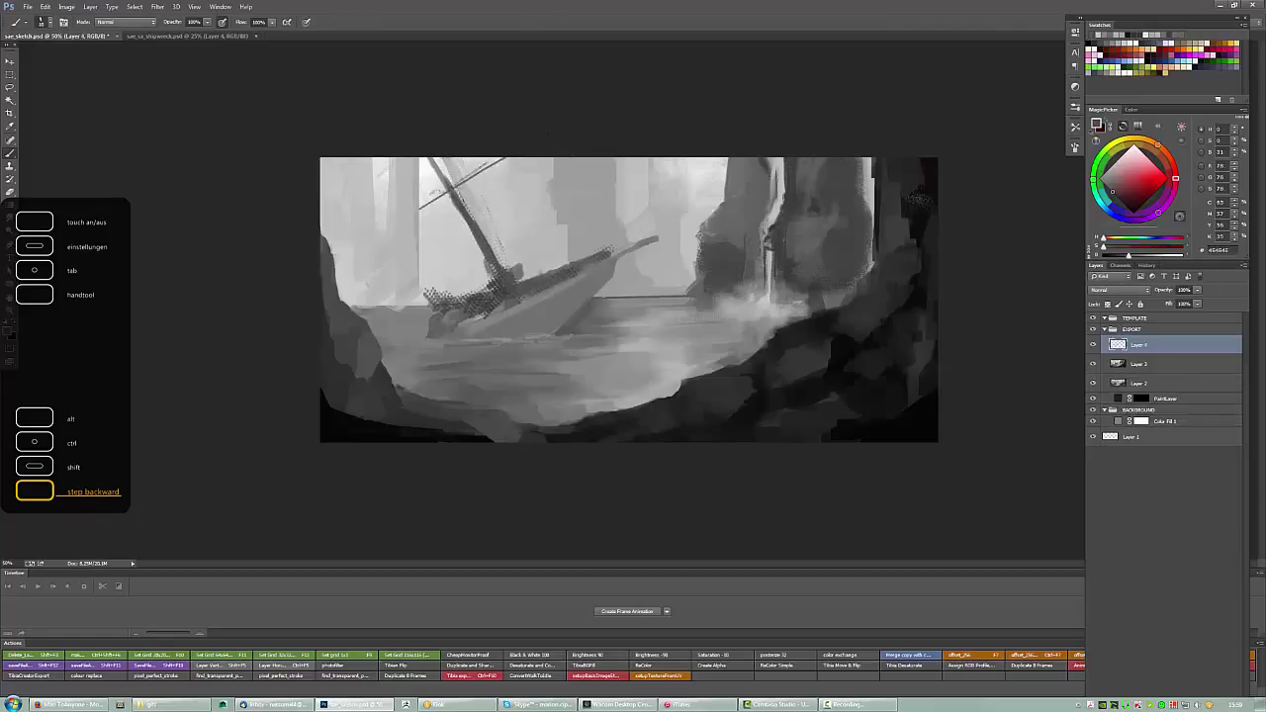
left_click_drag(424, 158, 487, 284)
Try blocking in a broader ship hull with mid-gray strokes below the mast and toward the stern.
left_click(550, 305, "alt")
right_click(550, 304)
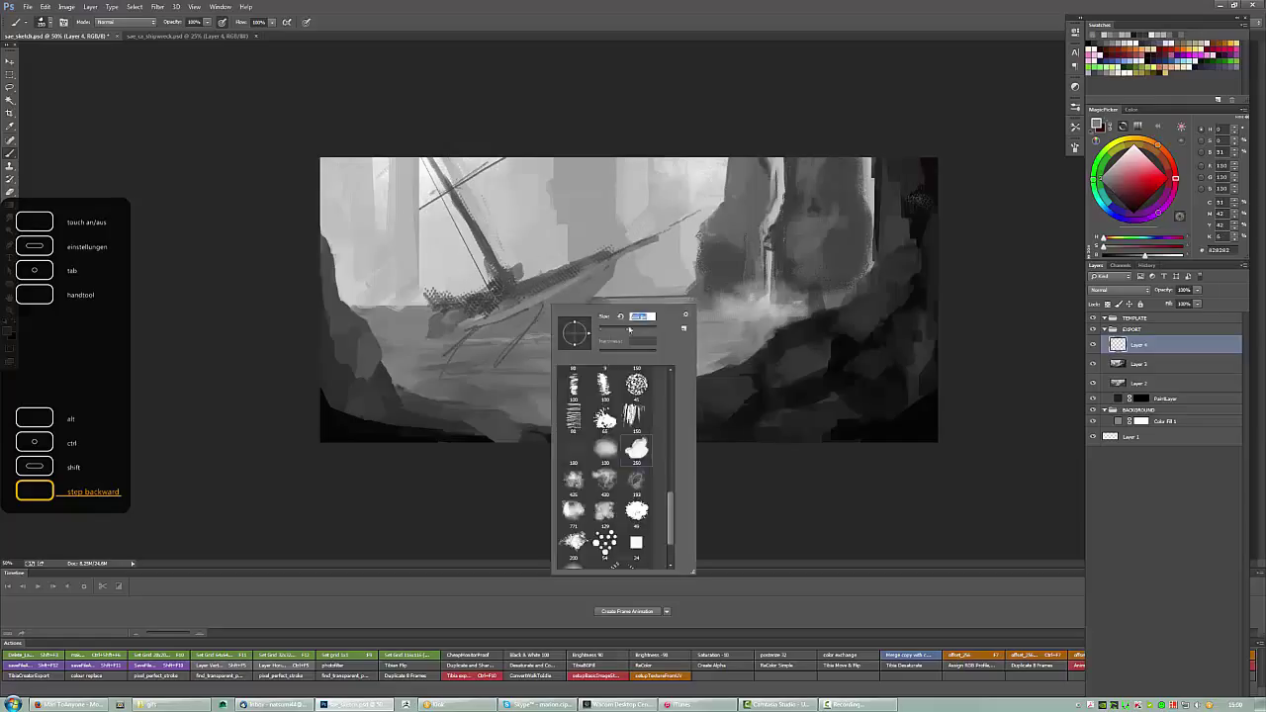
key("Escape")
left_click_drag(494, 297, 550, 275)
mouse_move(453, 314)
left_mouse_down()
mouse_move(515, 273)
mouse_move(564, 282)
left_mouse_up()
left_click(525, 297, "alt")
mouse_move(488, 299)
left_mouse_down()
mouse_move(572, 281)
mouse_move(409, 337)
left_mouse_up()
Try reshaping the deck and stern into one larger dark mass using grays sampled from the ship.
right_click(564, 292)
scroll(614, 455, "down", 2)
key("Escape")
right_click(546, 283)
key("Escape")
left_click(504, 287, "alt")
left_click(457, 303, "alt")
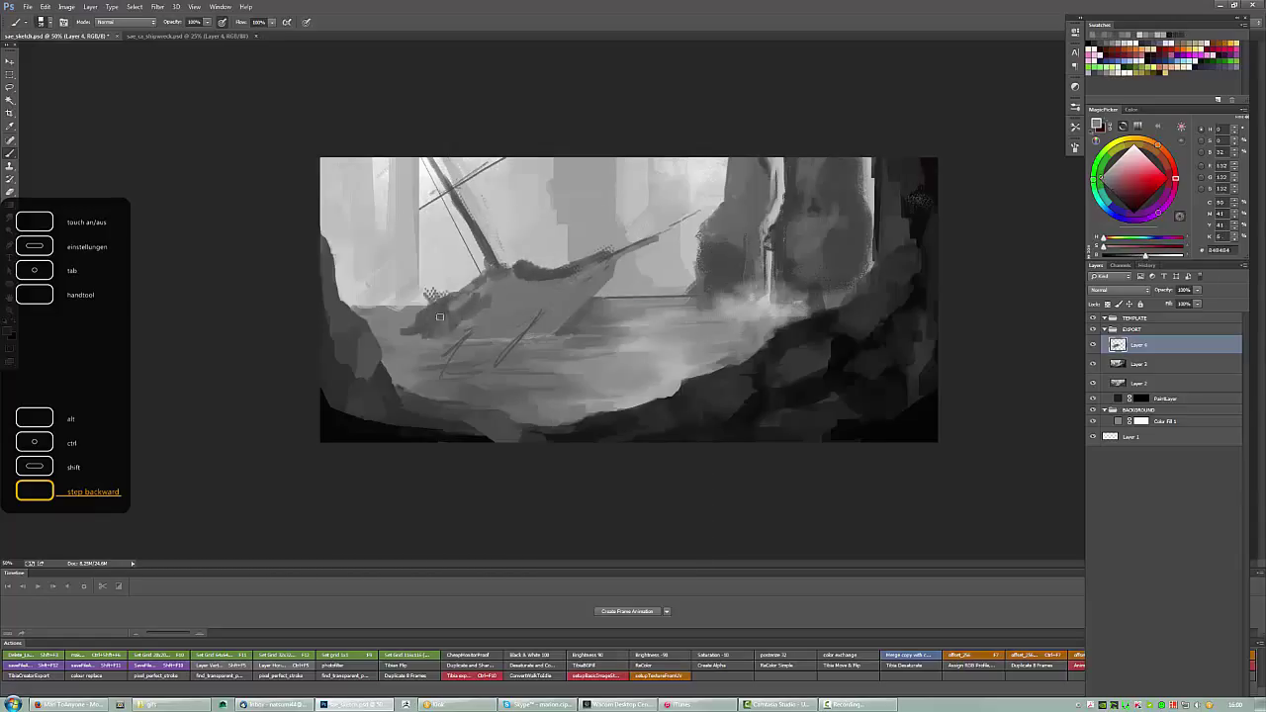
left_click_drag(506, 269, 446, 316)
left_click_drag(507, 279, 427, 330)
left_click(526, 280, "alt")
left_click(525, 280, "alt")
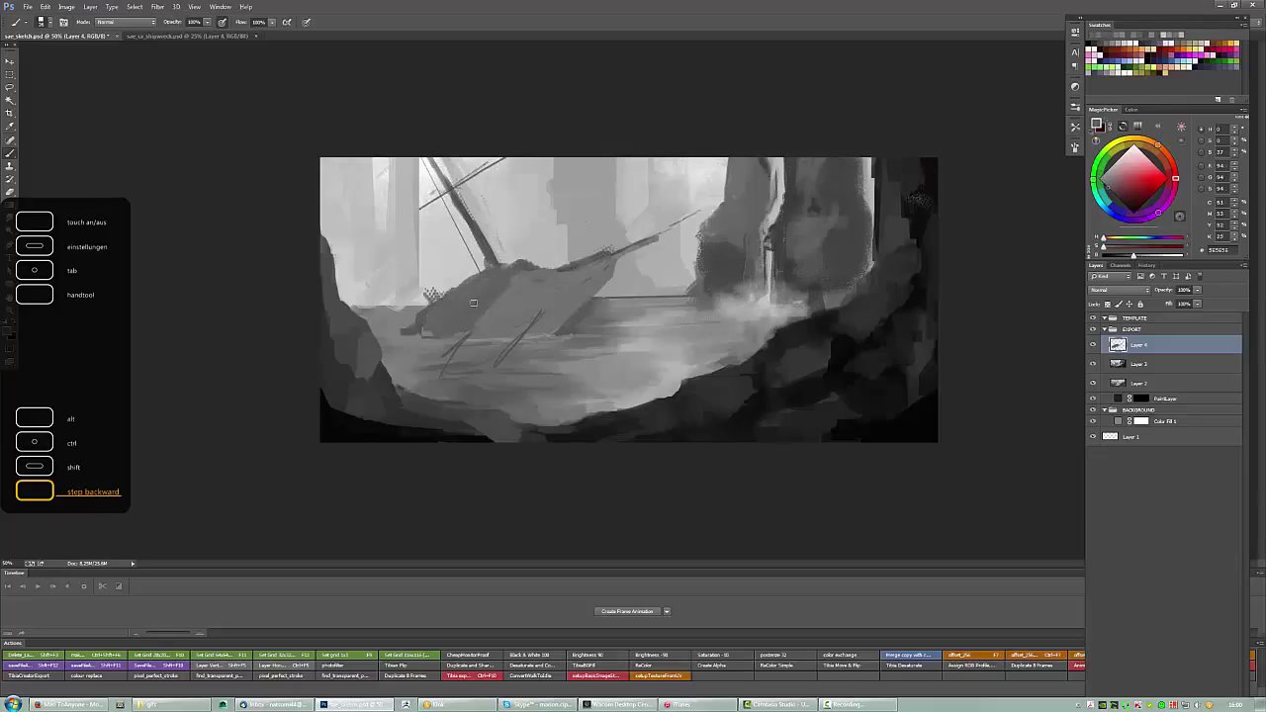
mouse_move(506, 277)
left_mouse_down()
mouse_move(418, 317)
mouse_move(440, 297)
mouse_move(445, 346)
left_mouse_up()
Try a lighter gray plane on the hull's side with pale blocky patches along the waterline.
left_click(406, 338, "alt")
left_click(458, 285, "alt")
left_click(616, 227, "alt")
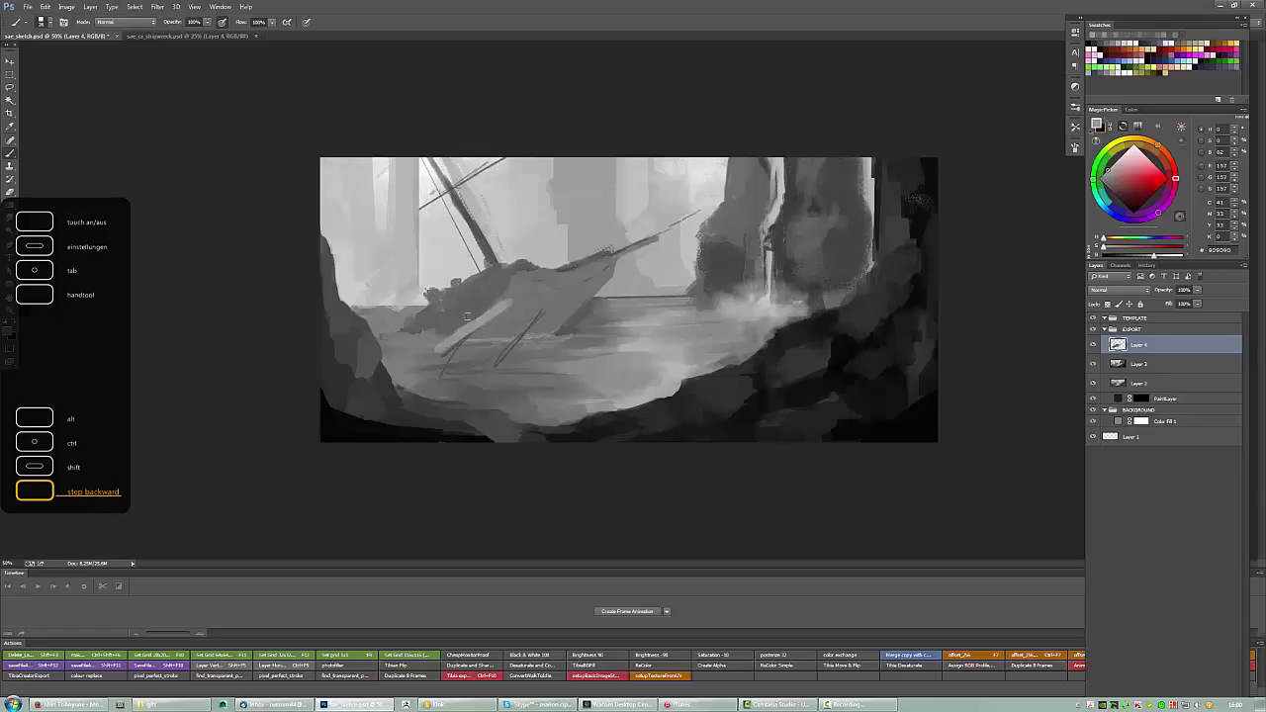
mouse_move(525, 302)
left_mouse_down()
mouse_move(465, 342)
mouse_move(484, 352)
mouse_move(470, 360)
mouse_move(516, 356)
left_mouse_up()
left_click_drag(533, 341, 595, 331)
left_click(474, 302, "alt")
mouse_move(474, 302)
left_mouse_down()
mouse_move(574, 274)
mouse_move(562, 314)
mouse_move(525, 308)
left_mouse_up()
left_click(493, 347, "alt")
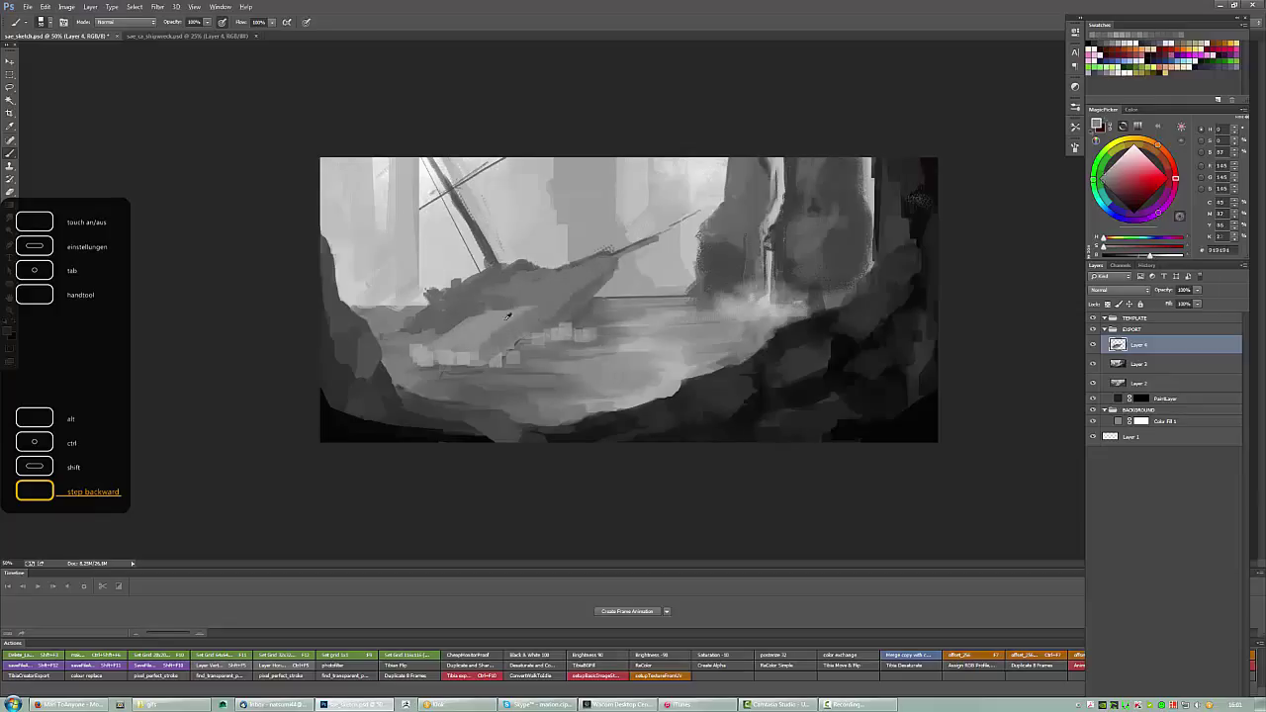
left_click_drag(465, 348, 525, 313)
Step back through the document history to before the hull was broadened.
left_click(1146, 266)
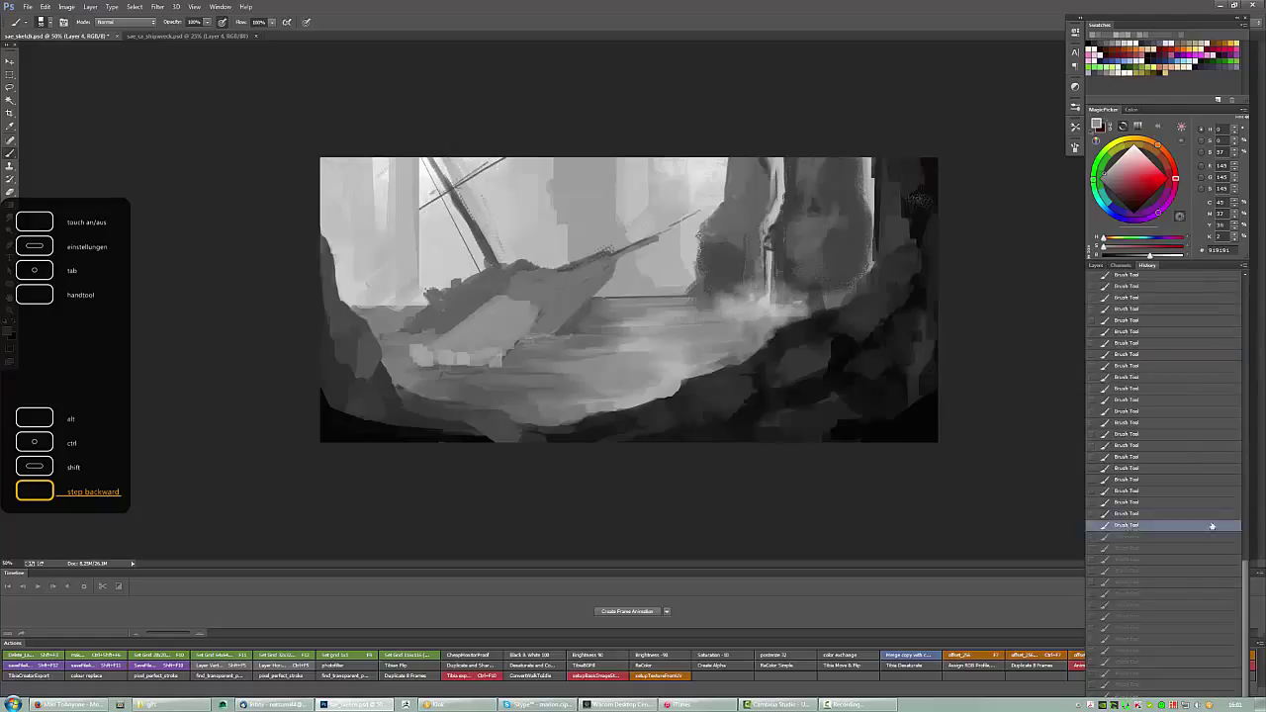
left_click_drag(1172, 290, 1174, 356)
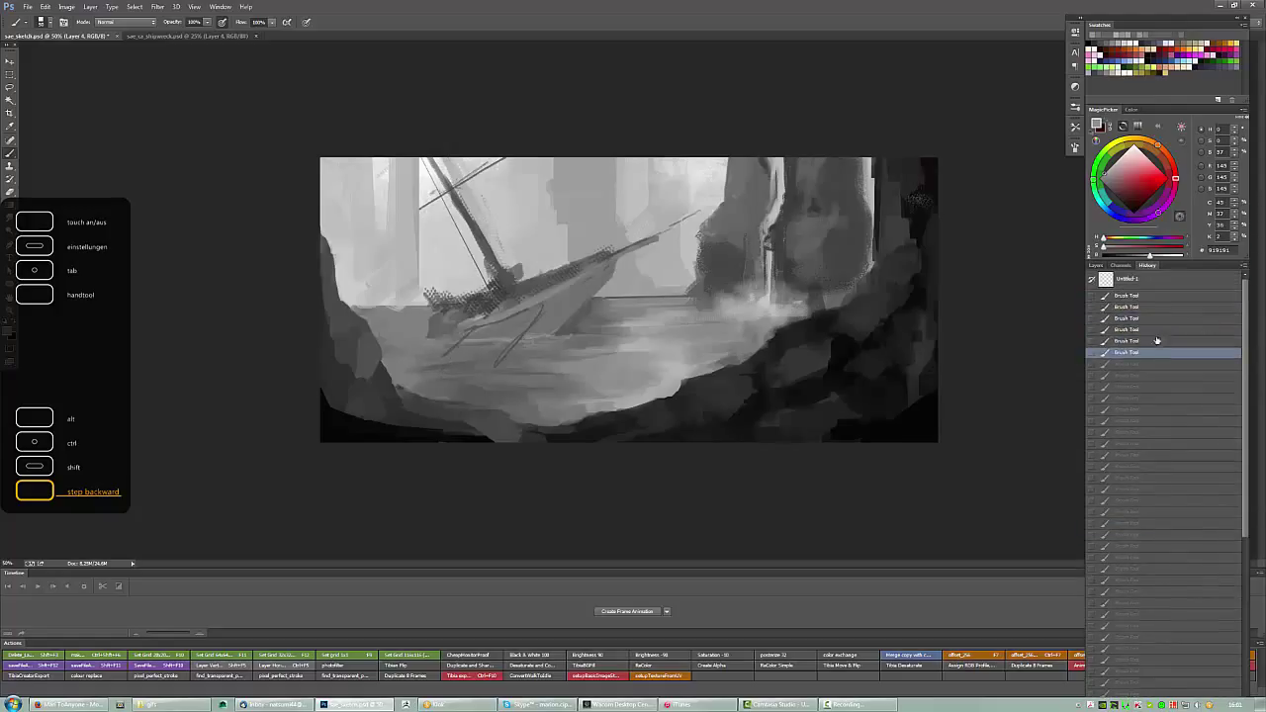
left_click(1096, 265)
Paint the hull's upper side and stern as one solid dark gray shape.
right_click(586, 272)
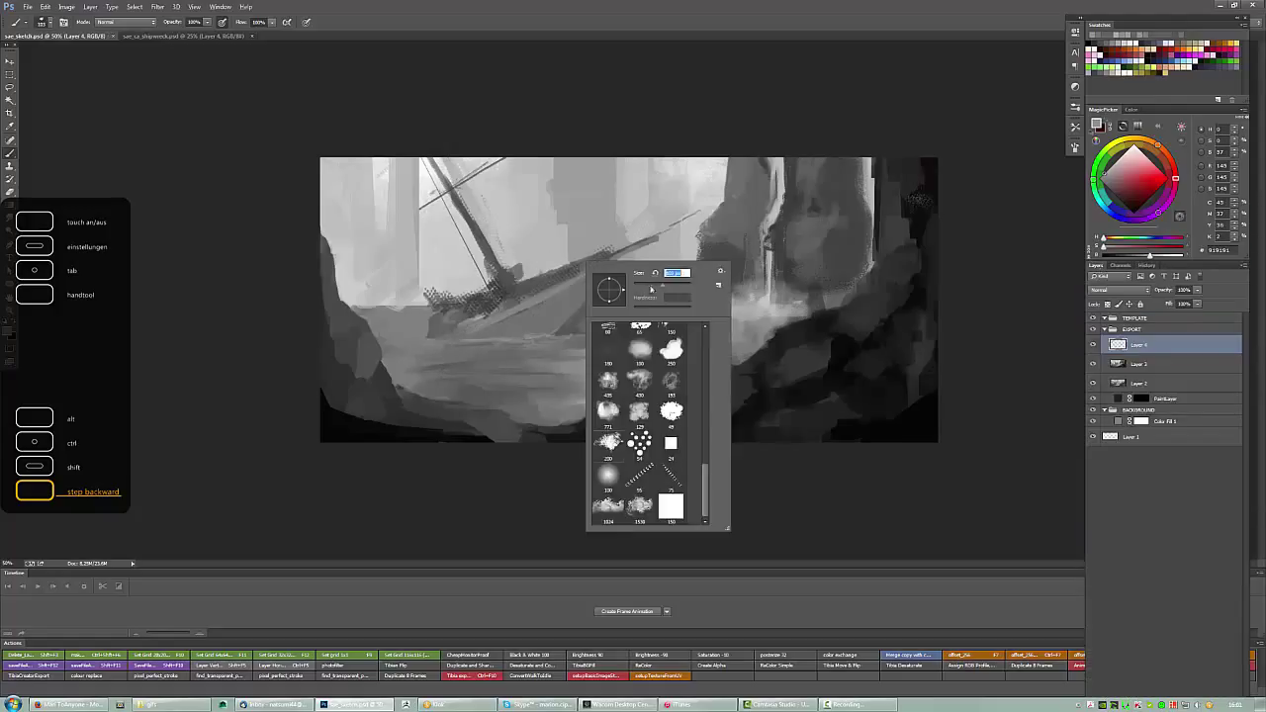
mouse_move(489, 305)
left_mouse_down()
mouse_move(446, 317)
mouse_move(524, 281)
left_mouse_up()
right_click(483, 312)
key("Escape")
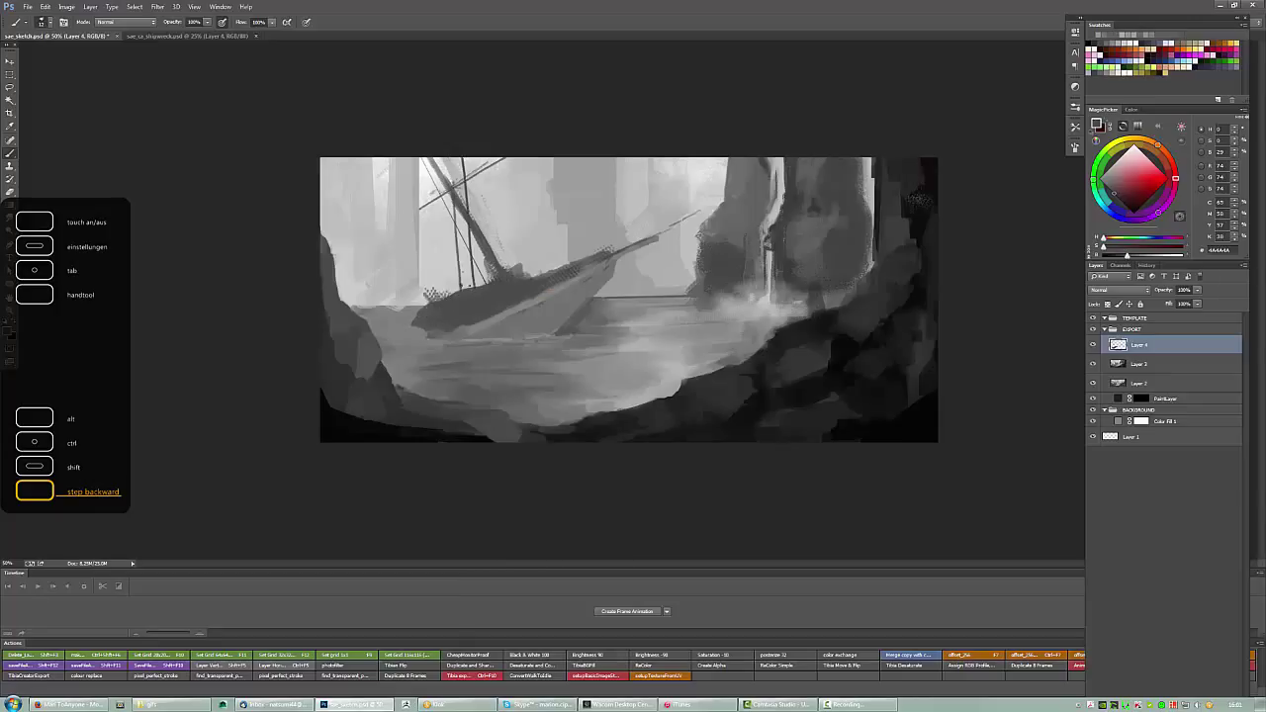
Try a mast stroke behind the ship with a narrow brush and undo it.
right_click(507, 277)
double_click(561, 337)
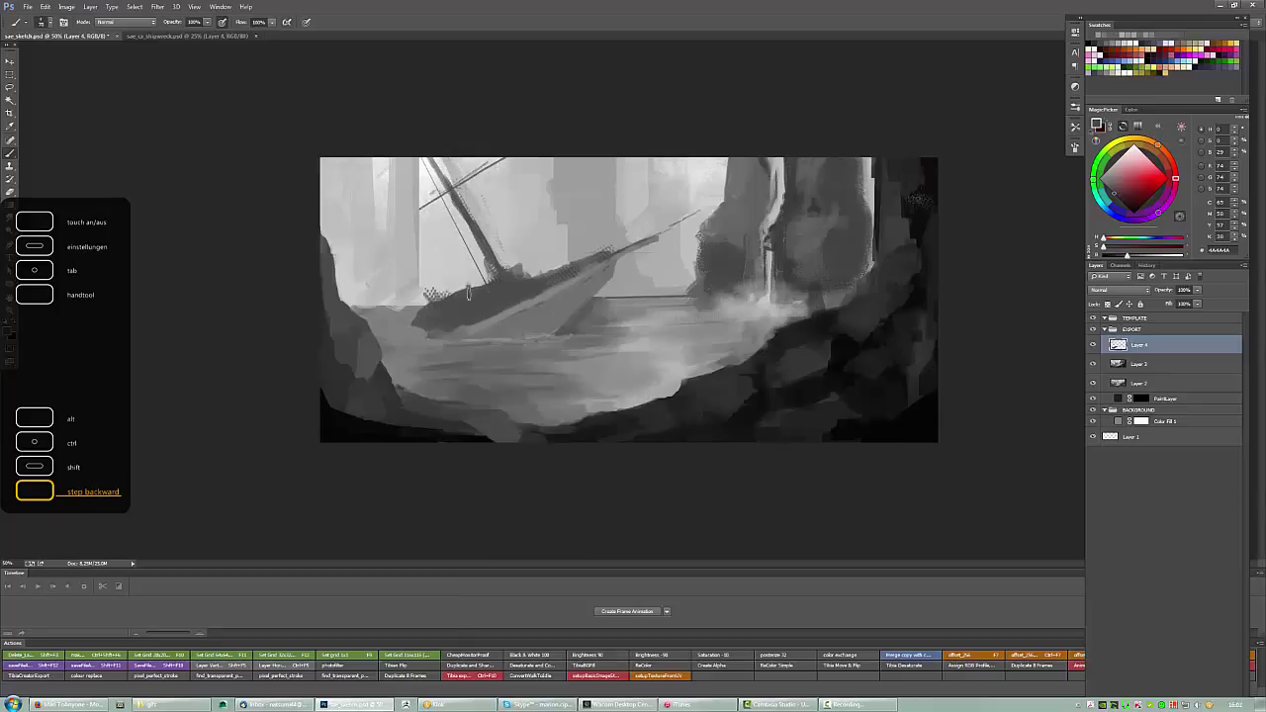
left_click_drag(358, 158, 404, 205)
key("ctrl+alt+z")
Paint a thick dark mast leaning from the stern to the canvas's upper edge with a square-tipped brush.
right_click(600, 287)
scroll(653, 416, "down", 5)
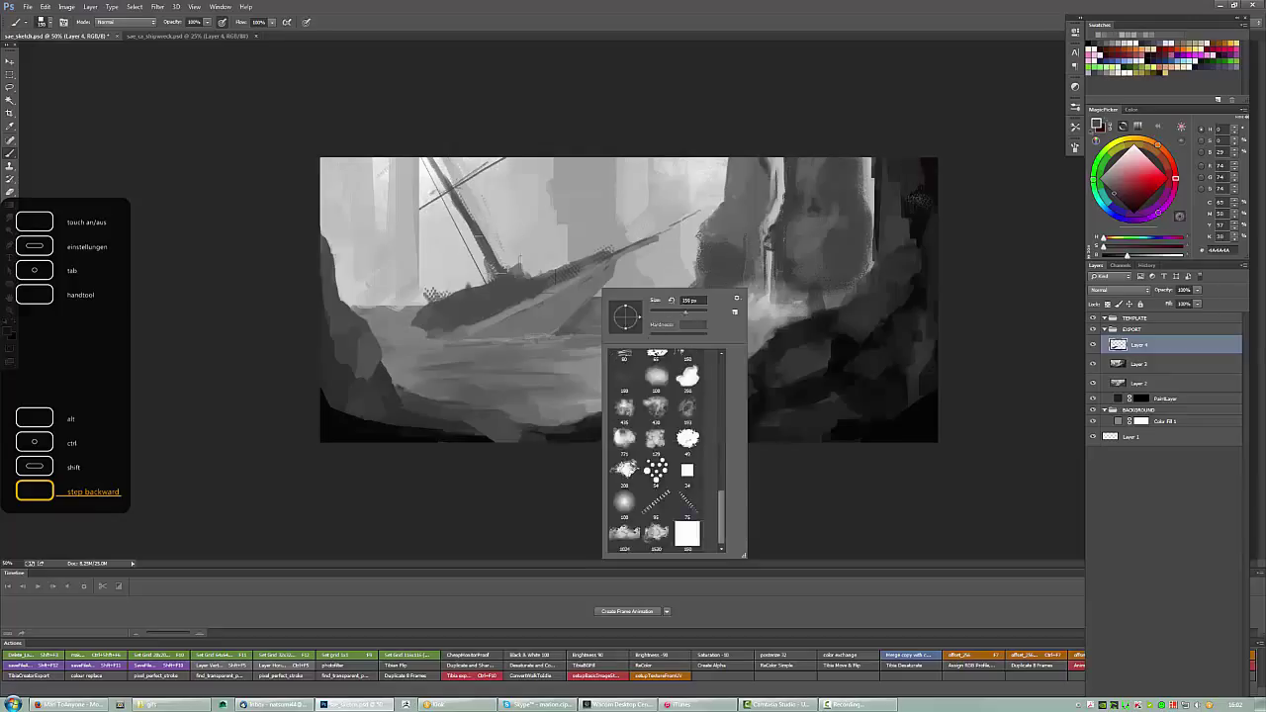
double_click(633, 465)
mouse_move(461, 288)
left_mouse_down()
mouse_move(373, 159)
mouse_move(471, 297)
left_mouse_up()
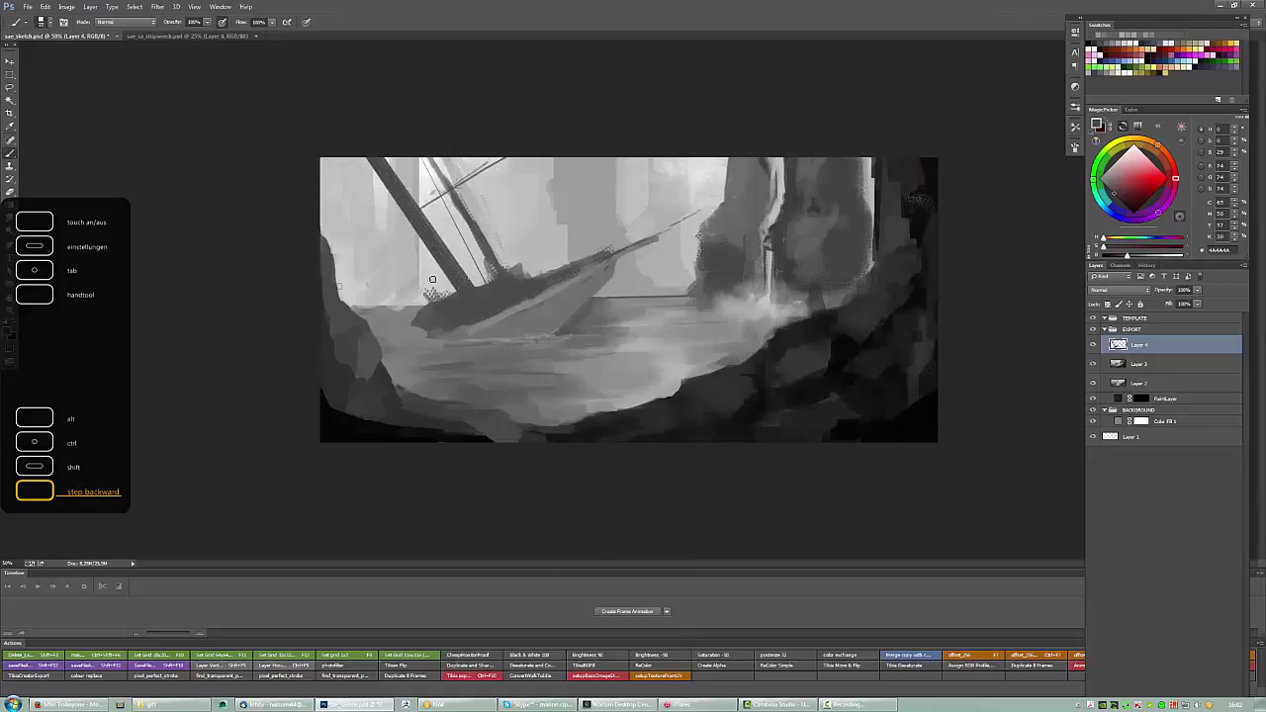
Try a long thick gray yard crossing both masts and undo it.
left_click(340, 293, "alt")
left_click_drag(547, 156, 344, 295)
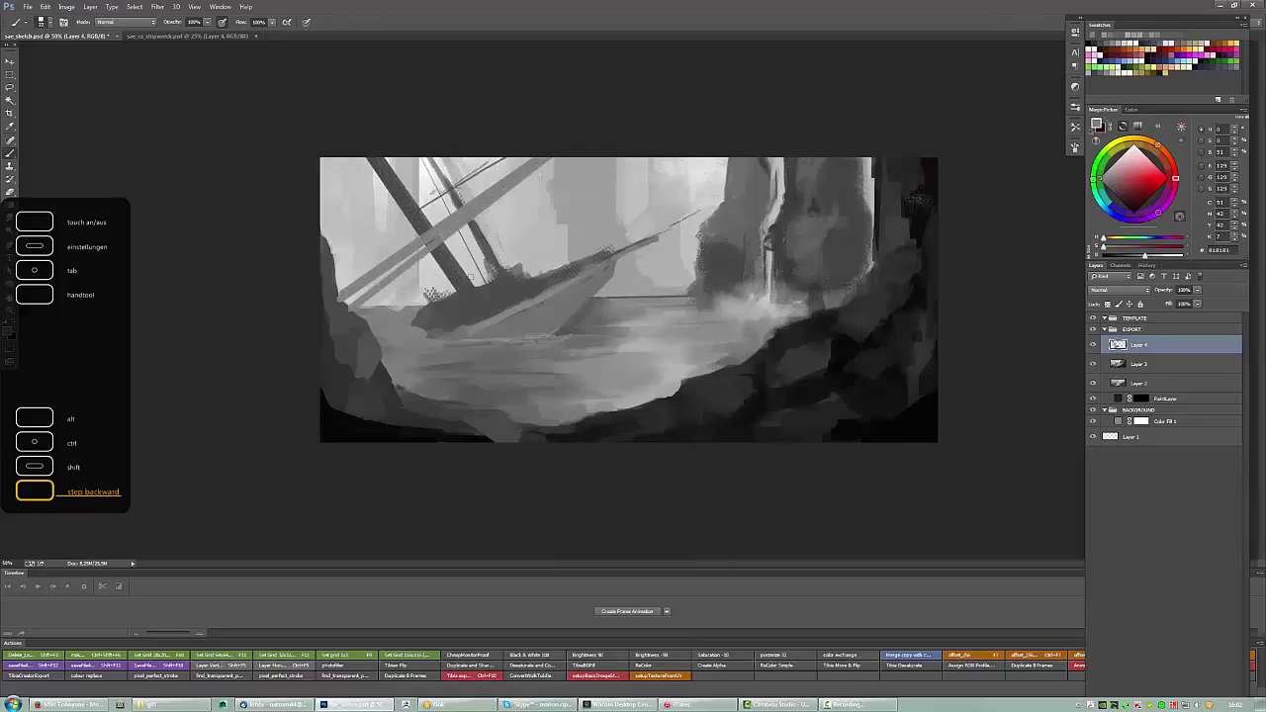
key("ctrl+alt+z")
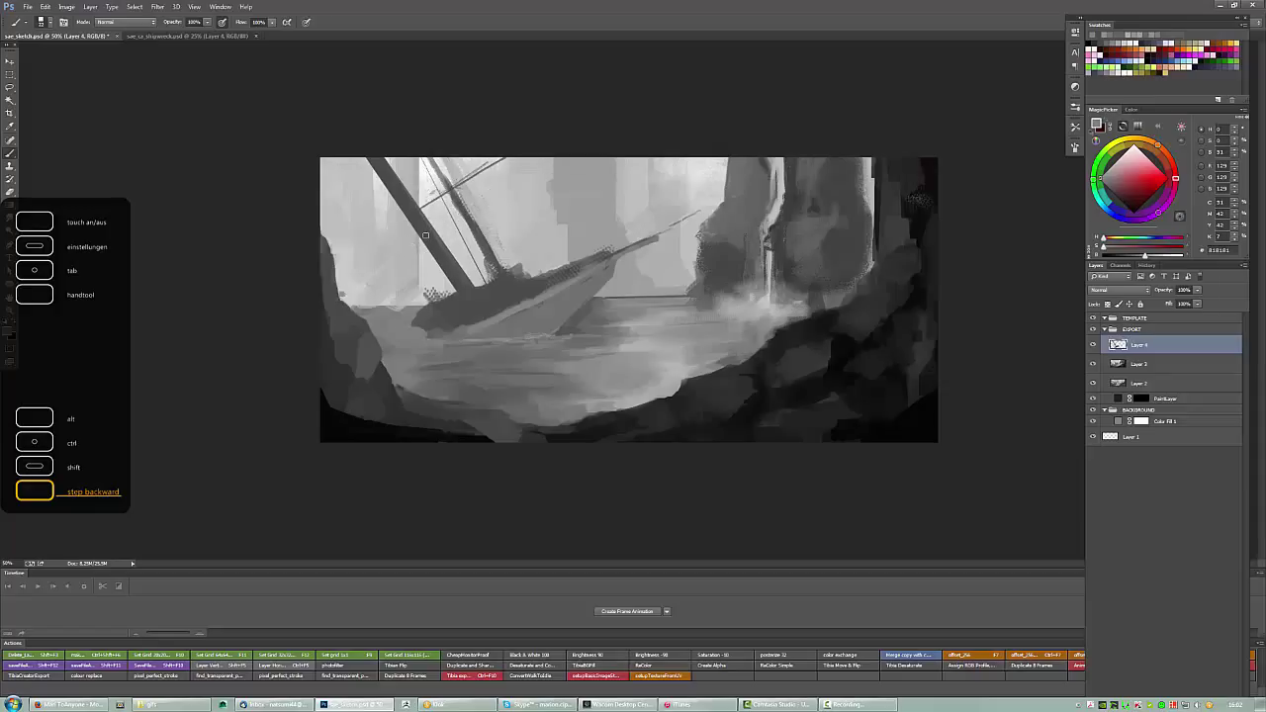
Paint a short yard across the top of the thick mast, trimming and tapering its ends with sampled sky and mast grays.
left_click_drag(372, 190, 428, 159)
left_click(378, 165, "alt")
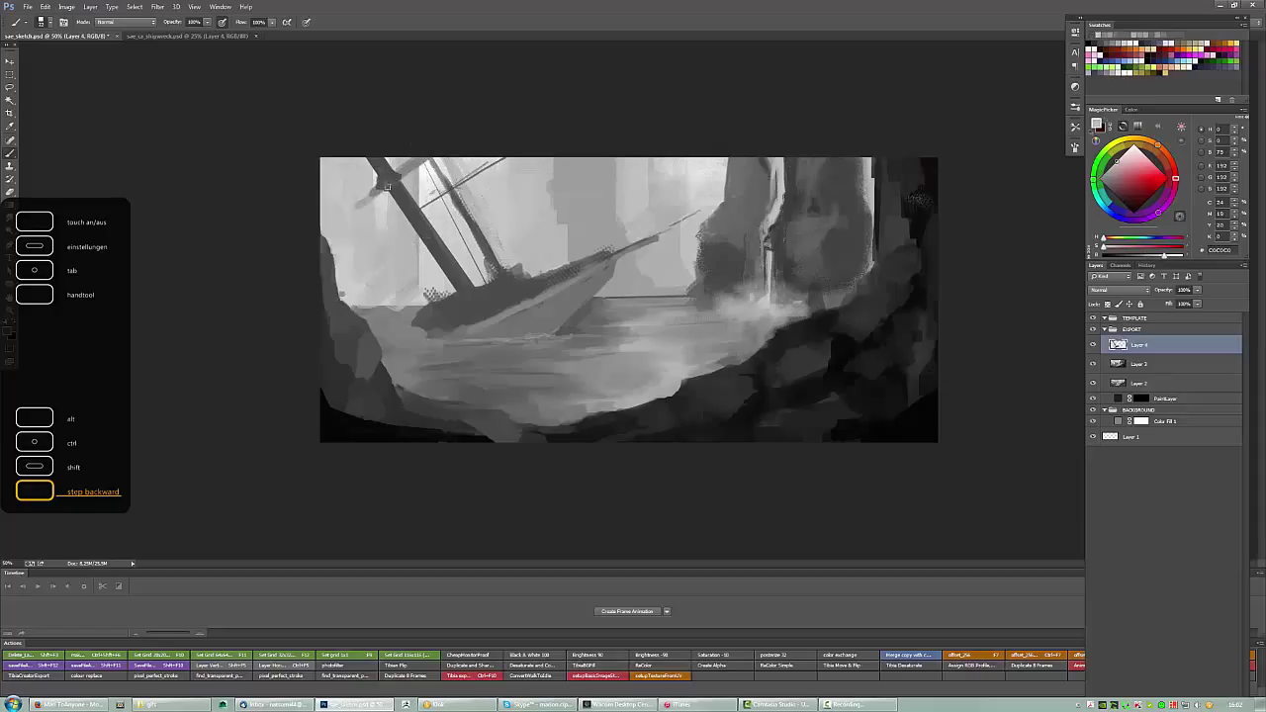
left_click(373, 195, "alt")
left_click(341, 293, "alt")
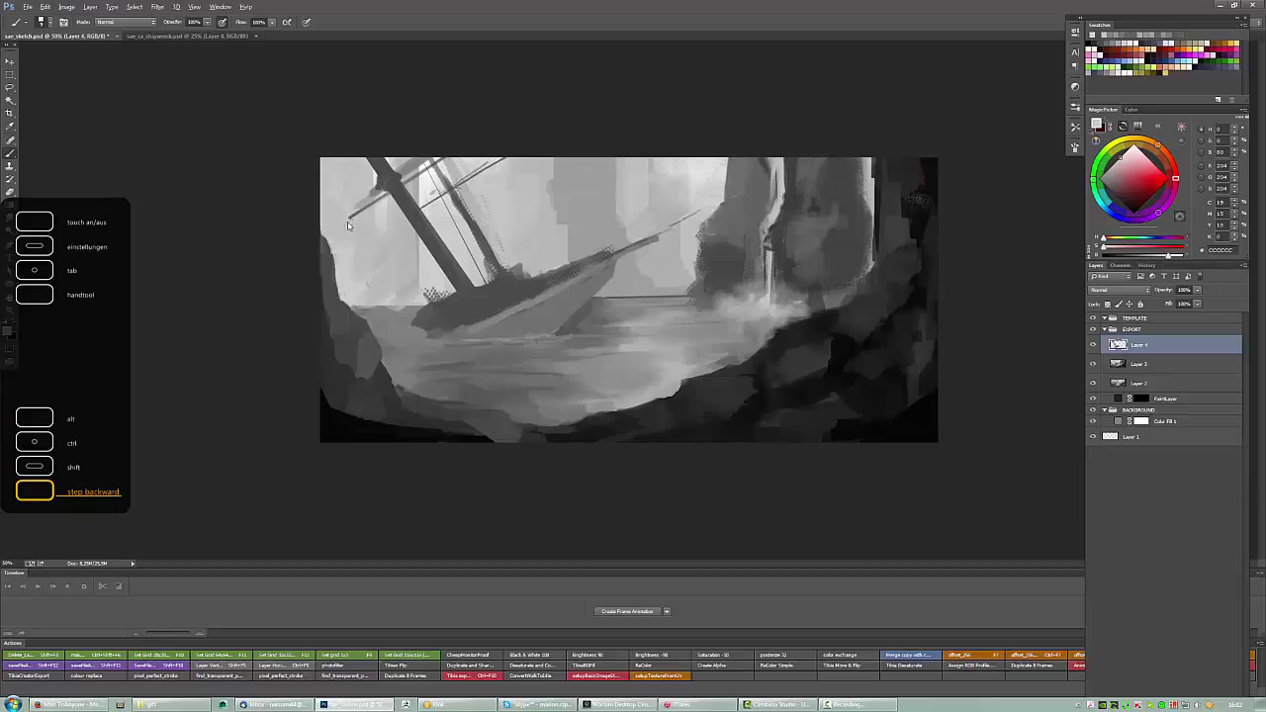
left_click(375, 194, "alt")
left_click(412, 166, "alt")
left_click(412, 167, "alt")
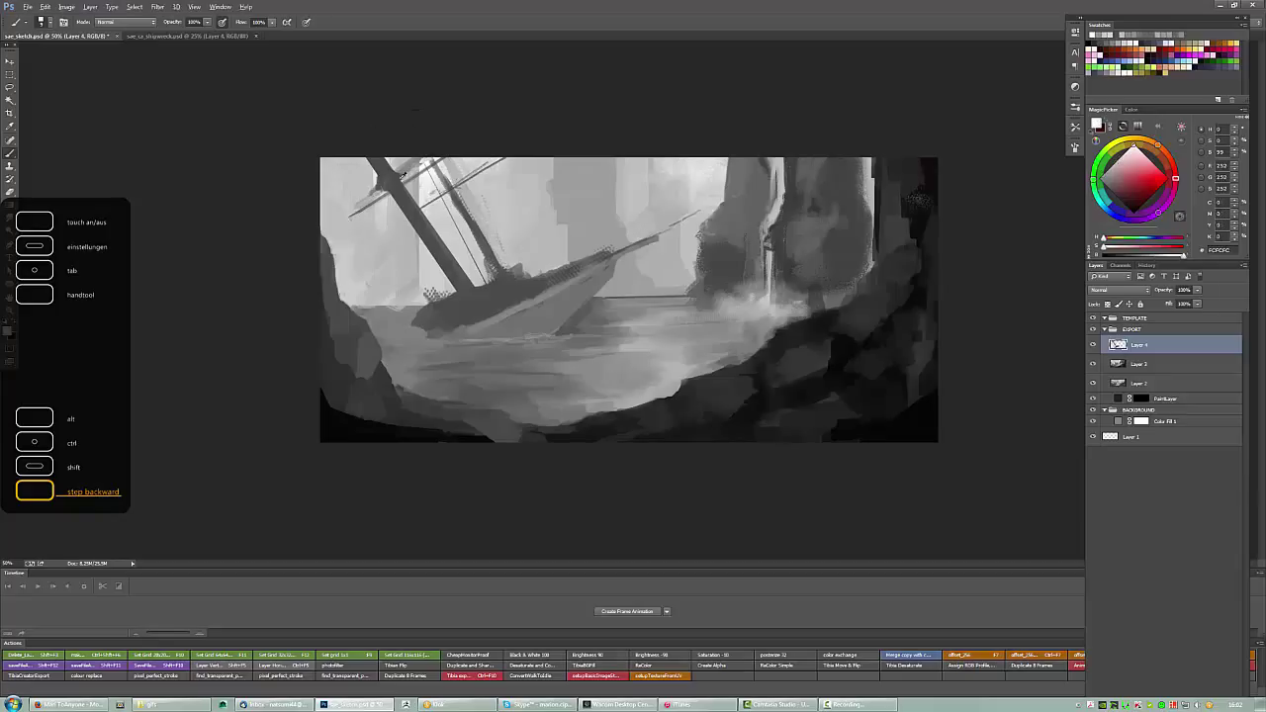
left_click(420, 158, "alt")
left_click(372, 194, "alt")
left_click(371, 197, "alt")
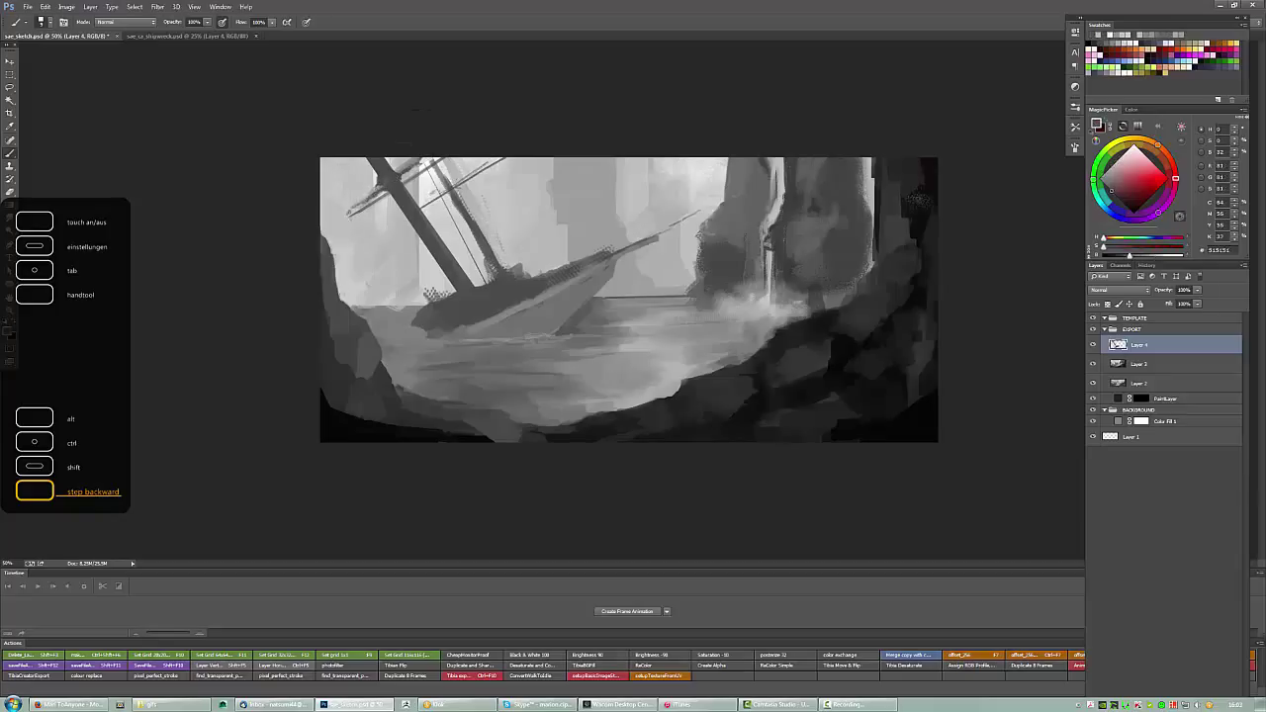
left_click(370, 202, "alt")
Build up an irregular dark gray mass around the ship's stern using sampled grays and a different brush tip.
left_click(422, 299, "alt")
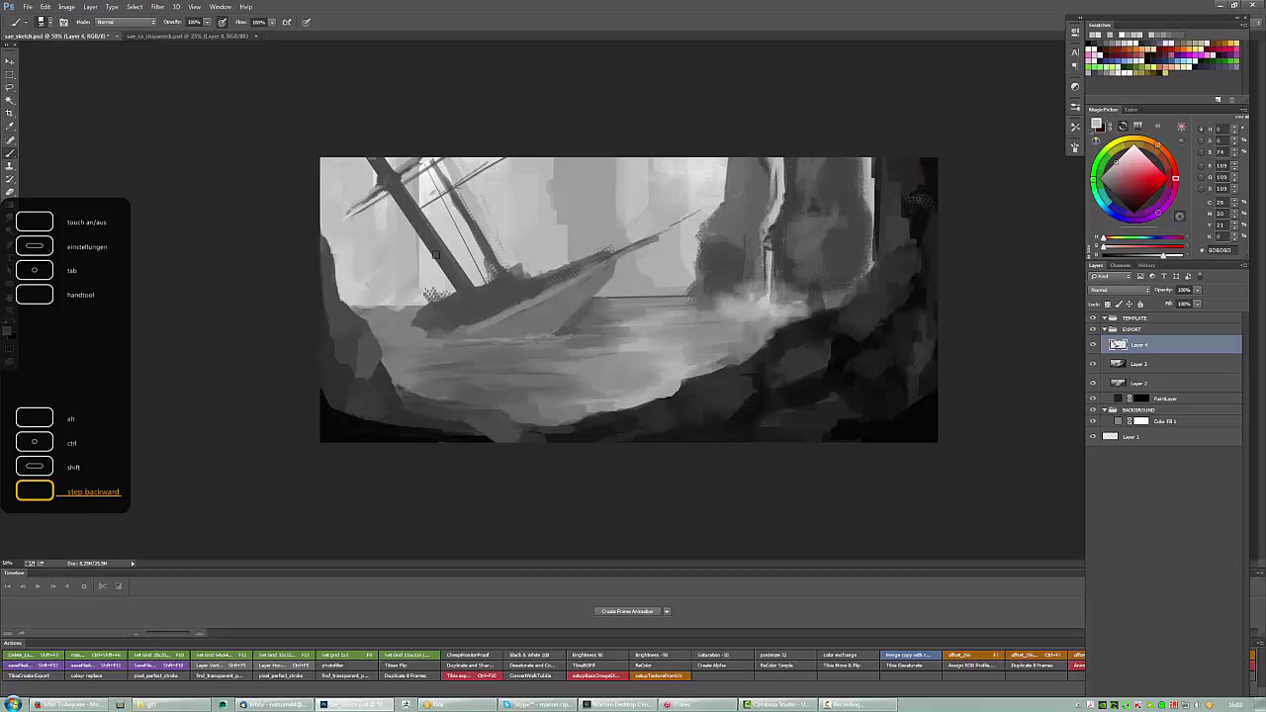
left_click(439, 297, "alt")
left_click_drag(440, 309, 403, 305)
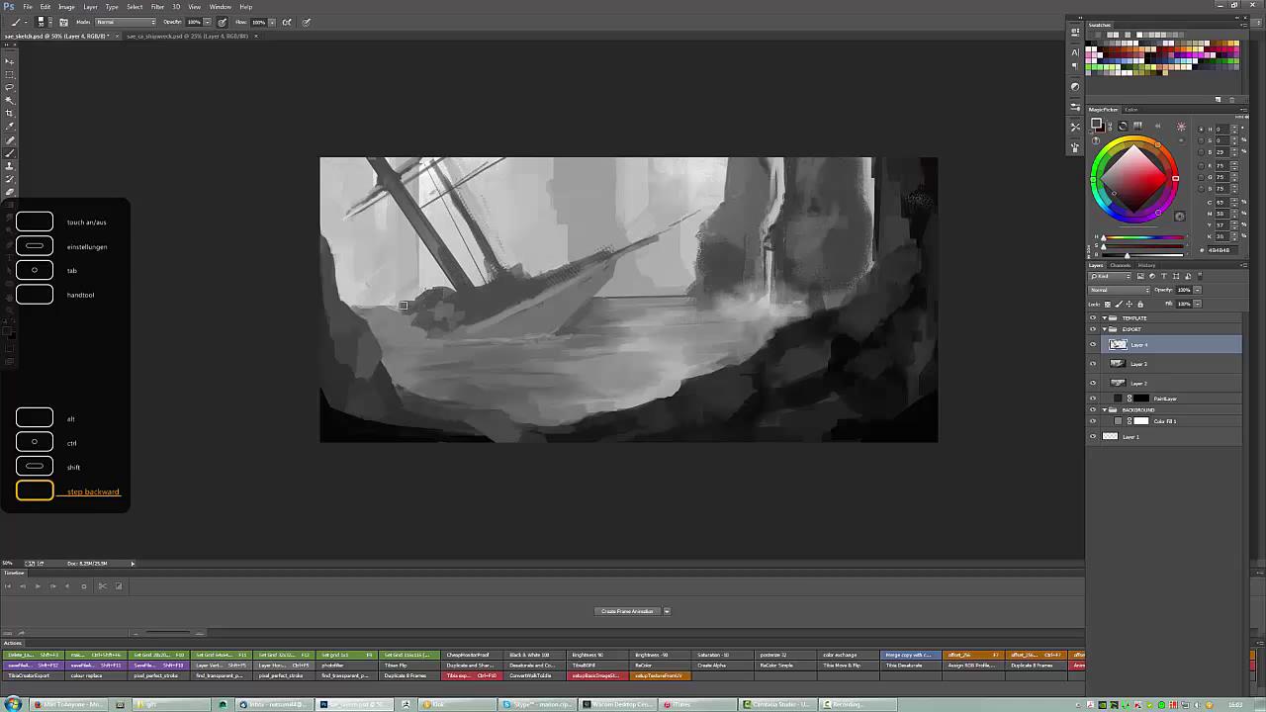
right_click(580, 275)
double_click(602, 393)
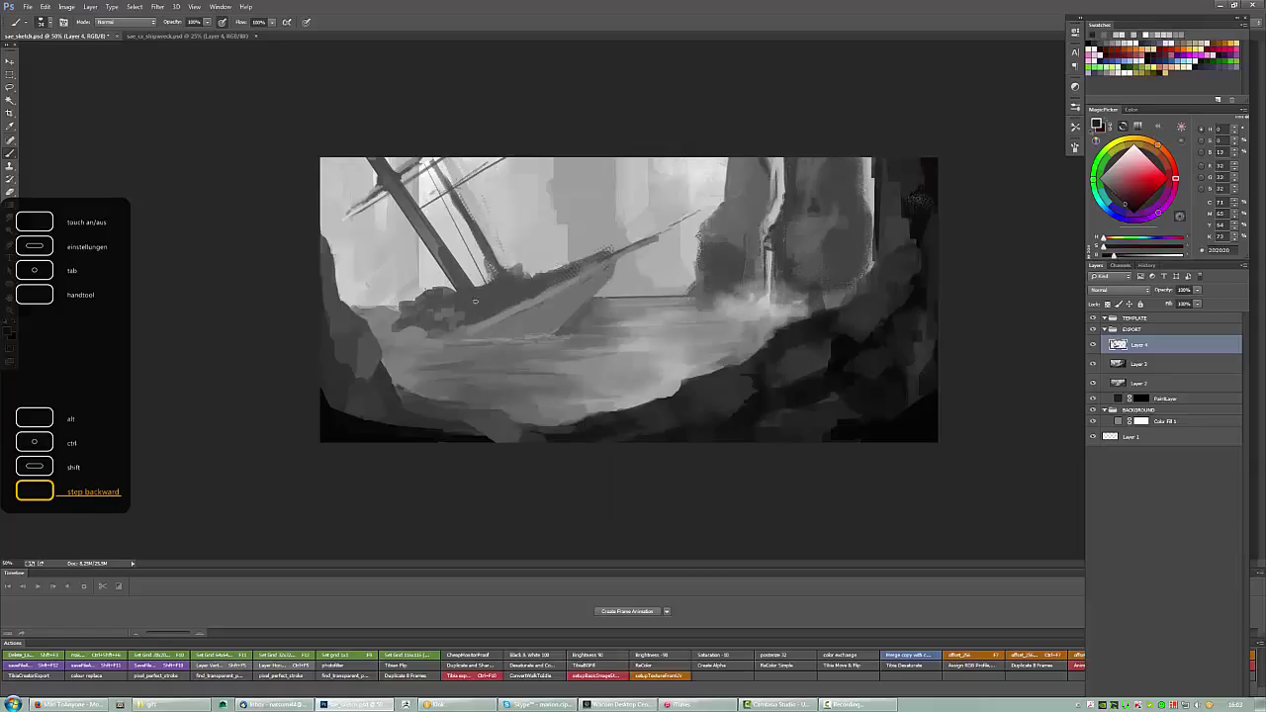
Darken the ship's deck line and shade the side of the hull with sampled dark and mid grays.
left_click(485, 296, "alt")
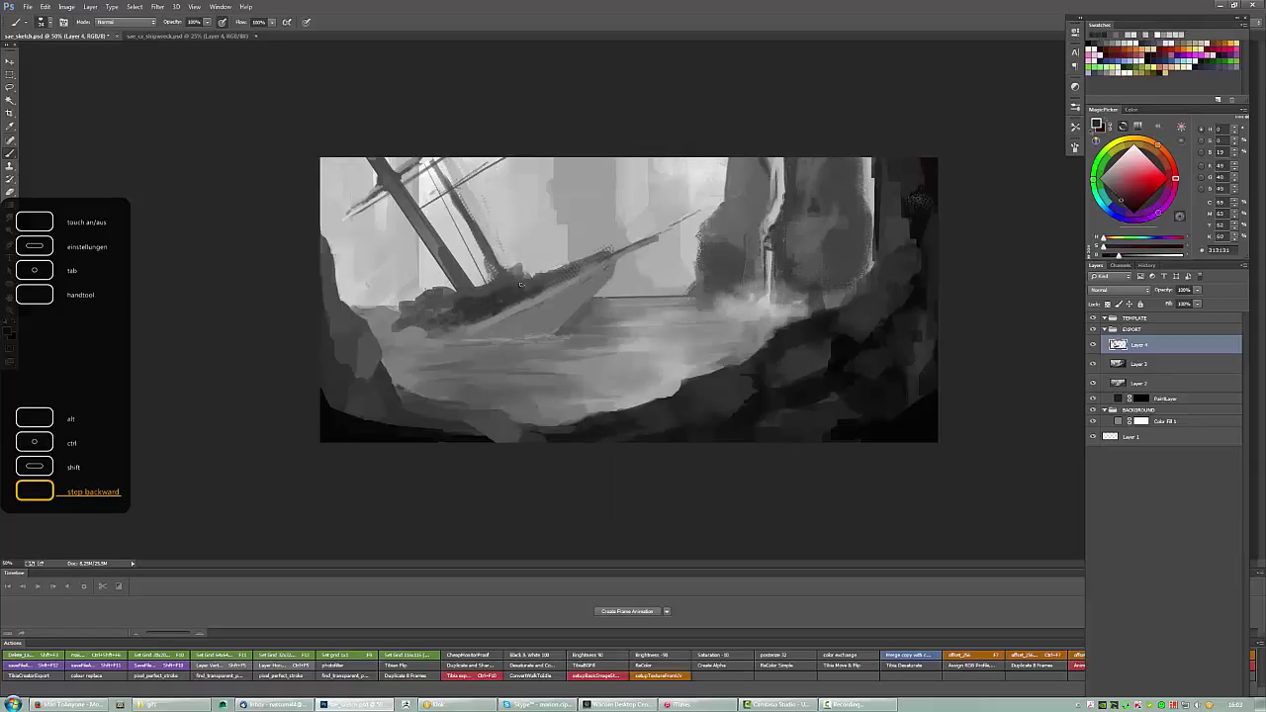
left_click(544, 288, "alt")
left_click(527, 303, "alt")
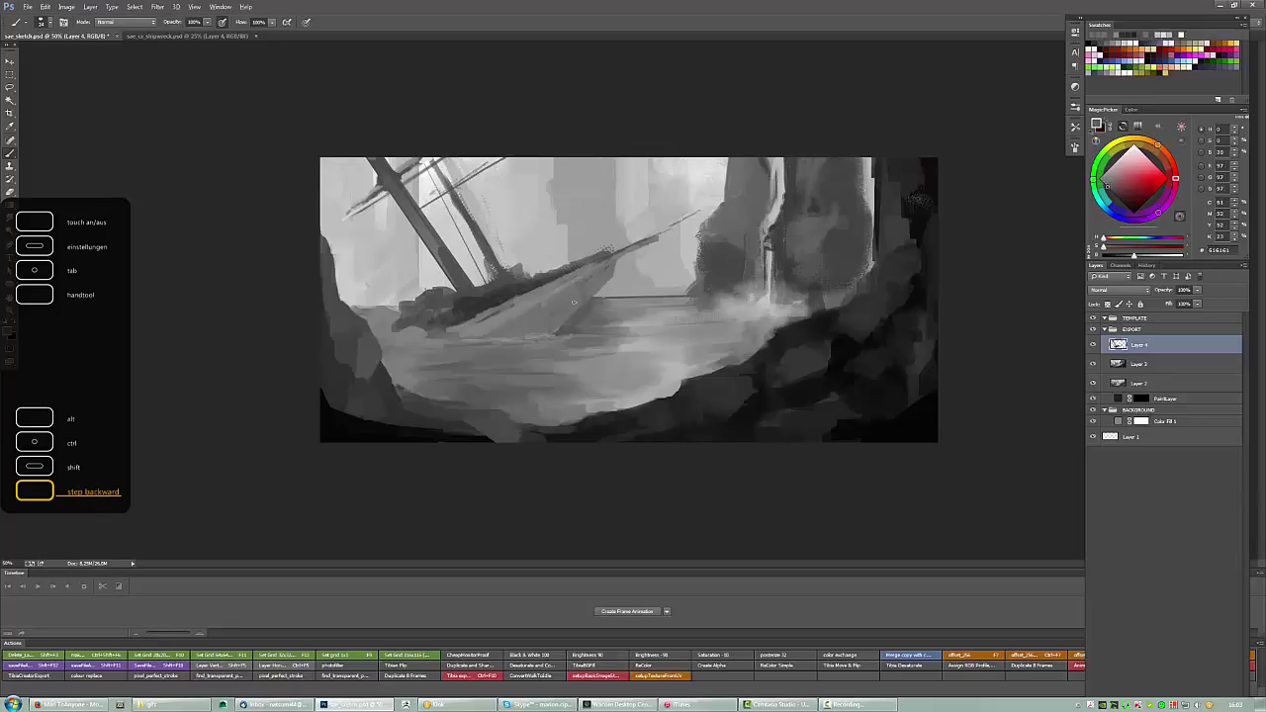
Dab light gray foam along the ship's waterline and at the waterfall's base with a cloud-like brush tip.
right_click(636, 368)
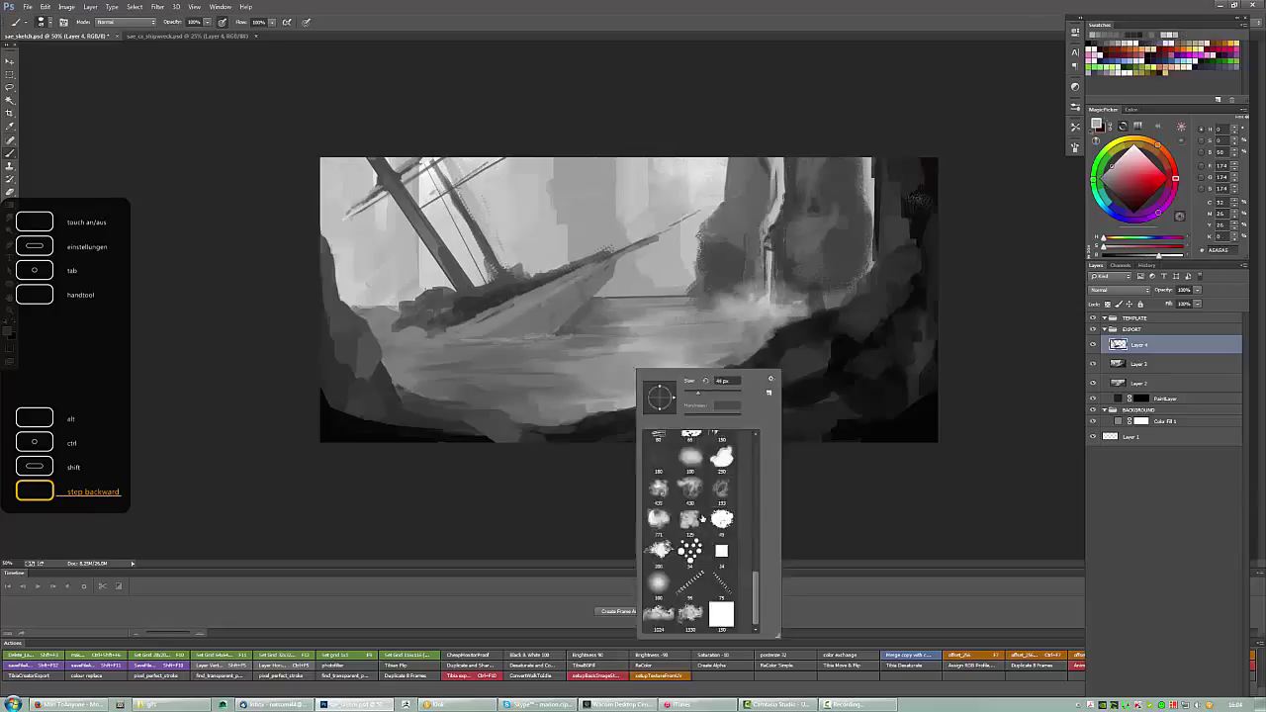
double_click(692, 494)
left_click(474, 333, "alt")
left_click_drag(420, 351, 455, 332)
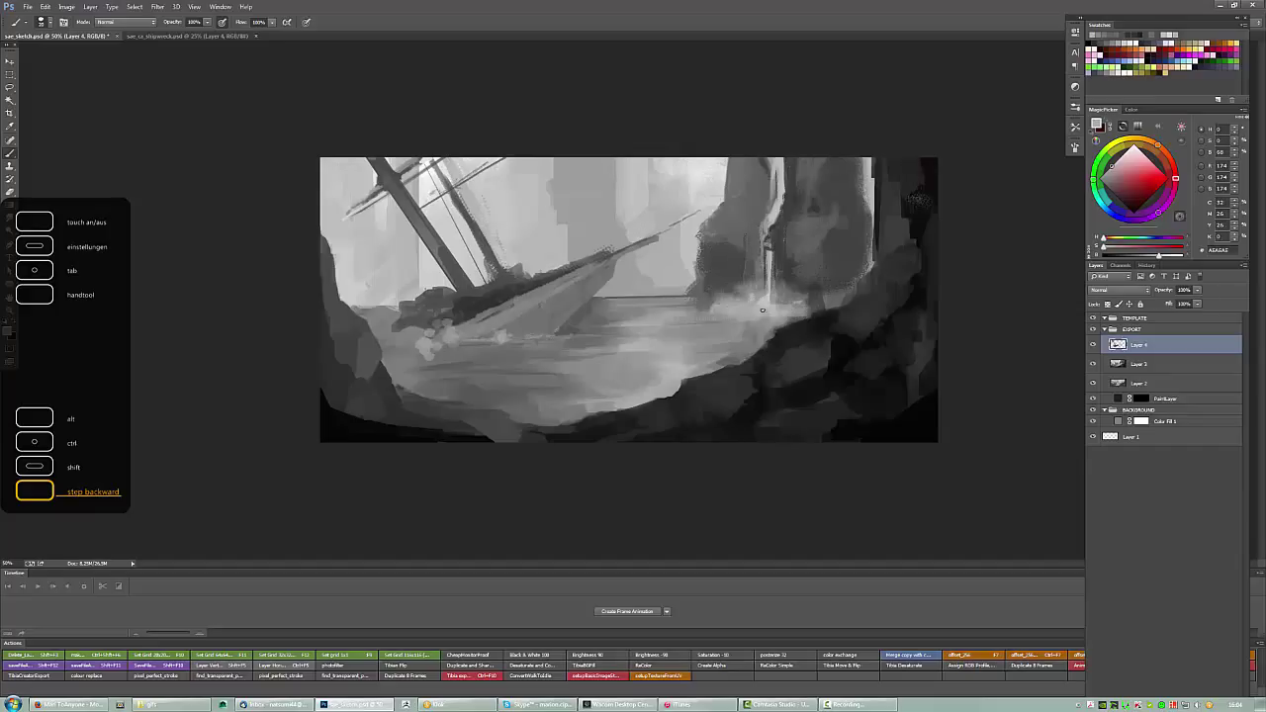
left_click_drag(731, 310, 784, 299)
Cover the foam blobs near the stern with a darker sampled gray patch of water, and save the sketch.
right_click(485, 332)
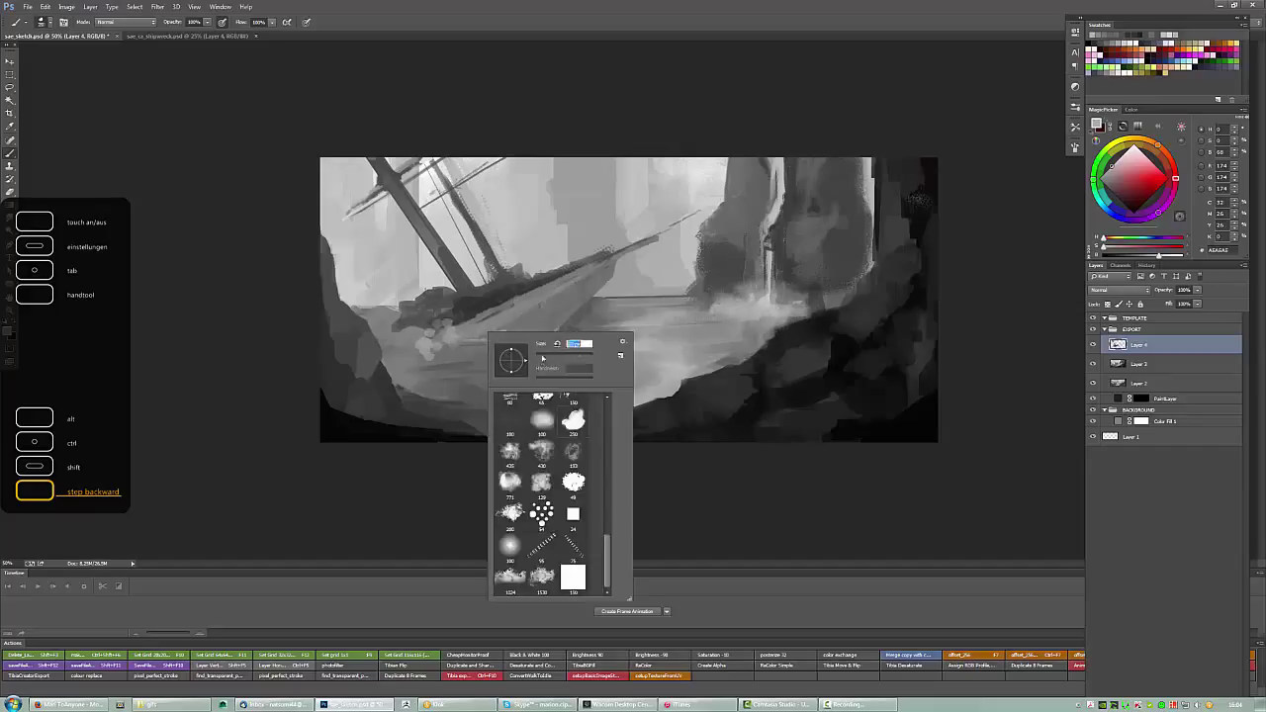
double_click(504, 410)
left_click(458, 358, "alt")
mouse_move(421, 361)
left_mouse_down()
mouse_move(514, 351)
mouse_move(490, 362)
left_mouse_up()
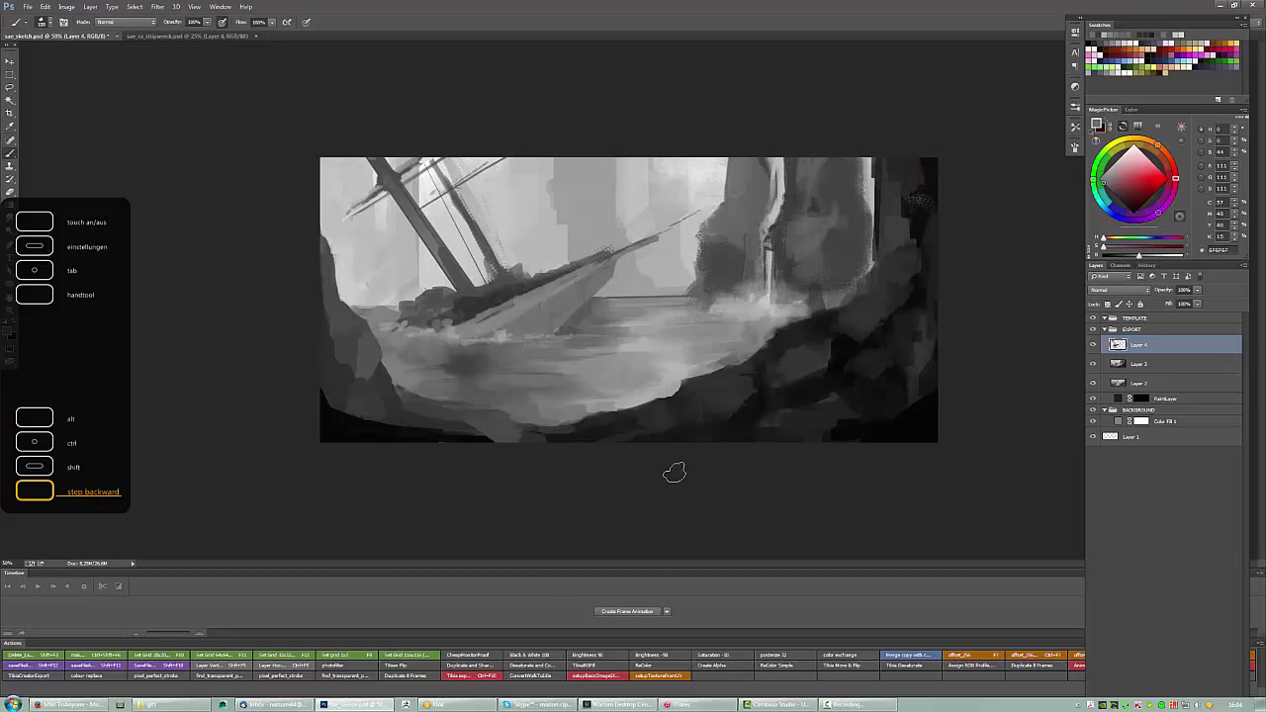
key("ctrl+s")
Stamp a large white moon disc in the sky with a hard round brush on a new layer, and raise that layer above Layer 4.
right_click(670, 313)
scroll(752, 465, "up", 10)
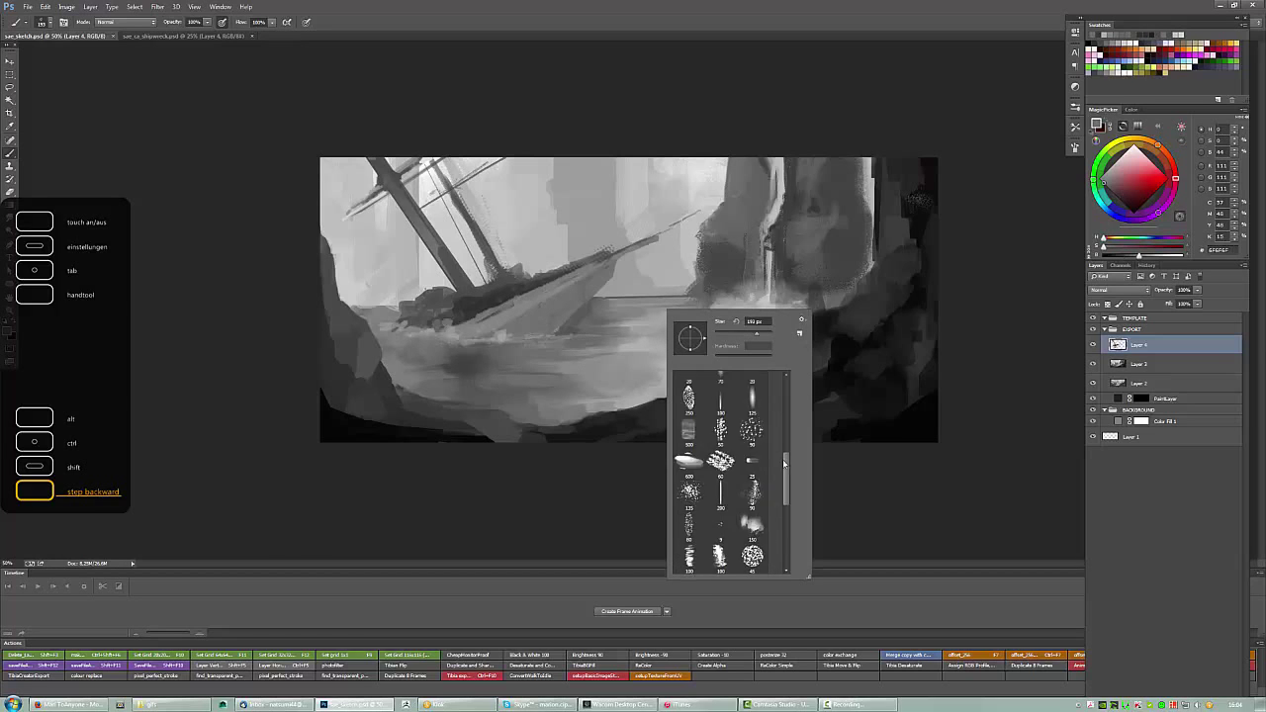
left_click(975, 323)
key("alt+bracketleft")
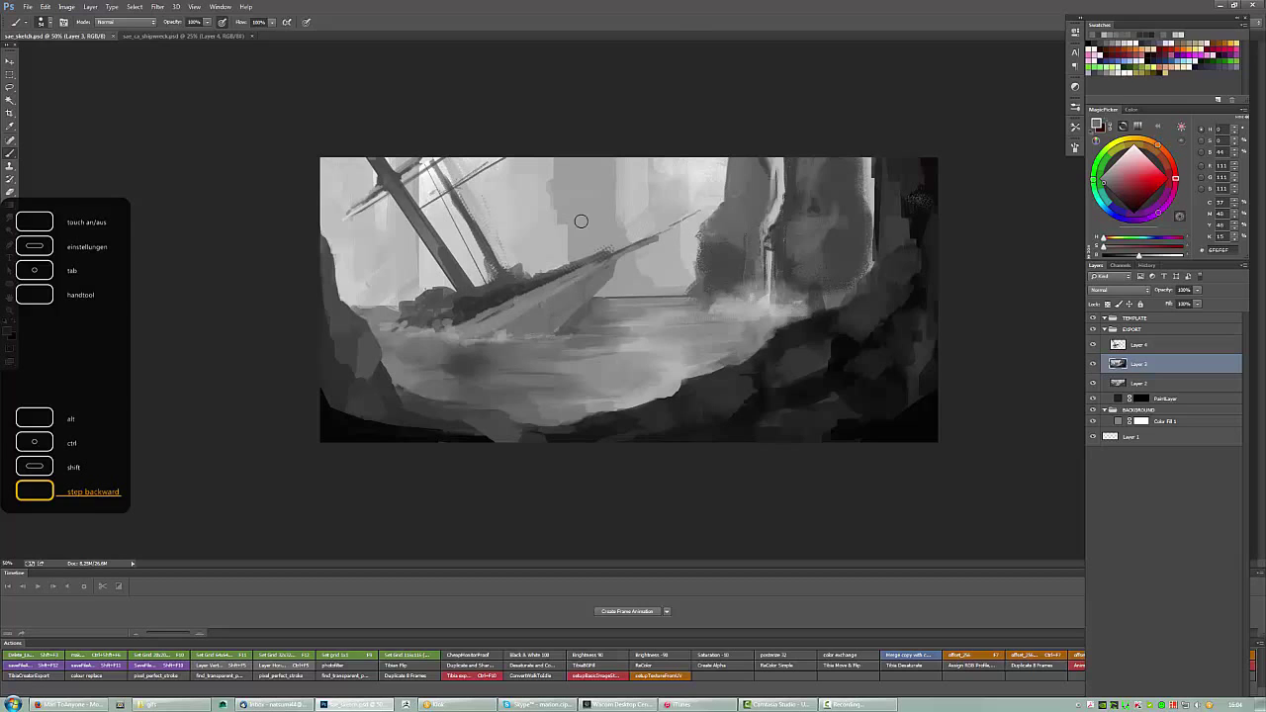
left_click(713, 166, "alt")
right_click(532, 173)
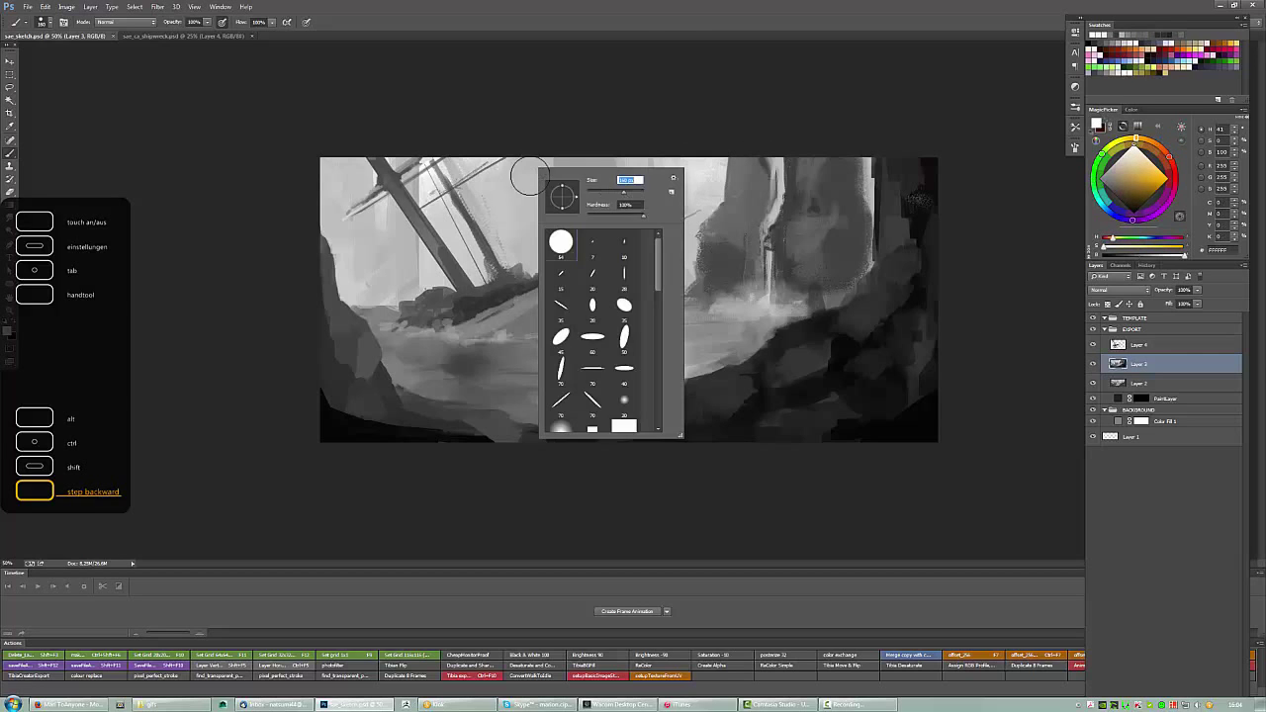
key("Return")
key("ctrl+shift+alt+n")
left_click(541, 182)
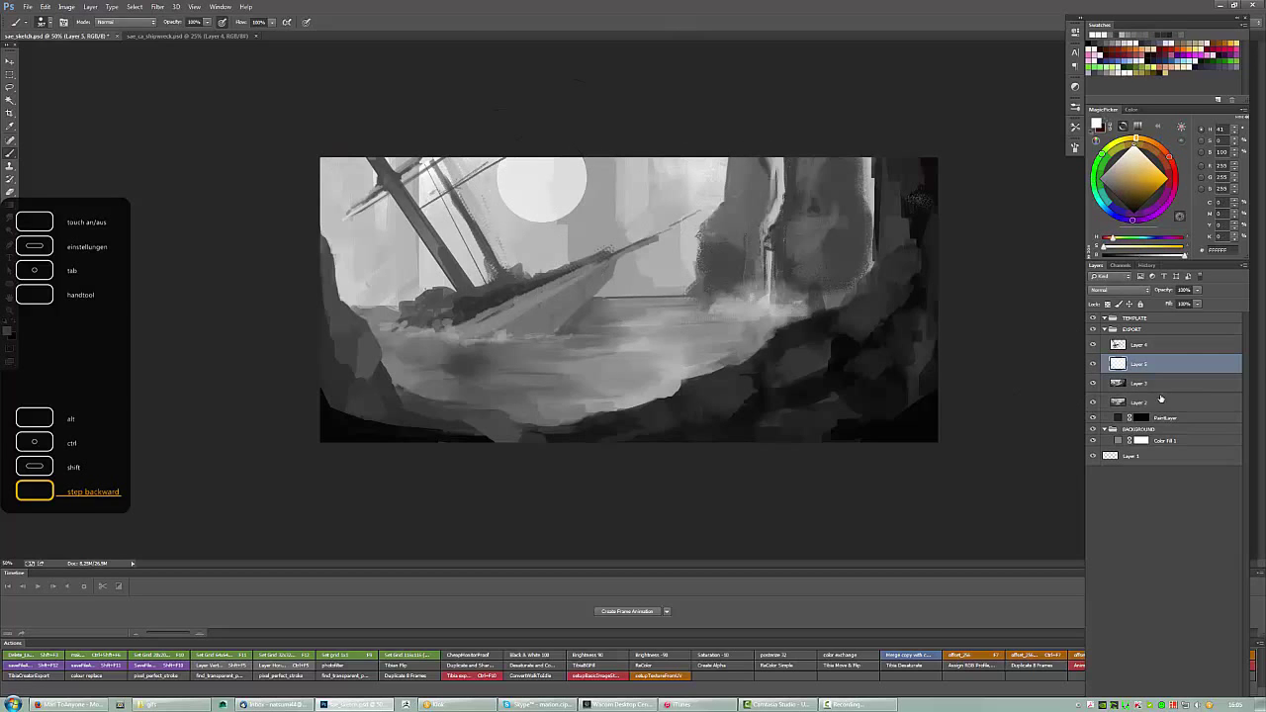
key("ctrl+bracketright")
Try erasing the moon disc's right edge with a small hard round eraser and undo it.
key("e")
right_click(588, 175)
key("Return")
left_click_drag(583, 212, 566, 161)
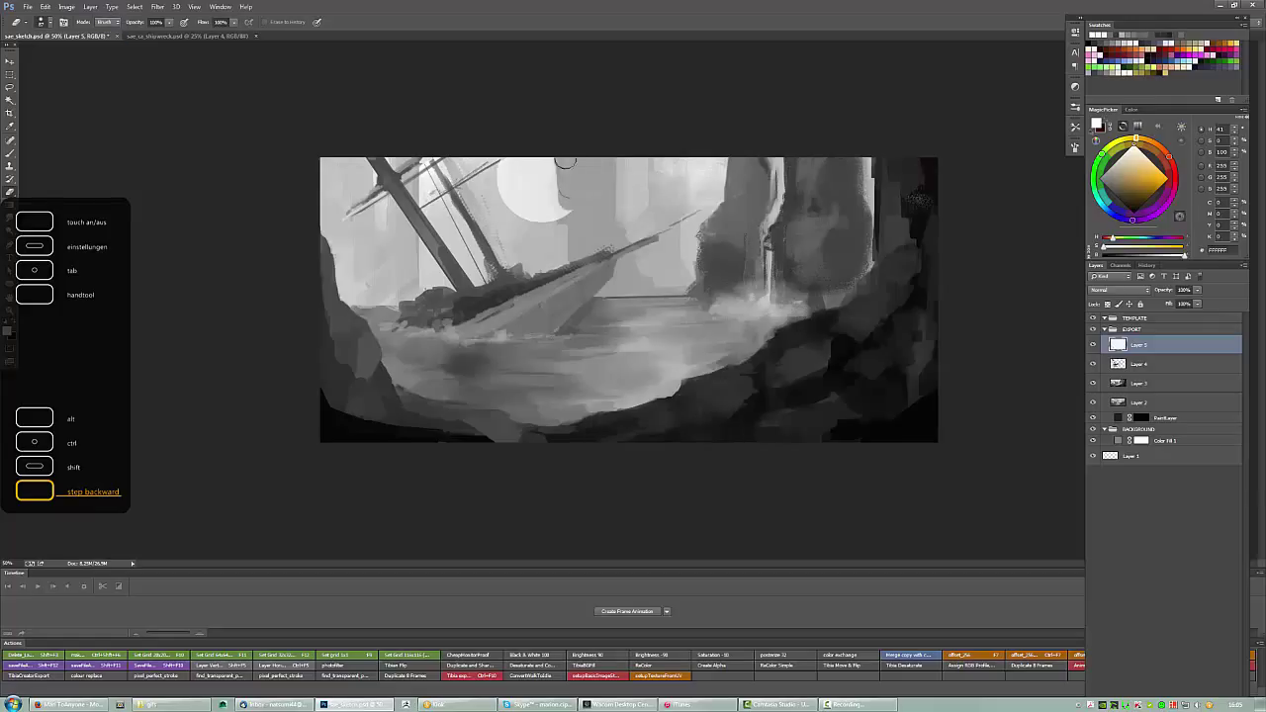
key("ctrl+alt+z")
Try blend modes on the moon layer and set it to Pin Light.
left_click(1117, 289)
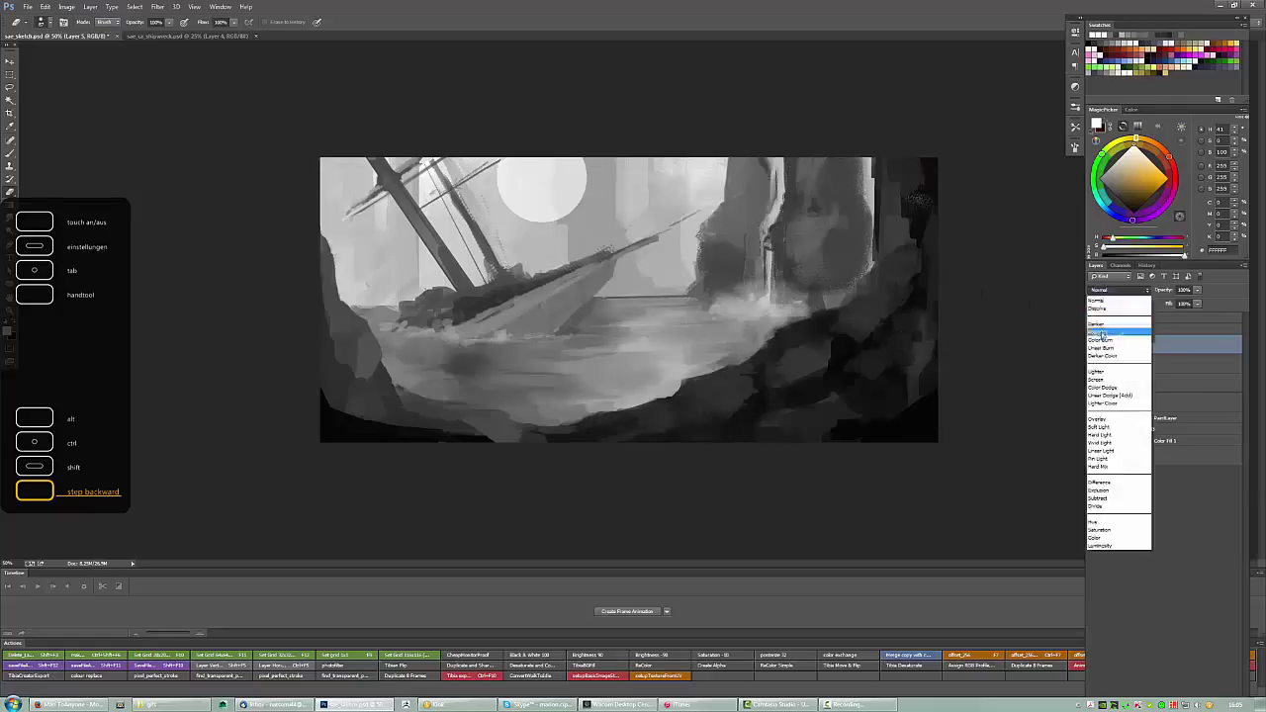
left_click(1101, 333)
key("ctrl+z")
key("ctrl+z")
key("ctrl+z")
key("alt+bracketleft")
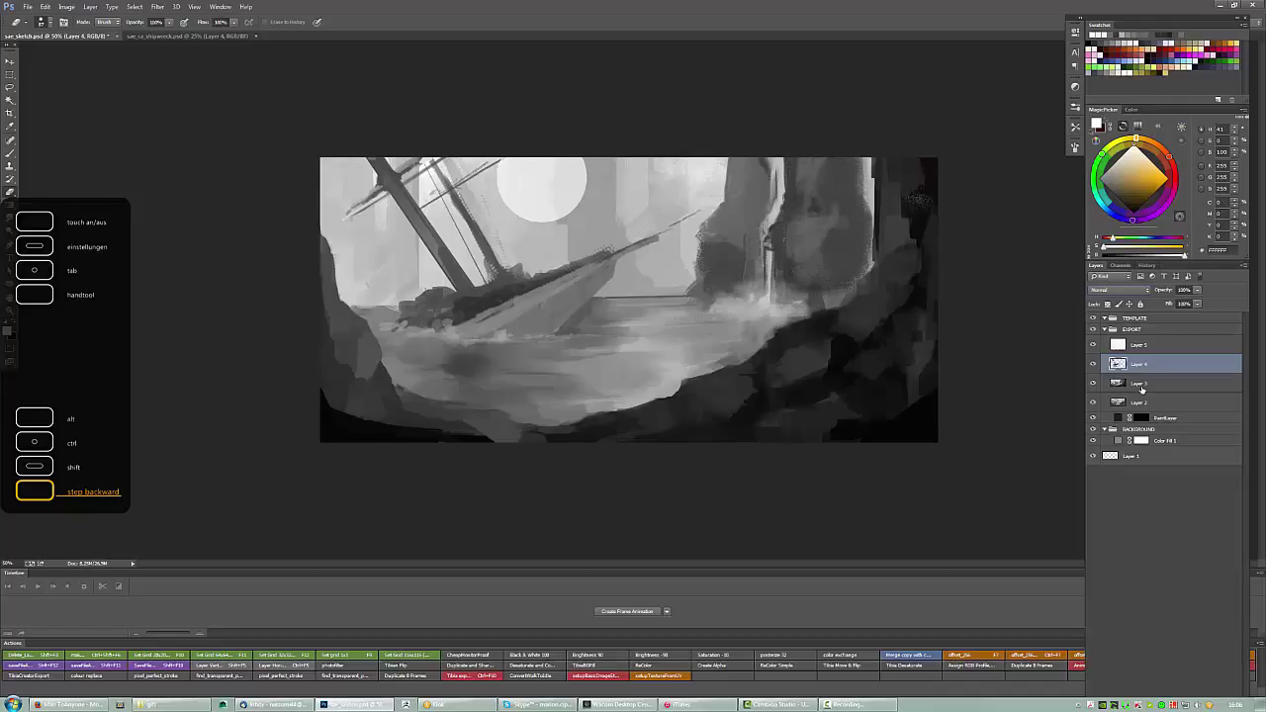
key("alt+bracketright")
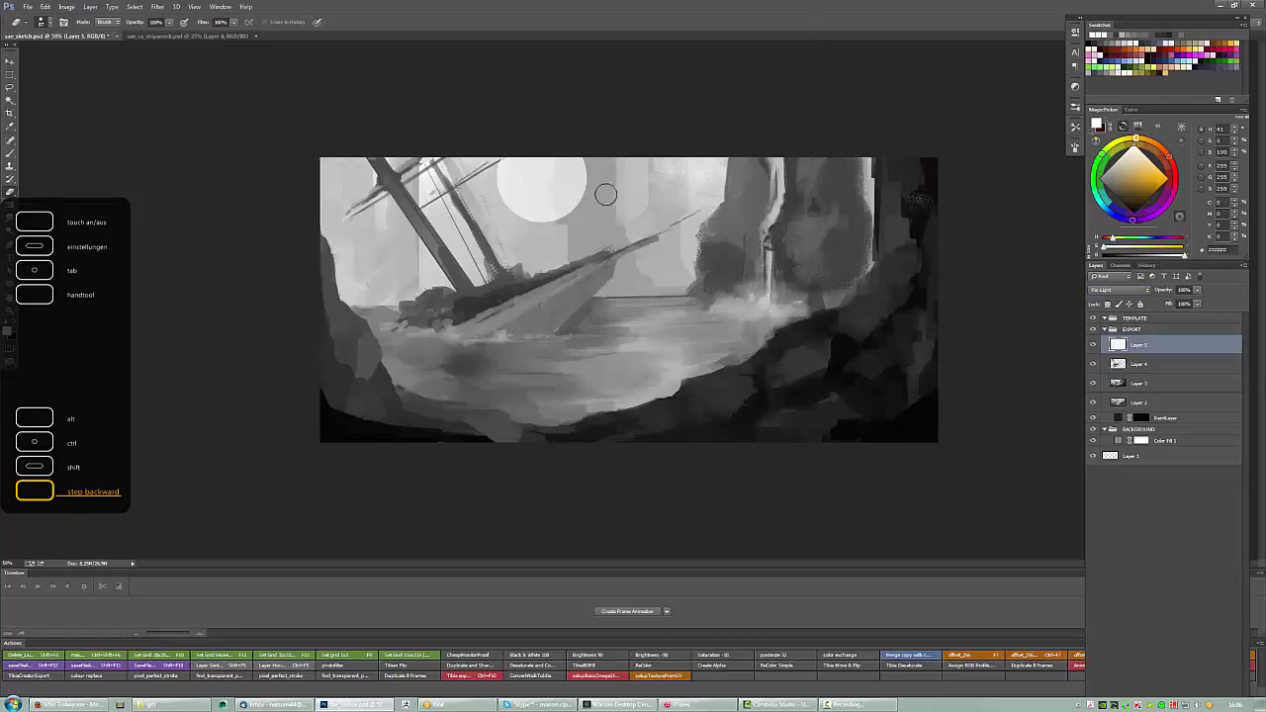
Fade out the right side of the moon disc with a large soft round eraser.
right_click(599, 192)
double_click(646, 265)
Paint sampled light gray over the sky beside the moon on Layer 4 with a flat textured brush.
key("alt+bracketleft")
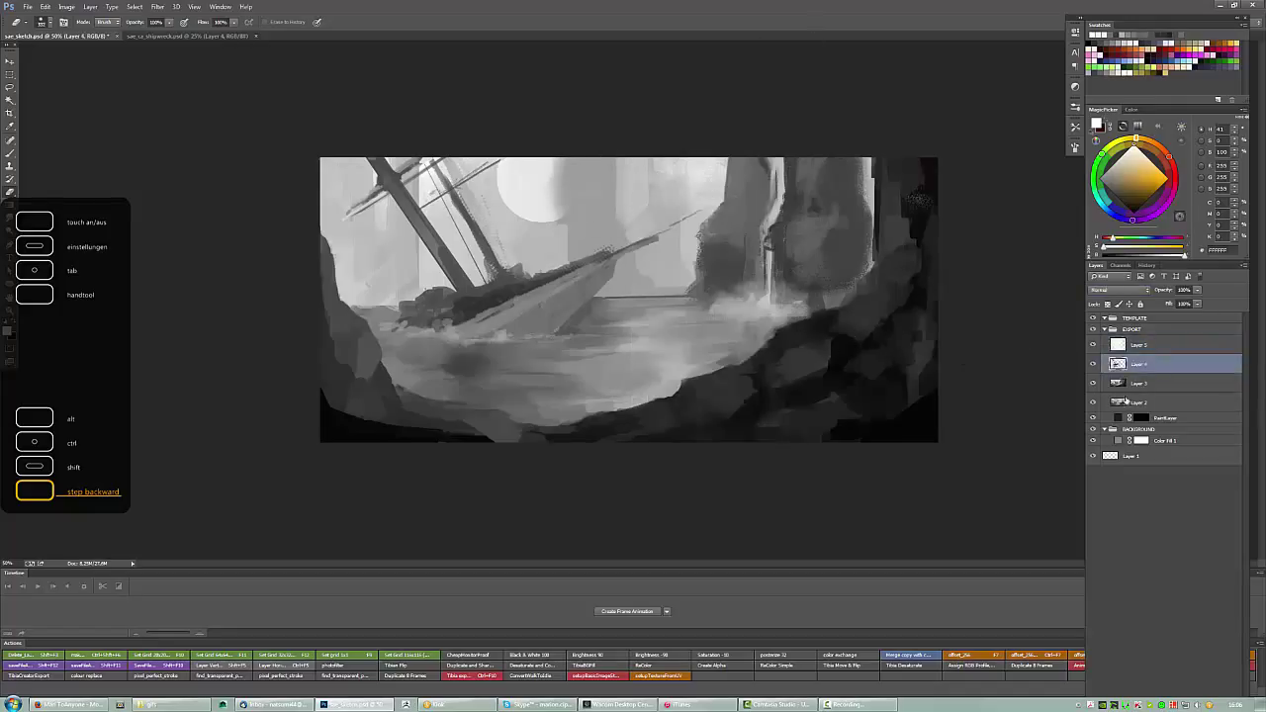
right_click(657, 254)
left_click_drag(784, 326, 786, 480)
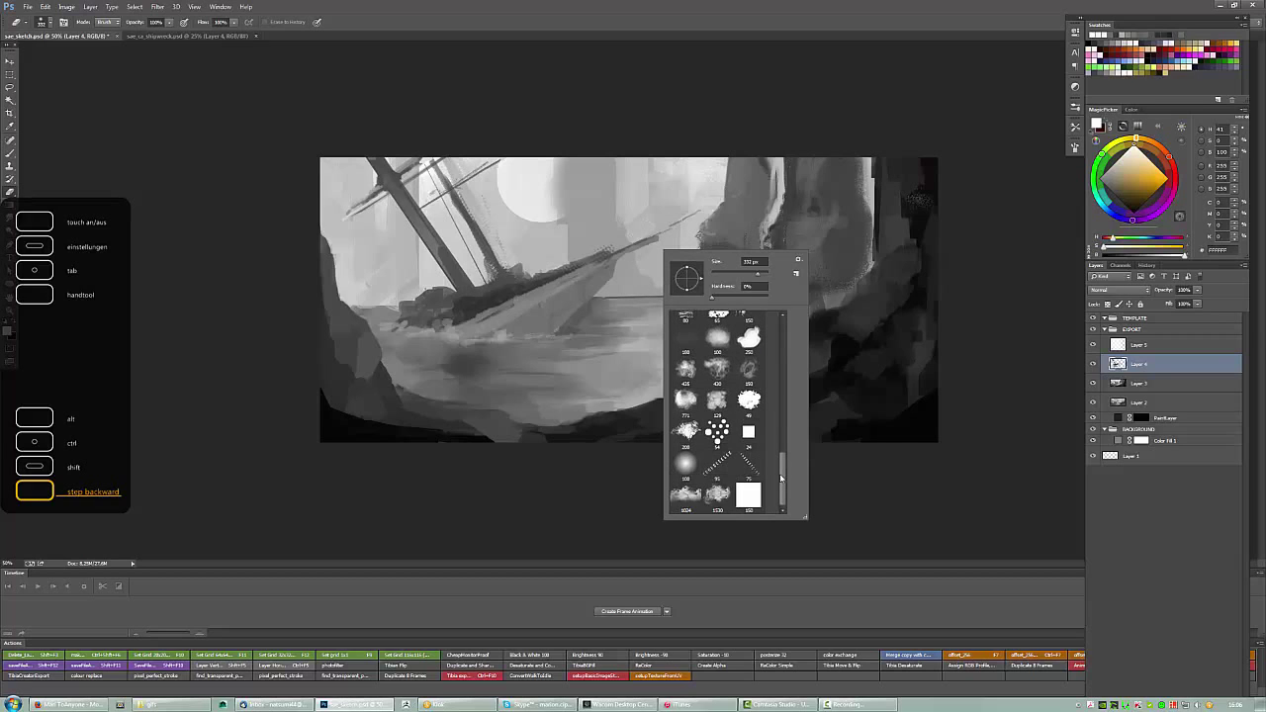
left_click(717, 460)
key("b")
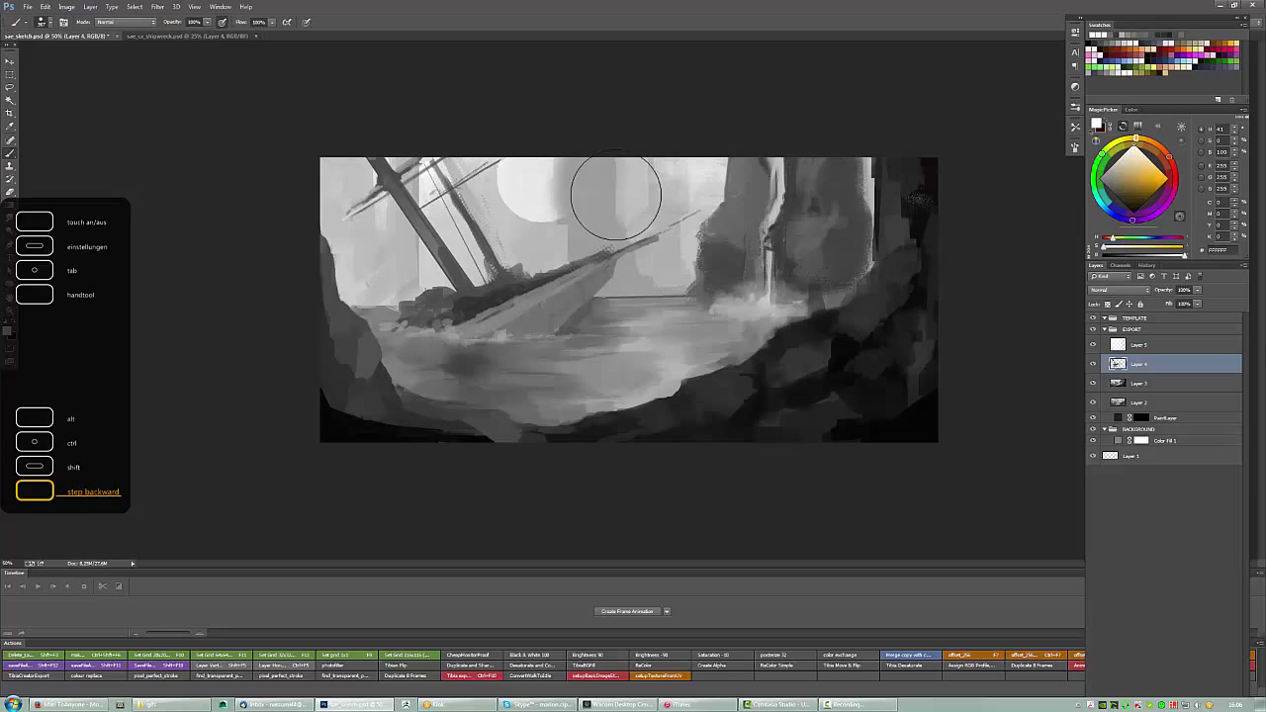
right_click(625, 208)
left_click(706, 425)
left_click(633, 248, "alt")
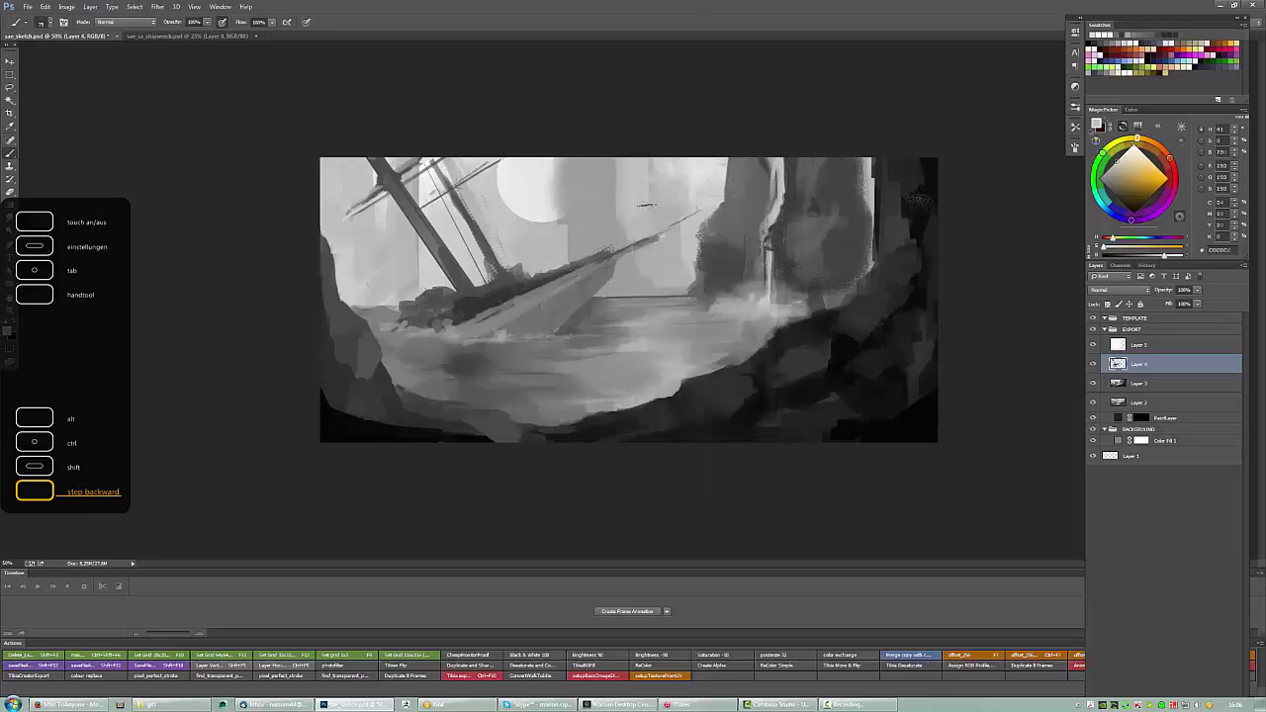
left_click_drag(621, 163, 619, 220)
Block rocky ledges and facets into the cliffs on both sides of the waterfall with sampled grays.
left_click(741, 175, "alt")
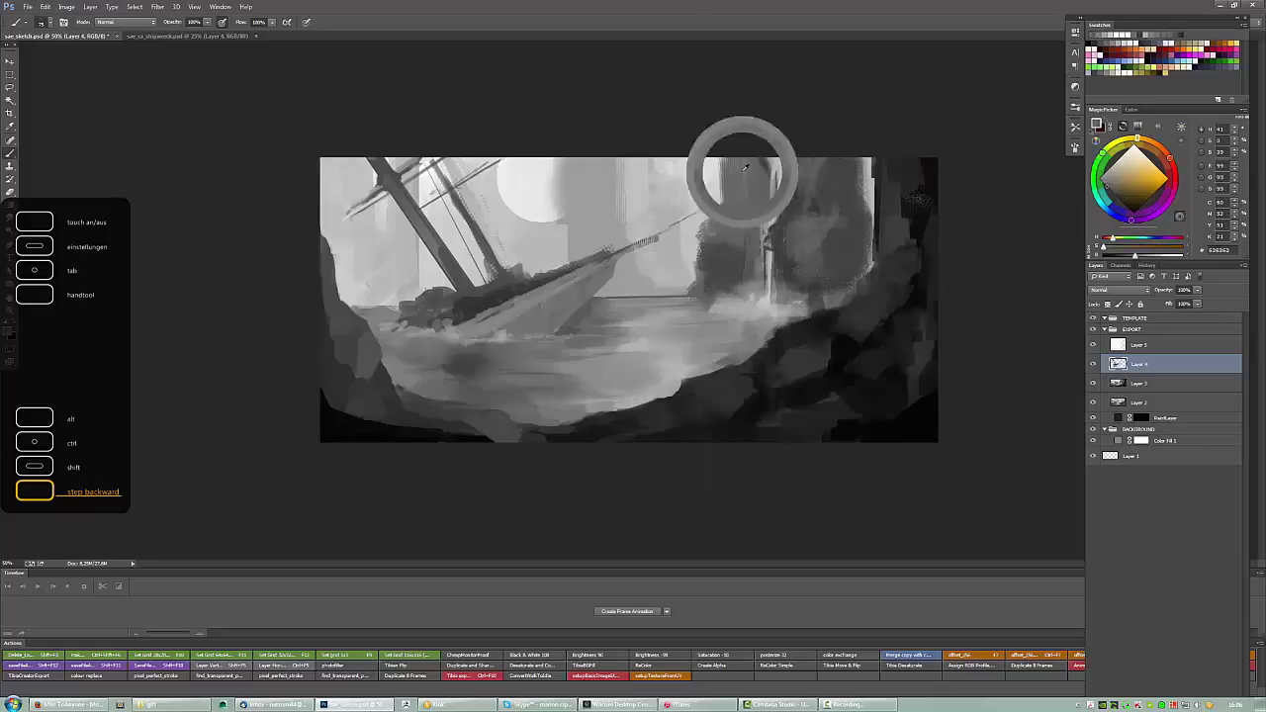
left_click_drag(714, 224, 720, 287)
left_click_drag(782, 229, 821, 196)
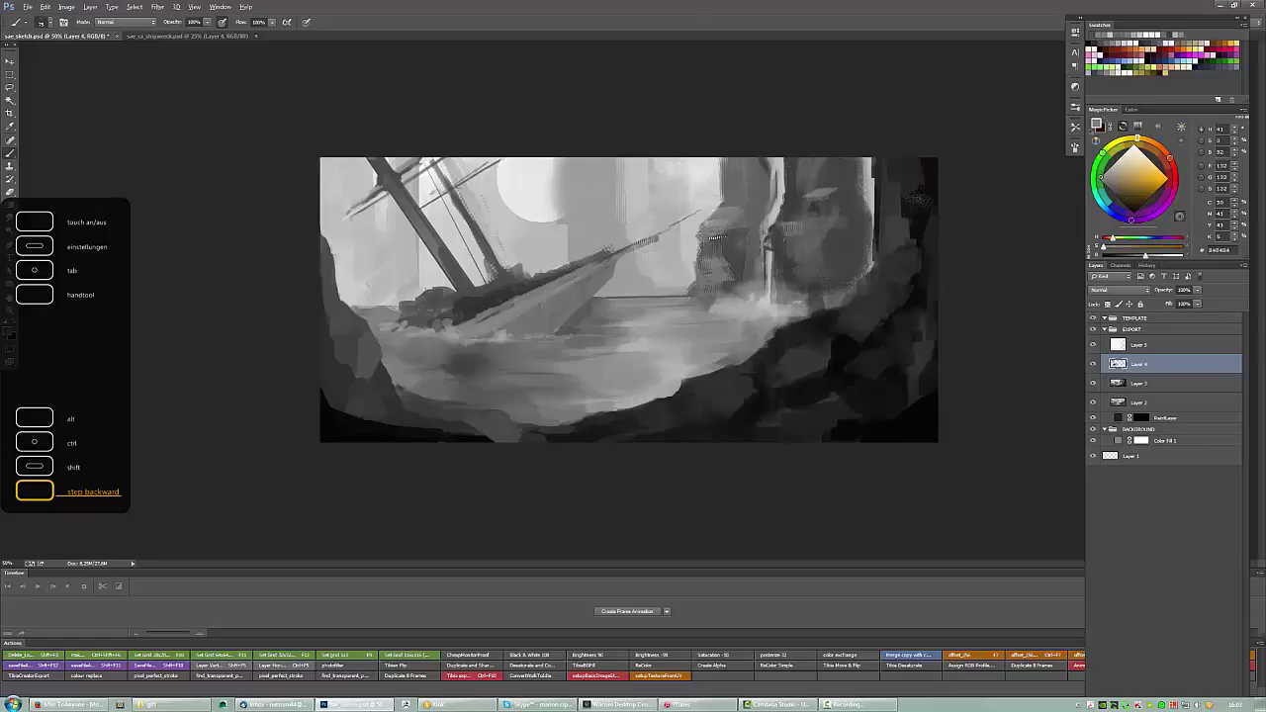
left_click(722, 238, "alt")
left_click_drag(712, 267, 761, 170)
Add light gray strokes down the lower waterfall and along the bright gap at the cliff's right edge.
left_click(760, 170, "alt")
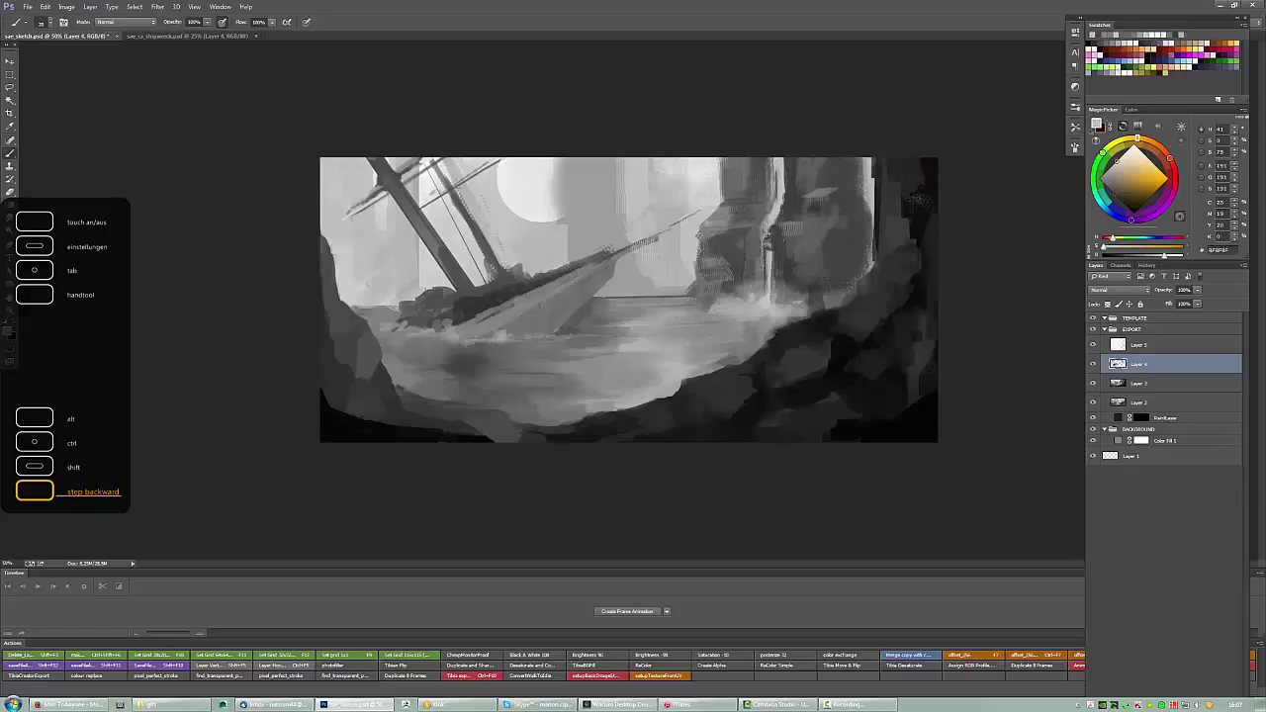
left_click_drag(764, 239, 775, 297)
mouse_move(862, 160)
left_mouse_down()
mouse_move(861, 236)
mouse_move(883, 222)
left_mouse_up()
Break up the dark right rock wall and foreground slope with rough strokes of sampled grays.
left_click(886, 196, "alt")
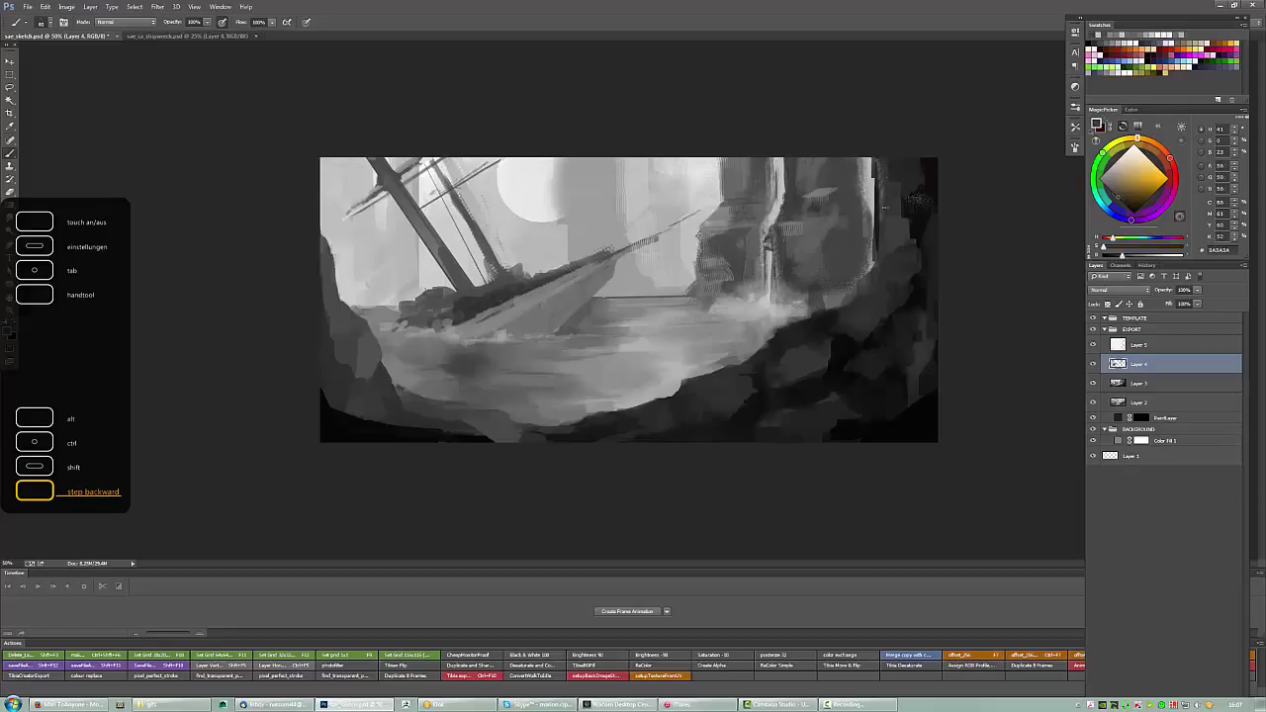
left_click(920, 193, "alt")
mouse_move(918, 180)
left_mouse_down()
mouse_move(909, 210)
mouse_move(870, 194)
mouse_move(908, 201)
mouse_move(903, 247)
left_mouse_up()
left_click(890, 297, "alt")
mouse_move(881, 302)
left_mouse_down()
mouse_move(910, 286)
mouse_move(905, 322)
mouse_move(833, 362)
mouse_move(813, 408)
mouse_move(752, 439)
left_mouse_up()
mouse_move(863, 408)
left_mouse_down()
mouse_move(840, 433)
mouse_move(894, 324)
mouse_move(921, 175)
left_mouse_up()
Brush gray tonal variation along the foreground rocks at the canvas's lower edge and up the left rock wall.
right_click(776, 328)
left_click(792, 444, "alt")
left_click(658, 411, "alt")
mouse_move(658, 411)
left_mouse_down()
mouse_move(622, 426)
mouse_move(390, 405)
mouse_move(345, 423)
left_mouse_up()
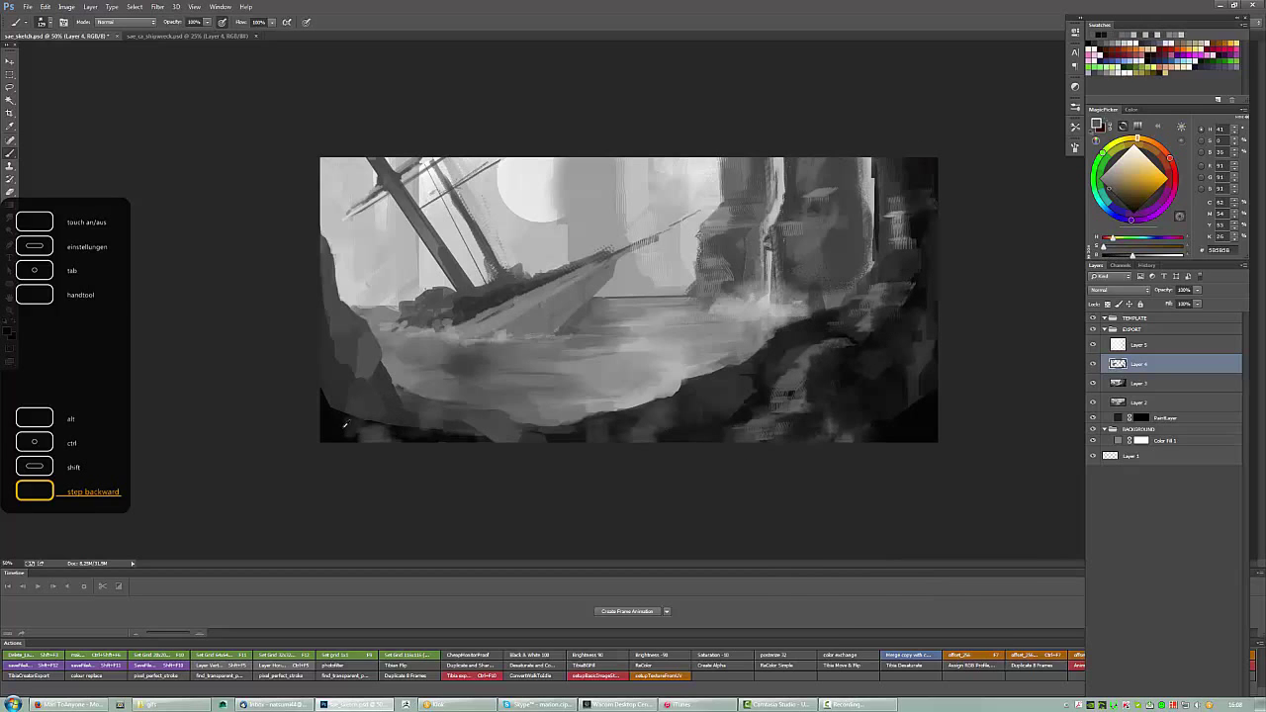
left_click(351, 371, "alt")
left_click_drag(352, 371, 368, 336)
Rework the right rock wall and the foreground shoreline in sampled dark grays with the 25 px textured brush tip.
right_click(790, 439)
scroll(871, 534, "down", 3)
left_click(895, 493)
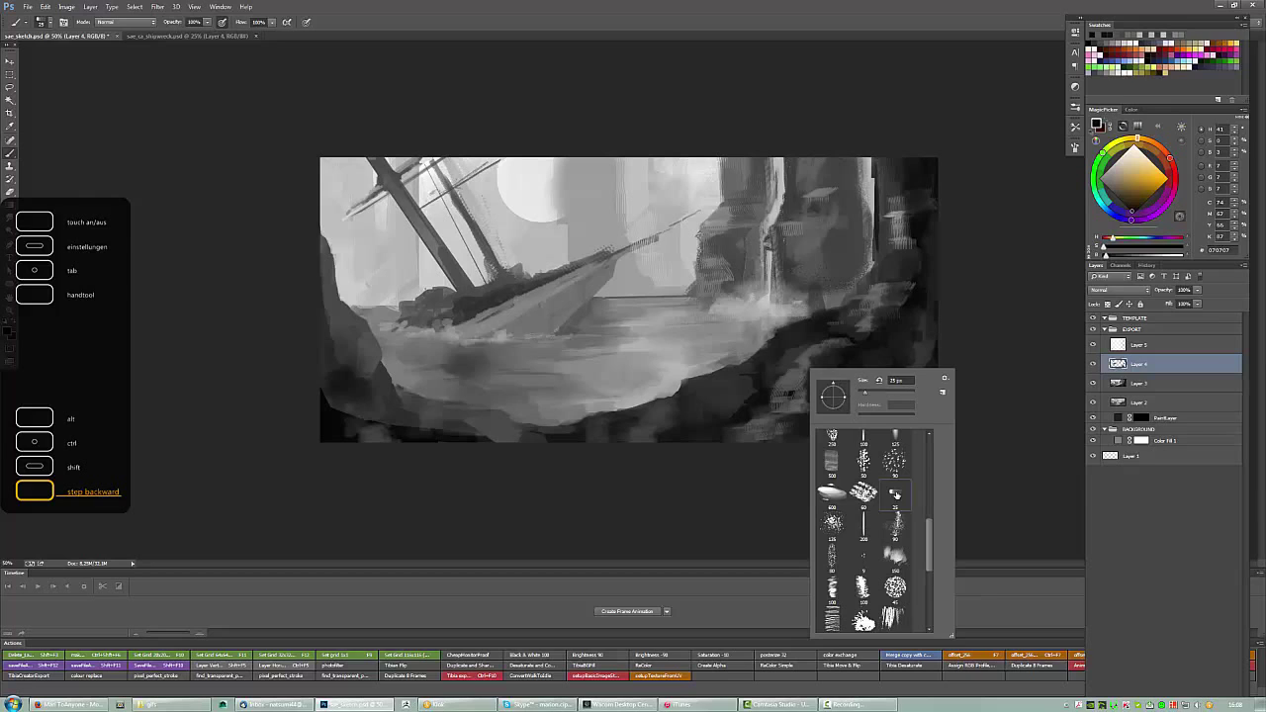
key("Return")
left_click(883, 297, "alt")
mouse_move(882, 297)
left_mouse_down()
mouse_move(895, 222)
mouse_move(915, 248)
mouse_move(811, 358)
mouse_move(545, 433)
left_mouse_up()
Define the lower-left foreground rocks and their shoreline with a square brush tip and sampled dark gray.
left_click(800, 358, "alt")
right_click(775, 343)
scroll(851, 495, "down", 3)
key("Return")
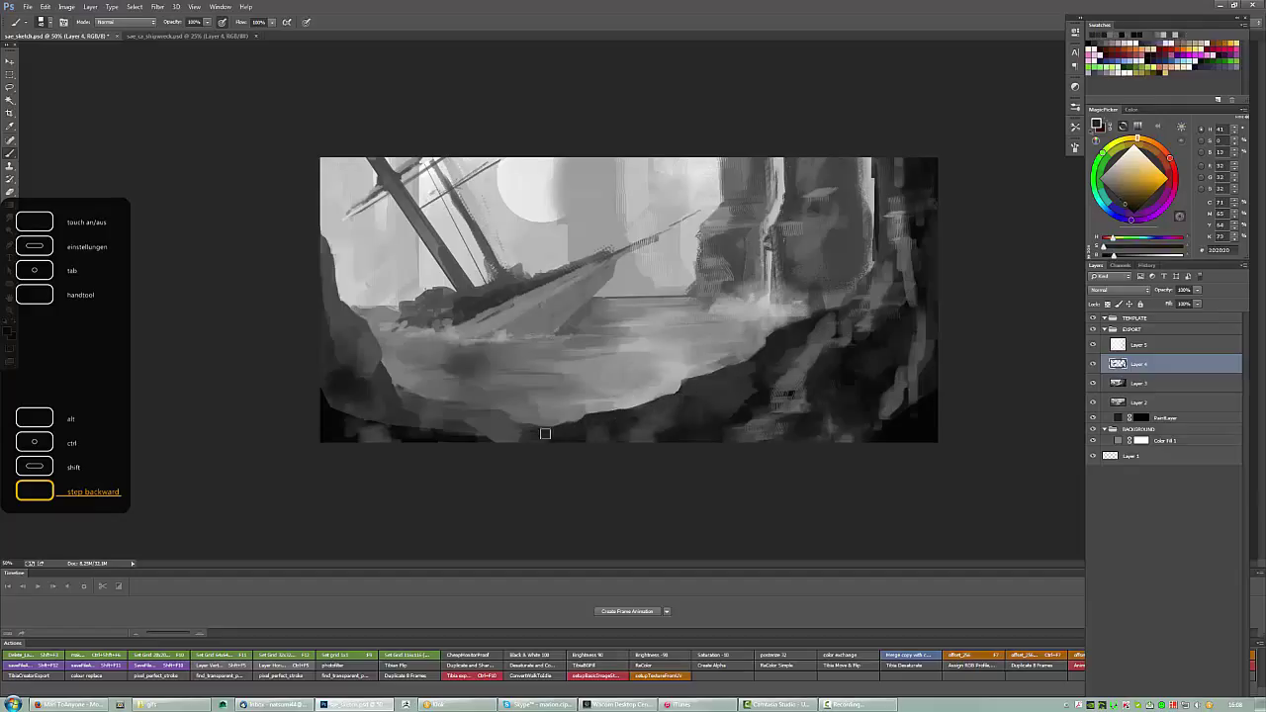
left_click(545, 433, "alt")
mouse_move(407, 414)
left_mouse_down()
mouse_move(481, 426)
mouse_move(418, 420)
mouse_move(499, 444)
mouse_move(360, 422)
mouse_move(334, 386)
left_mouse_up()
Sharpen the right slope's ridge and deepen the rock wall with square strokes of sampled dark grays.
left_click(817, 320, "alt")
left_click_drag(817, 320, 793, 348)
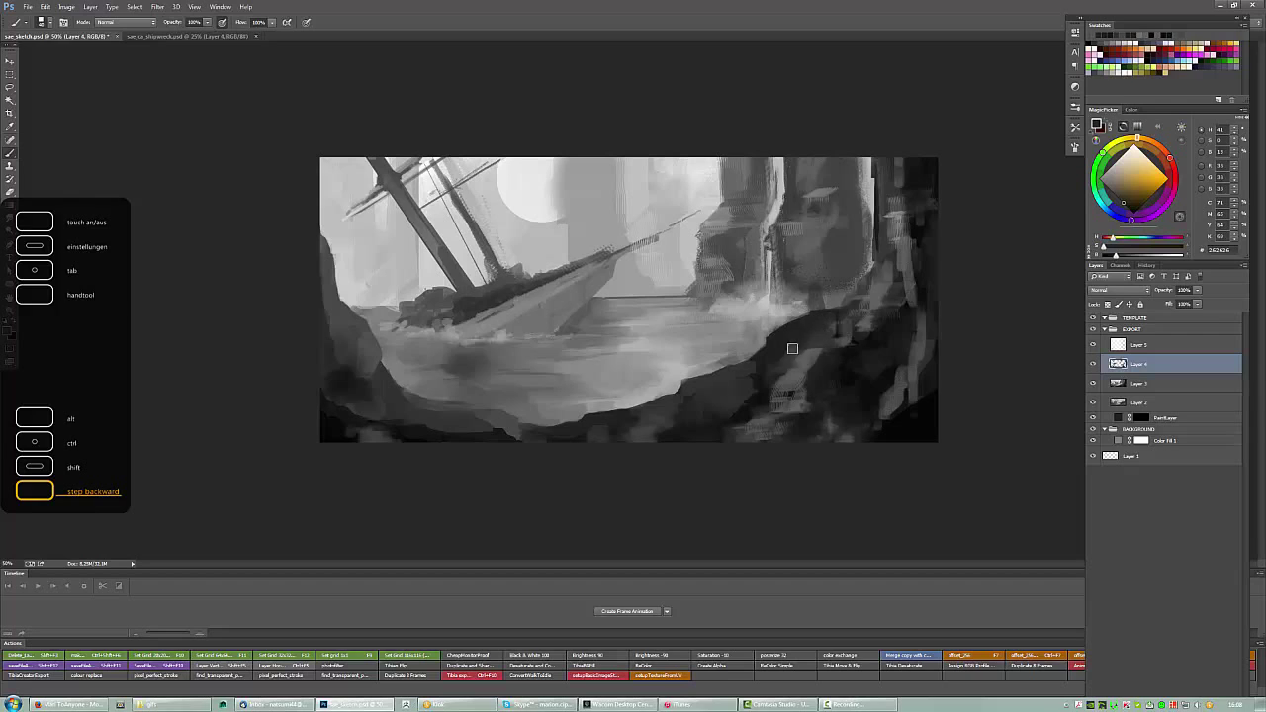
mouse_move(840, 306)
left_mouse_down()
mouse_move(878, 261)
mouse_move(880, 223)
mouse_move(901, 221)
mouse_move(941, 289)
mouse_move(915, 214)
left_mouse_up()
left_click(901, 225, "alt")
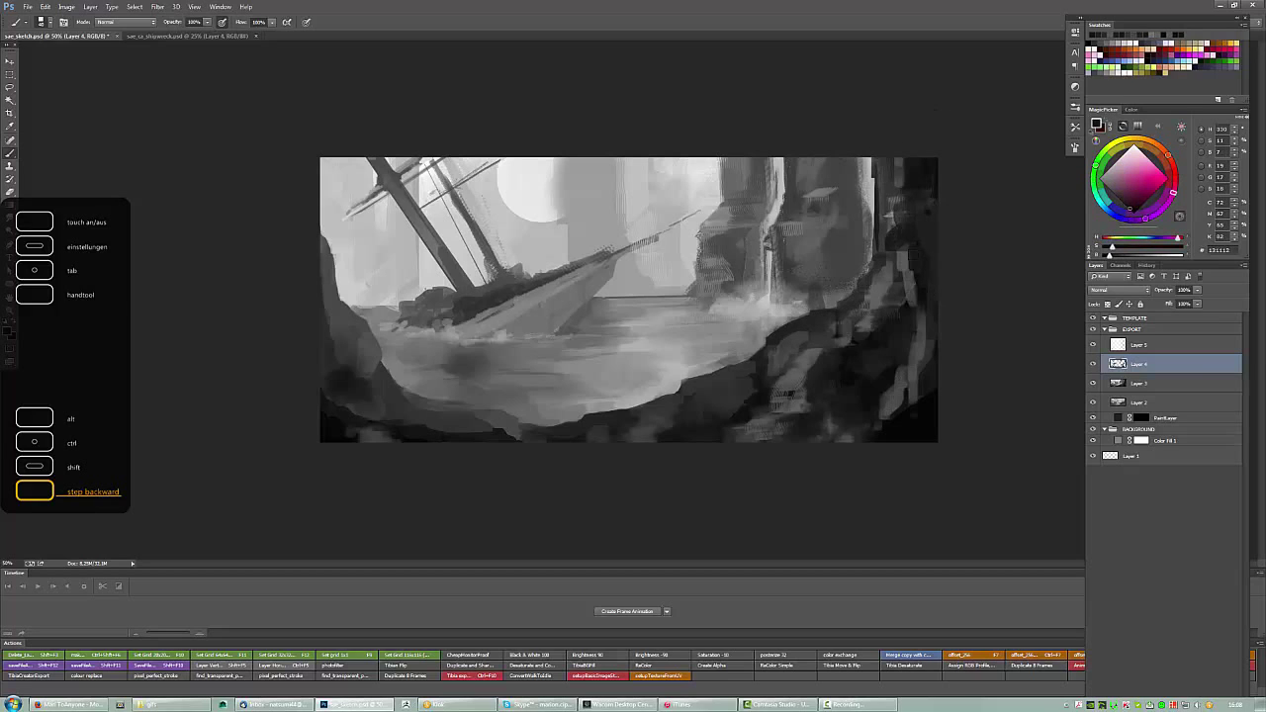
left_click_drag(920, 257, 915, 351)
Mottle the right foreground rocks with sampled mid gray and near-black patches using a large irregular brush tip.
left_click(895, 401, "alt")
right_click(811, 368)
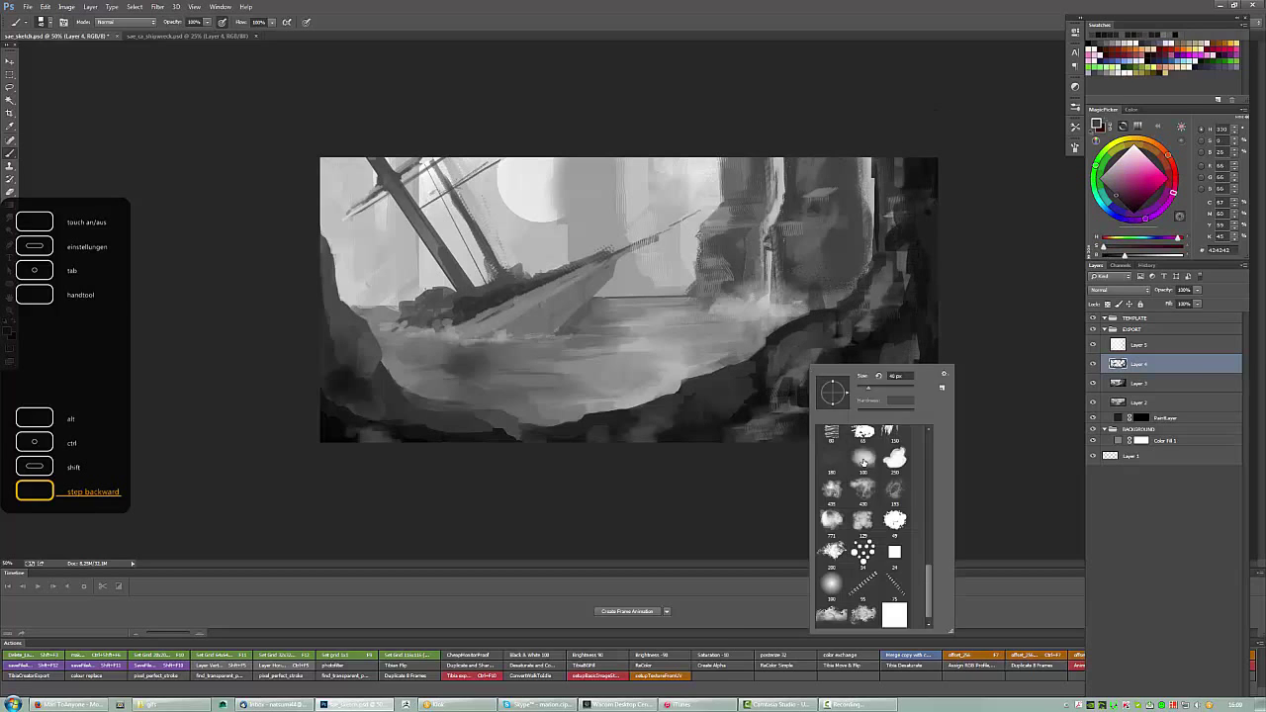
left_click(864, 462)
left_click(848, 340, "alt")
mouse_move(860, 317)
left_mouse_down()
mouse_move(789, 398)
mouse_move(800, 443)
mouse_move(905, 363)
left_mouse_up()
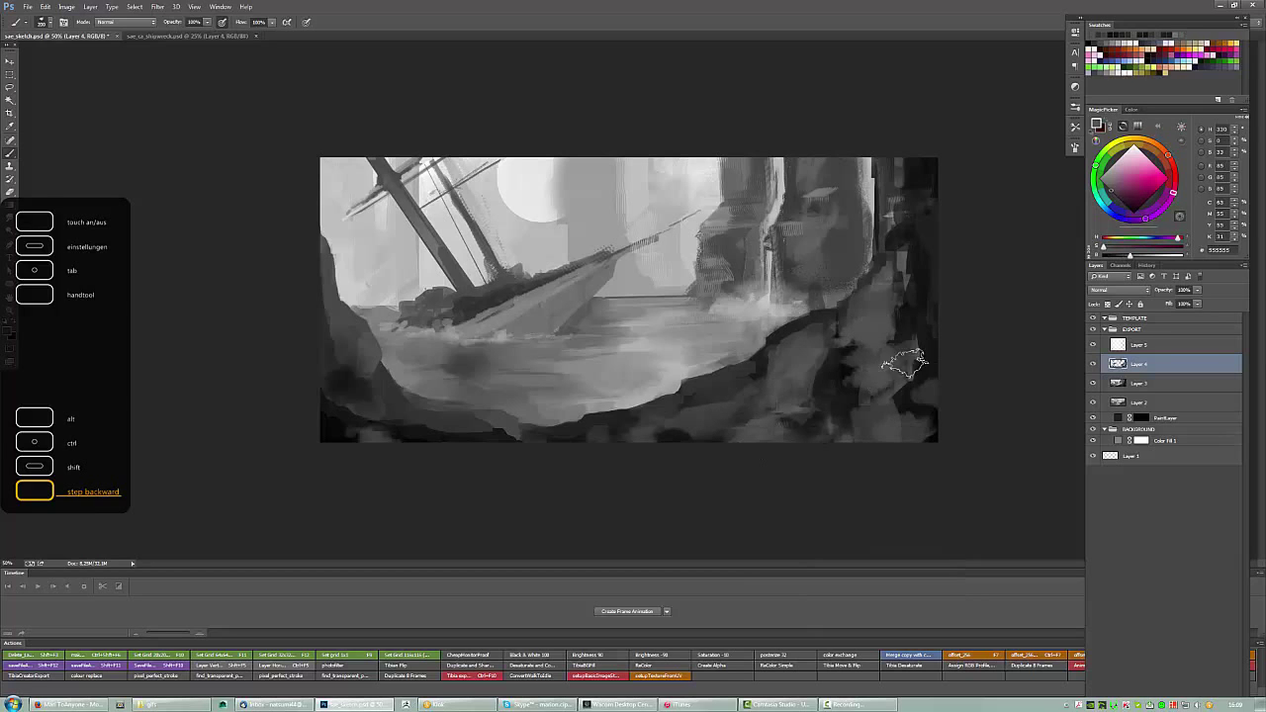
left_click(925, 233, "alt")
mouse_move(919, 277)
left_mouse_down()
mouse_move(863, 327)
mouse_move(916, 350)
mouse_move(770, 413)
mouse_move(802, 389)
left_mouse_up()
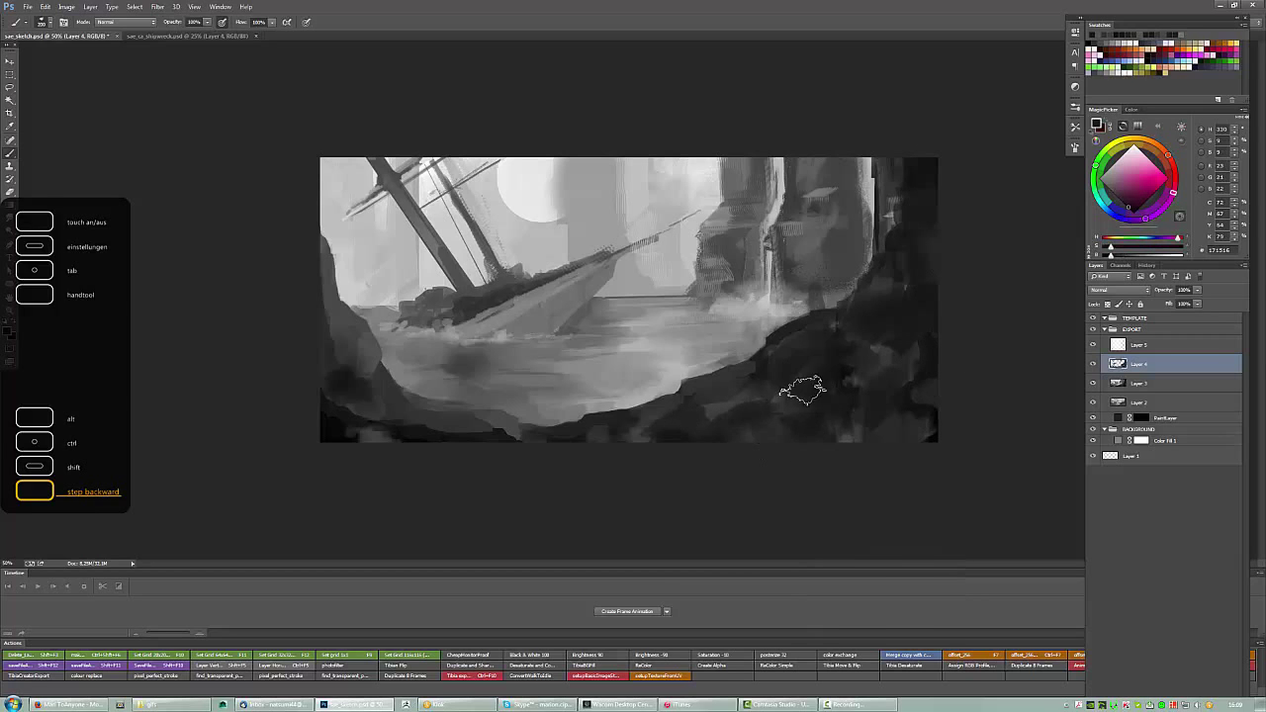
Paint a small near-black figure standing on the rock ridge beside the waterfall with a small hard round brush.
right_click(802, 389)
left_click_drag(908, 603, 909, 480)
key("F5")
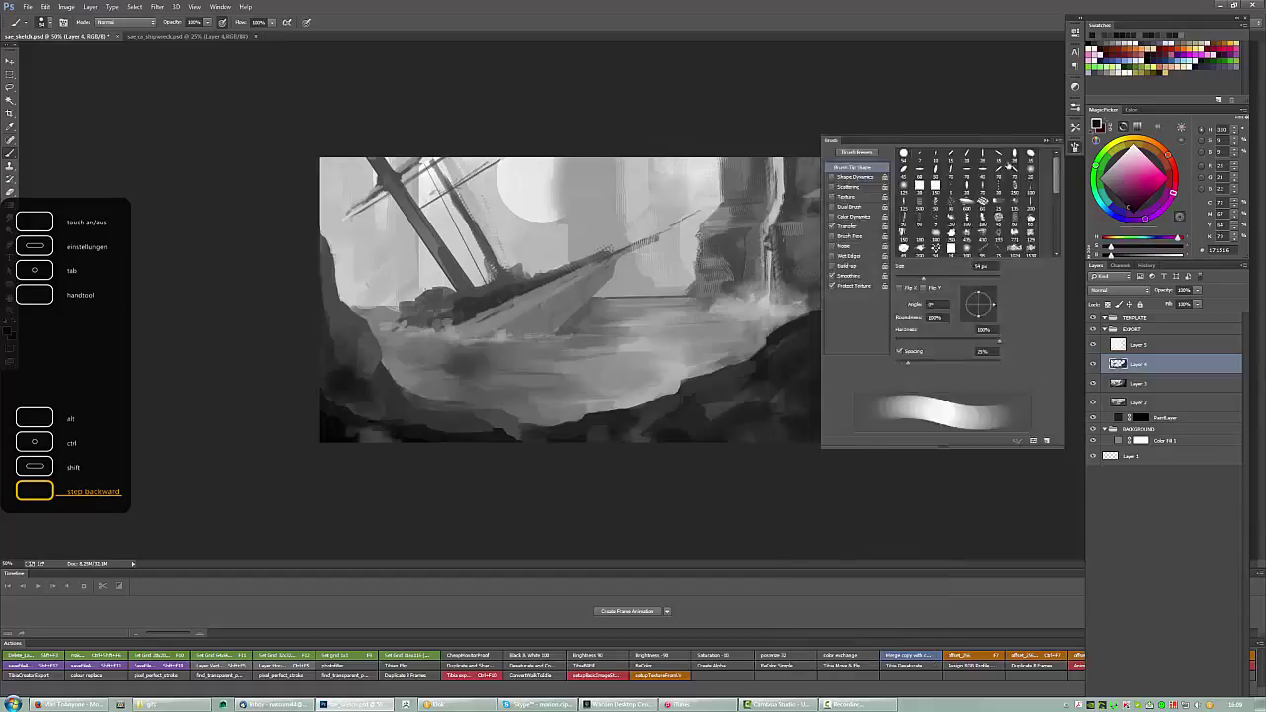
key("F5")
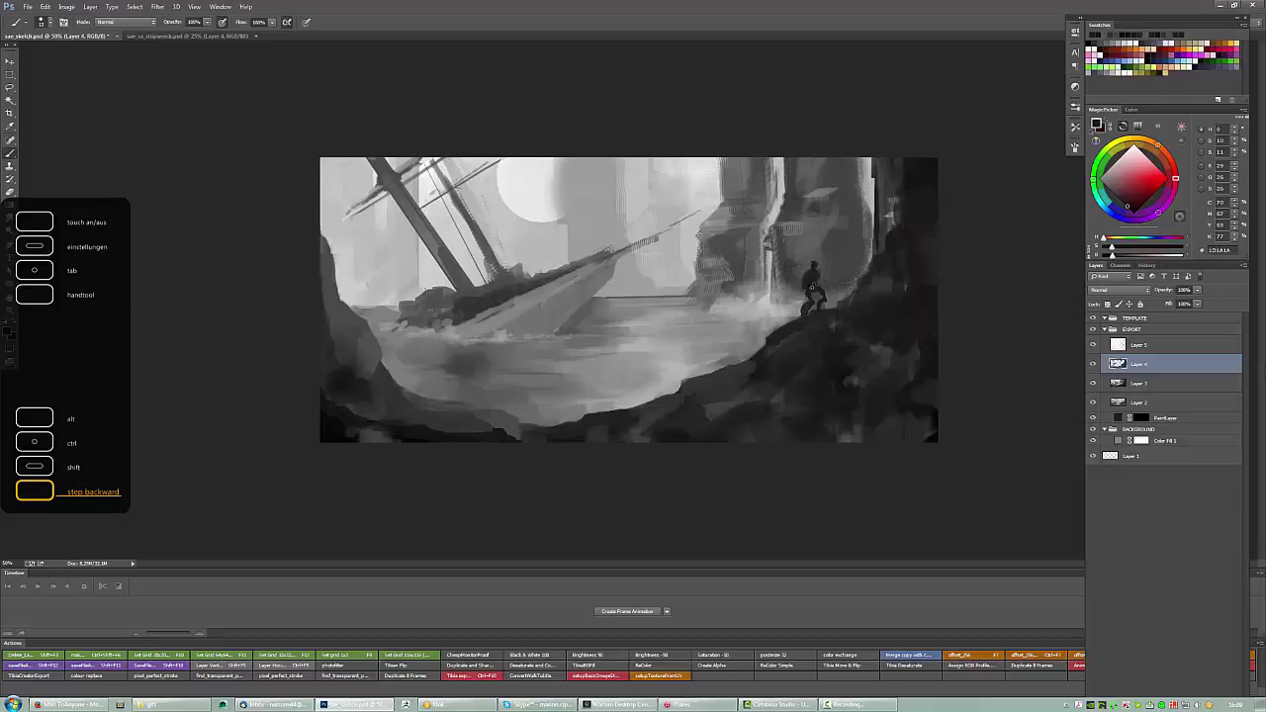
Fill in the figure's torso and legs and trim its outline with sampled dark and background grays.
left_click(803, 286, "alt")
left_click(817, 287, "alt")
left_click_drag(811, 294, 805, 308)
left_click(820, 293, "alt")
left_click(821, 287, "alt")
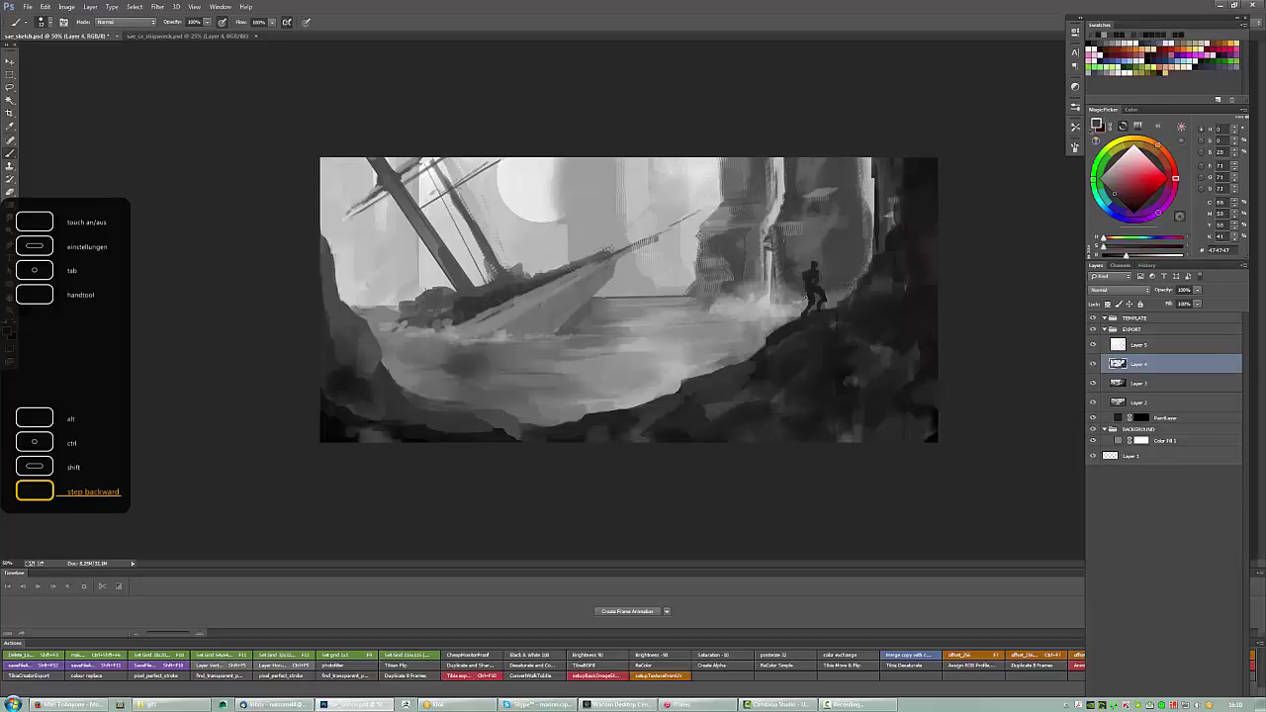
Reshape the small figure's torso and give its head pointed horns using sampled near-black and surrounding grays.
left_click(816, 281, "alt")
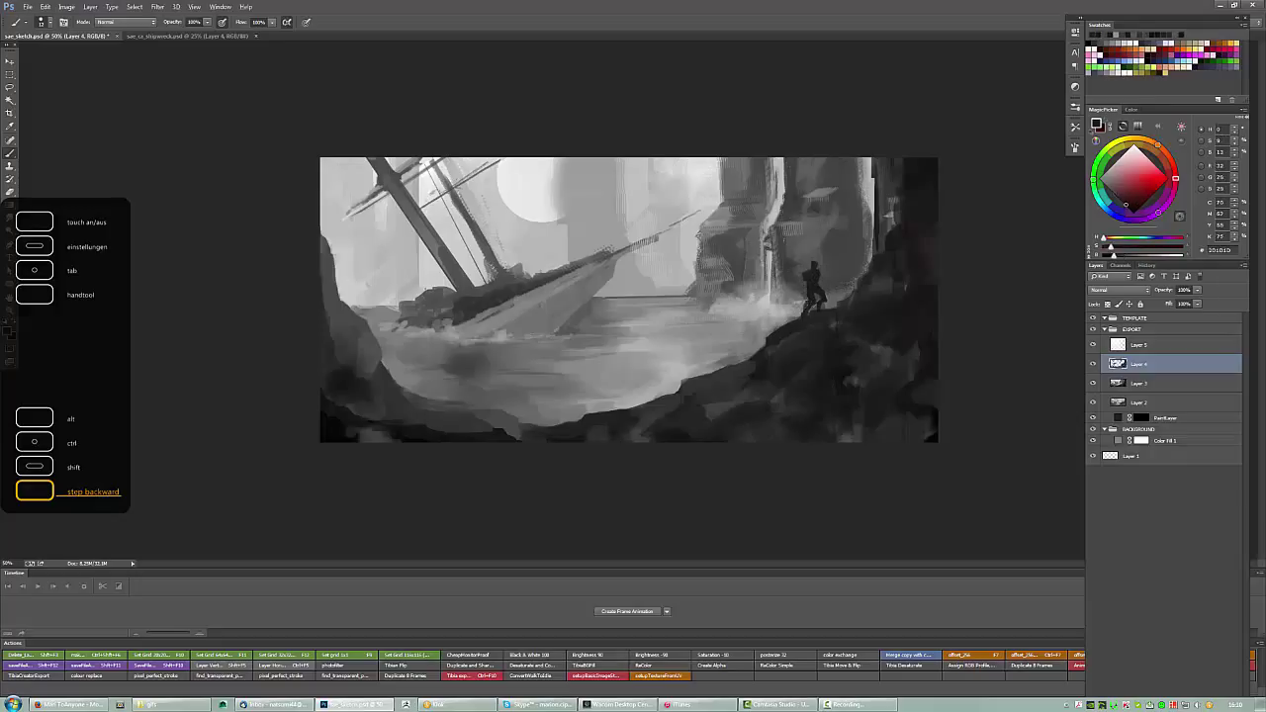
left_click(808, 302, "alt")
left_click(807, 297, "alt")
left_click(815, 285, "alt")
left_click(806, 265, "alt")
left_click(823, 294, "alt")
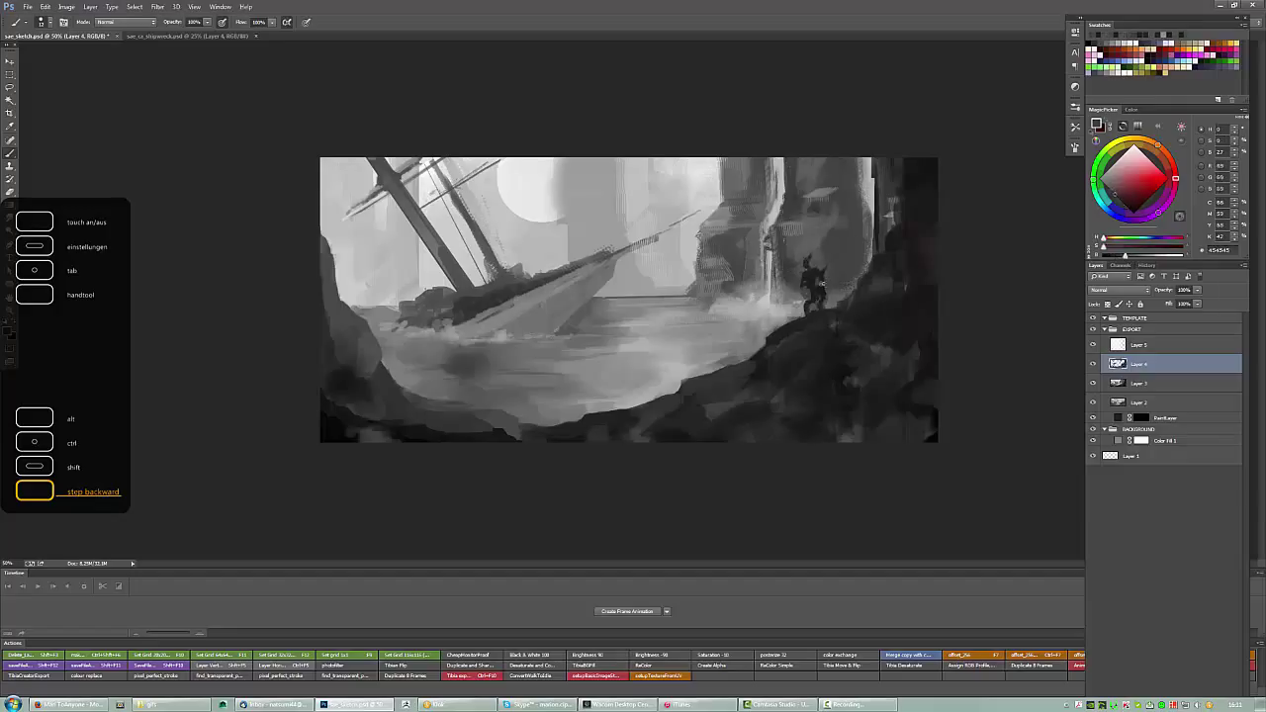
Refine the figure's upper body and paint a slanted weapon rising over its shoulder with sampled dark grays.
left_click(814, 286, "alt")
left_click(813, 287, "alt")
left_click(813, 289, "alt")
left_click(814, 292, "alt")
left_click(819, 290, "alt")
left_click(814, 285, "alt")
left_click(815, 283, "alt")
left_click(815, 283, "alt")
left_click(815, 283, "alt")
left_click(817, 286, "alt")
left_click(813, 269, "alt")
left_click(811, 269, "alt")
left_click(803, 269, "alt")
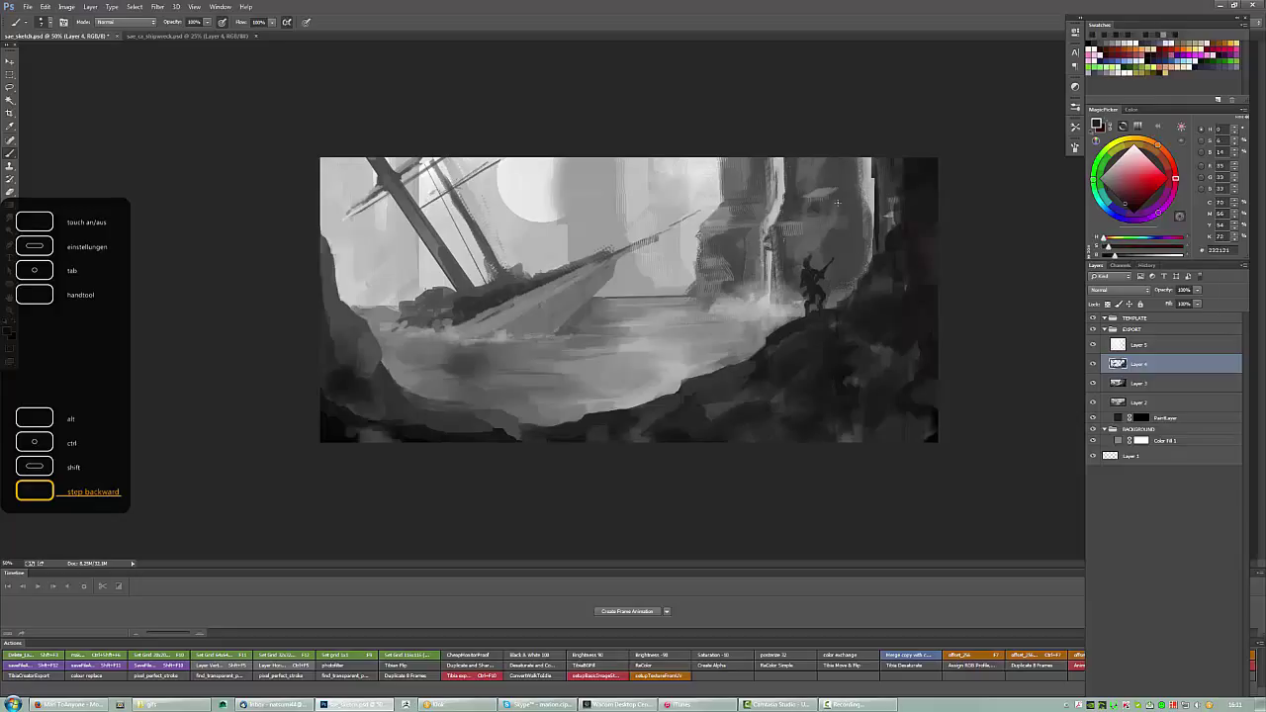
Paint over the figure's old legs with sampled background gray and redefine the horned head's outline.
left_click(825, 297, "alt")
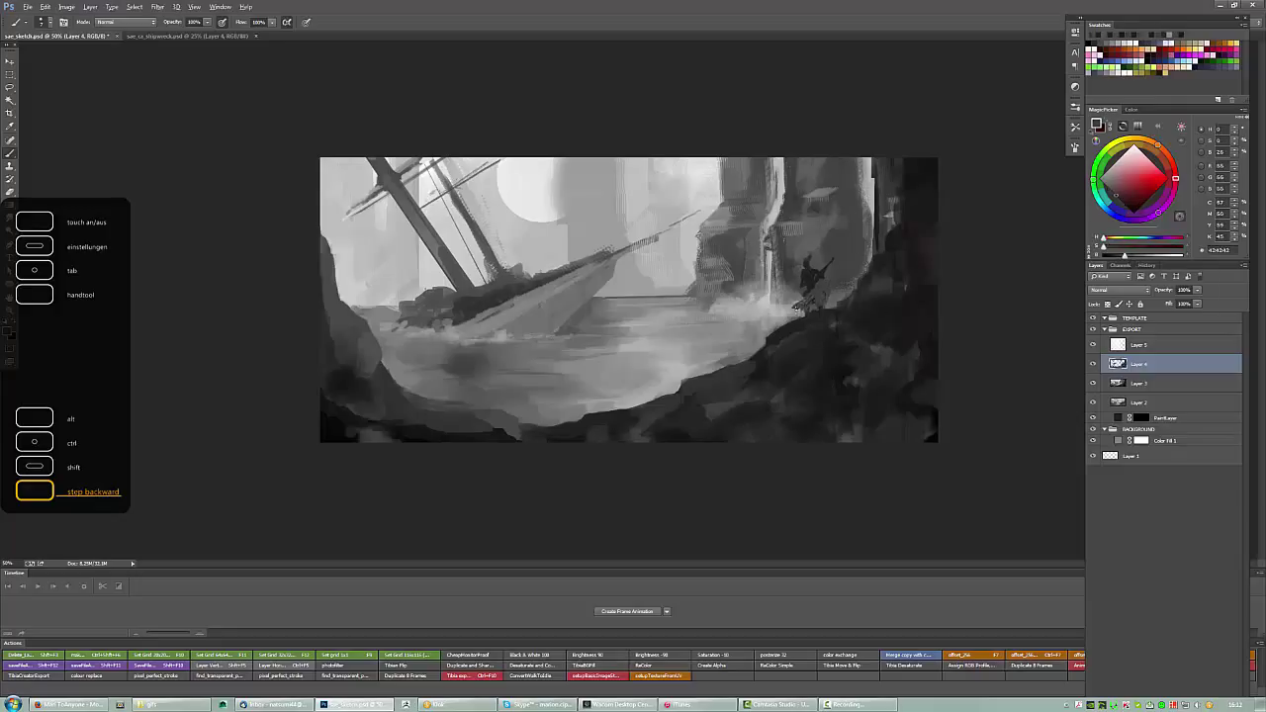
left_click(803, 293, "alt")
left_click(813, 279, "alt")
left_click(811, 277, "alt")
left_click(808, 259, "alt")
left_click(811, 258, "alt")
left_click(806, 262, "alt")
left_click(808, 261, "alt")
left_click(810, 260, "alt")
left_click(811, 260, "alt")
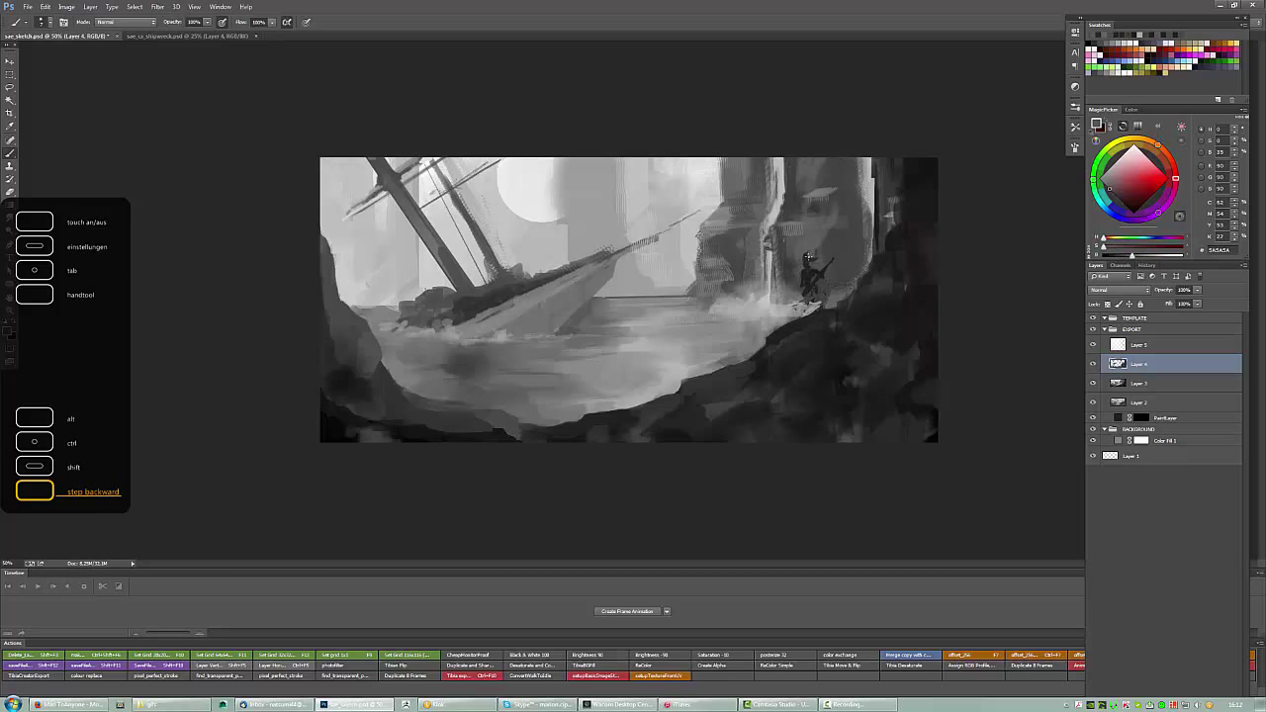
Brighten the background around the figure's feet and repaint longer, separated legs in near-black.
left_click(814, 259, "alt")
left_click(813, 267, "alt")
left_click(813, 280, "alt")
left_click(810, 289, "alt")
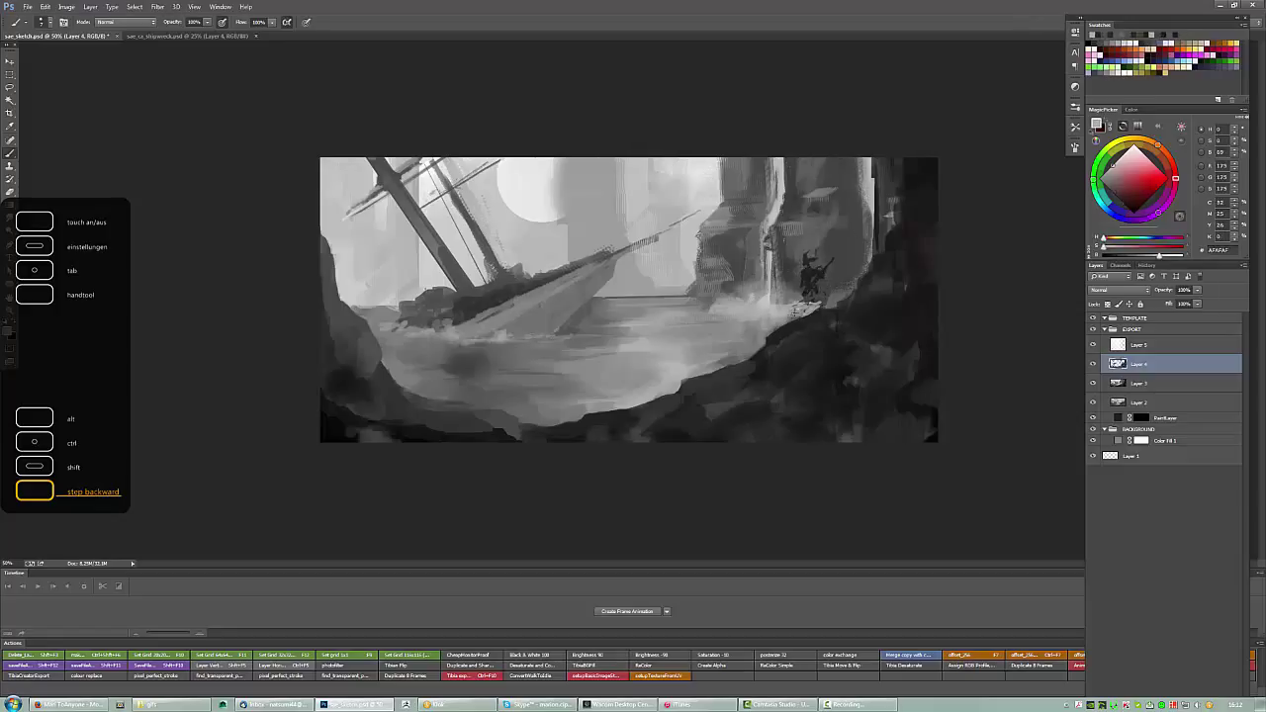
left_click(807, 286, "alt")
left_click_drag(812, 288, 807, 297)
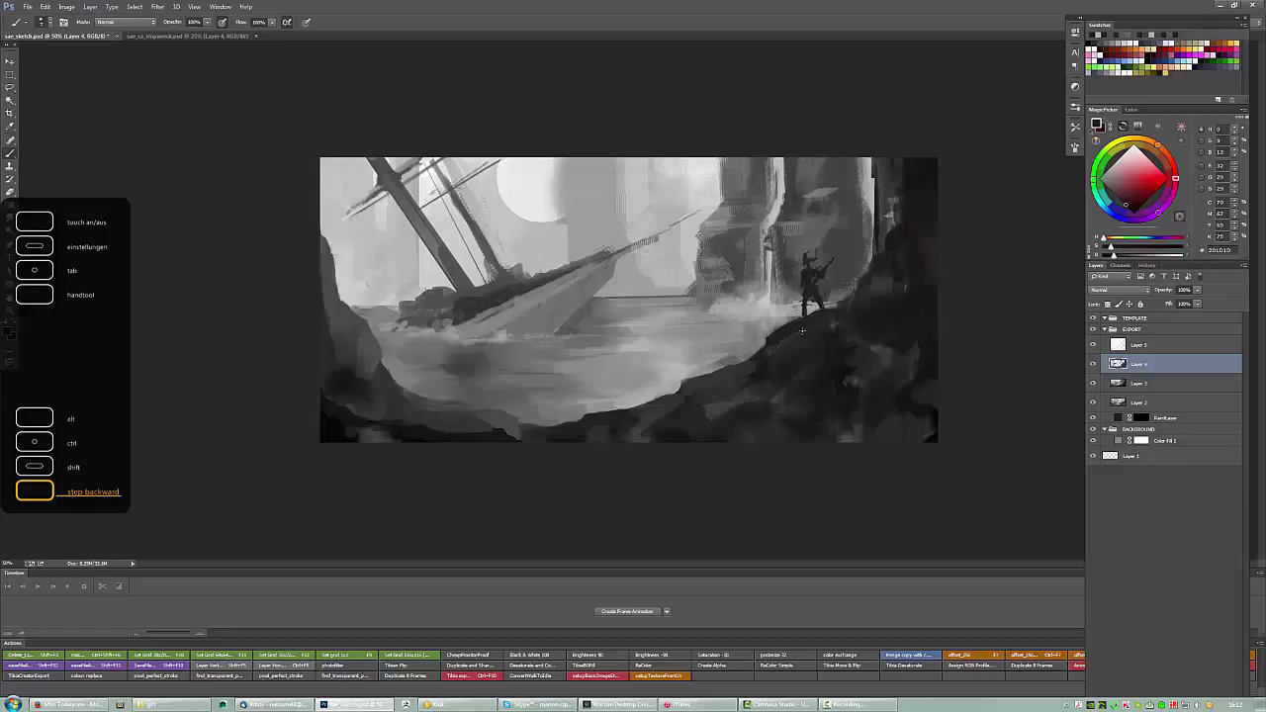
Ground the figure's feet with near-black strokes on the rock and roughen the leaning mast's edges.
left_click(840, 320, "alt")
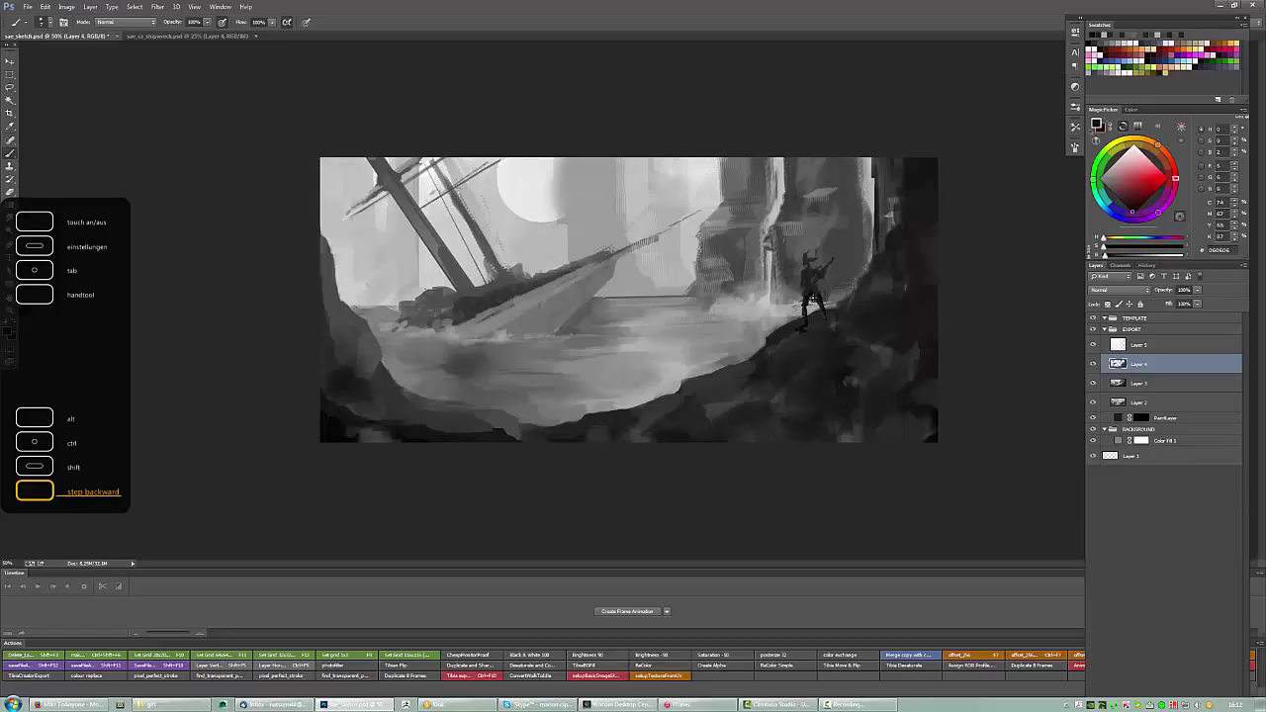
left_click_drag(819, 332, 838, 323)
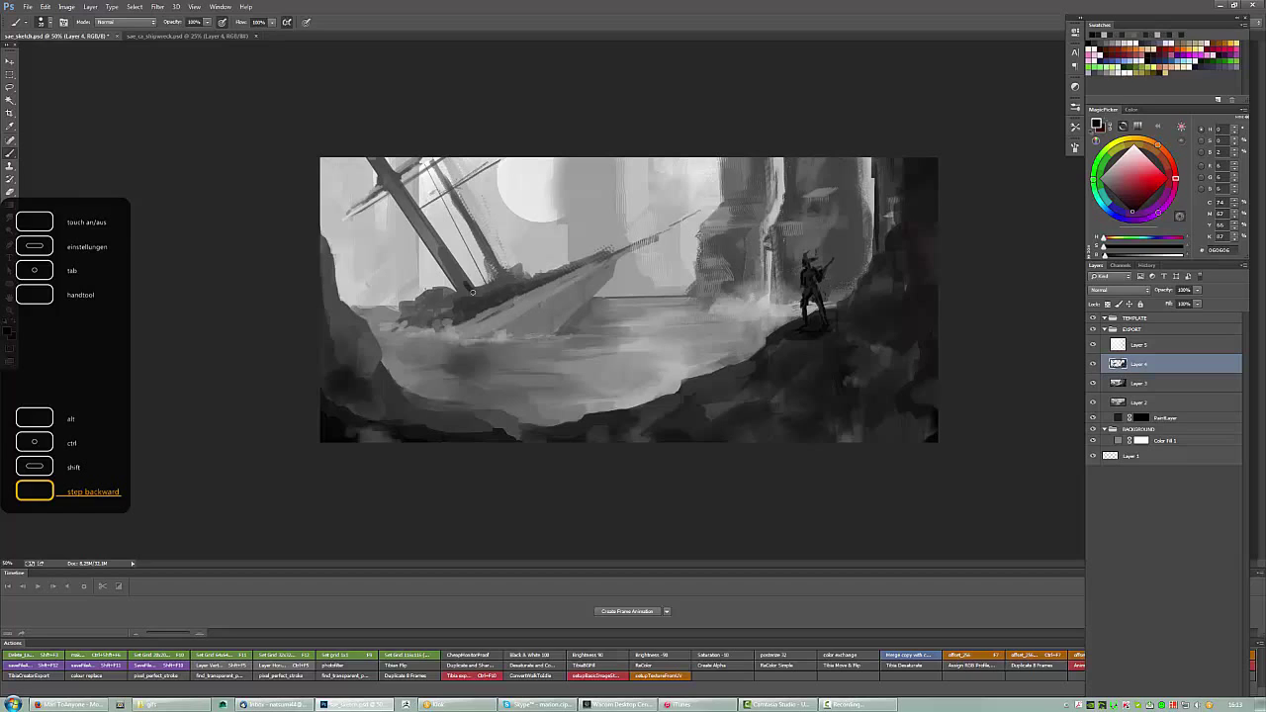
left_click(444, 240, "alt")
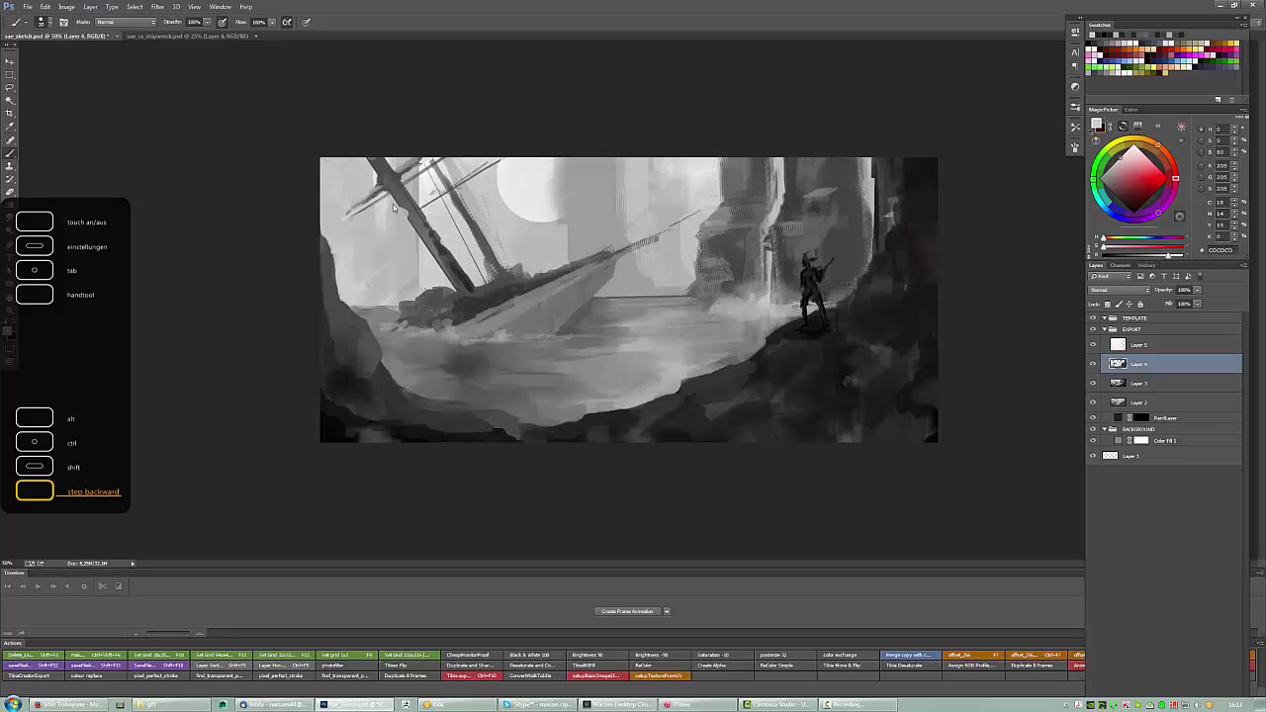
Add an Overlay gradient fill above the painting and choose the dark teal preset with a bright green center.
key("ctrl+shift+alt+n")
left_click(1118, 290)
left_click(1118, 435)
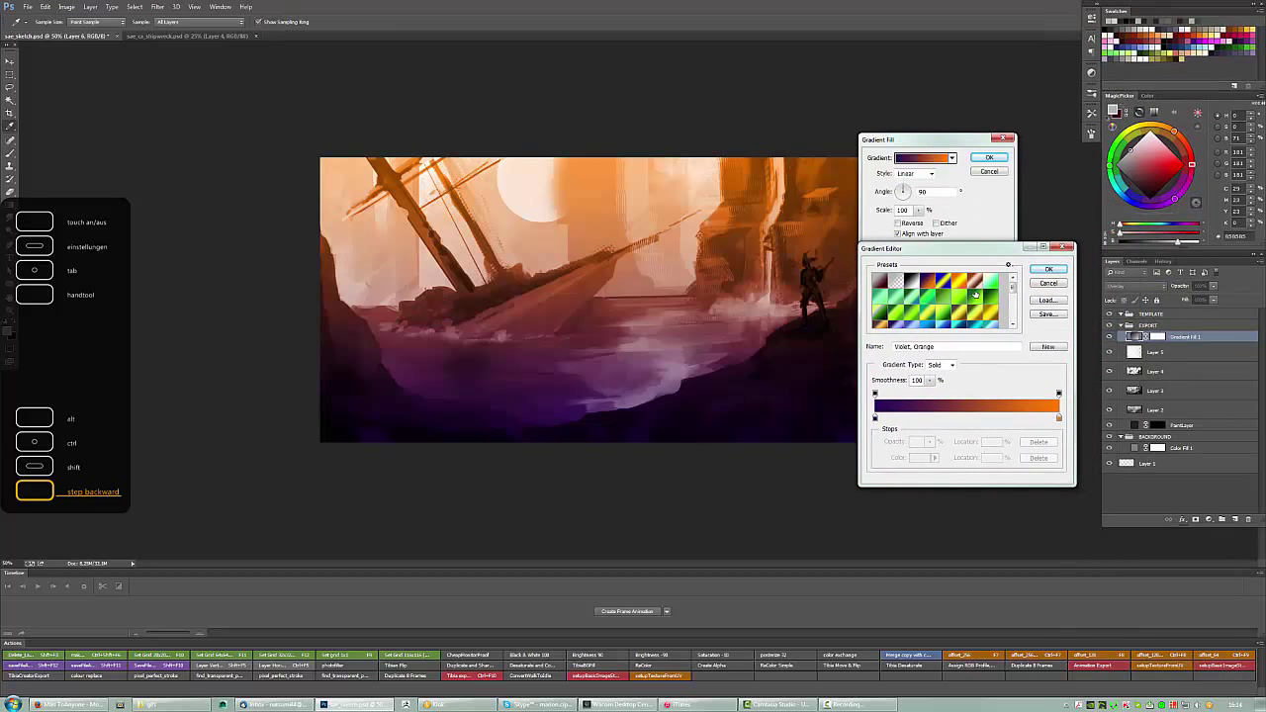
left_click(974, 293)
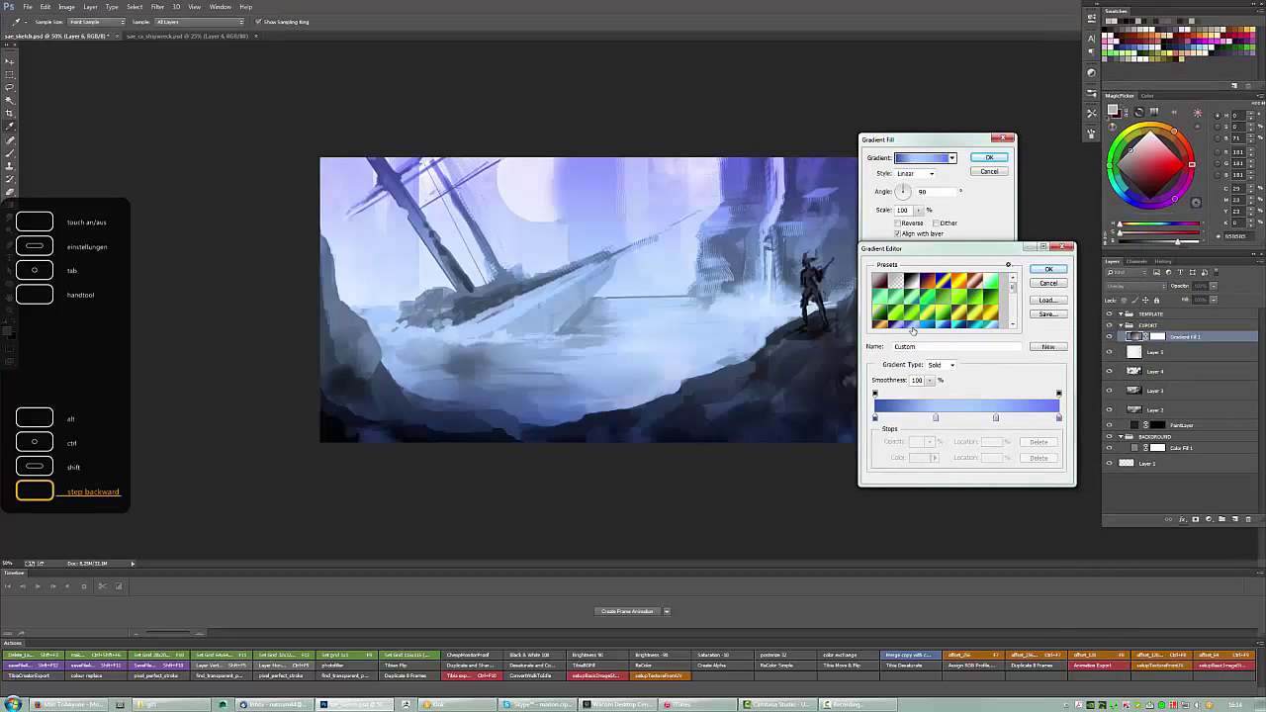
left_click(988, 308)
scroll(987, 309, "down", 2)
left_click(963, 297)
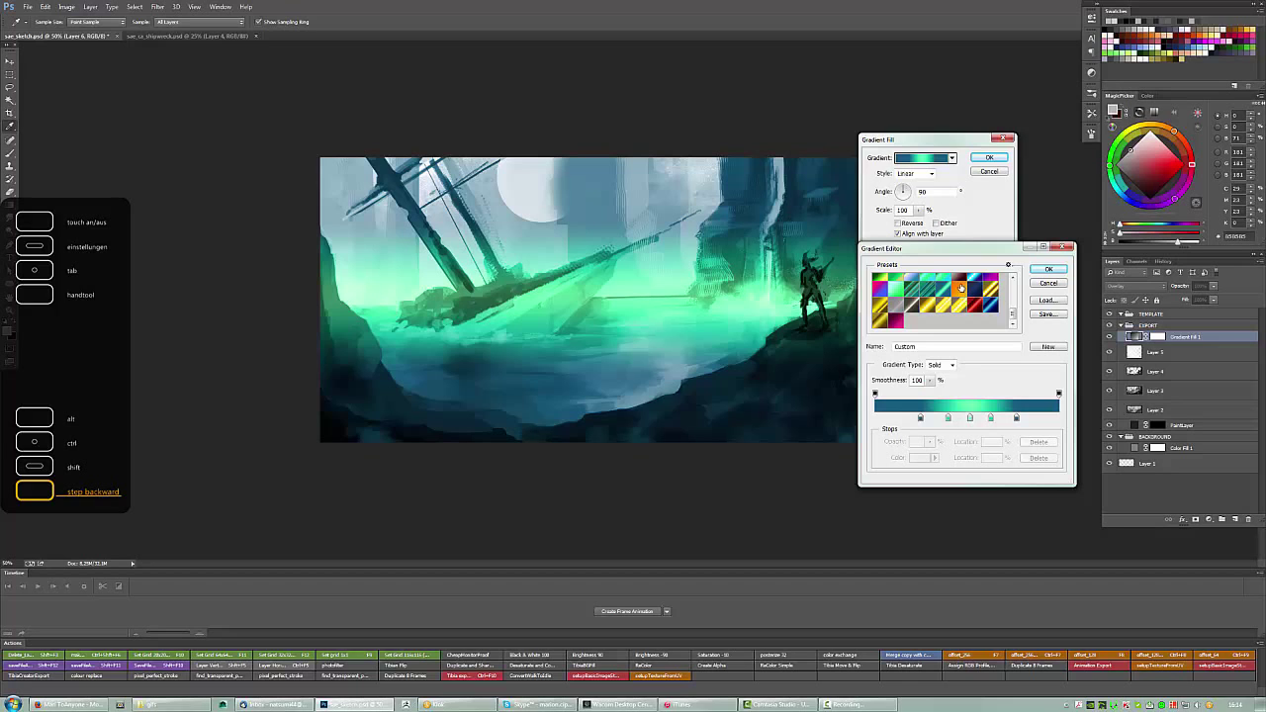
Spread the gradient's color stops outward and recolor the middle stop to a green with hue 150.
mouse_move(920, 418)
left_mouse_down()
mouse_move(894, 418)
mouse_move(925, 417)
left_mouse_up()
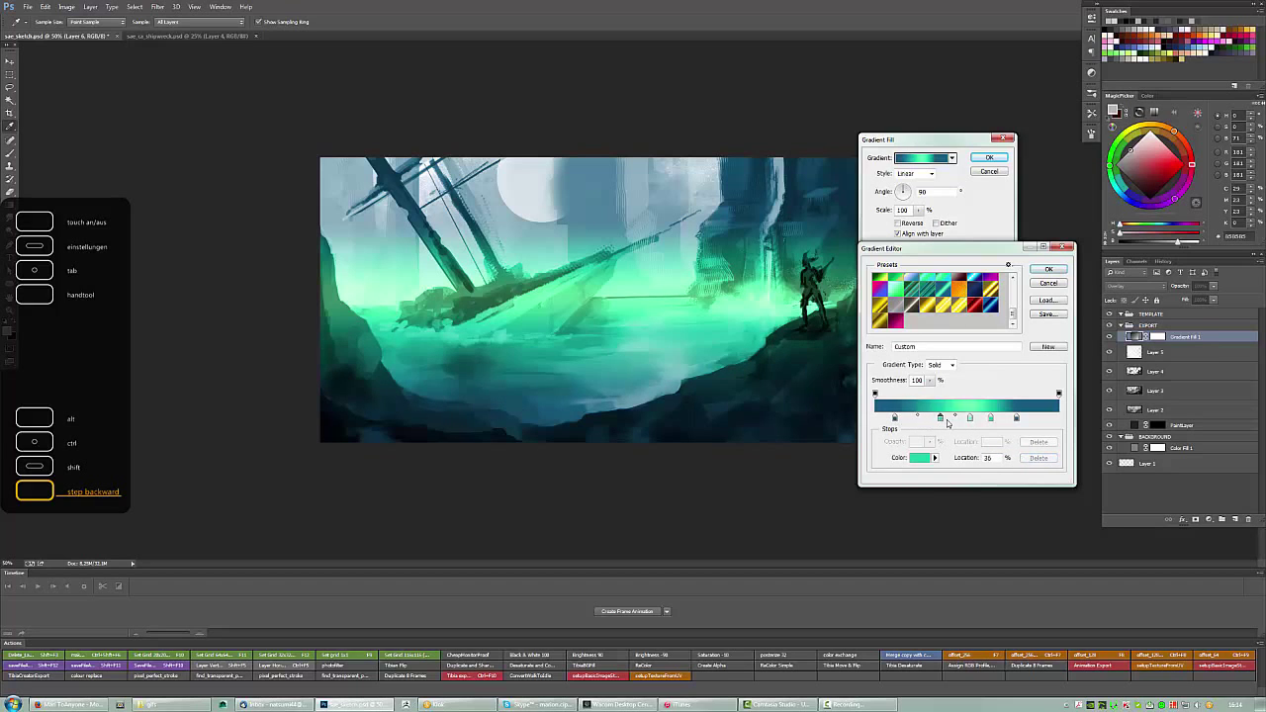
left_click_drag(1014, 417, 970, 417)
double_click(971, 417)
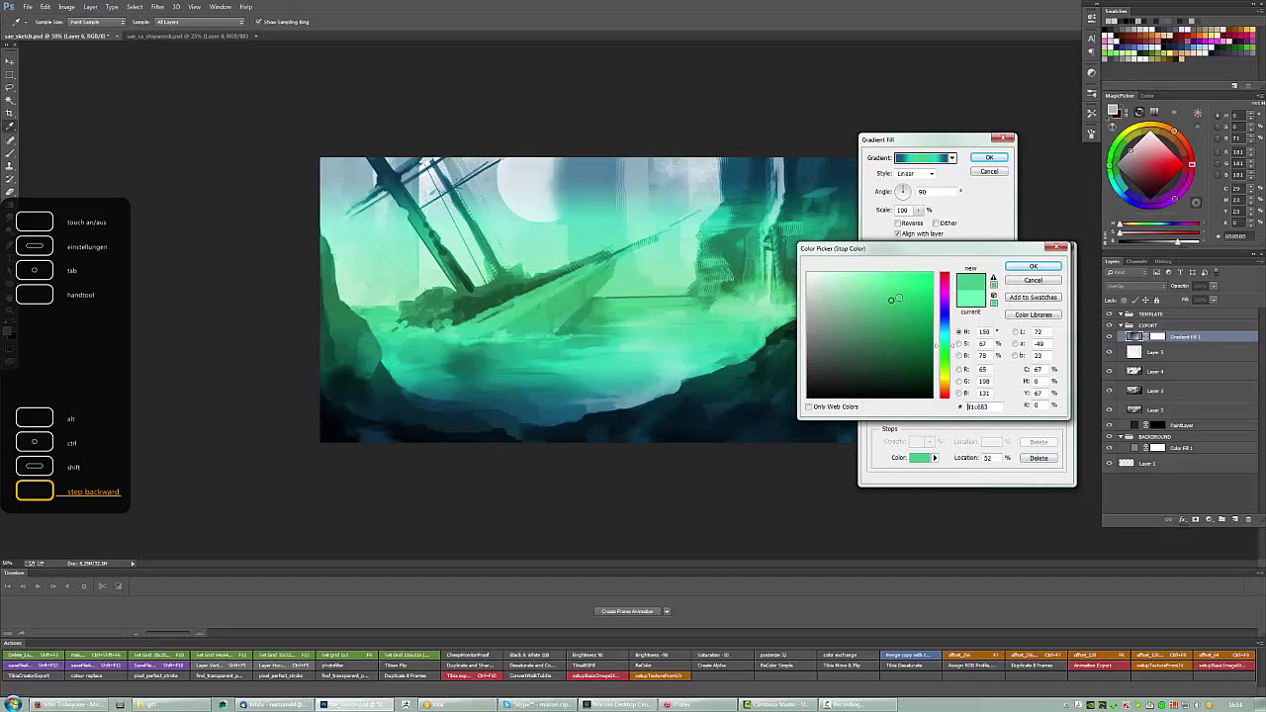
left_click(1031, 269)
Recolor the stop at 27% to a teal with hue 174, shift the last stop outward, and apply the gradient fill.
double_click(924, 418)
left_click_drag(945, 326, 945, 337)
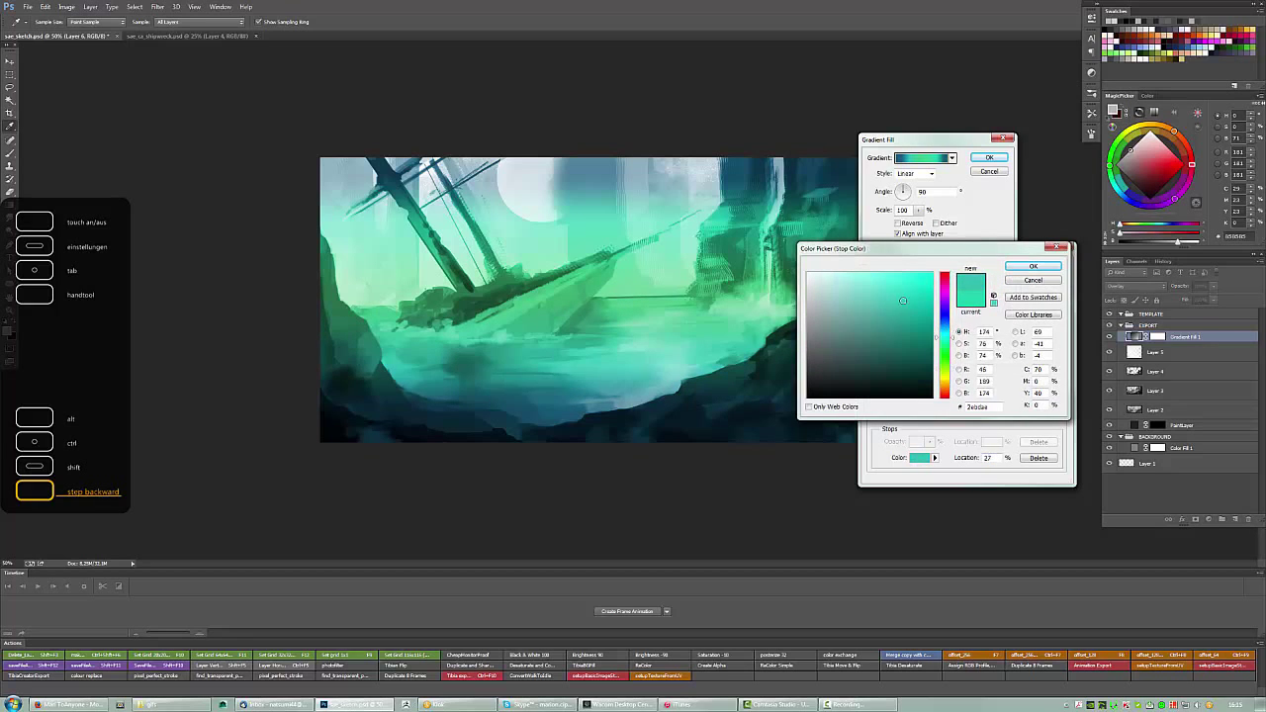
left_click(1031, 268)
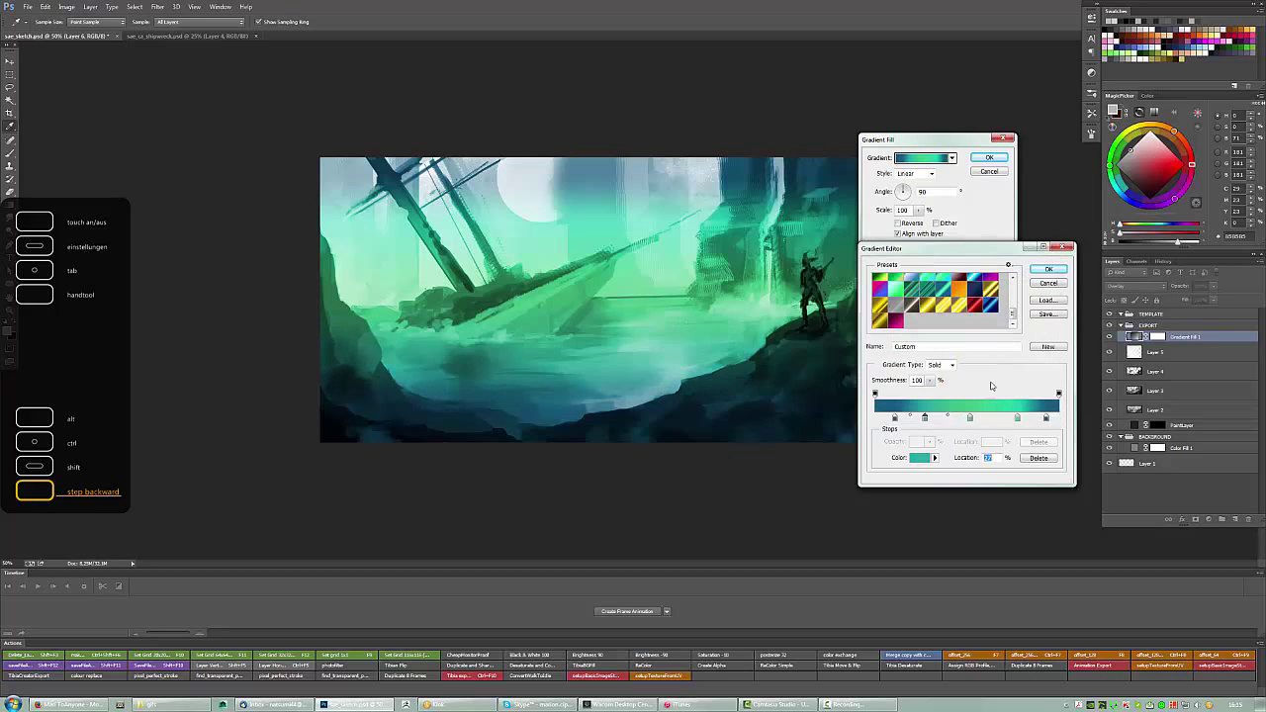
left_click_drag(1046, 417, 1054, 418)
left_click(1049, 269)
left_click(981, 159)
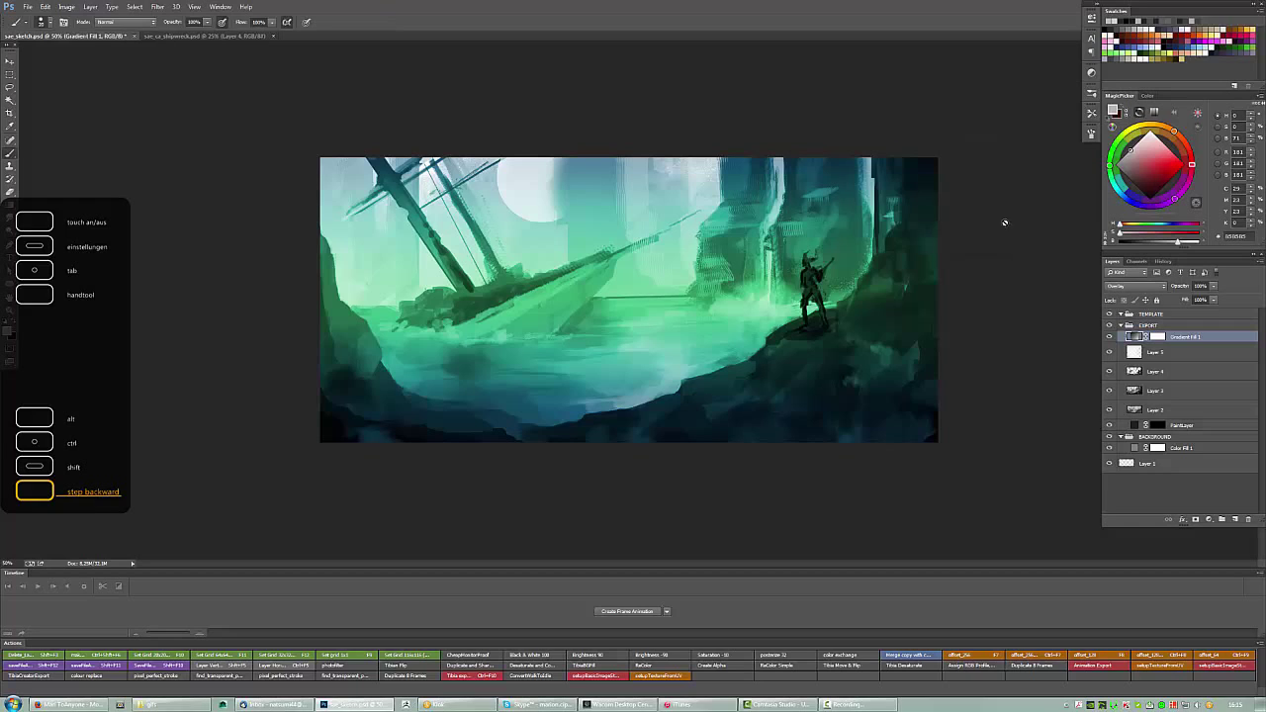
Paint pale highlights along the wreck's upper hull edge on a new layer above the gradient fill.
key("ctrl+shift+alt+n")
left_click(530, 324, "alt")
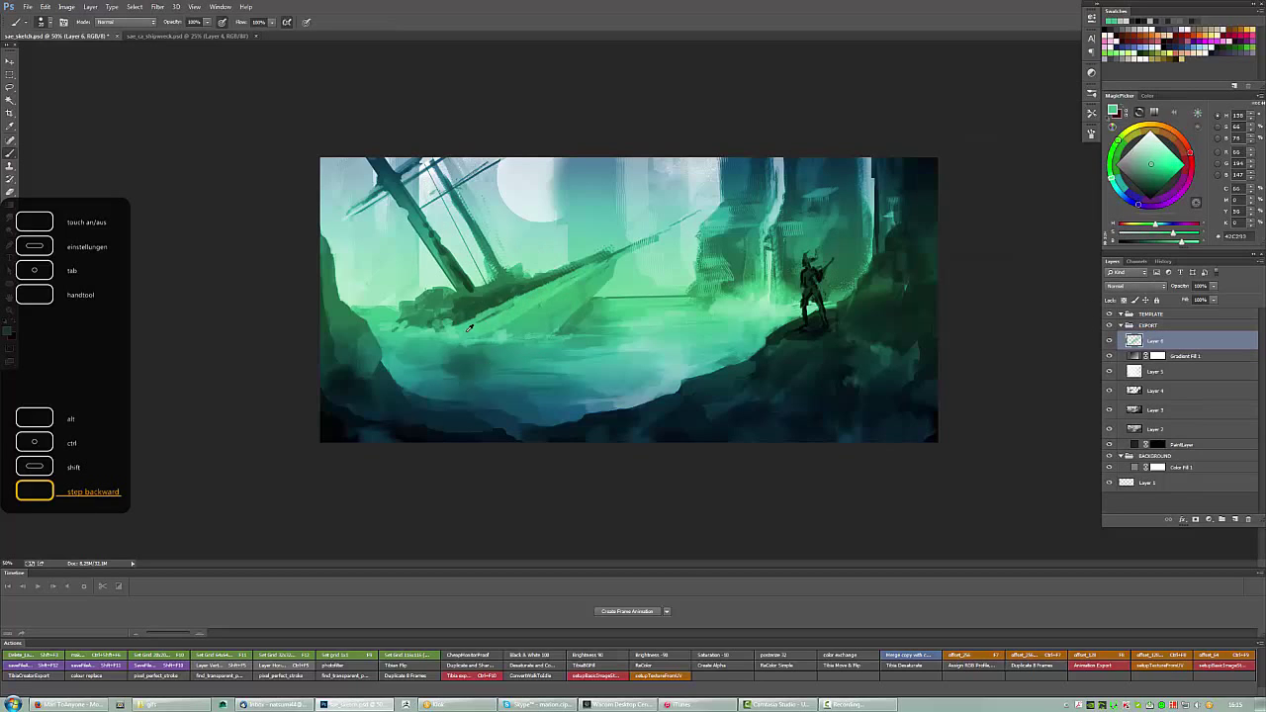
left_click_drag(582, 271, 629, 250)
left_click(615, 252, "alt")
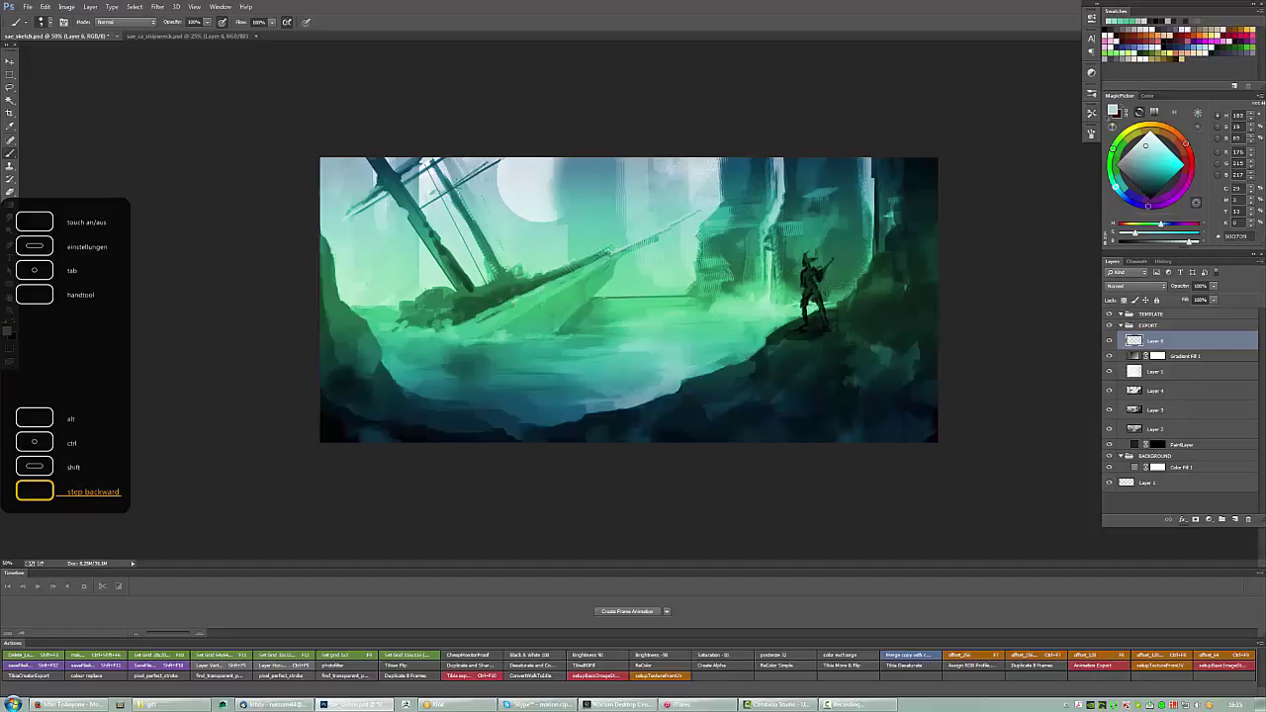
left_click_drag(504, 308, 481, 316)
left_click(539, 307, "alt")
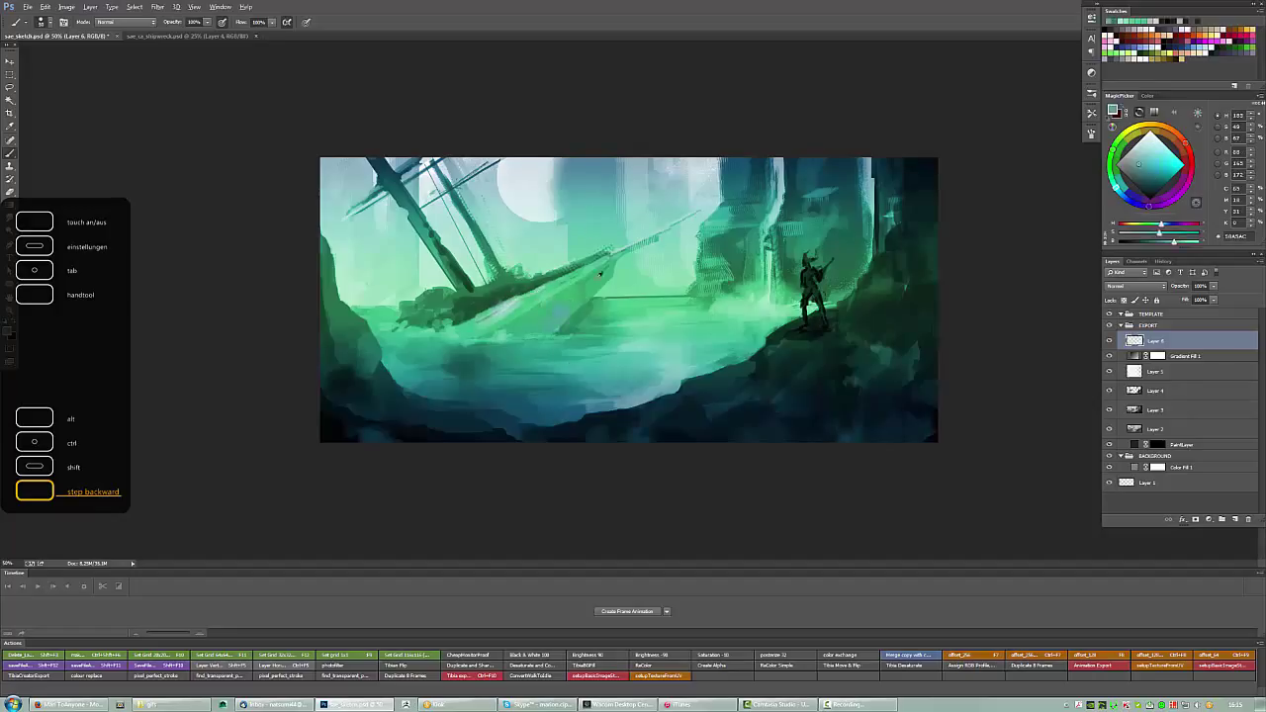
Fill the hull's side with sampled blue-gray and green planes and brighten its edge with pale teal.
left_click(545, 318, "alt")
mouse_move(583, 292)
left_mouse_down()
mouse_move(546, 315)
mouse_move(560, 312)
mouse_move(494, 323)
left_mouse_up()
left_click(606, 272, "alt")
left_click(524, 309, "alt")
left_click(551, 333, "alt")
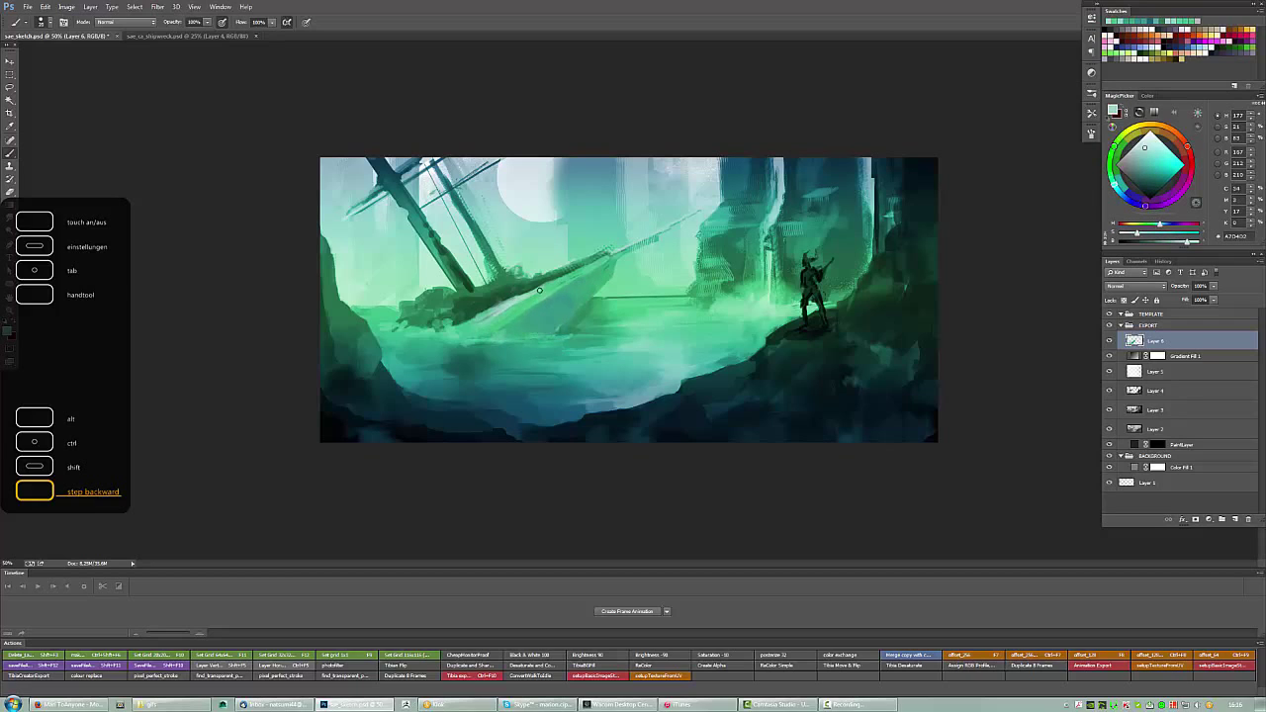
left_click(498, 307, "alt")
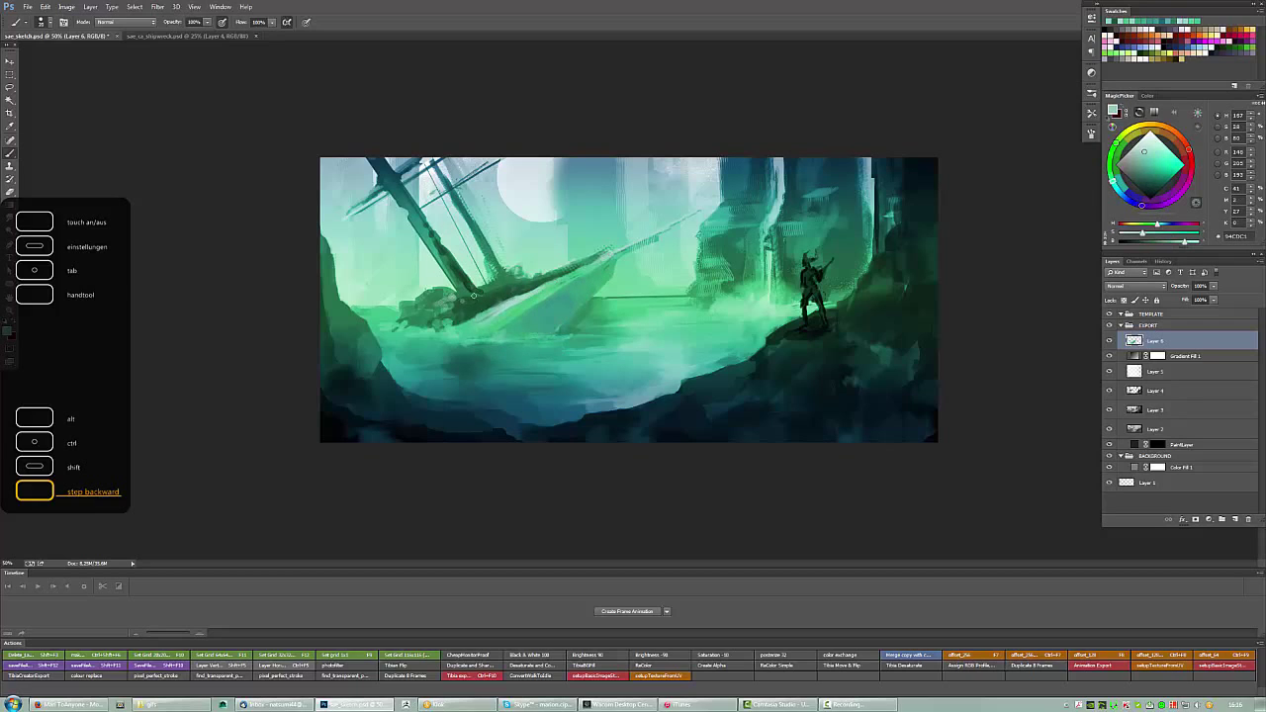
Reshape the rocks at the wreck's stern and add a small rock in the water with sampled greens.
left_click(425, 348, "alt")
mouse_move(402, 338)
left_mouse_down()
mouse_move(421, 347)
mouse_move(388, 305)
left_mouse_up()
left_click(436, 323, "alt")
left_click(401, 298, "alt")
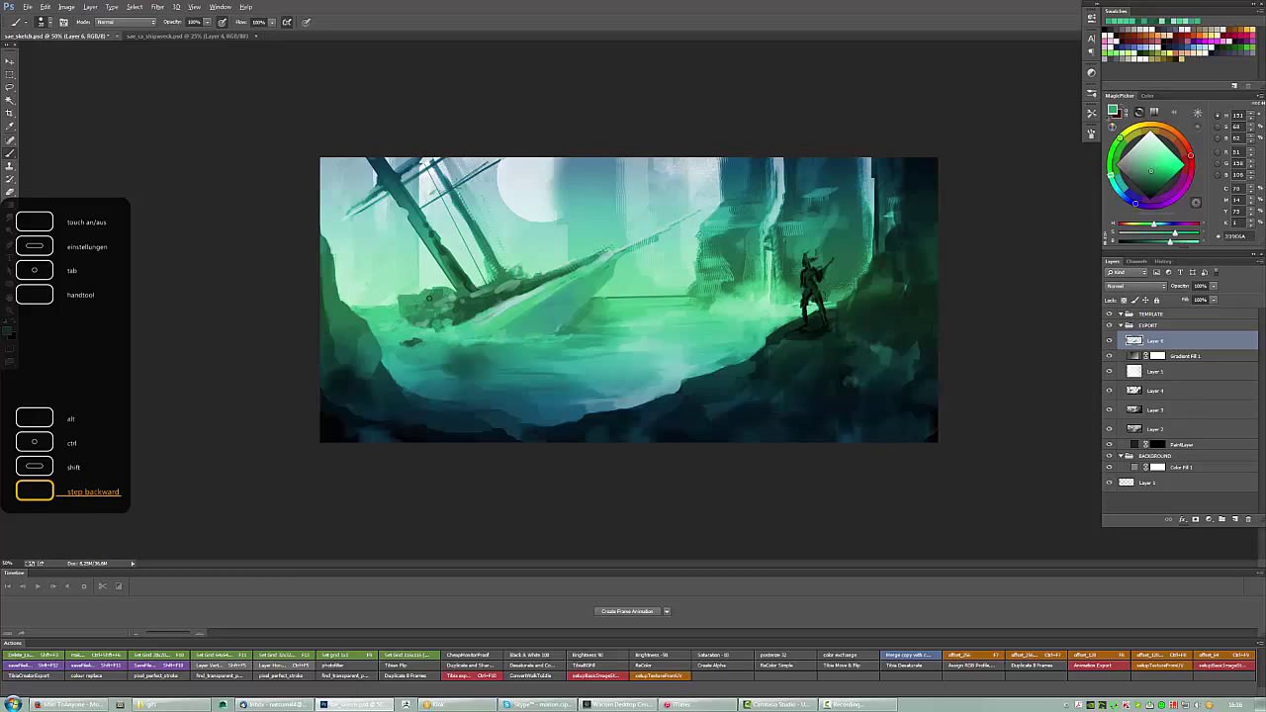
left_click(428, 296, "alt")
left_click(440, 303, "alt")
left_click_drag(431, 314, 444, 301)
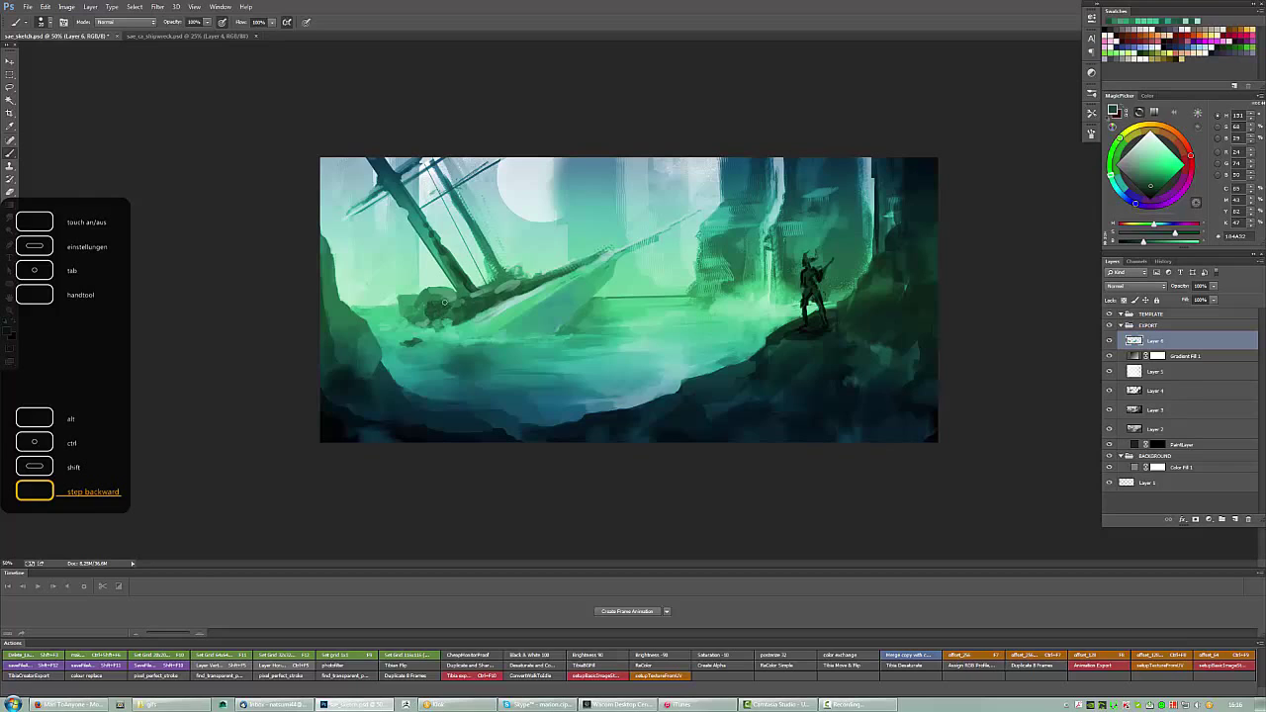
Carve the stern rocks' silhouette with sampled background green and block in their dark and mid-green facets.
left_click(447, 301, "alt")
left_click(490, 314, "alt")
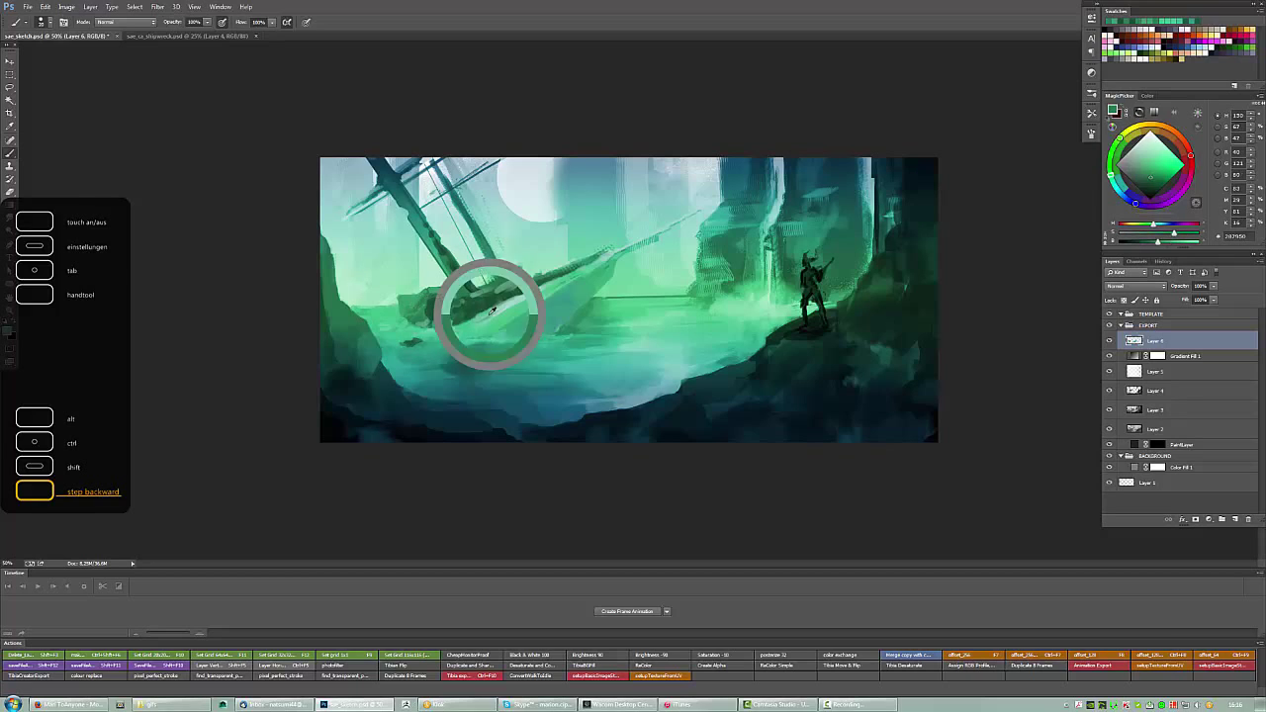
left_click(398, 303, "alt")
left_click(436, 287, "alt")
left_click(458, 300, "alt")
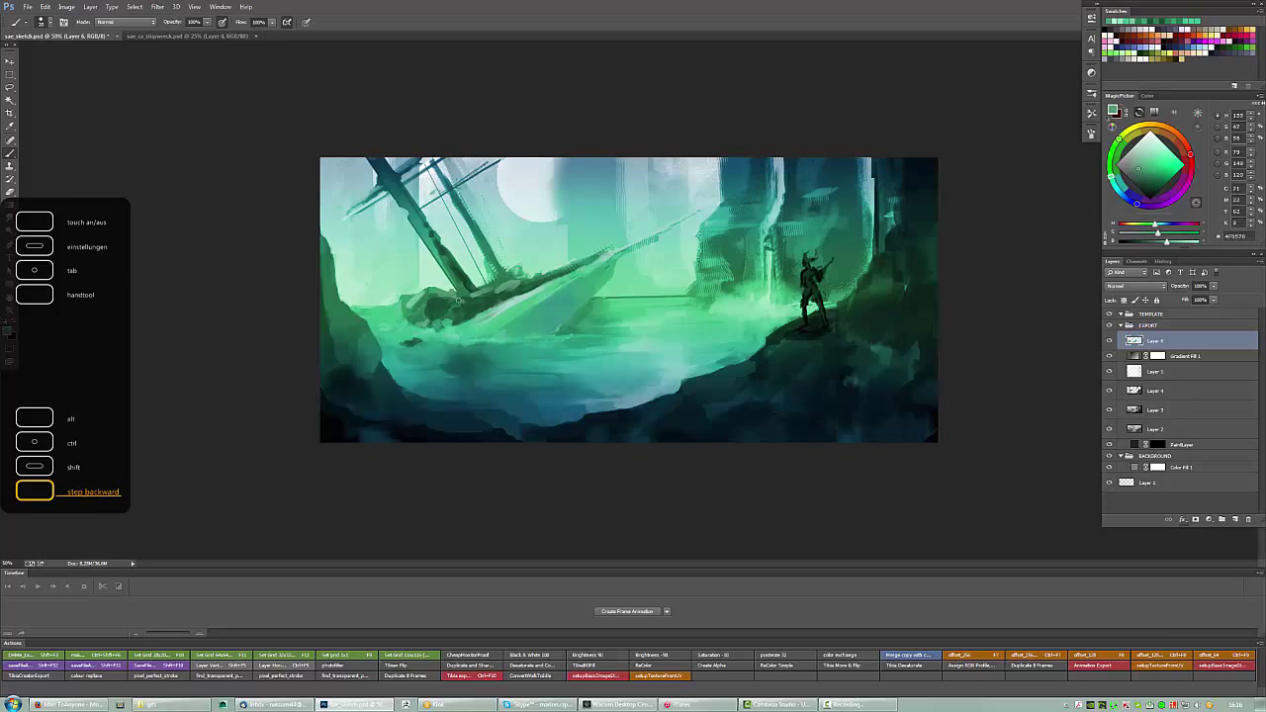
Add muted teal-green highlights to the deck edge and the rocks at the mast's base.
left_click(541, 270, "alt")
left_click(518, 277, "alt")
left_click(484, 292, "alt")
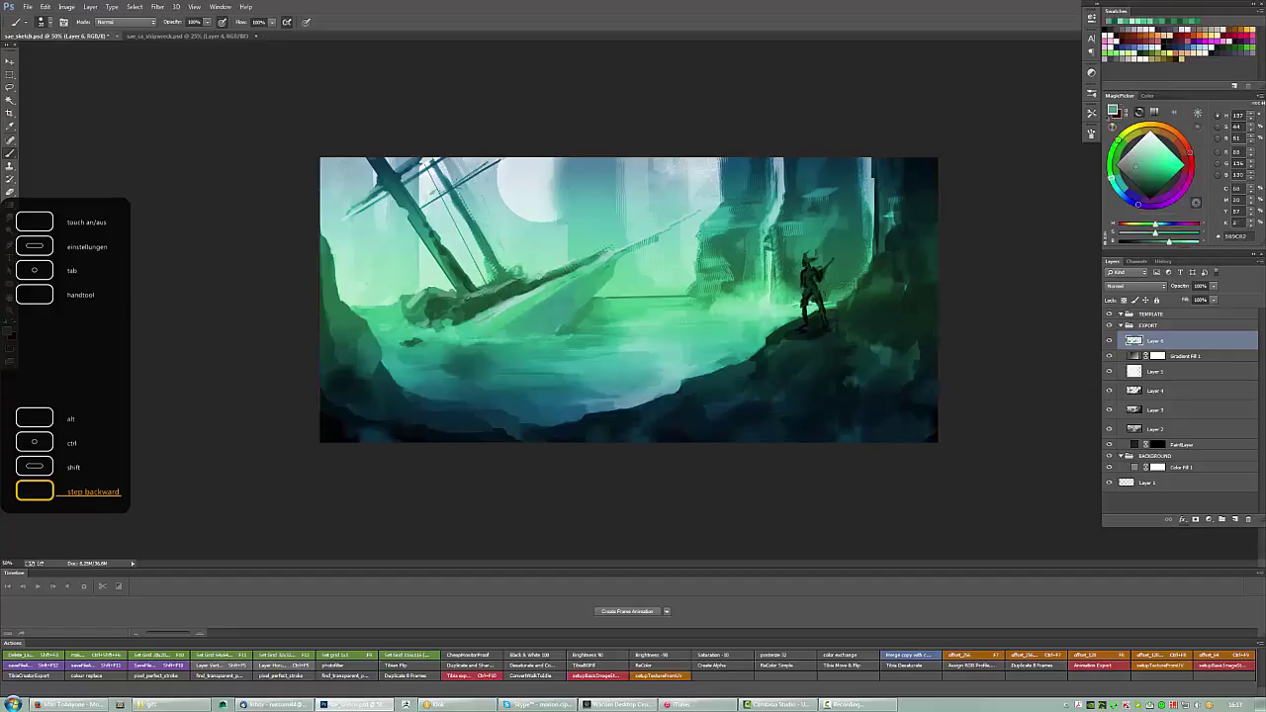
left_click(459, 301, "alt")
left_click(459, 301, "alt")
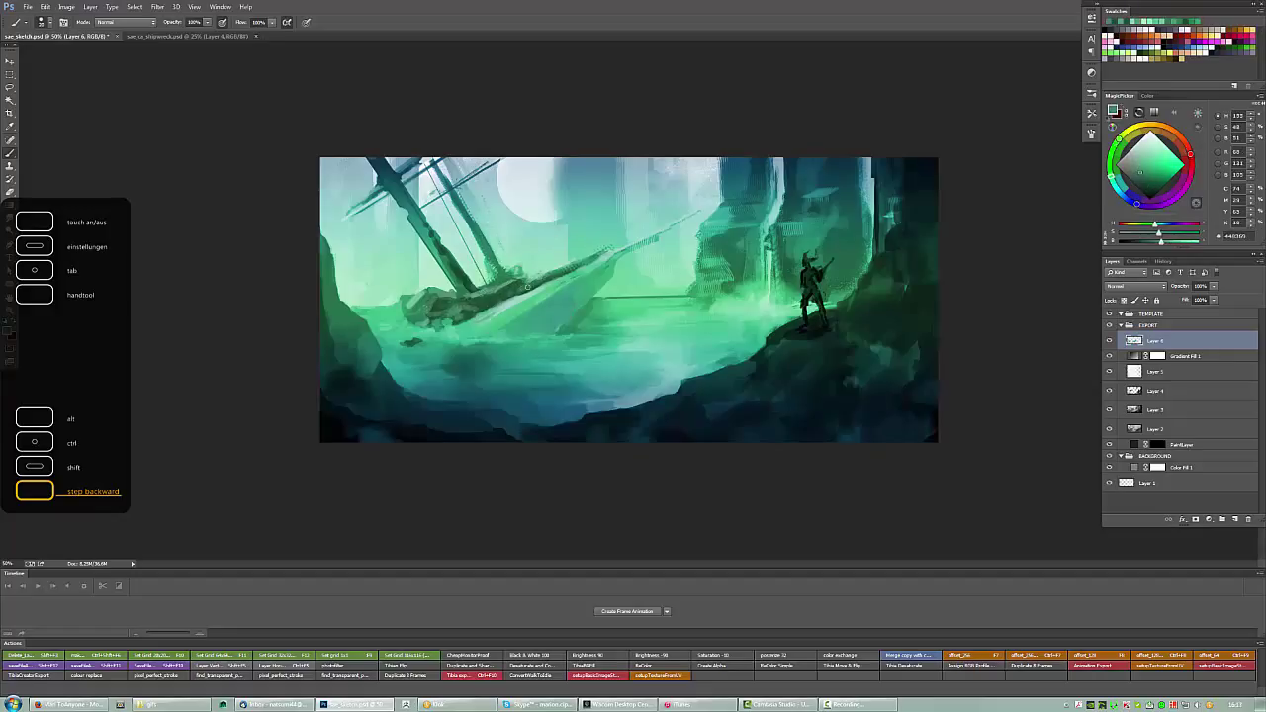
Lighten the small rock and waterline, deepen the stern rocks' shadows with dark green, and save the document.
left_click(444, 310, "alt")
left_click(429, 324, "alt")
left_click(407, 344)
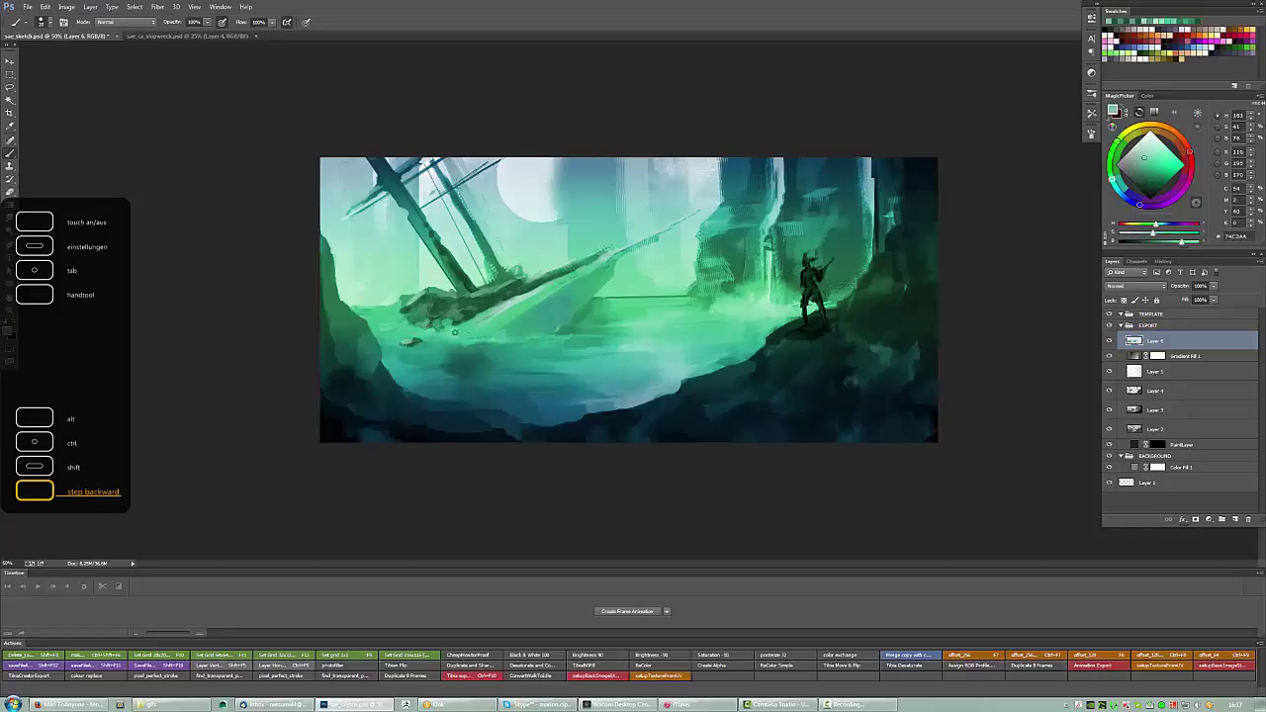
left_click(441, 294, "alt")
left_click(457, 294, "alt")
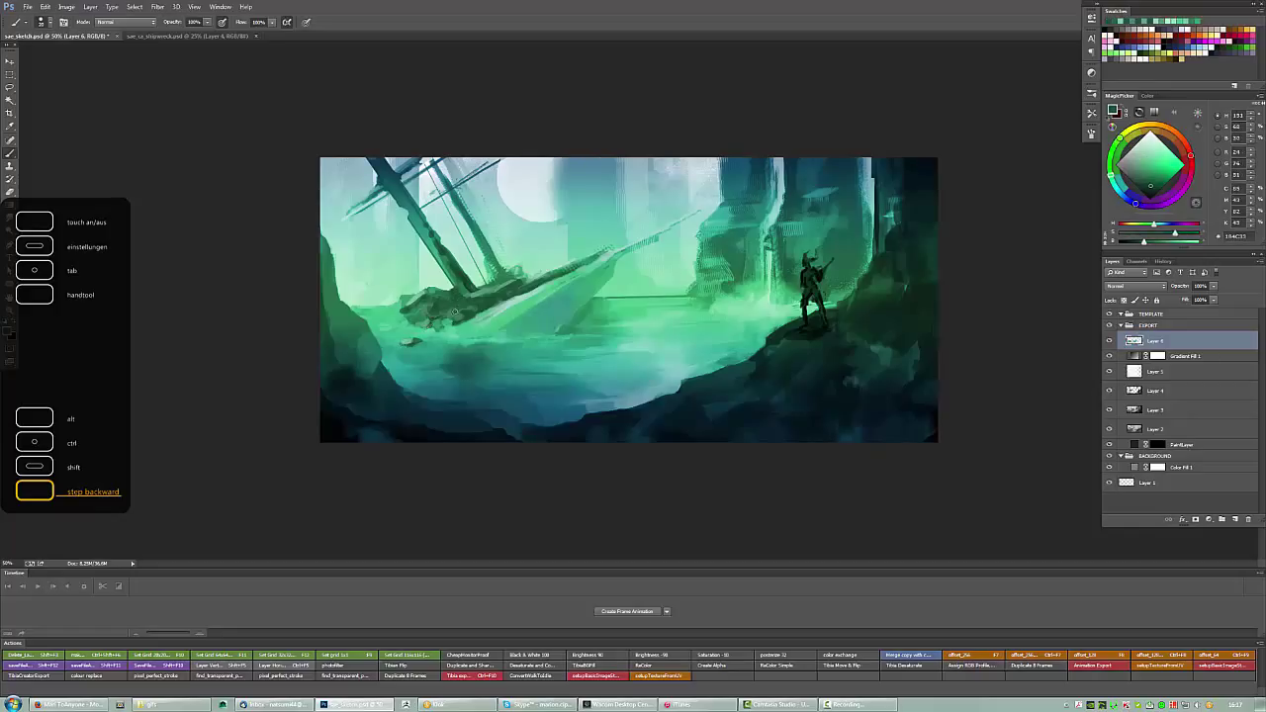
key("ctrl+s")
Hide Layer 6 and the gradient fill, and add a new layer directly above Layer 4.
right_click(839, 370)
double_click(886, 491)
left_click(1109, 340)
left_click(1140, 390)
key("ctrl+shift+alt+n")
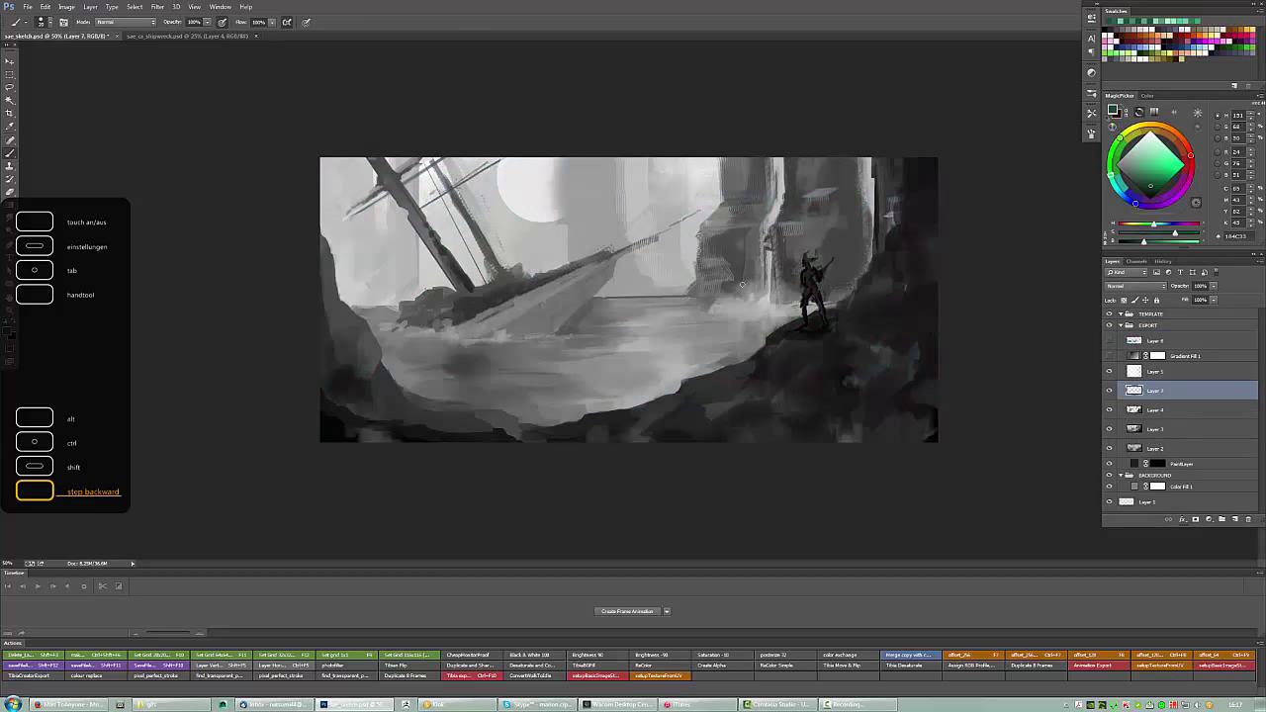
Paint light grey mist over the water at the waterfall's base with a large cloud-textured brush.
right_click(738, 269)
left_click(757, 512)
key("Return")
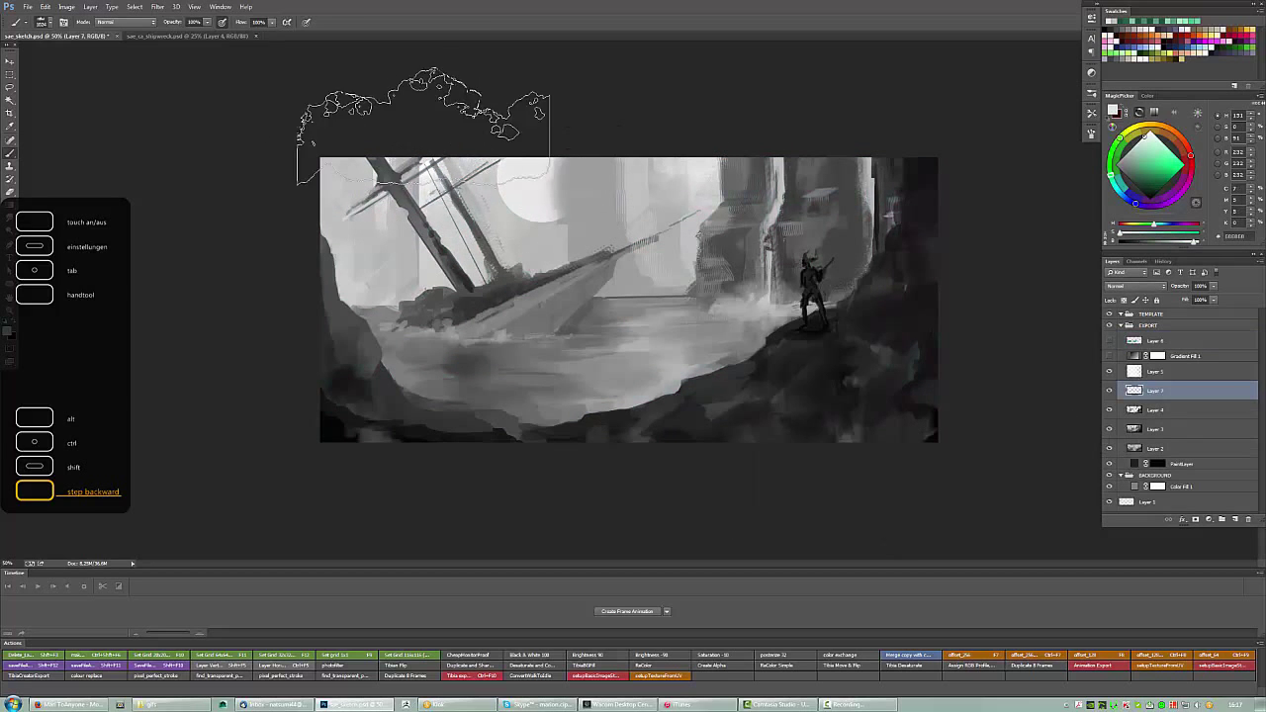
right_click(591, 270)
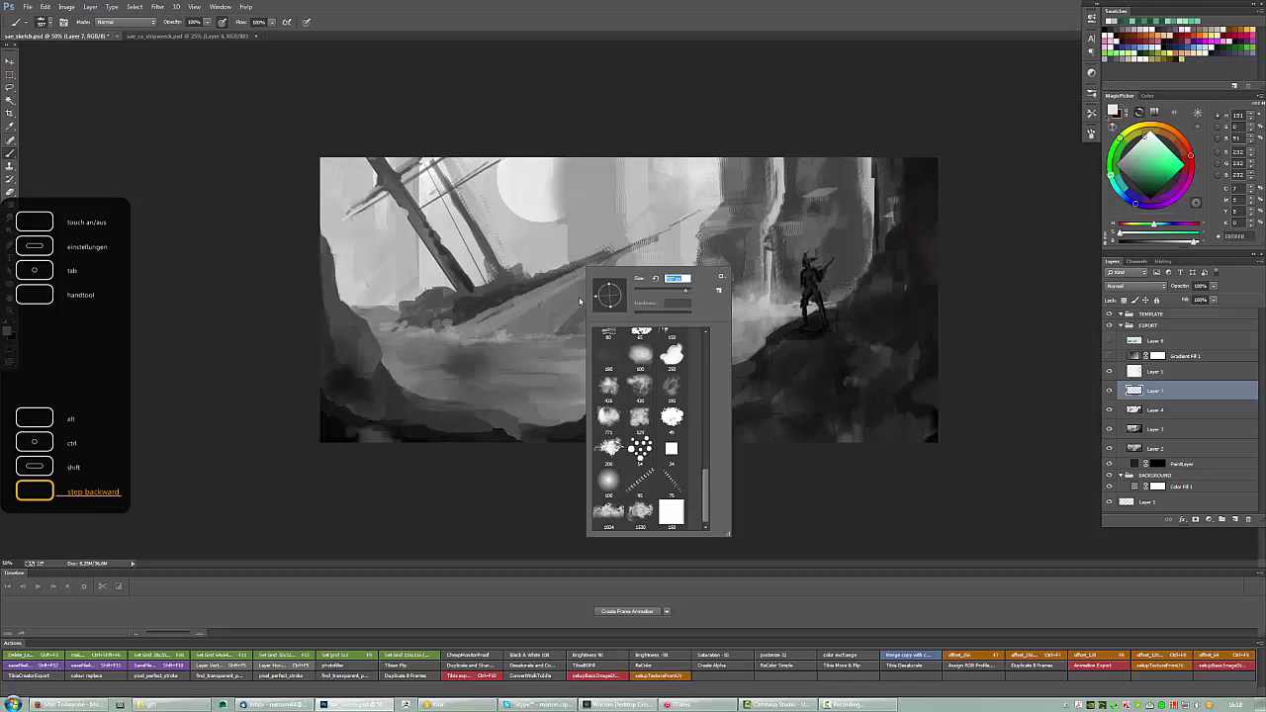
key("Return")
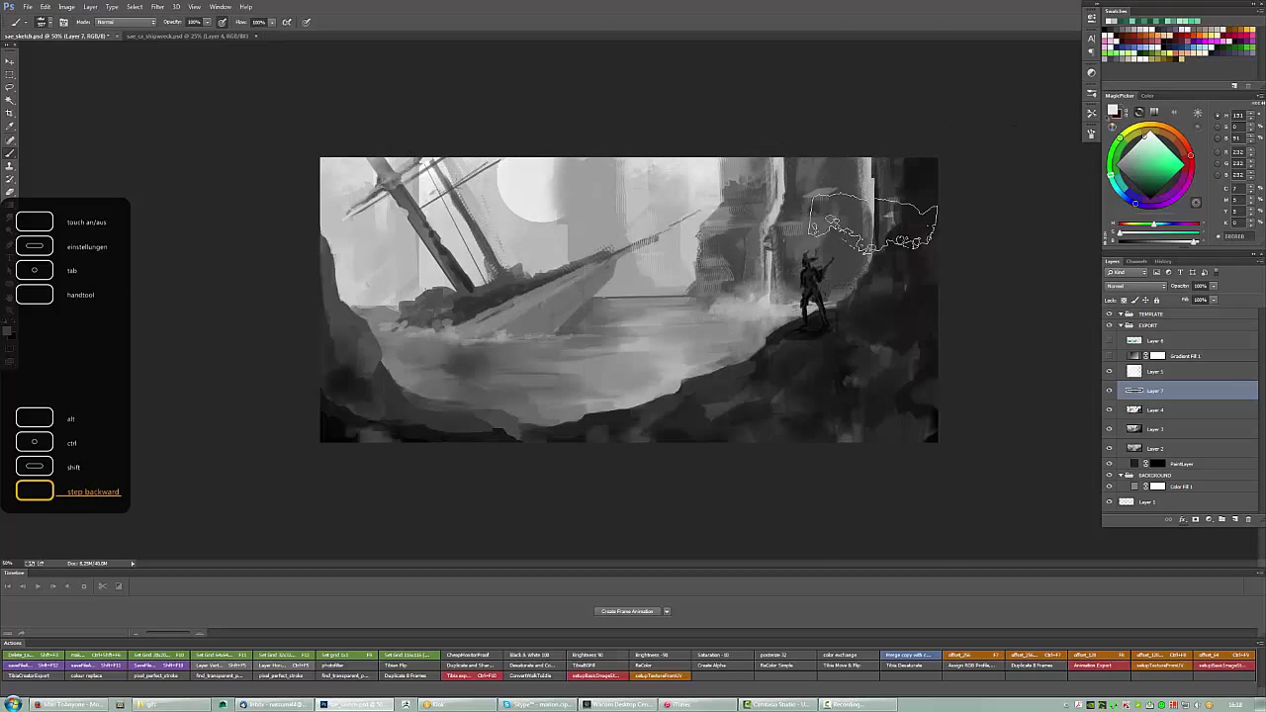
right_click(873, 223)
key("Return")
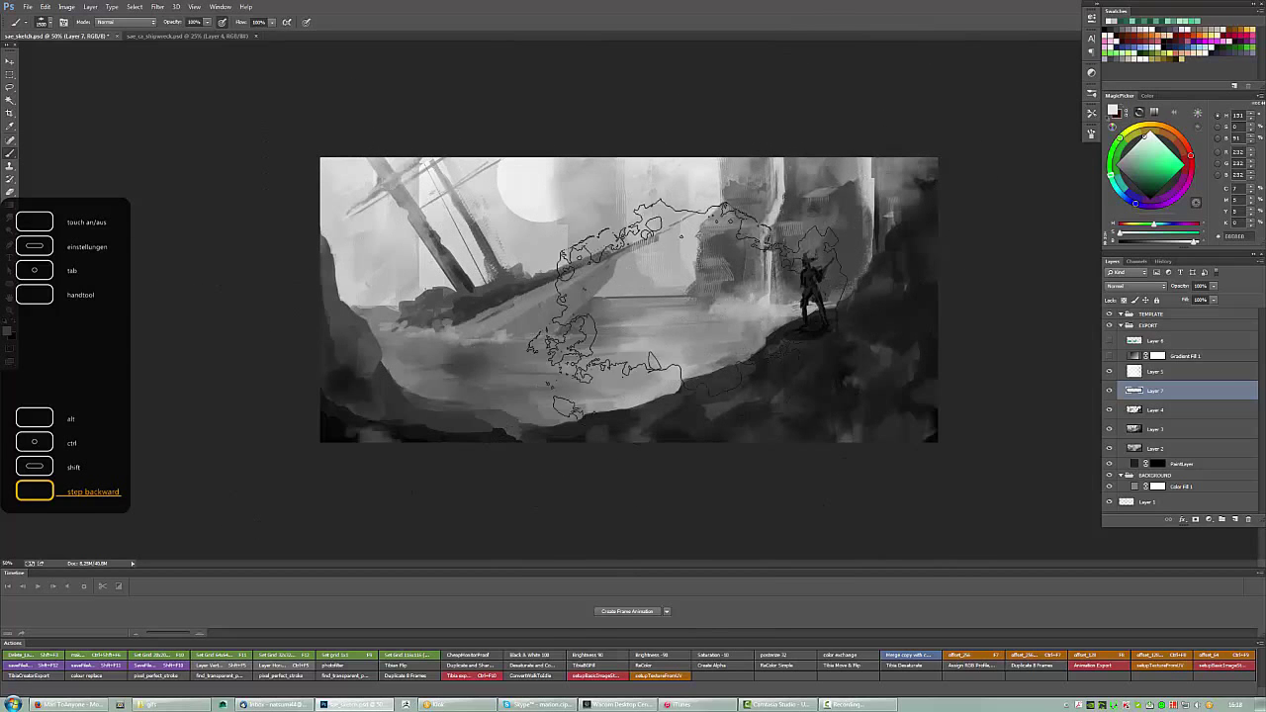
mouse_move(686, 310)
left_mouse_down()
mouse_move(683, 297)
mouse_move(693, 307)
mouse_move(732, 286)
mouse_move(760, 305)
left_mouse_up()
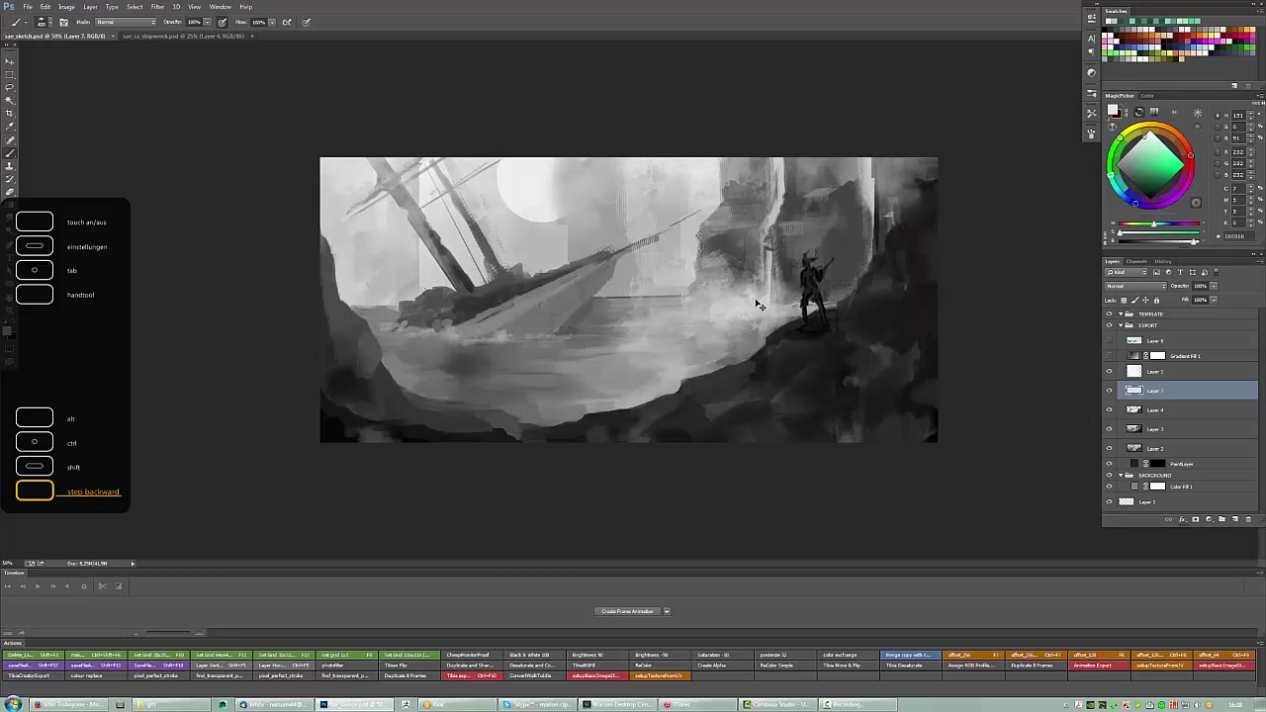
Rework the cliff beside the waterfall with textured strokes in sampled dark and mid greys.
left_click(760, 305, "alt")
right_click(760, 309)
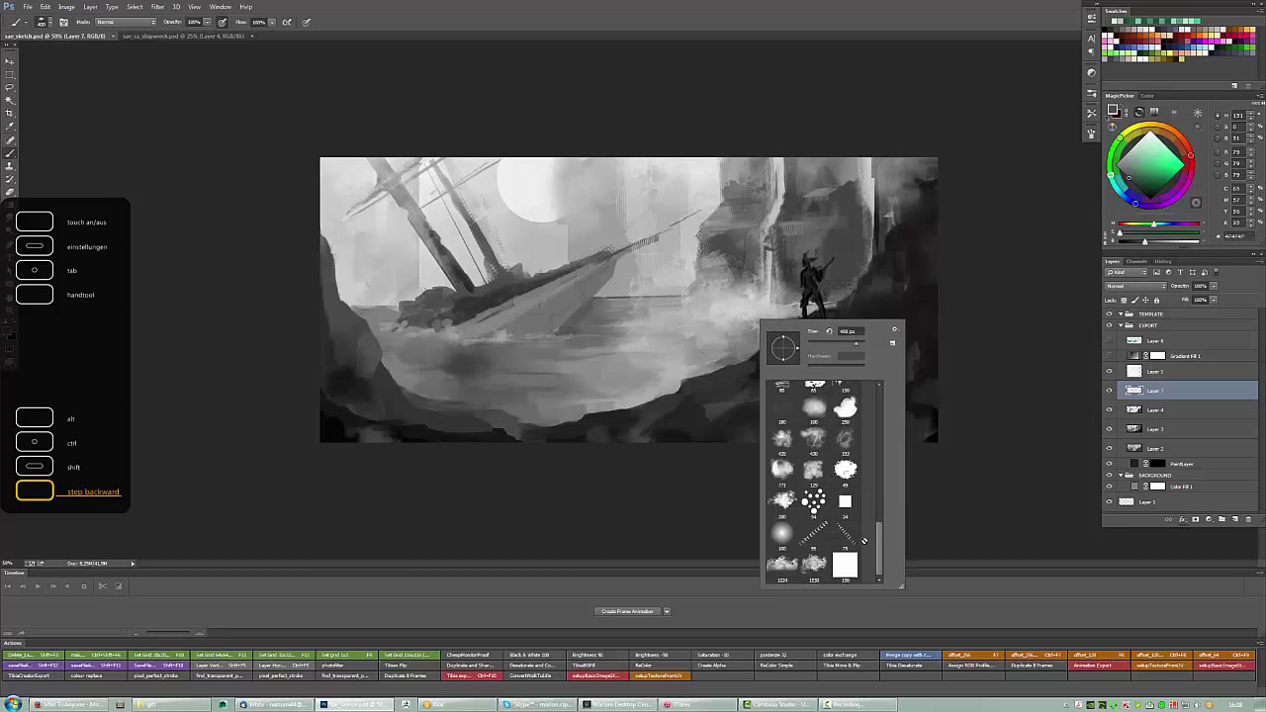
key("Return")
mouse_move(732, 259)
left_mouse_down()
mouse_move(696, 294)
mouse_move(716, 241)
mouse_move(739, 230)
mouse_move(730, 220)
mouse_move(743, 240)
mouse_move(740, 164)
left_mouse_up()
left_click(693, 302, "alt")
left_click(779, 203, "alt")
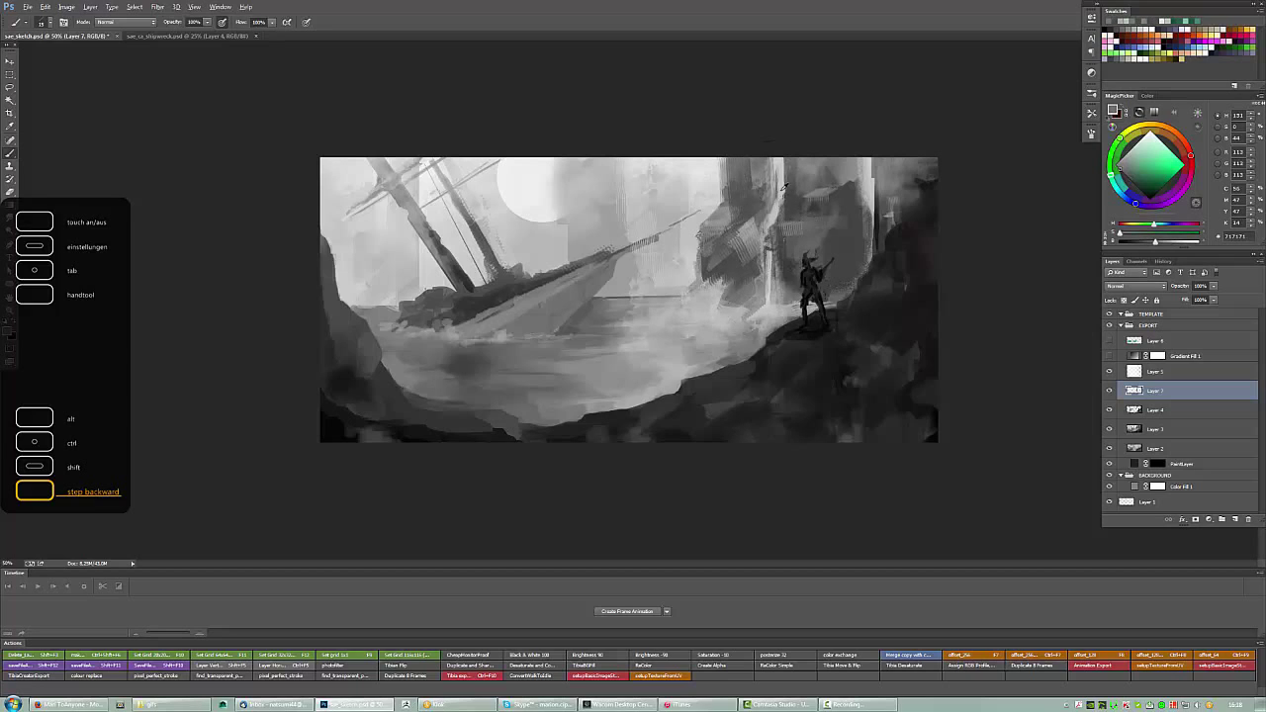
Paint a second light grey waterfall down the cliff behind the figure and touch up the first waterfall's base.
left_click(778, 231, "alt")
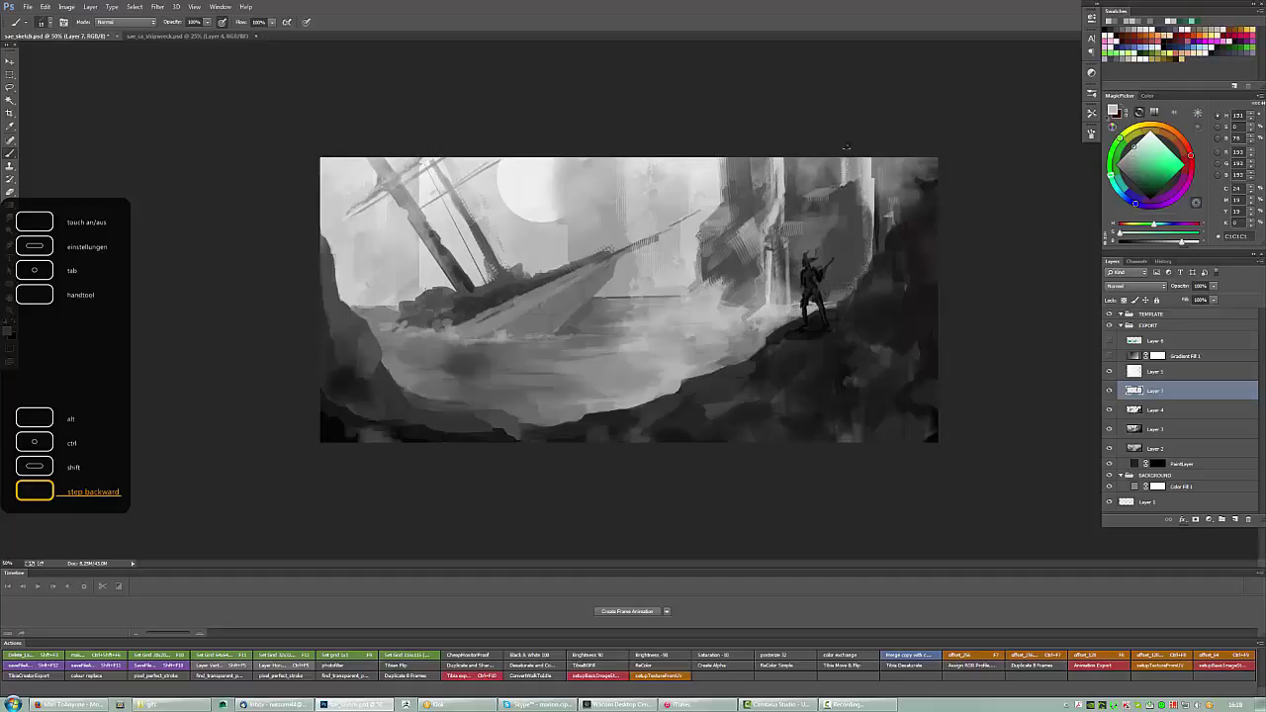
left_click_drag(846, 148, 840, 294)
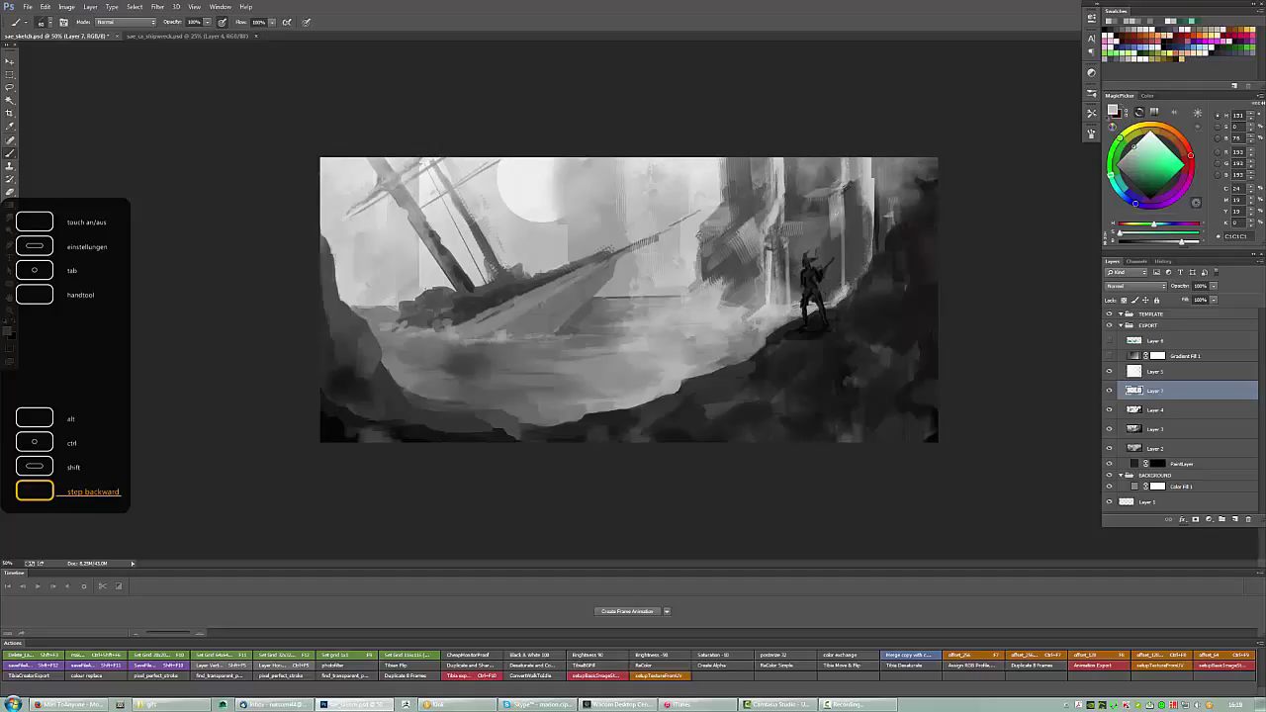
right_click(863, 234)
left_click_drag(841, 198, 844, 301)
left_click(843, 168, "alt")
right_click(849, 204)
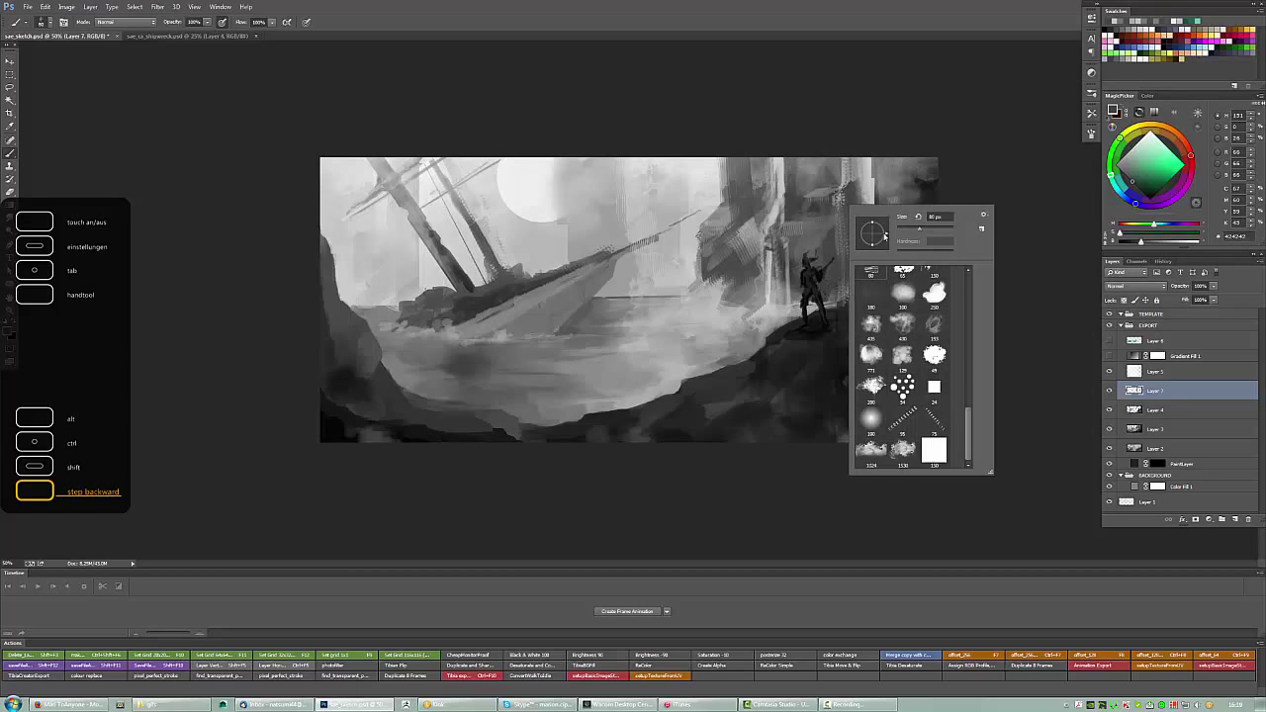
left_click(841, 167, "alt")
left_click_drag(841, 222, 843, 307)
left_click_drag(772, 273, 772, 310)
Detail the wreck with thin grey ropes on the masts, deck-edge strokes and light ripple lines along the waterline.
left_click(619, 252, "alt")
mouse_move(614, 251)
left_mouse_down()
mouse_move(529, 277)
mouse_move(492, 265)
mouse_move(475, 288)
left_mouse_up()
mouse_move(443, 247)
left_mouse_down()
mouse_move(439, 174)
mouse_move(391, 185)
left_mouse_up()
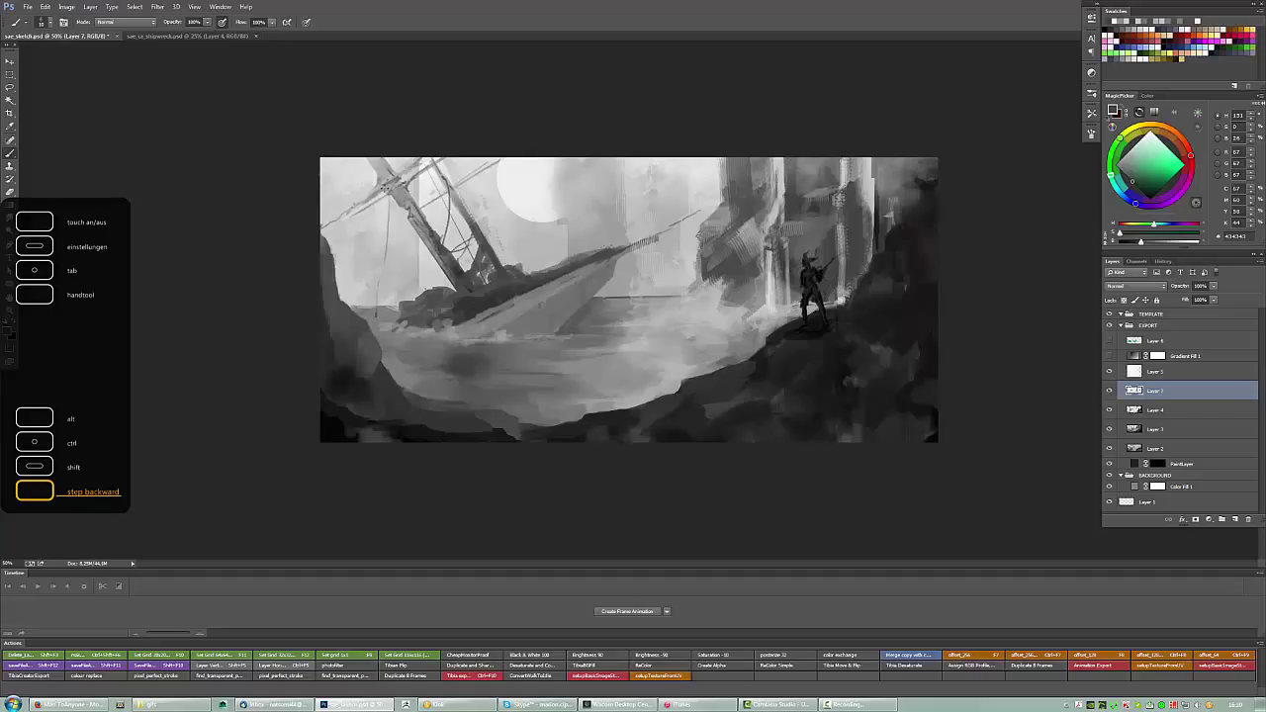
left_click(389, 334, "alt")
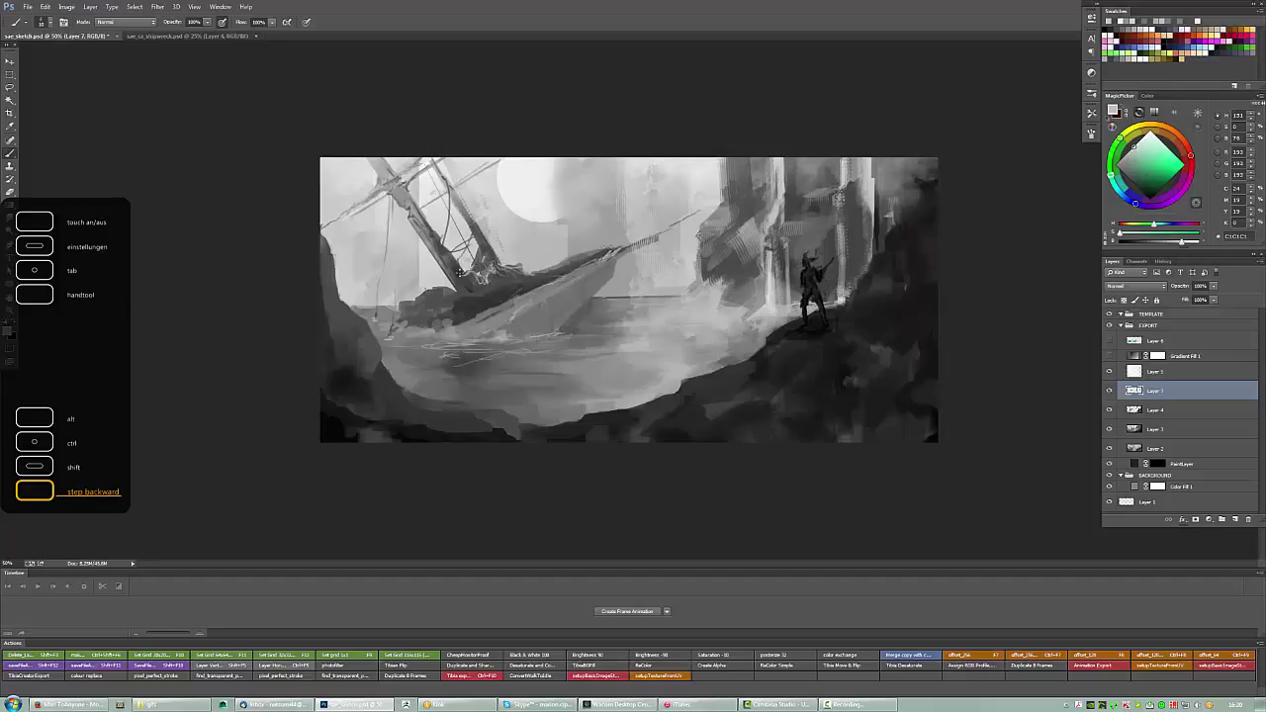
left_click(693, 219, "alt")
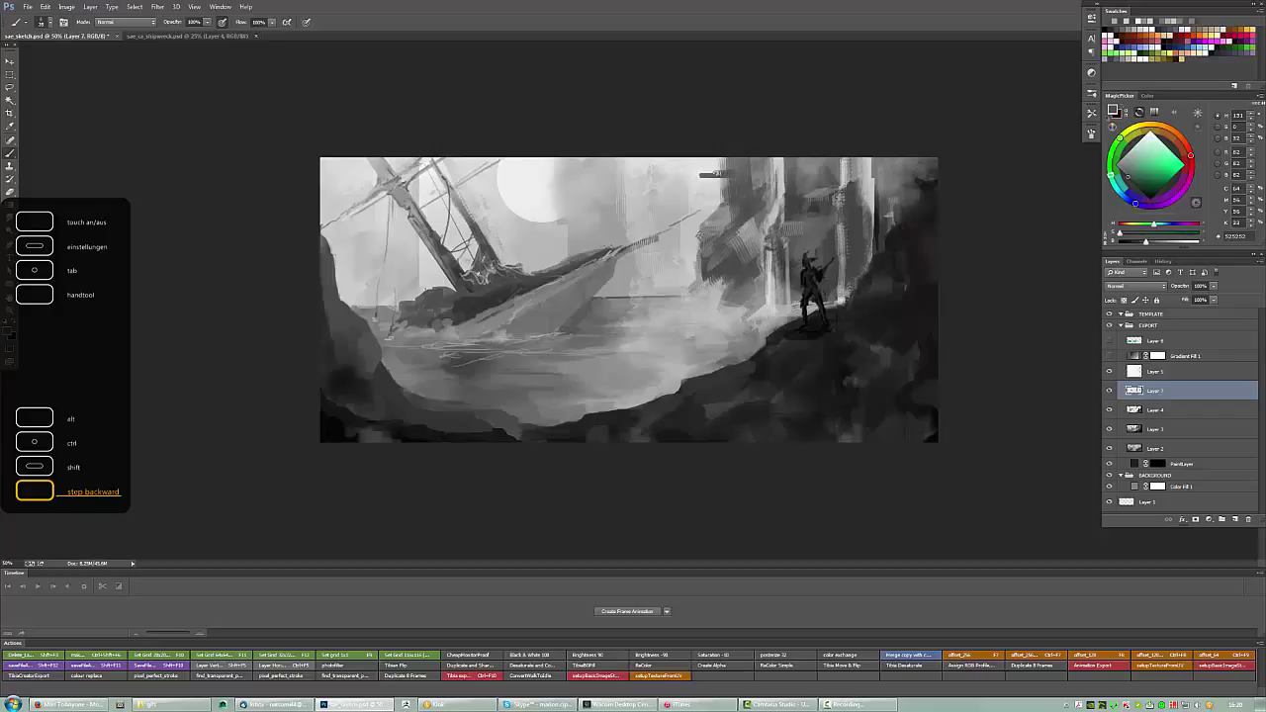
key("ctrl+alt+z")
Paint a bright torn sail hanging beside the main mast with sampled near-white greys.
left_click(435, 269, "alt")
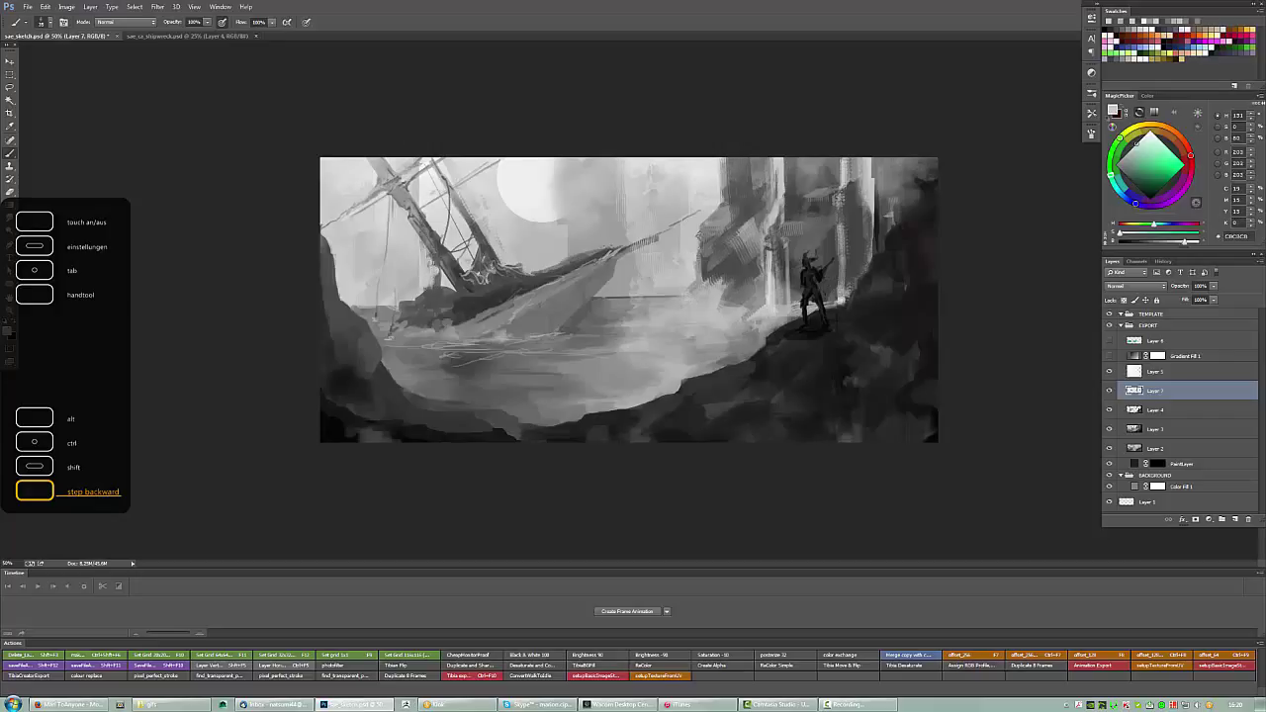
left_click(423, 255, "alt")
mouse_move(423, 255)
left_mouse_down()
mouse_move(384, 205)
mouse_move(397, 263)
mouse_move(414, 265)
mouse_move(378, 268)
mouse_move(373, 289)
mouse_move(371, 251)
mouse_move(400, 247)
left_mouse_up()
left_click(419, 276, "alt")
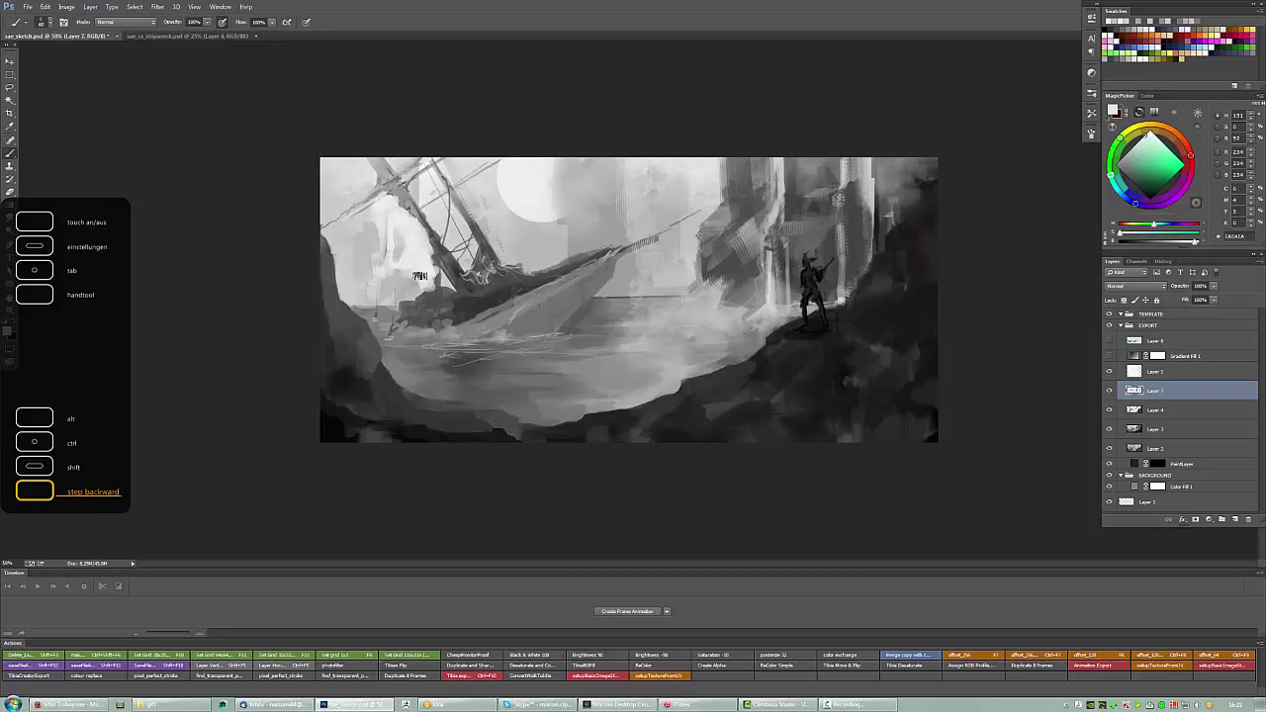
Outline ragged sail shapes around both masts with the Lasso and fill them with near-white on a new layer above Layer 7.
key("l")
mouse_move(453, 160)
left_mouse_down()
mouse_move(491, 242)
mouse_move(432, 234)
mouse_move(364, 302)
mouse_move(362, 213)
left_mouse_up()
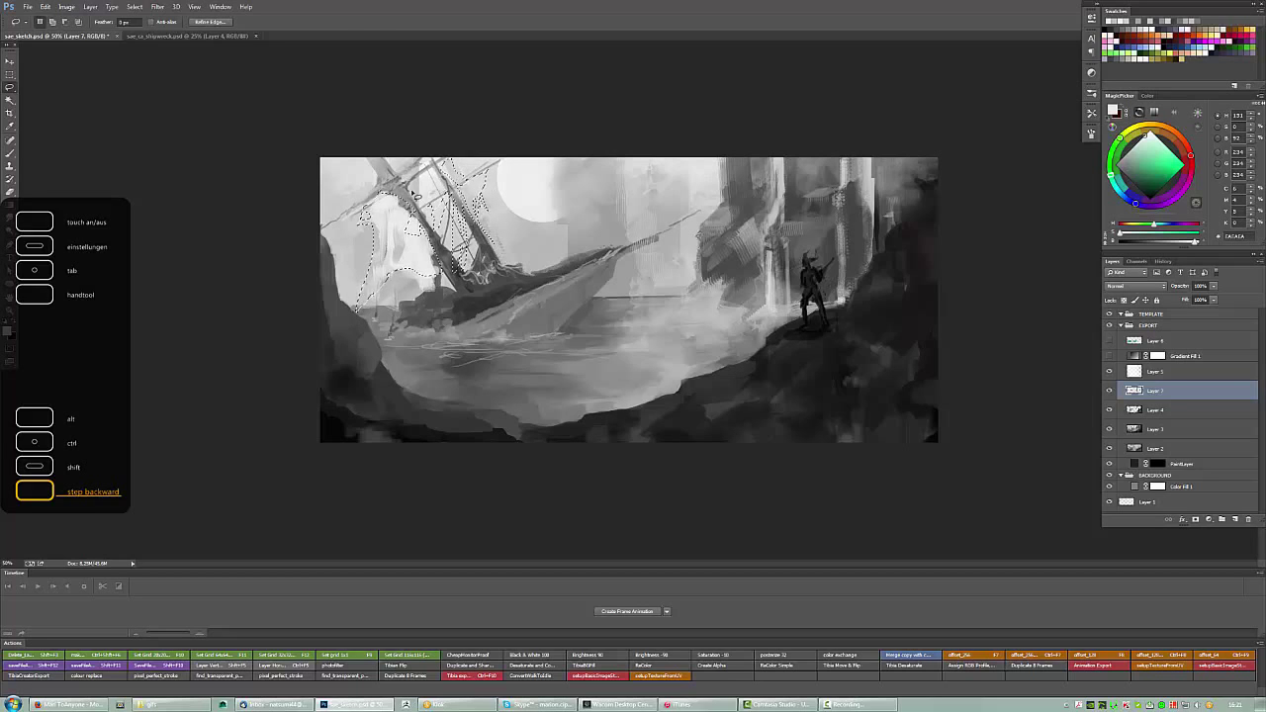
scroll(630, 300, "up", 1)
left_click(9, 205)
left_click(39, 212)
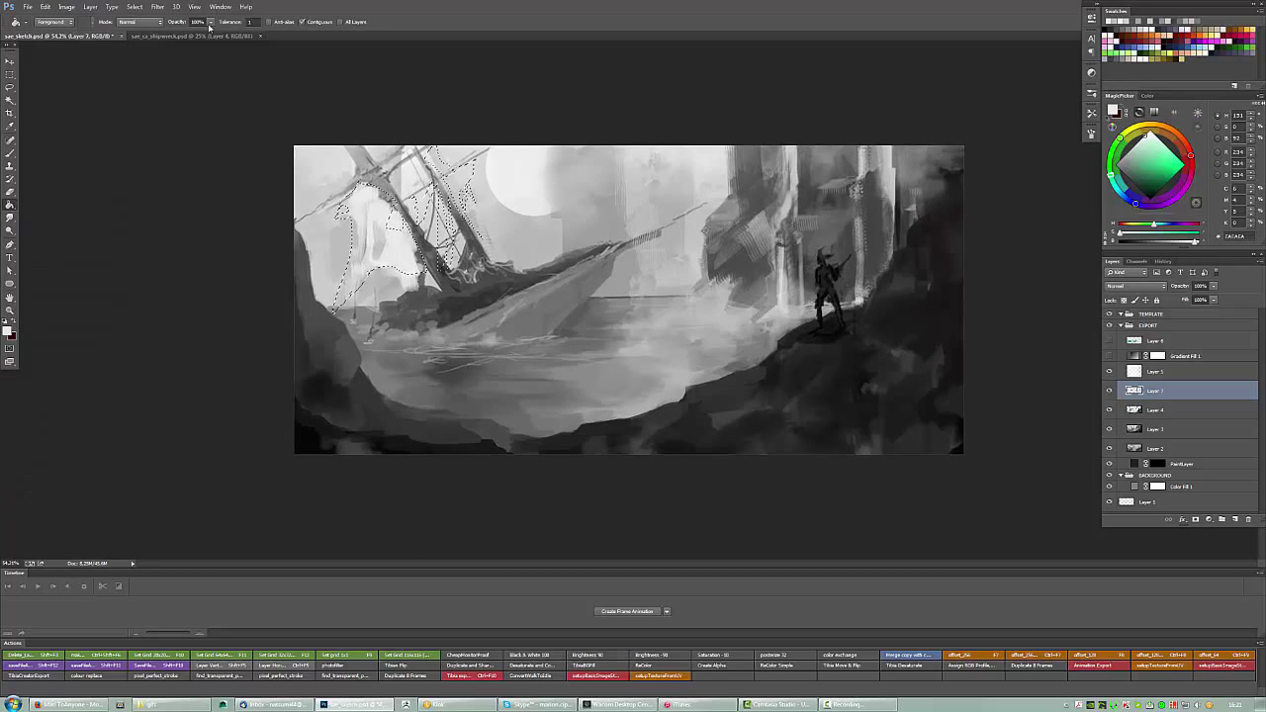
key("ctrl+shift+alt+n")
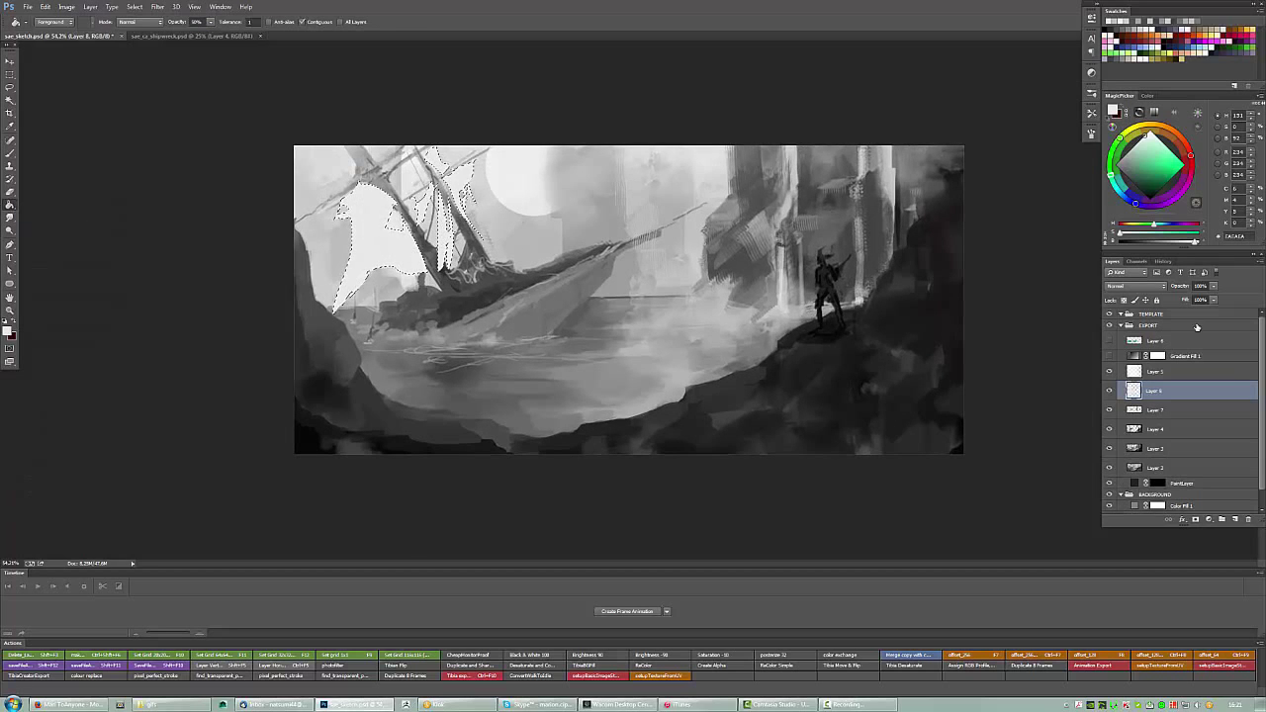
key("ctrl+d")
Flip the painting horizontally and lower the opacity of the sail fill layer.
left_click(1146, 371)
key("ctrl+minus")
key("ctrl+minus")
key("ctrl+minus")
key("ctrl+minus")
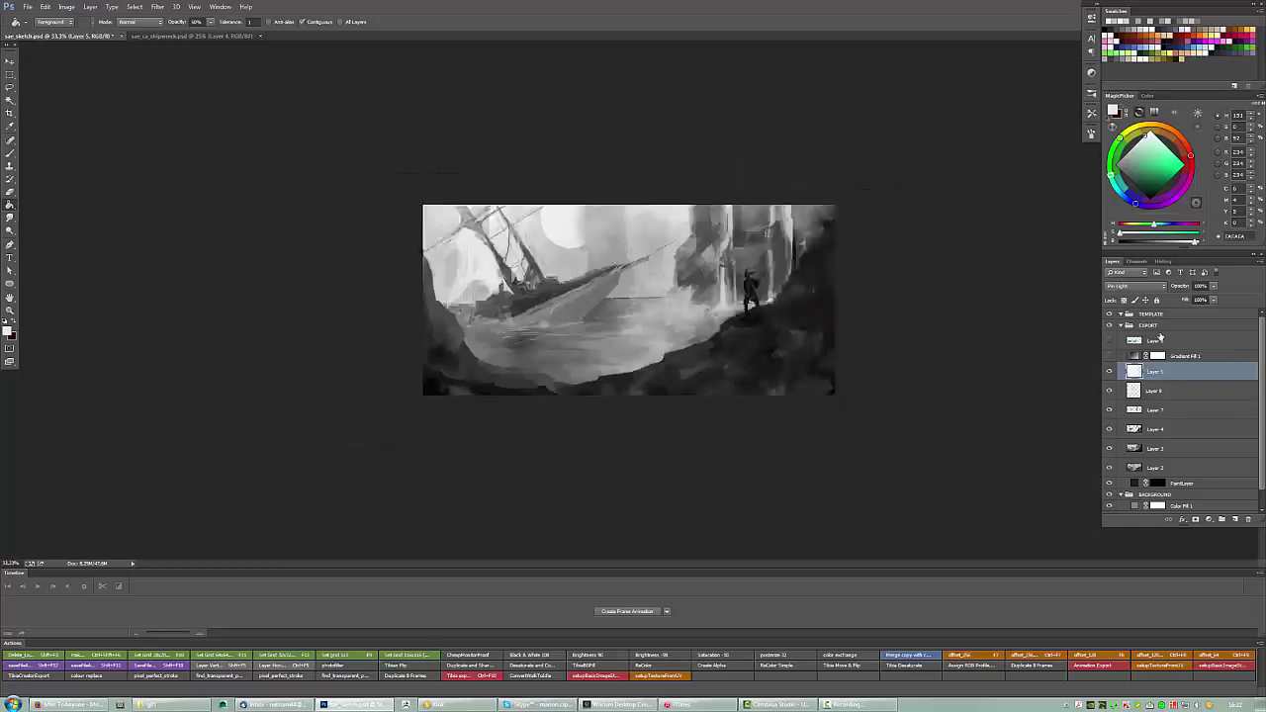
left_click(1167, 326)
key("h")
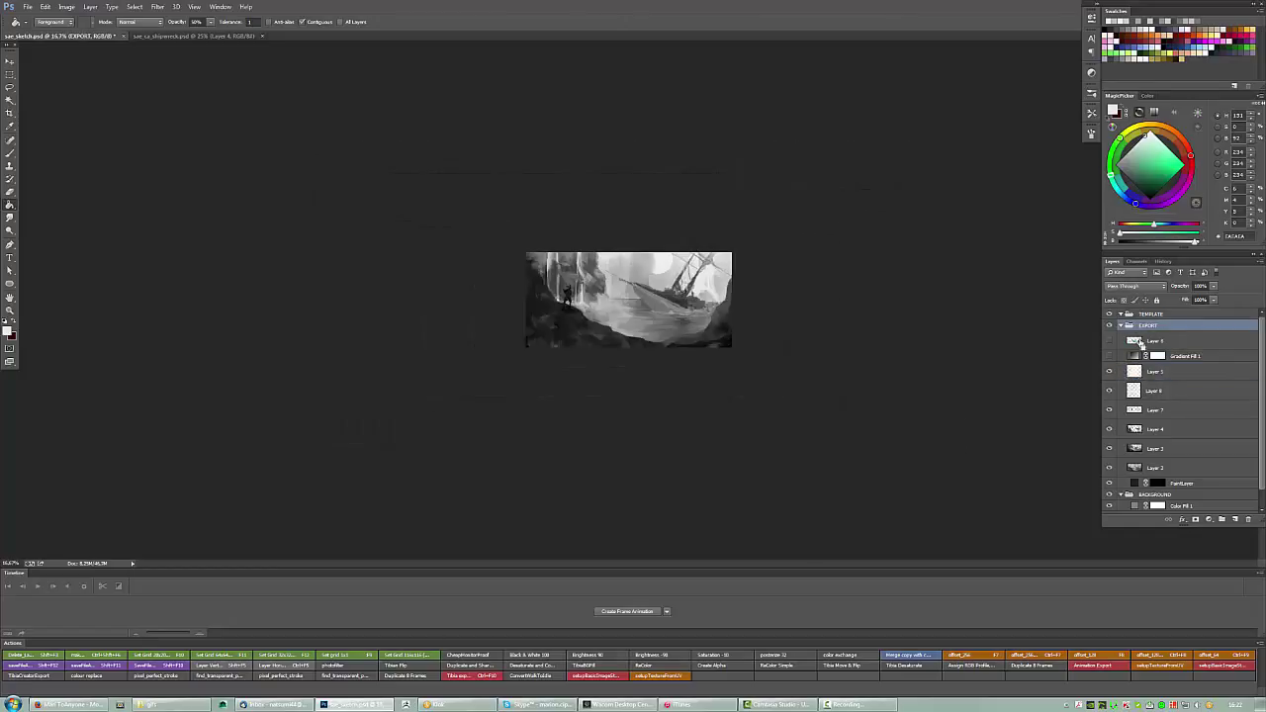
key("ctrl+plus")
left_click(1150, 391)
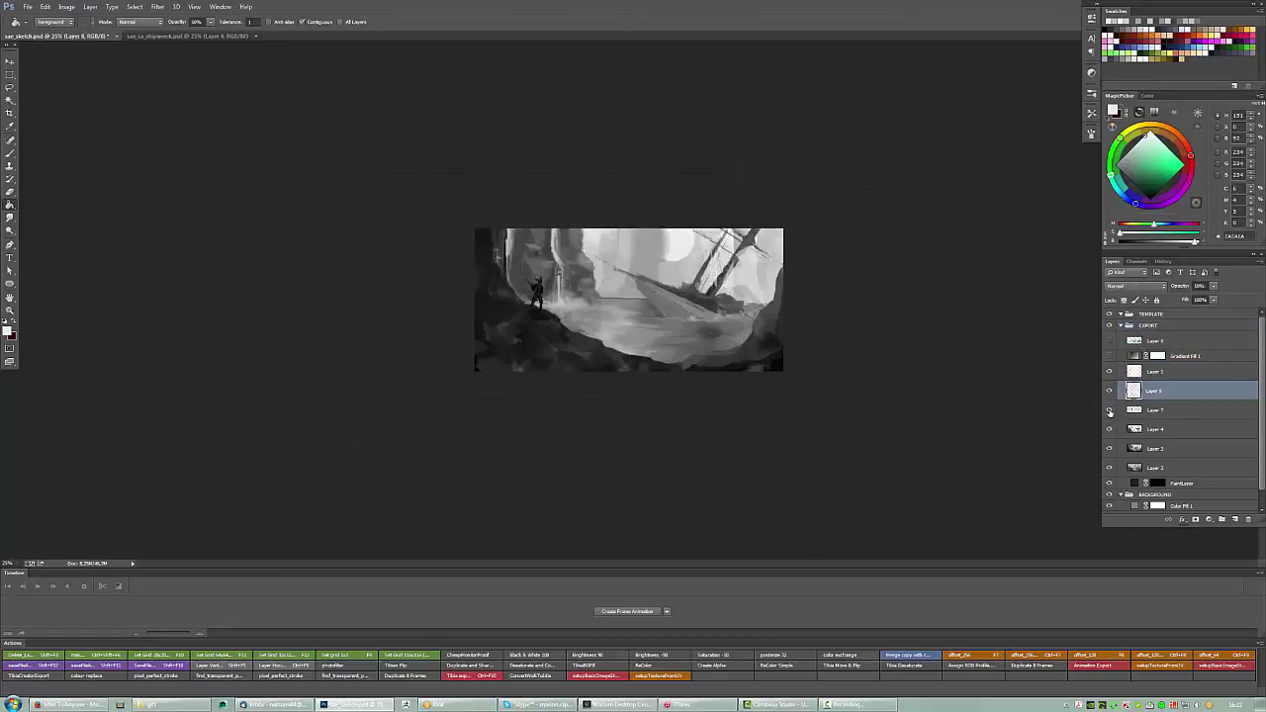
Refine the cliff beside the waterfalls and the ship's deck edge on Layer 7 with brush strokes in sampled greys.
left_click(1153, 410)
key("b")
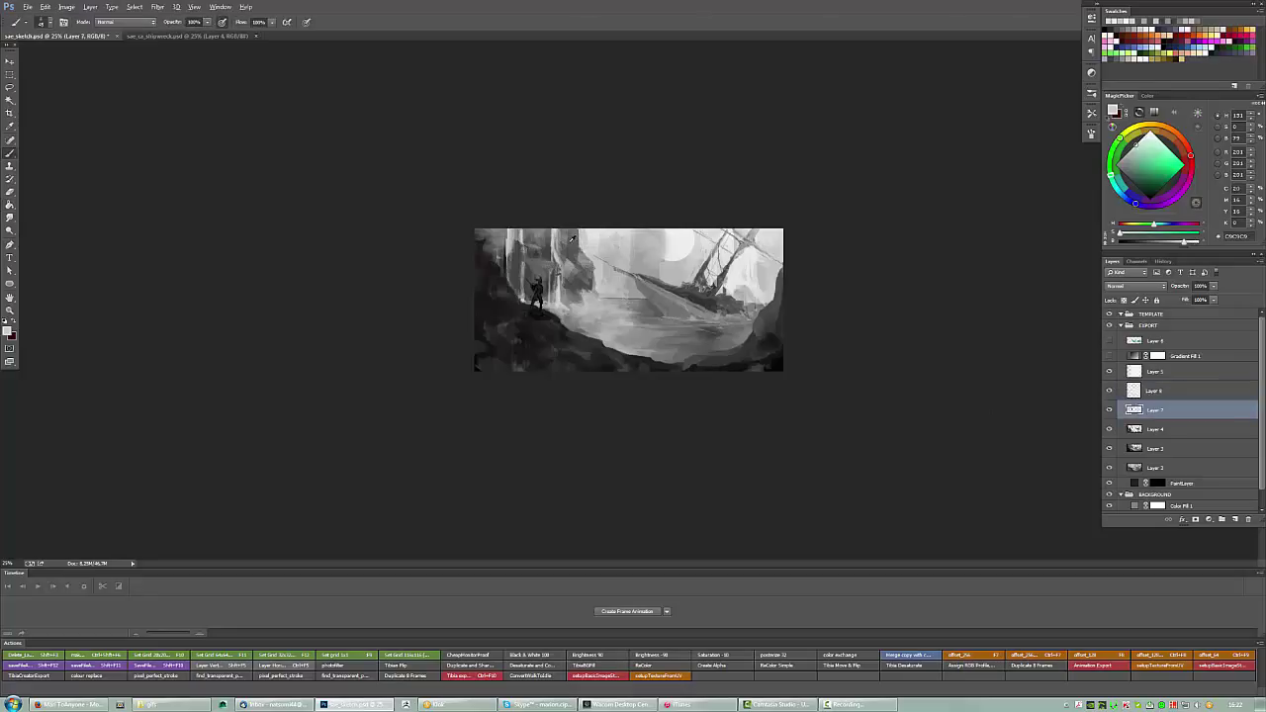
left_click(571, 239, "alt")
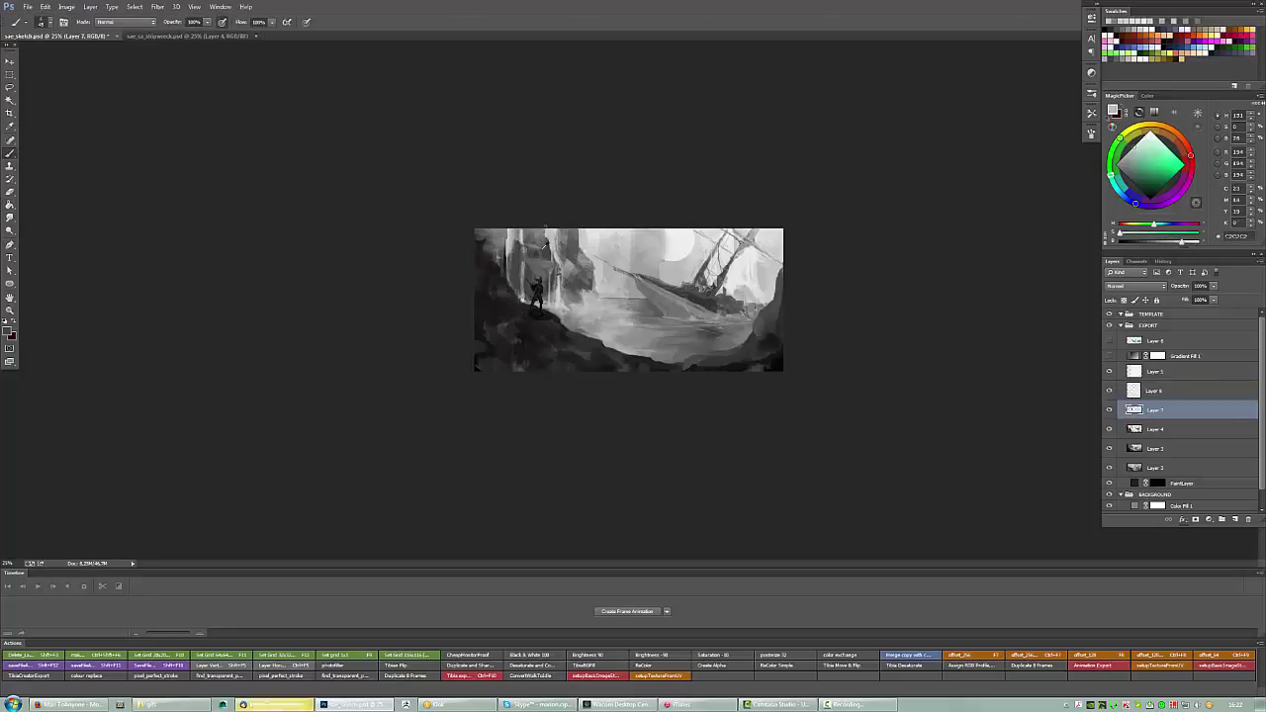
left_click(552, 238, "alt")
left_click(557, 235, "alt")
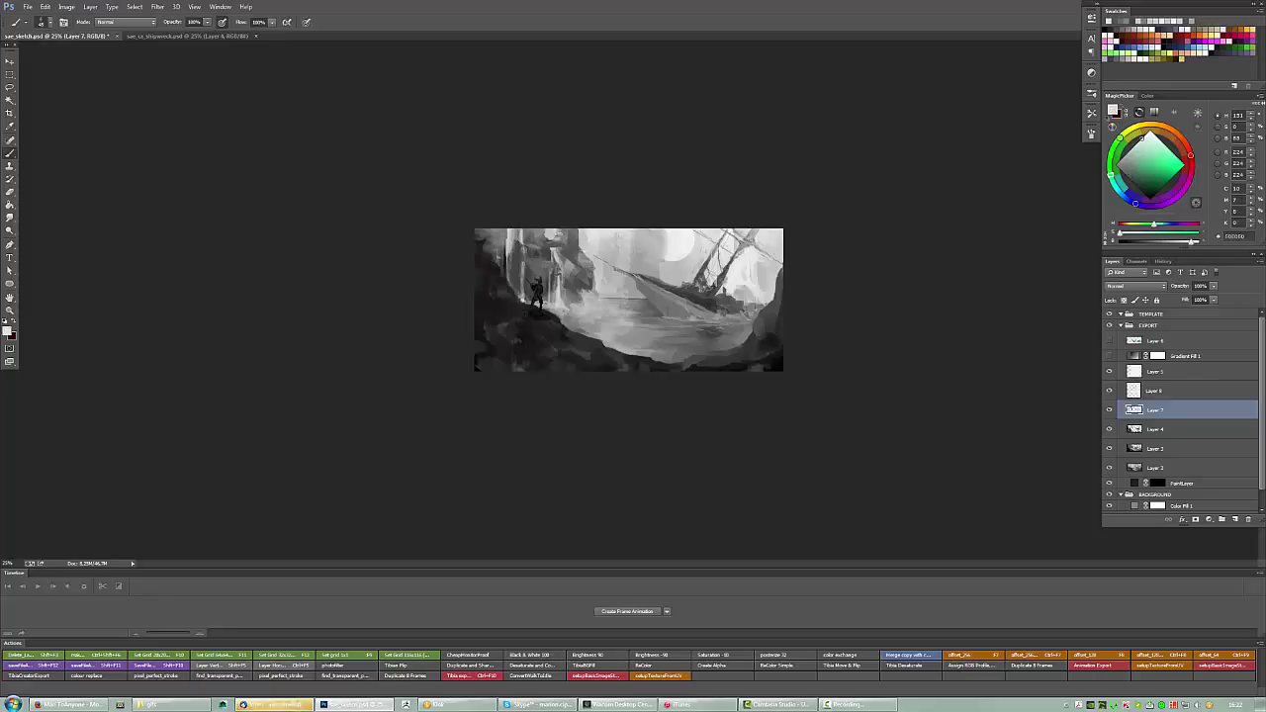
left_click(656, 268, "alt")
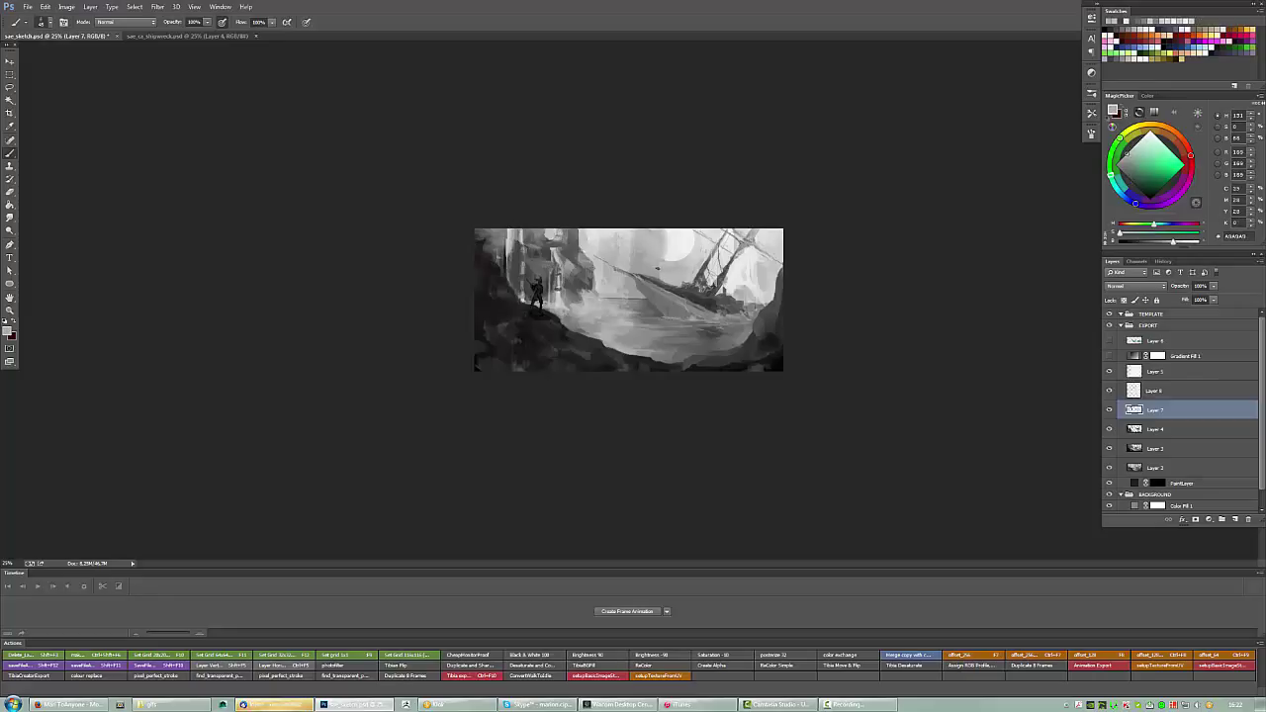
left_click(665, 272, "alt")
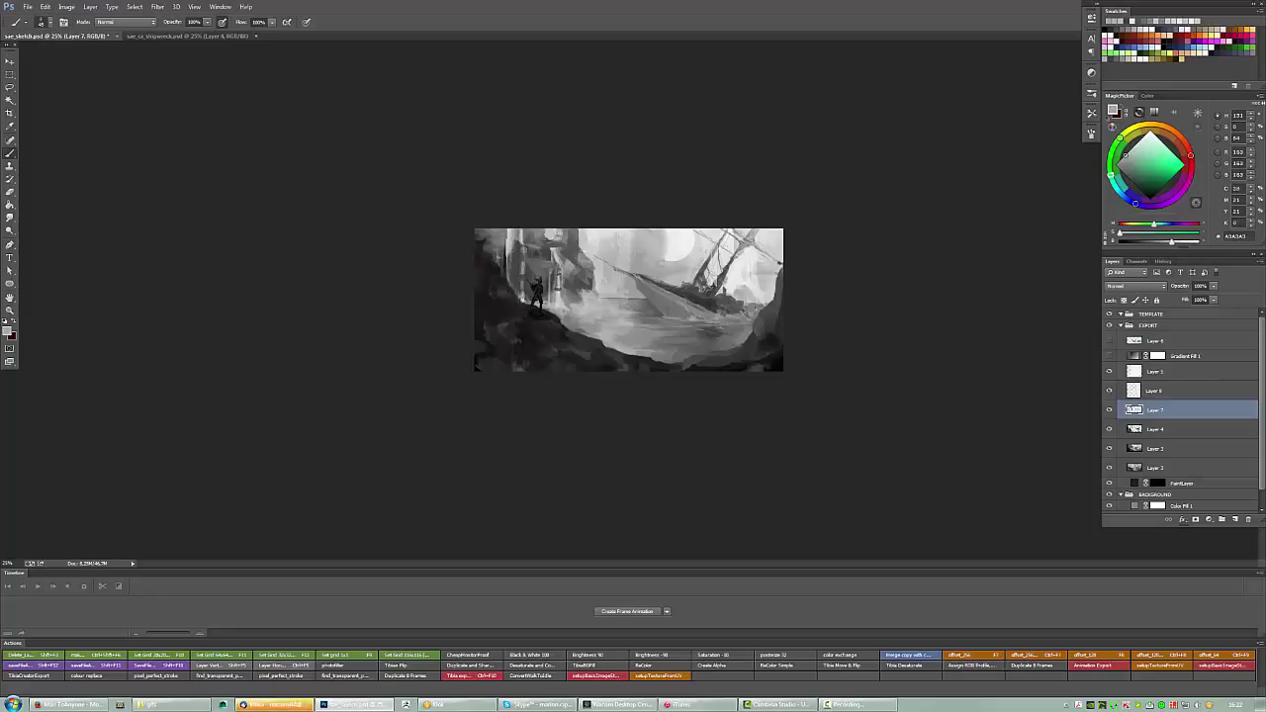
Paint a dark rock overhang arching above the waterfalls and the figure with sampled dark greys.
left_click(478, 248, "alt")
mouse_move(492, 233)
left_mouse_down()
mouse_move(572, 226)
mouse_move(494, 233)
mouse_move(518, 260)
mouse_move(556, 228)
mouse_move(499, 234)
mouse_move(553, 232)
mouse_move(520, 231)
mouse_move(485, 255)
mouse_move(534, 233)
left_mouse_up()
left_click(505, 237, "alt")
left_click(506, 236, "alt")
left_click(500, 241, "alt")
left_click(491, 232, "alt")
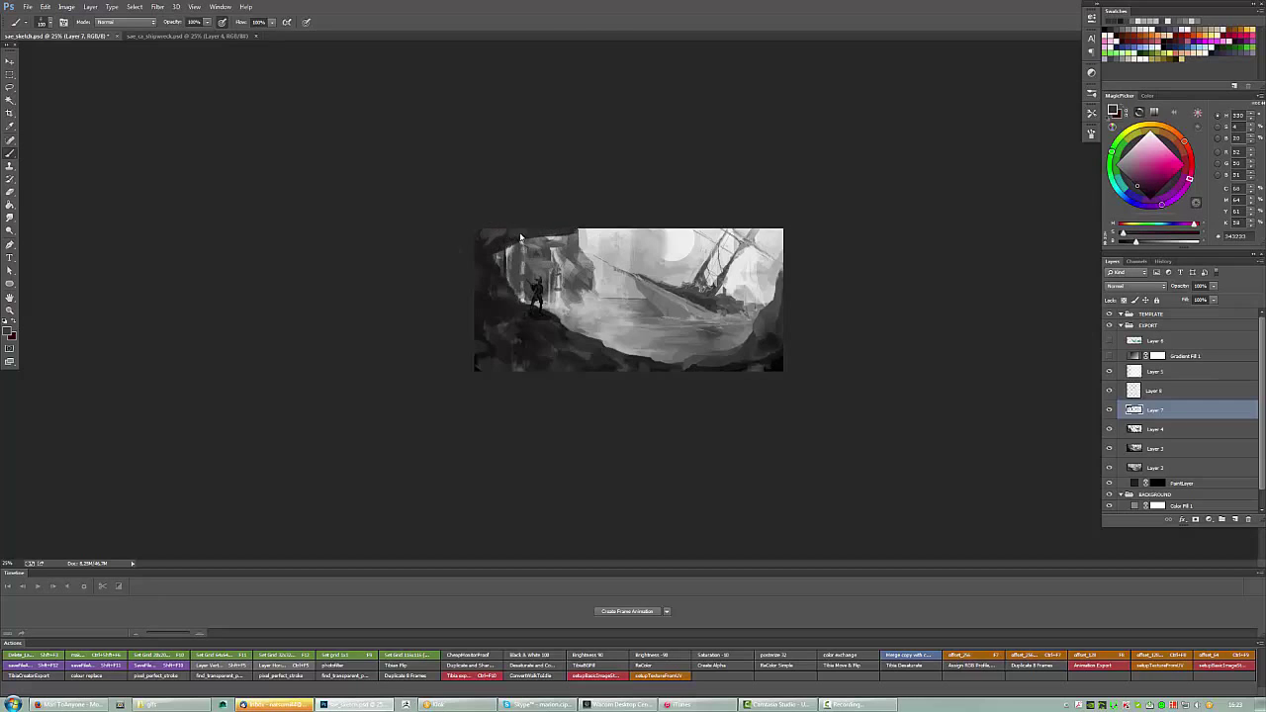
Repaint the foreground rocks below the figure and on the opposite shore with sampled dark greys.
left_click(508, 325, "alt")
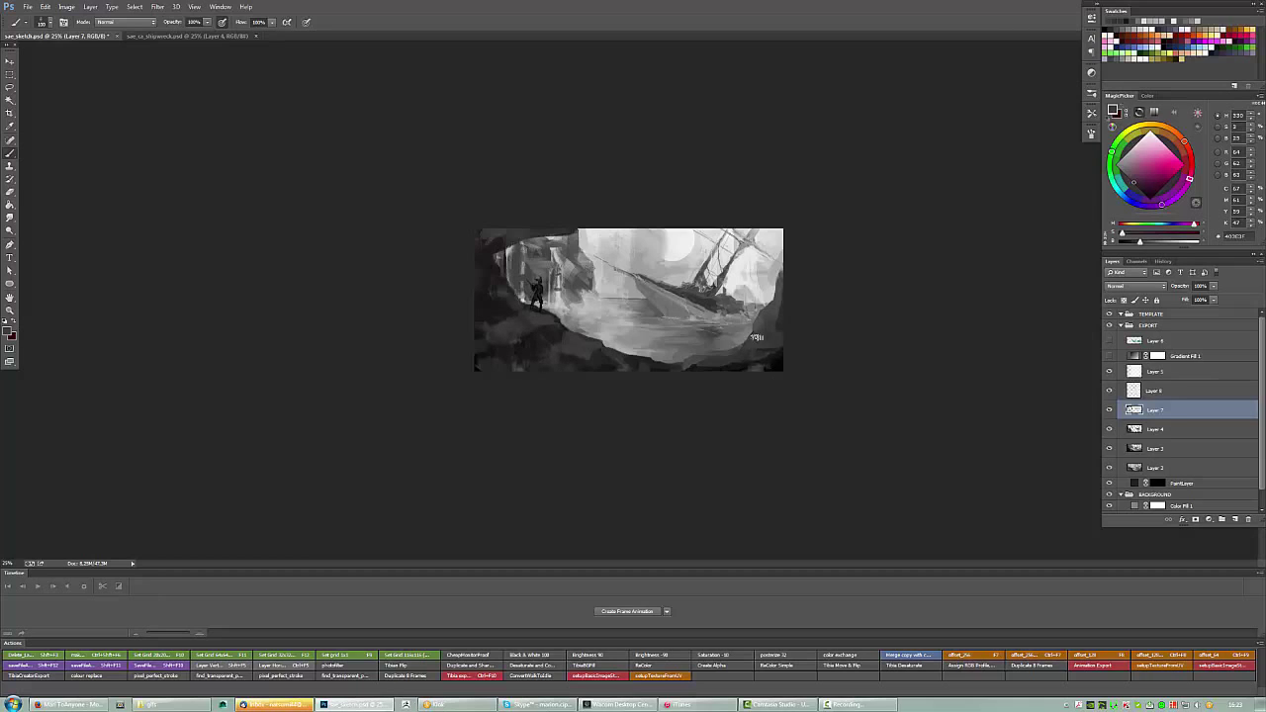
left_click(764, 347, "alt")
left_click(752, 354, "alt")
left_click(746, 351, "alt")
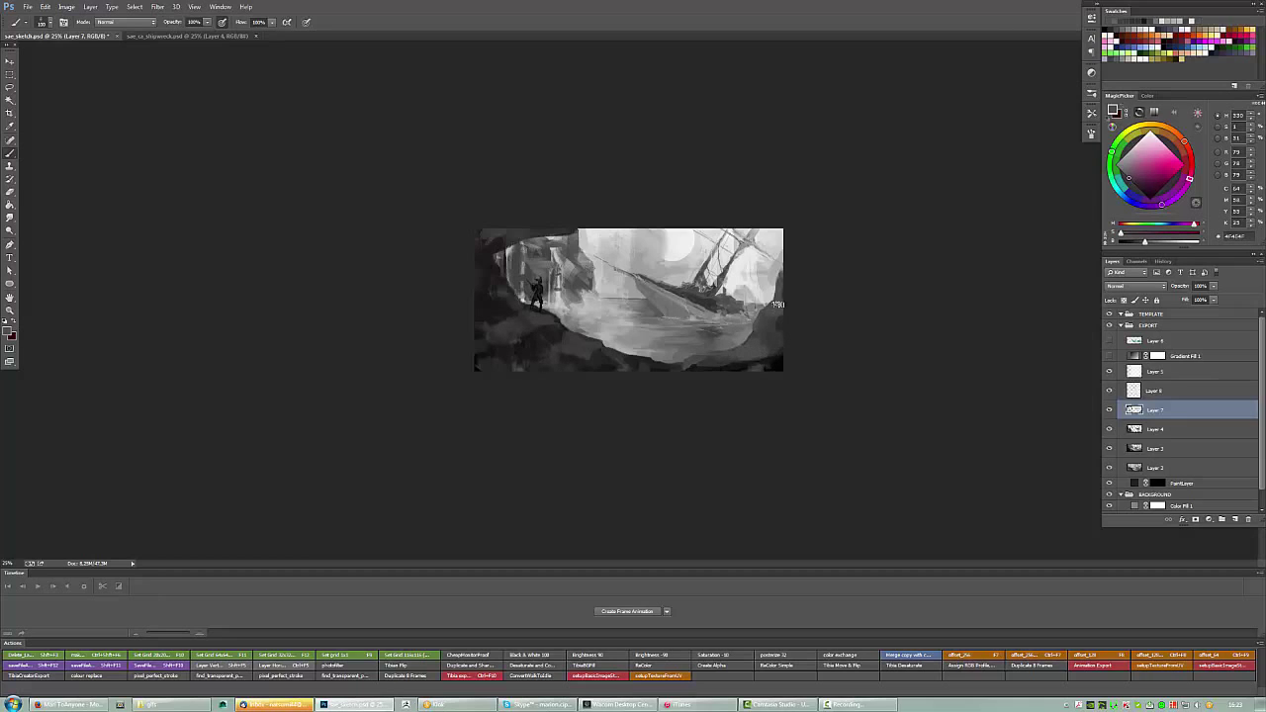
Deepen the shadows of the rock overhang and the foreground's lower edge with sampled near-black tones.
left_click(529, 309, "alt")
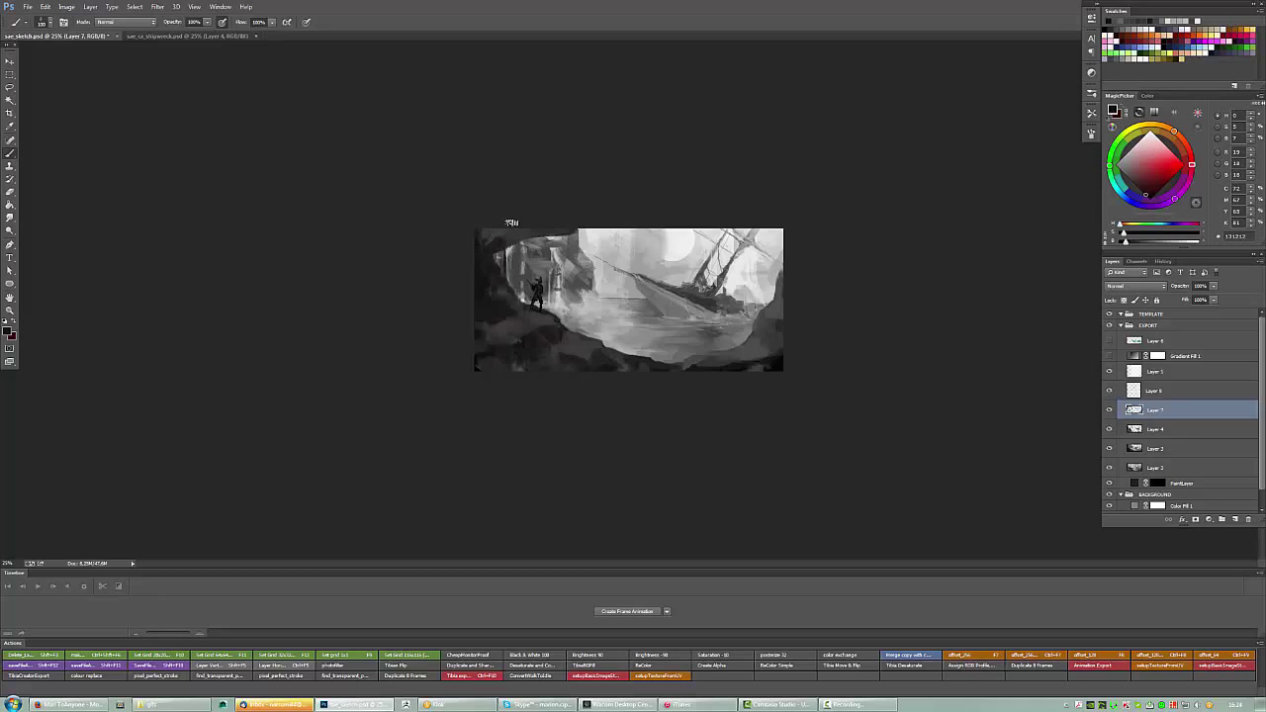
left_click(518, 237, "alt")
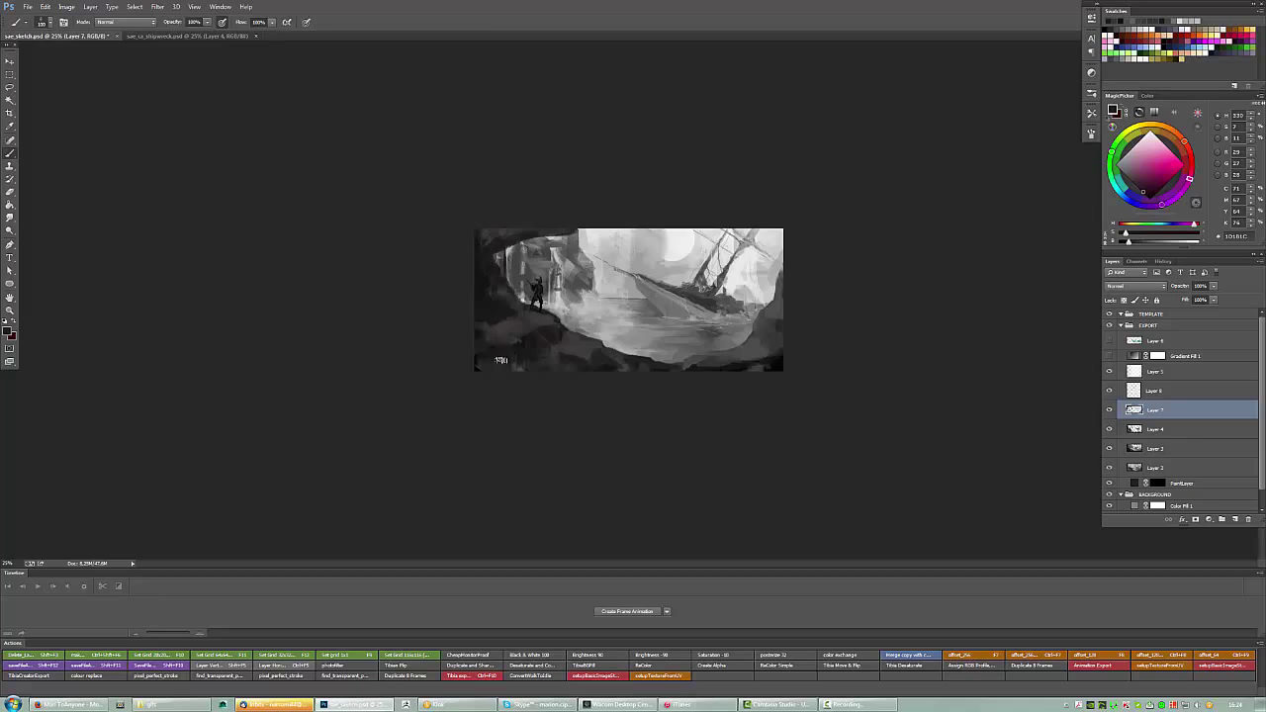
left_click(485, 354, "alt")
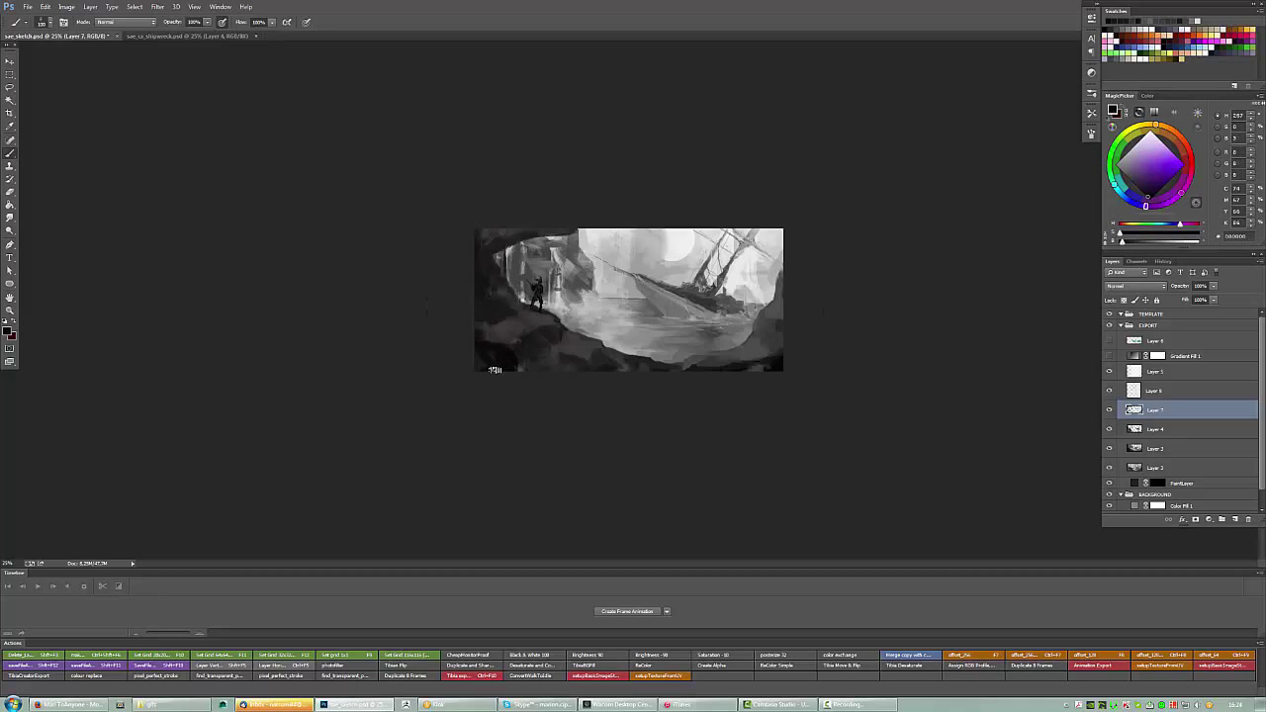
mouse_move(494, 370)
left_mouse_down()
mouse_move(558, 358)
mouse_move(590, 372)
mouse_move(776, 327)
left_mouse_up()
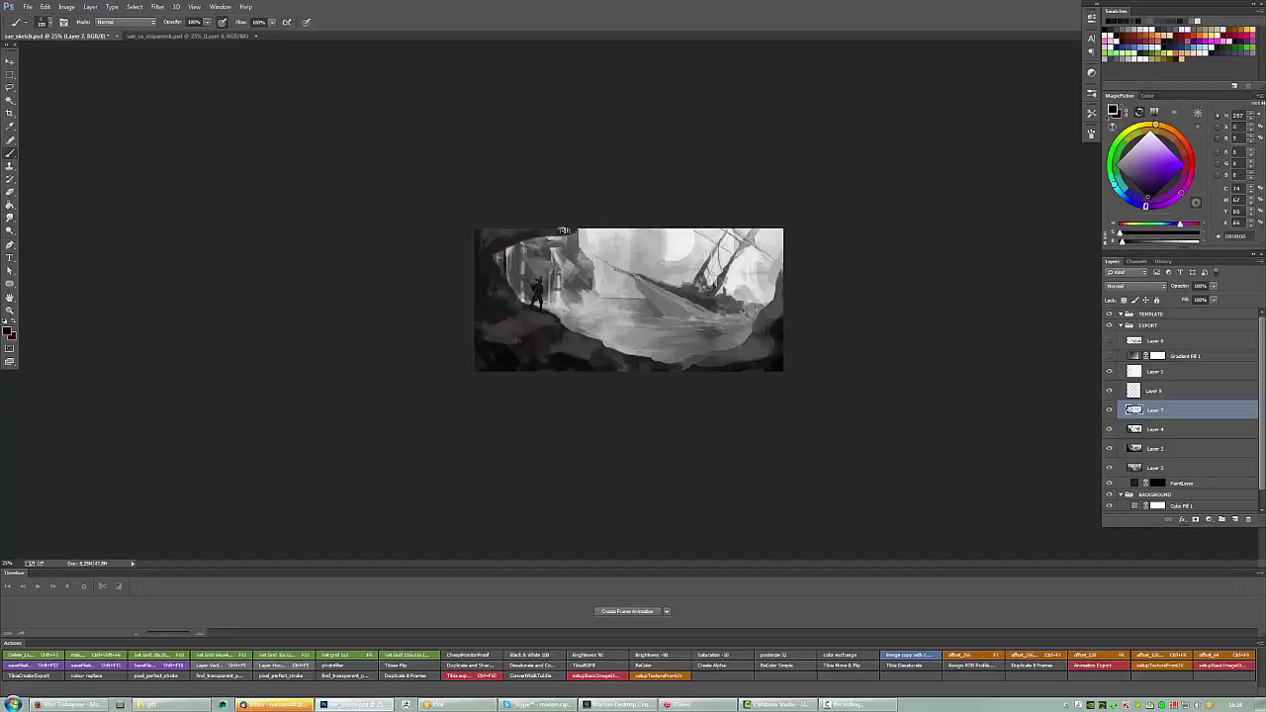
Refine the cliff beside the waterfalls and the waterline at its base on Layer 7 with brush strokes in sampled greys.
left_click(566, 292, "alt")
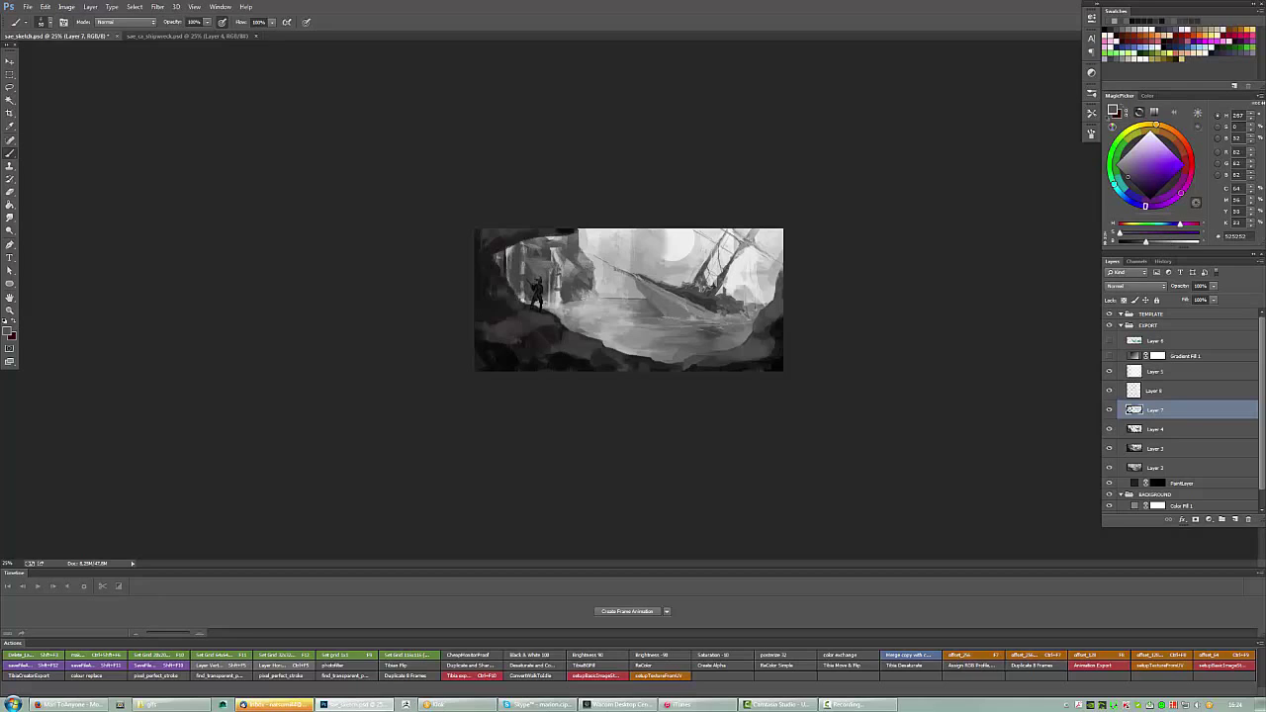
left_click(577, 275, "alt")
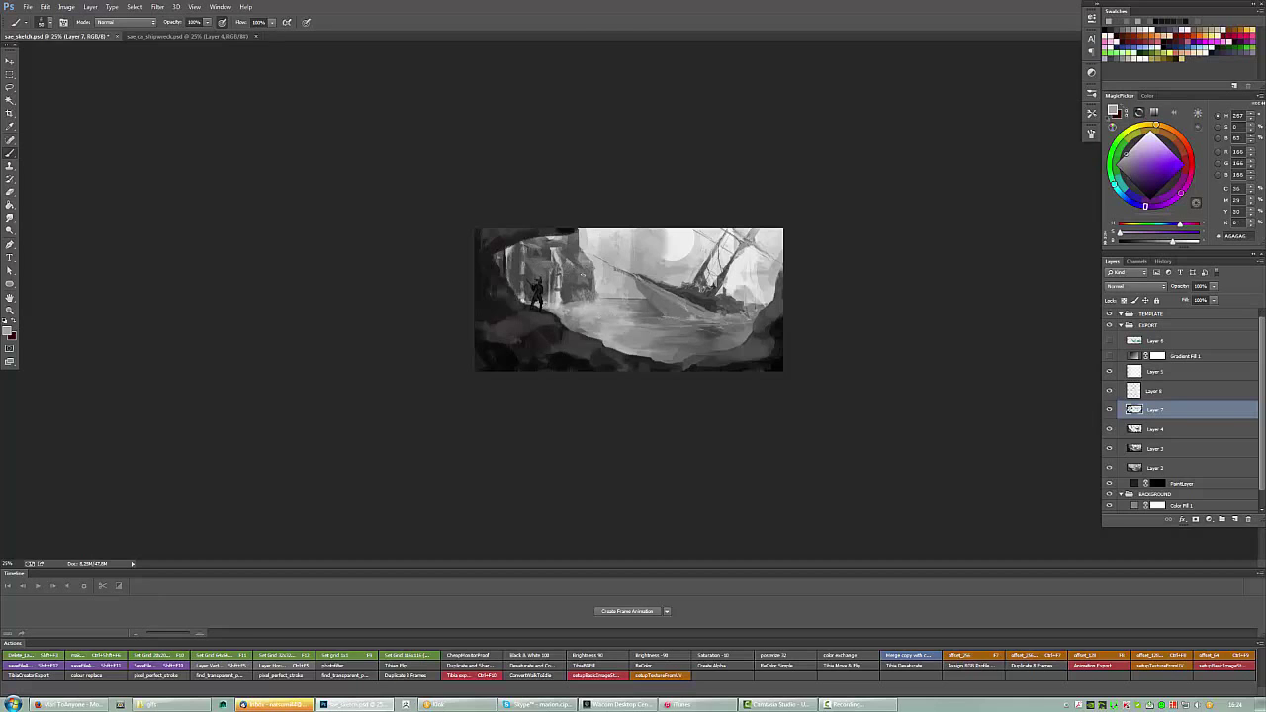
left_click(592, 306, "alt")
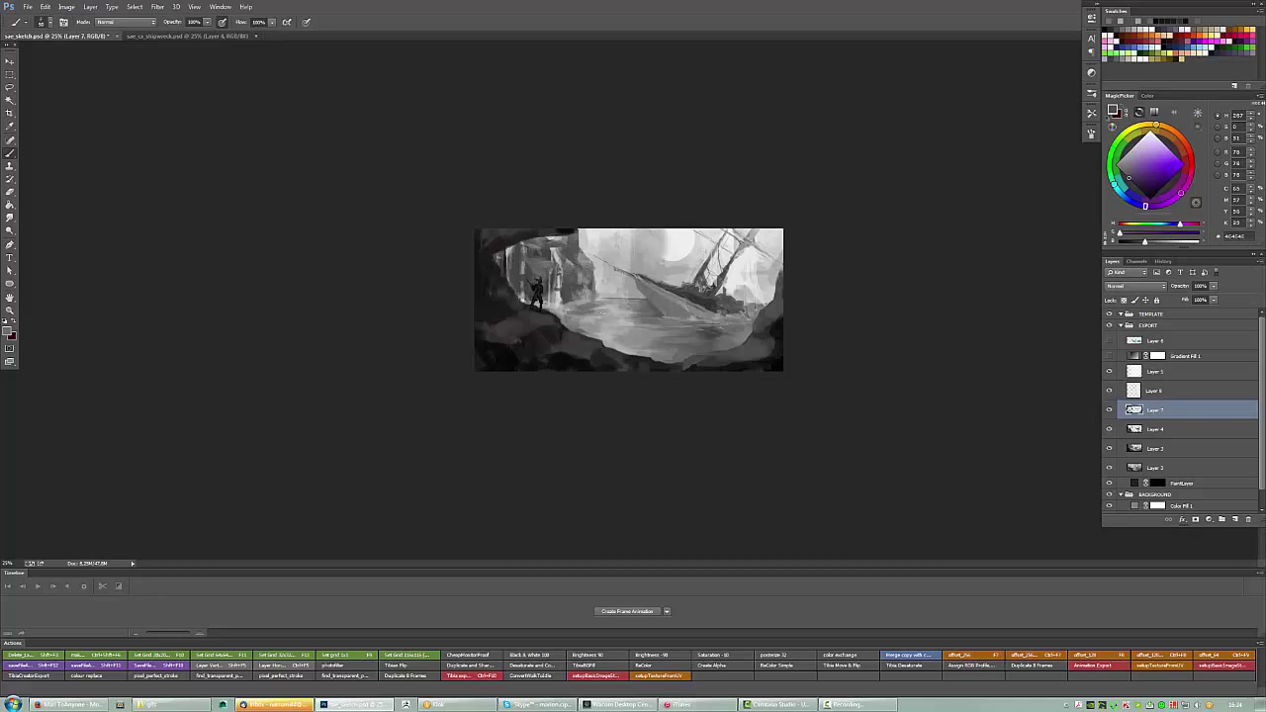
left_click(591, 309, "alt")
left_click(590, 312, "alt")
left_click(585, 319, "alt")
left_click(586, 317, "alt")
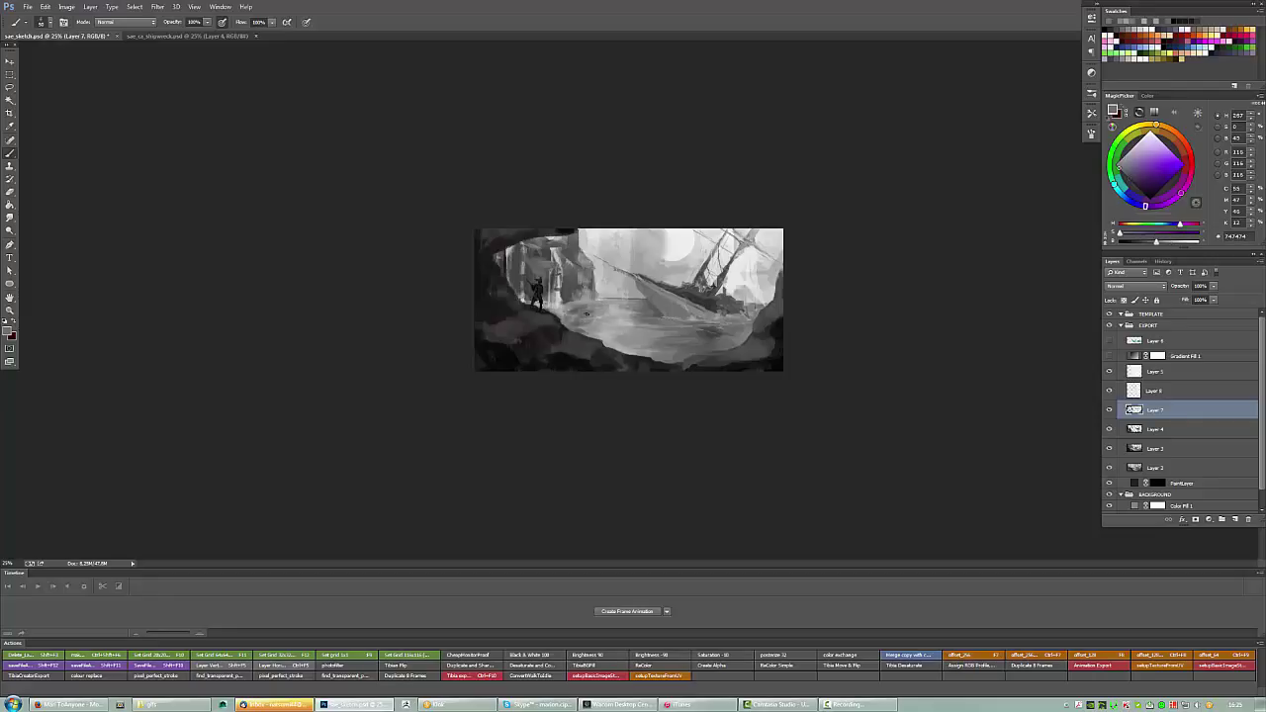
Darken the water below the ship with short strokes in sampled greys, touch up the overhang in near-black, and save the document.
left_click(723, 330, "alt")
left_click_drag(693, 332, 705, 339)
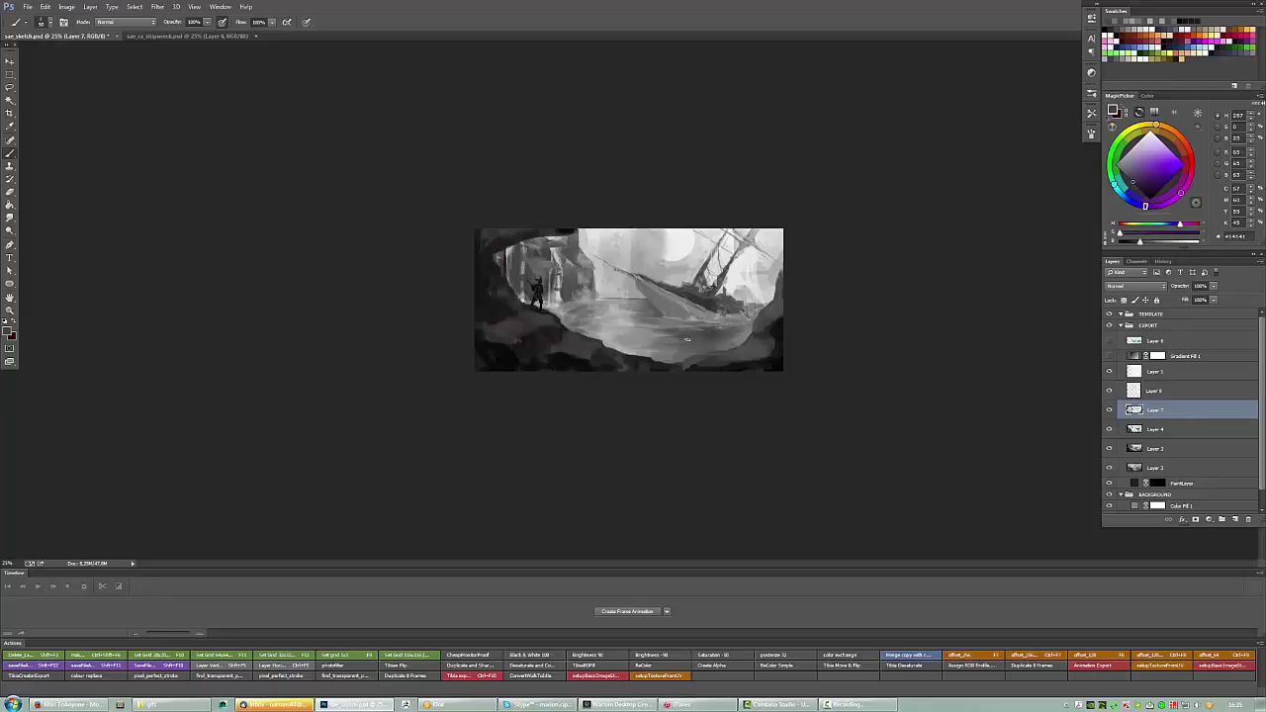
left_click(487, 250, "alt")
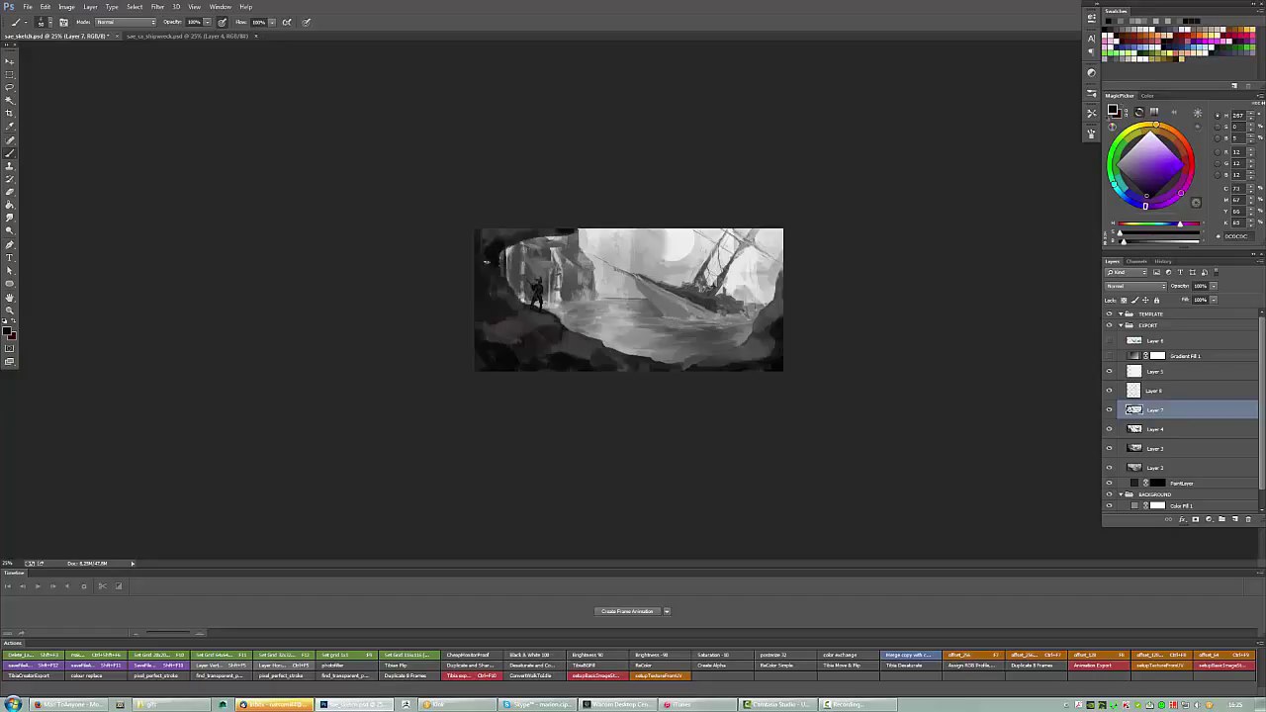
key("ctrl+s")
Paint a small second figure on the shore below the ship in dark grey, using a round brush at 100% hardness.
left_click(718, 385, "alt")
right_click(718, 385)
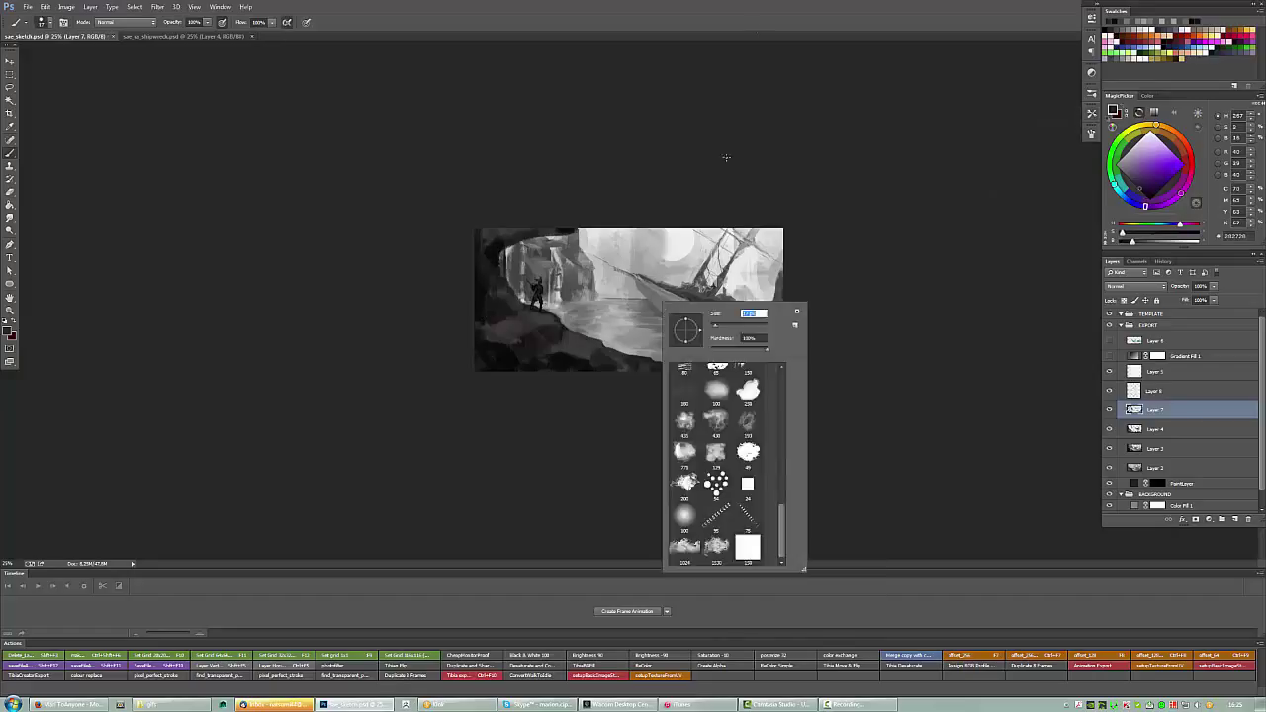
key("Return")
left_click(741, 335)
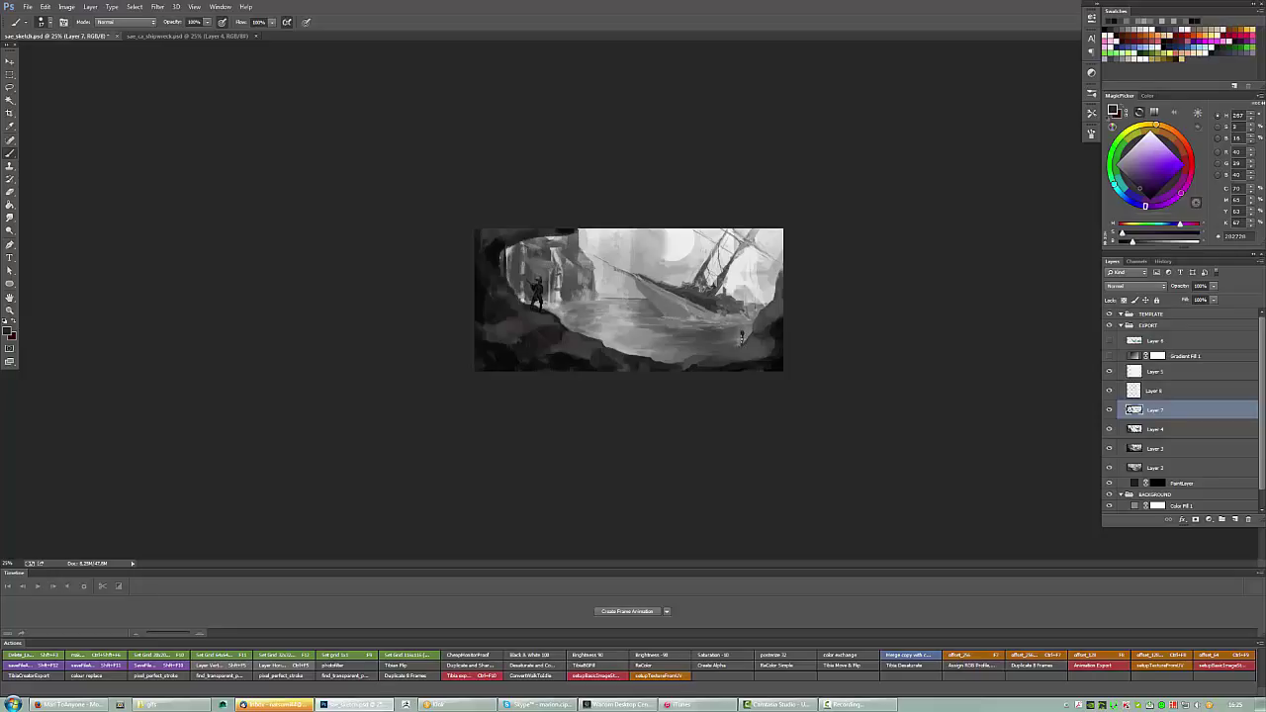
left_click(741, 341, "alt")
left_click(739, 338, "alt")
left_click(740, 343, "alt")
left_click(740, 343, "alt")
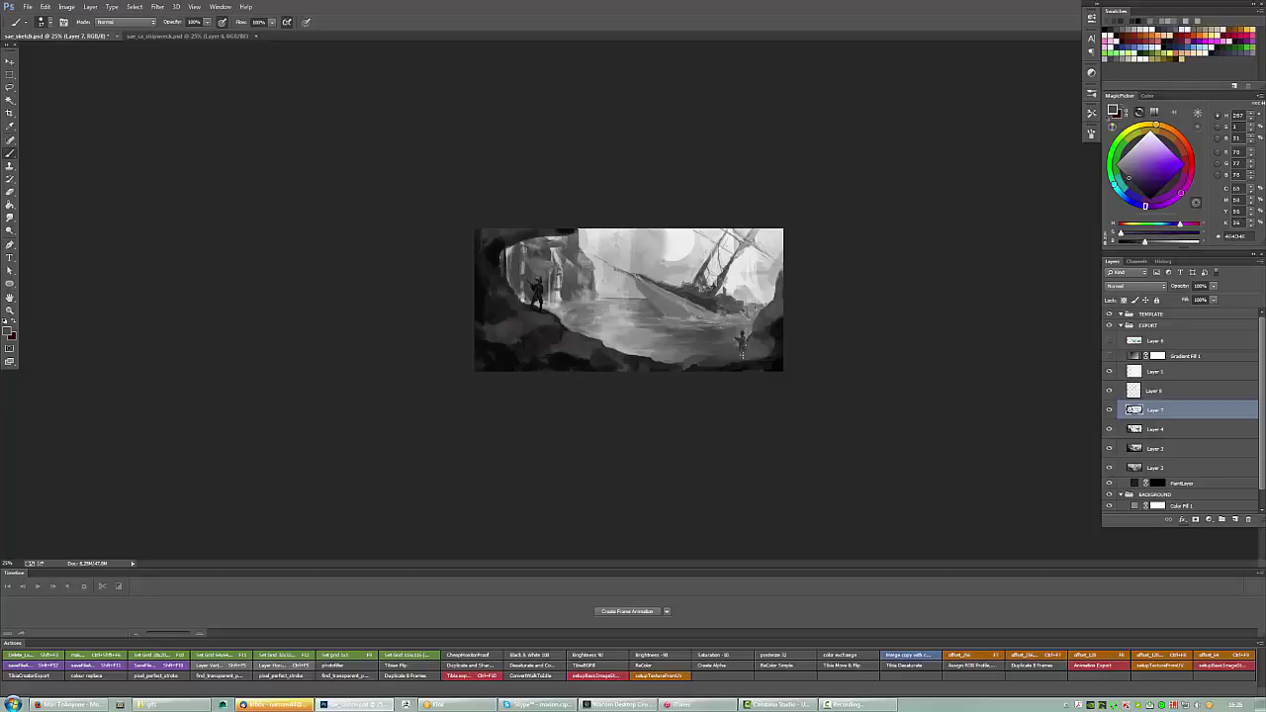
Refine the second figure's arms, legs and silhouette with sampled dark and mid greys.
left_click(740, 341, "alt")
left_click(740, 340, "alt")
left_click(745, 346, "alt")
left_click(741, 343, "alt")
left_click(738, 329, "alt")
left_click(741, 337, "alt")
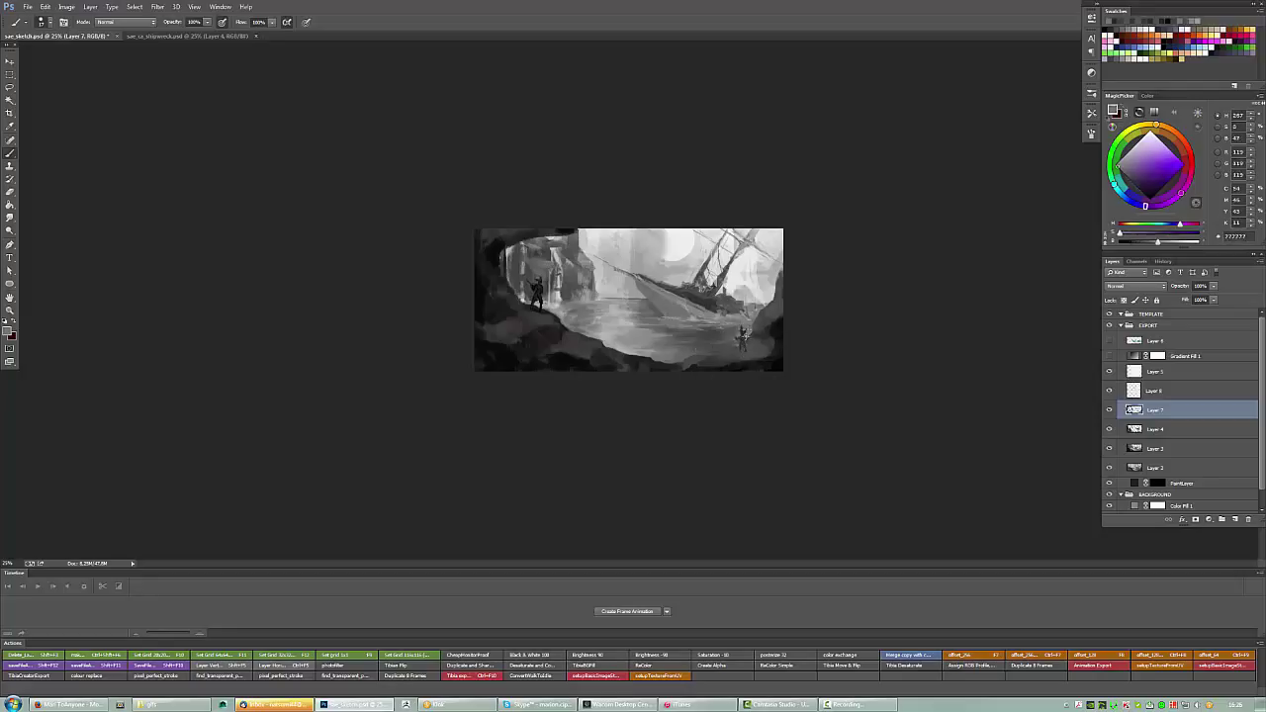
left_click(744, 342, "alt")
Paint soft mist around the second figure and over the nearby shore and water with a textured cloud-shaped brush in sampled greys.
left_click(719, 259, "alt")
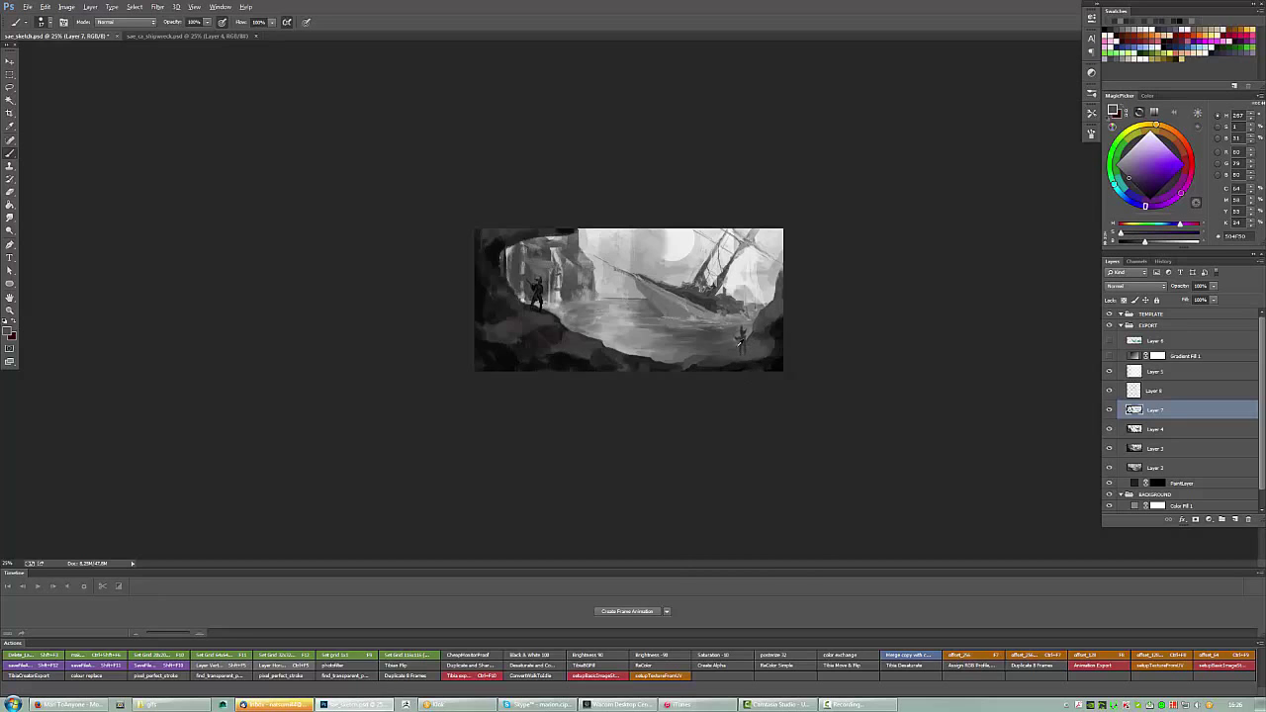
right_click(718, 260)
key("Escape")
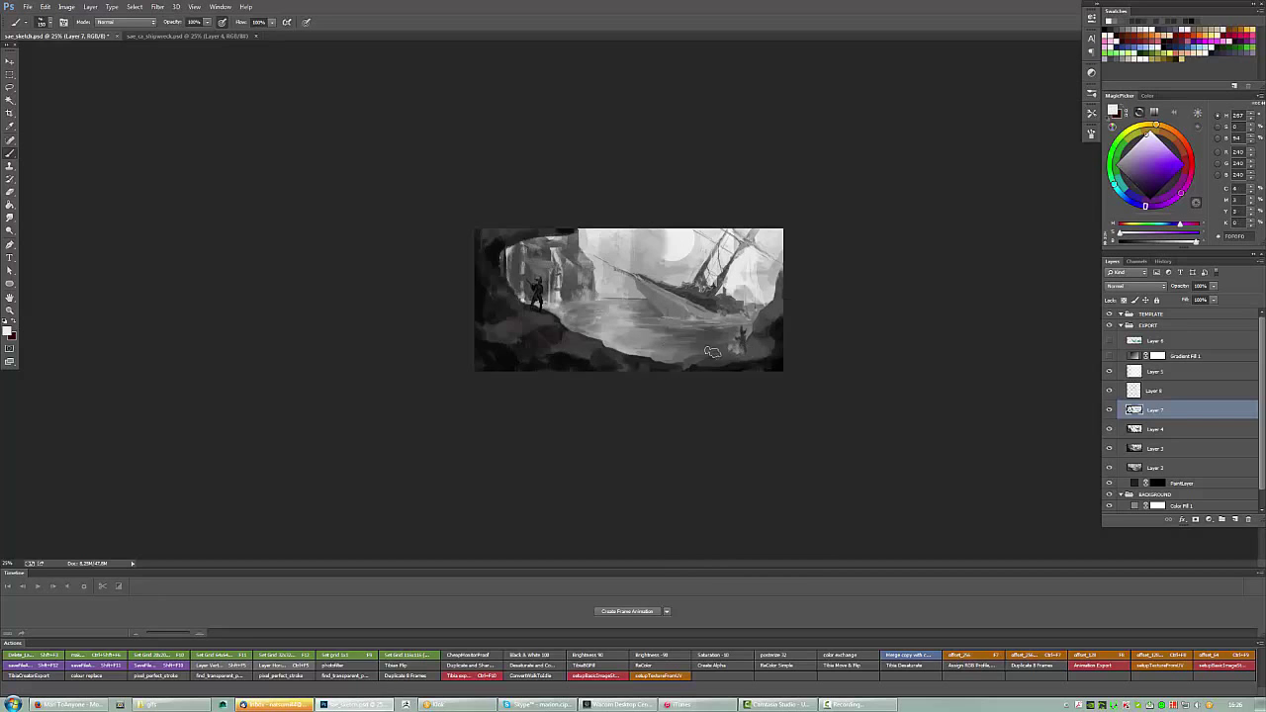
left_click(718, 348, "alt")
left_click(706, 351, "alt")
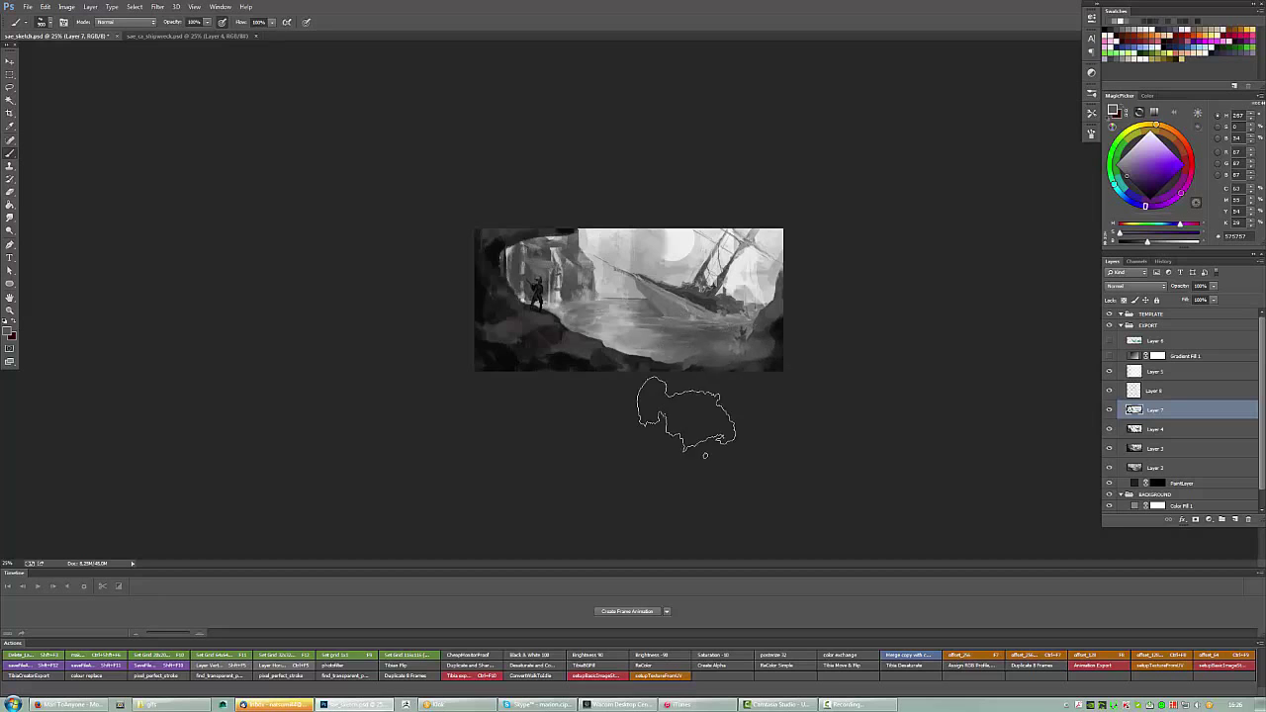
left_click(732, 366, "alt")
left_click_drag(703, 364, 682, 327)
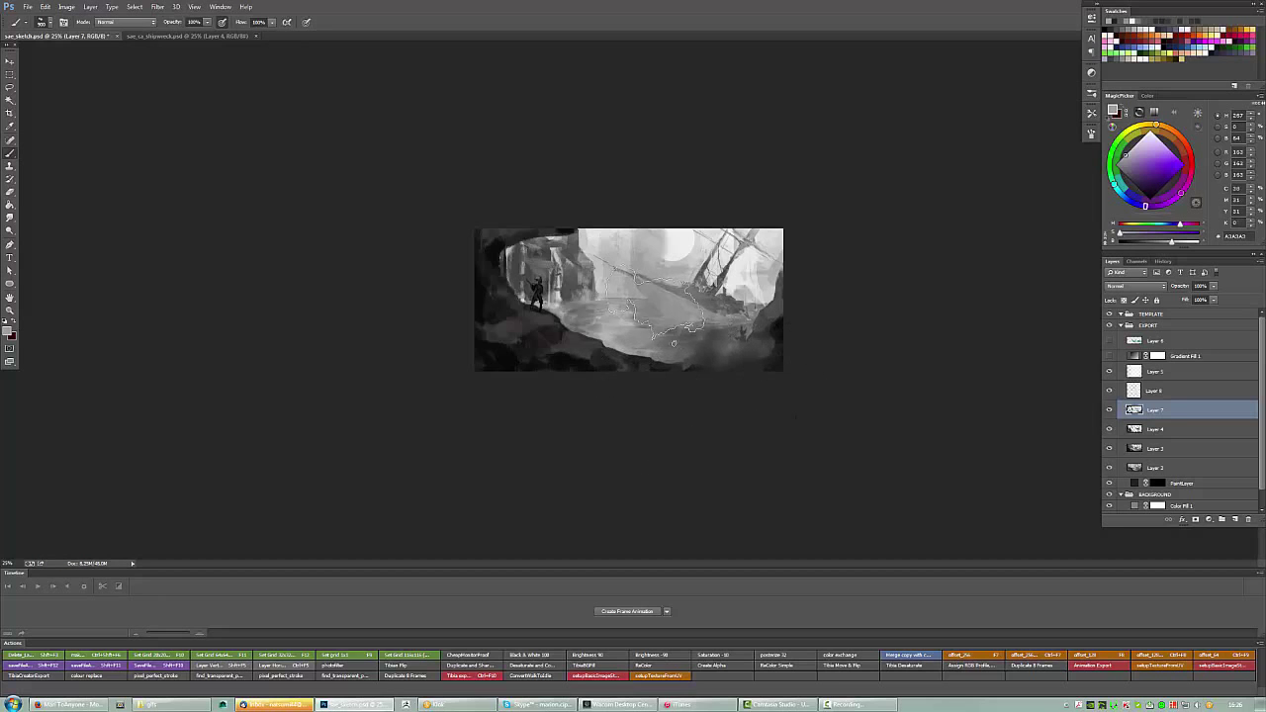
left_click(682, 358, "alt")
Add broken light-grey texture to the water surface with a scattered speckle brush.
right_click(732, 307)
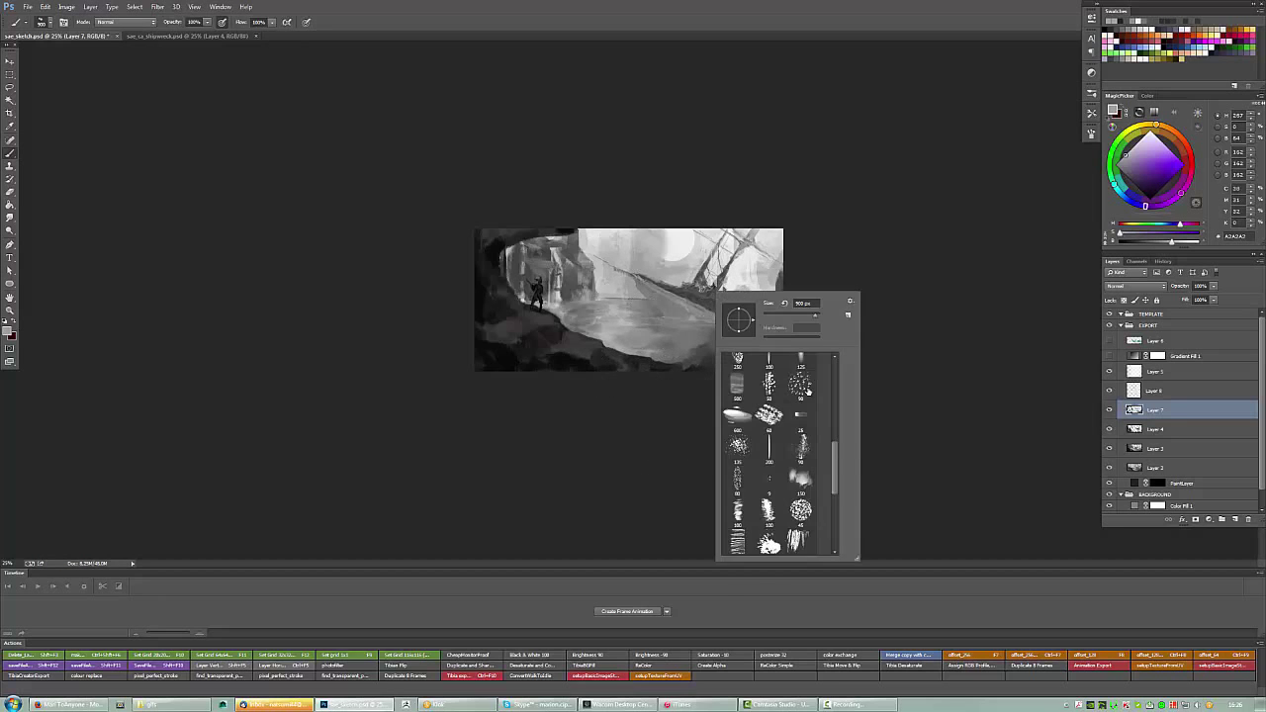
left_click(807, 303)
key("Escape")
left_click(639, 322, "alt")
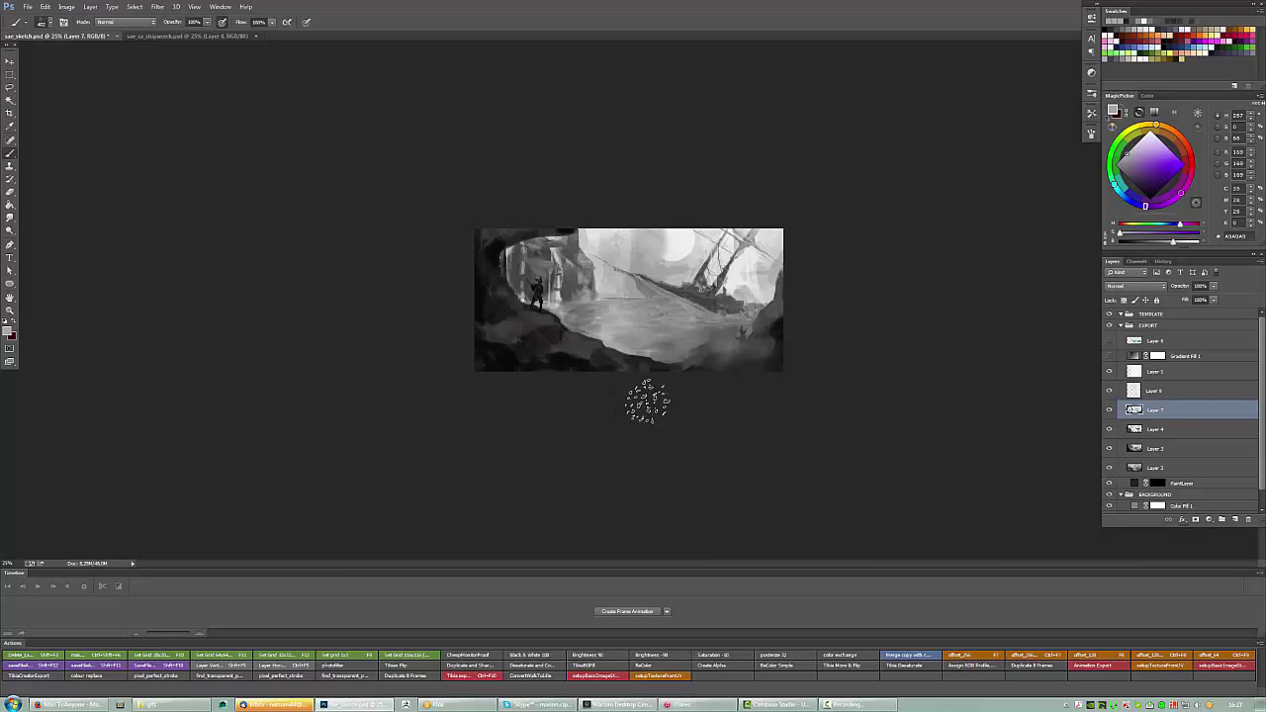
Try stippling near-black texture around the waterfalls with the speckle brush at a larger size.
left_click(499, 257, "alt")
key("bracketright")
key("bracketright")
key("bracketright")
key("bracketright")
key("bracketright")
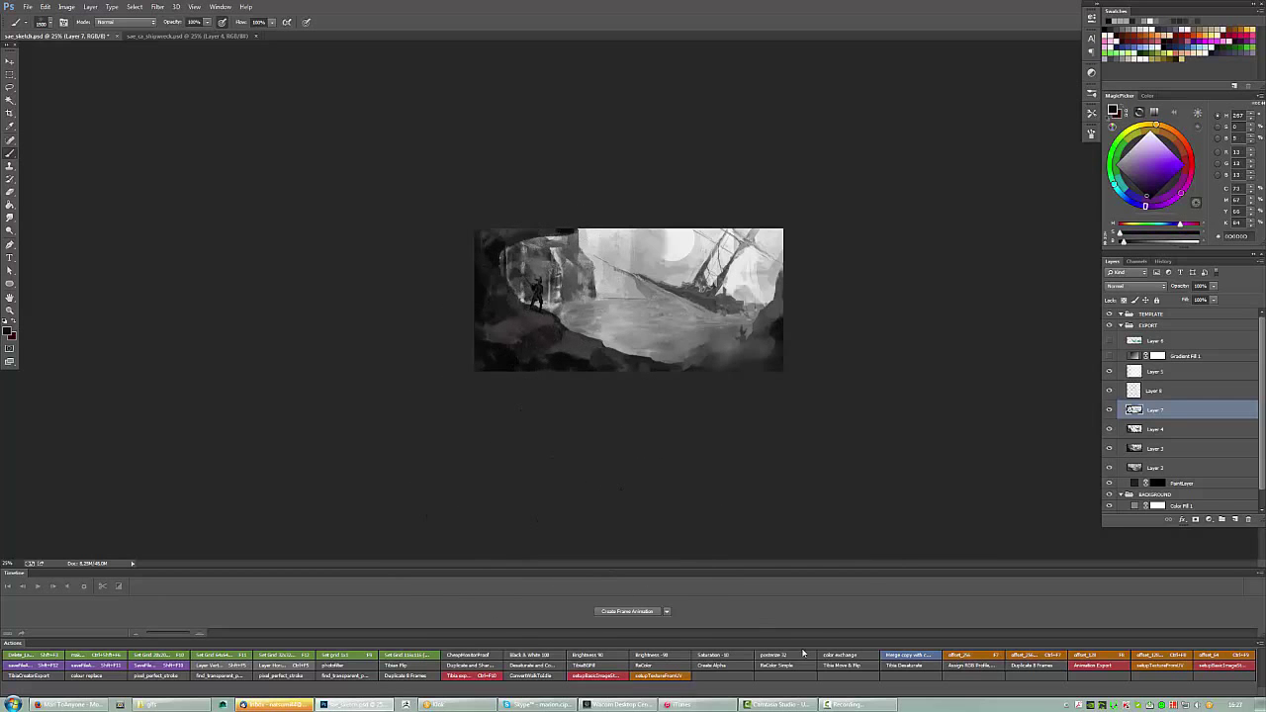
Paint thin near-black rigging lines and hanging ropes on the ship's masts and bowsprit, and refine them with a sampled light tone.
right_click(699, 296)
key("Escape")
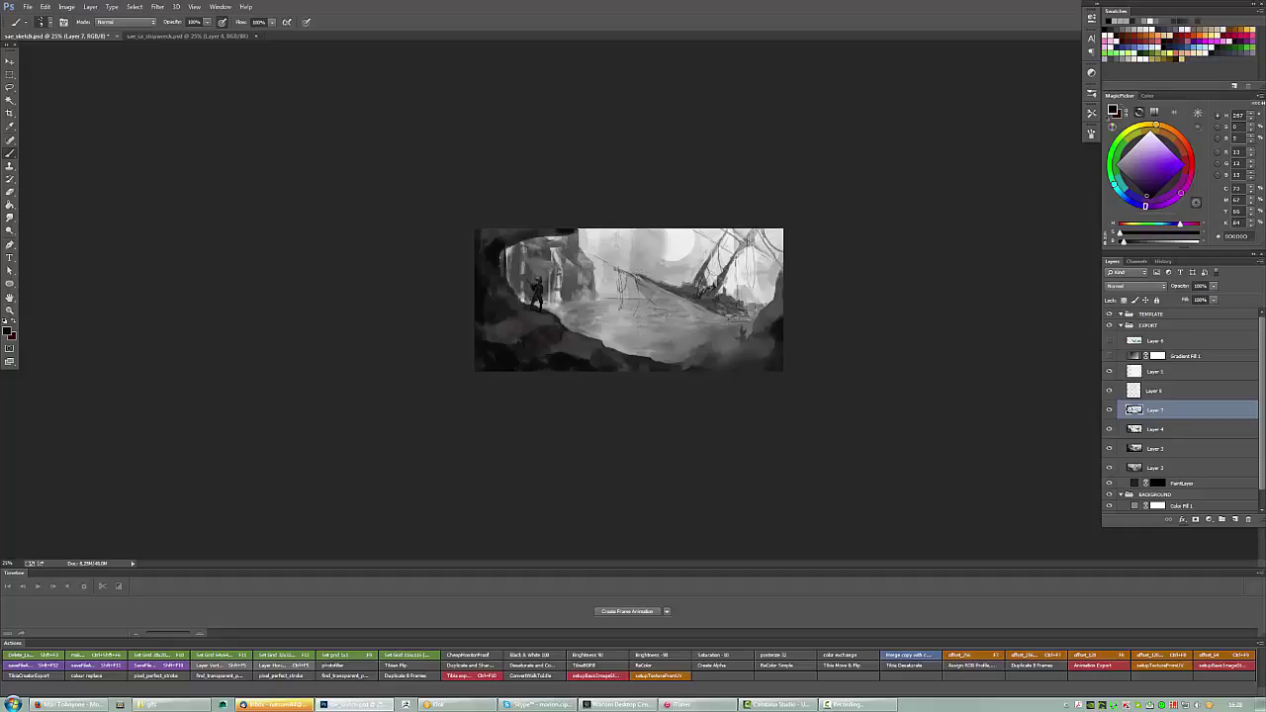
left_click(634, 309, "alt")
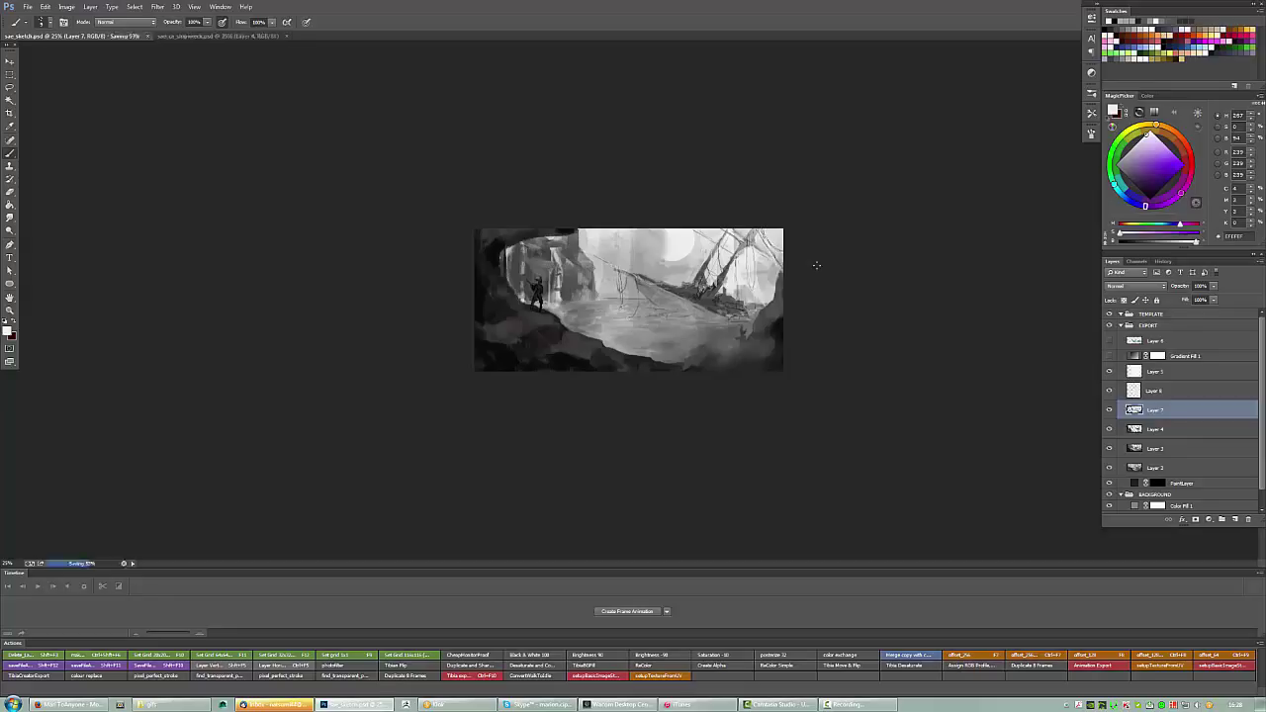
Strengthen the dark rock shapes beneath the overhang around the waterfalls with sampled near-black, and save the document.
left_click(515, 238, "alt")
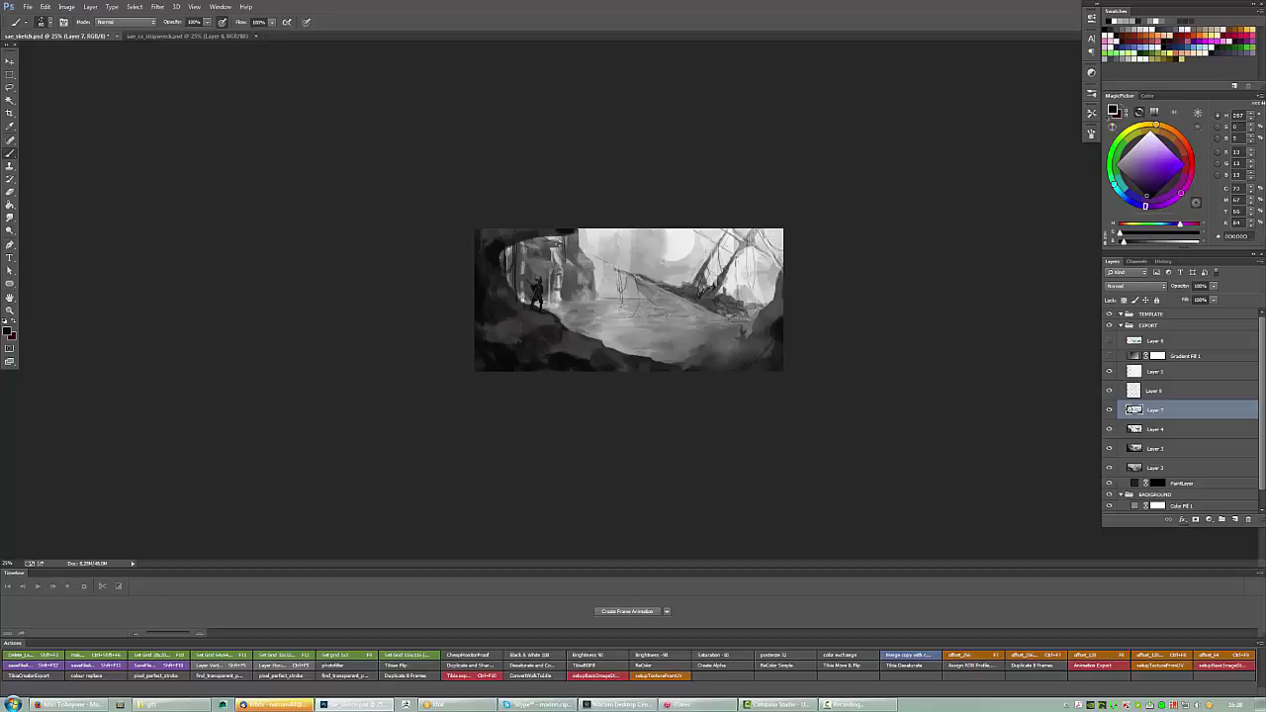
key("ctrl+plus")
key("ctrl+plus")
key("ctrl+plus")
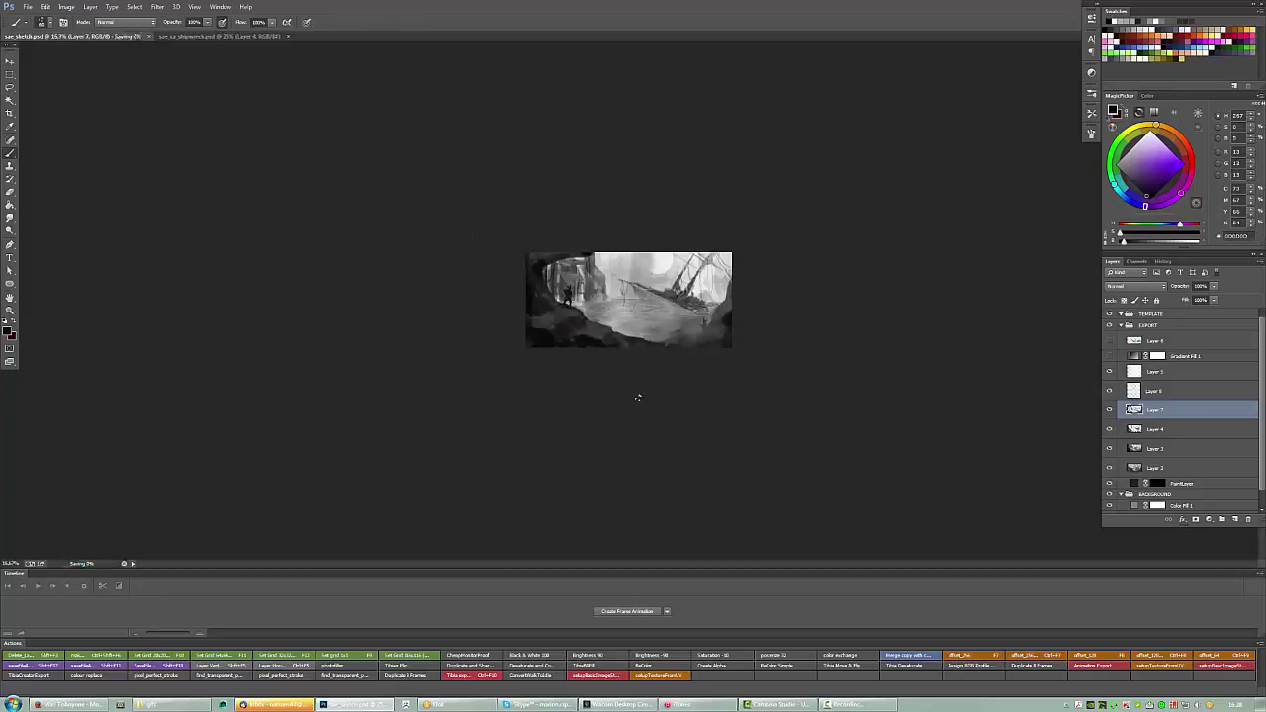